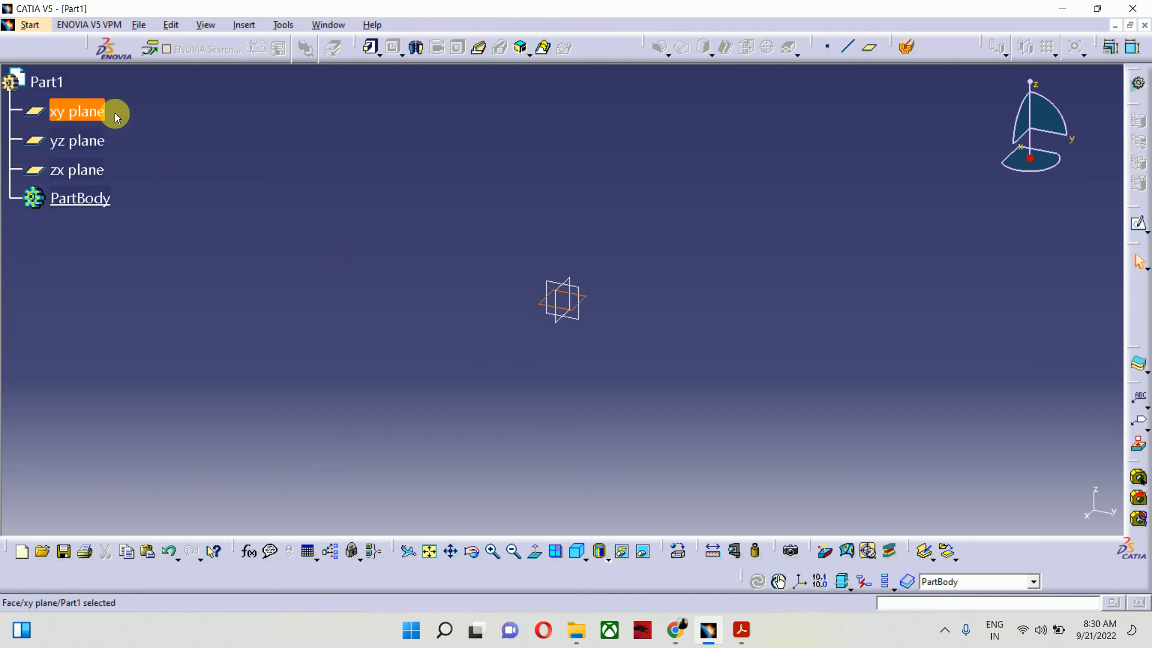
# Step: Sketch two concentric circles on the xy plane, centred at the origin, about 130 mm and 202 mm in diameter
pyautogui.click(1138, 224)
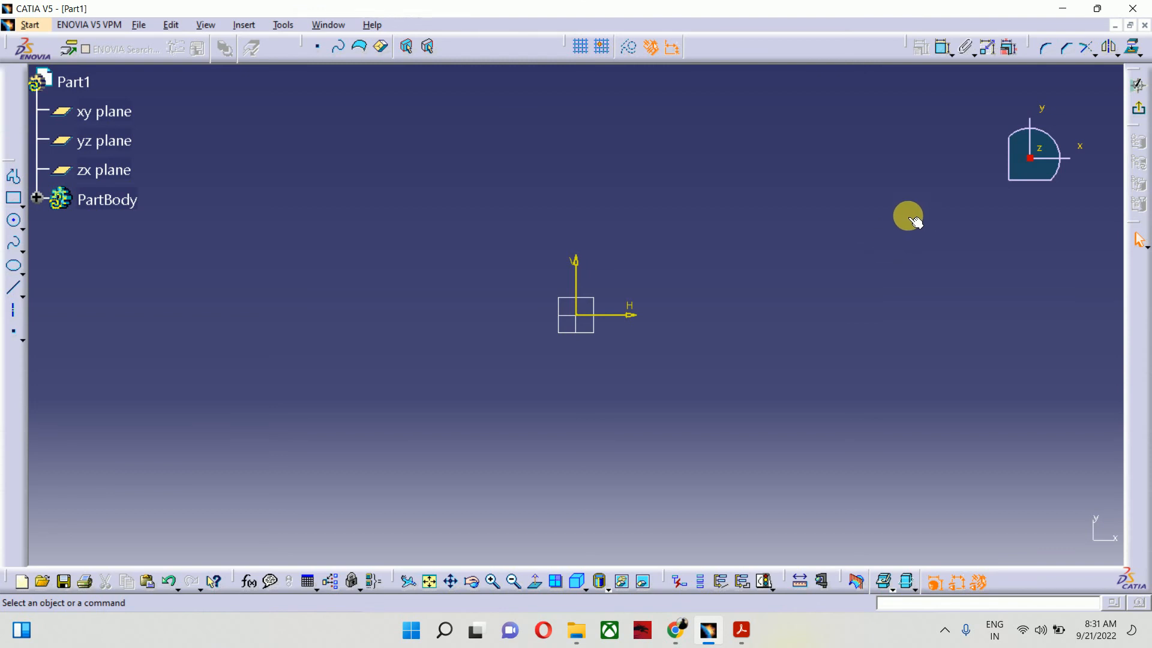
pyautogui.click(15, 221)
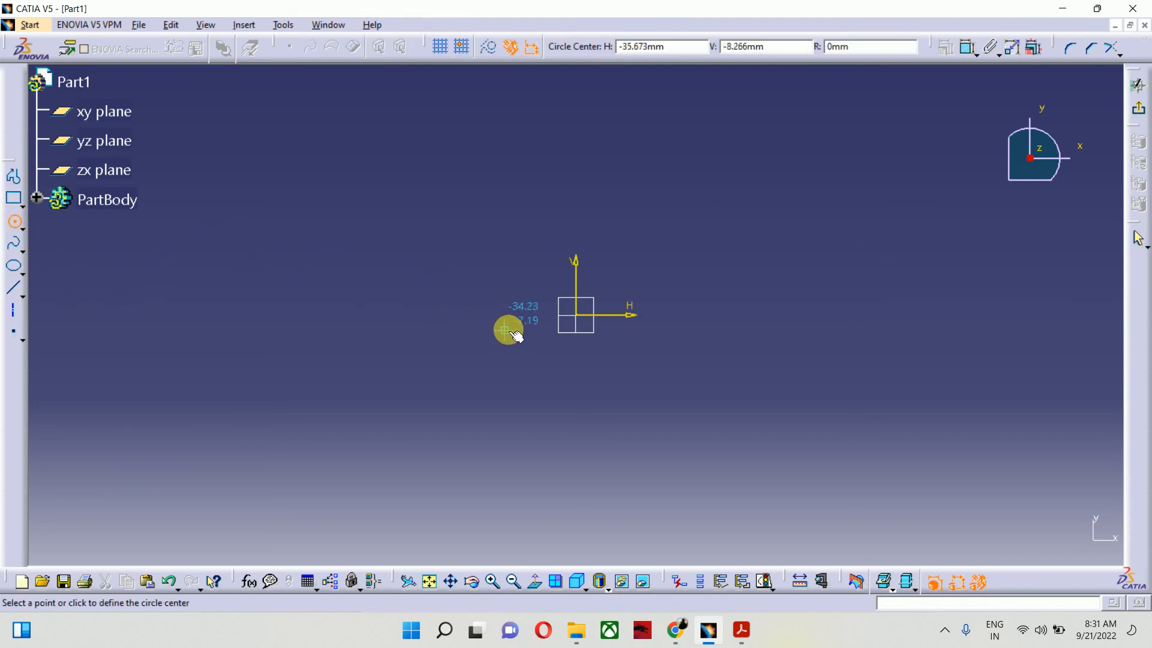
pyautogui.click(585, 322)
pyautogui.click(681, 232)
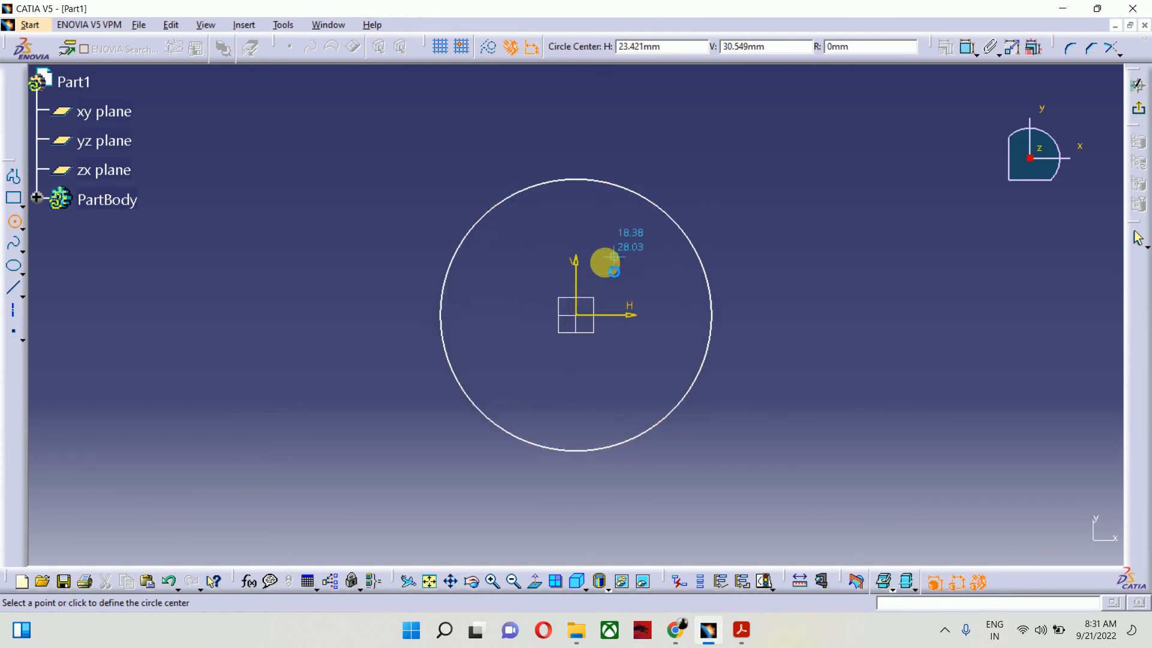
pyautogui.click(576, 313)
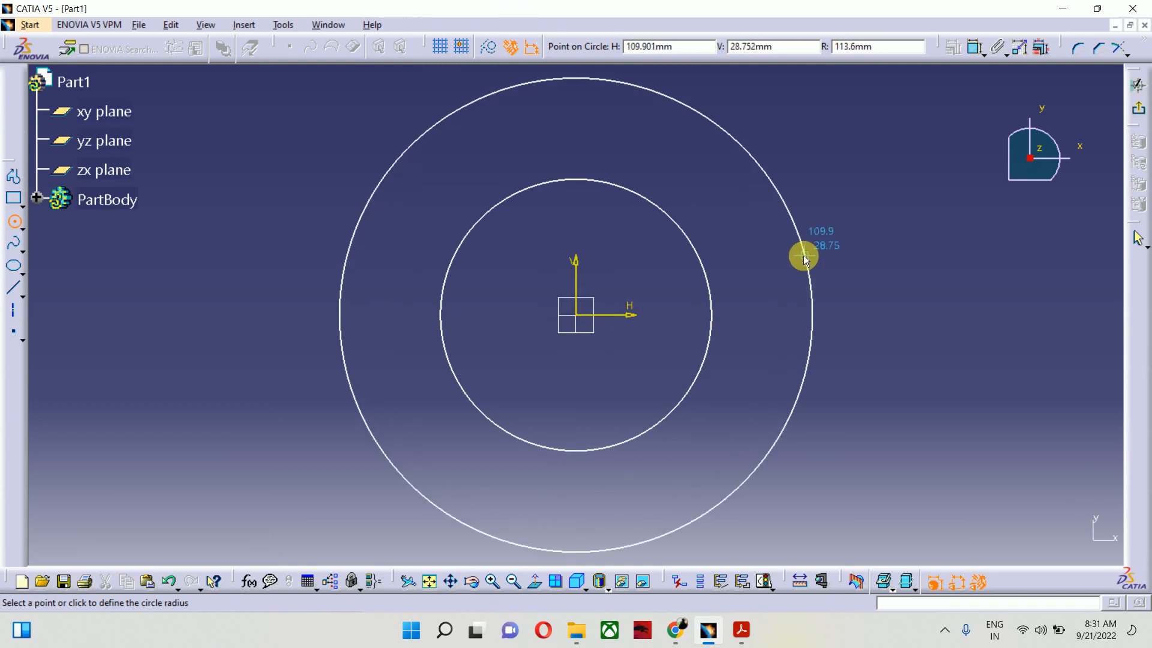
pyautogui.click(779, 261)
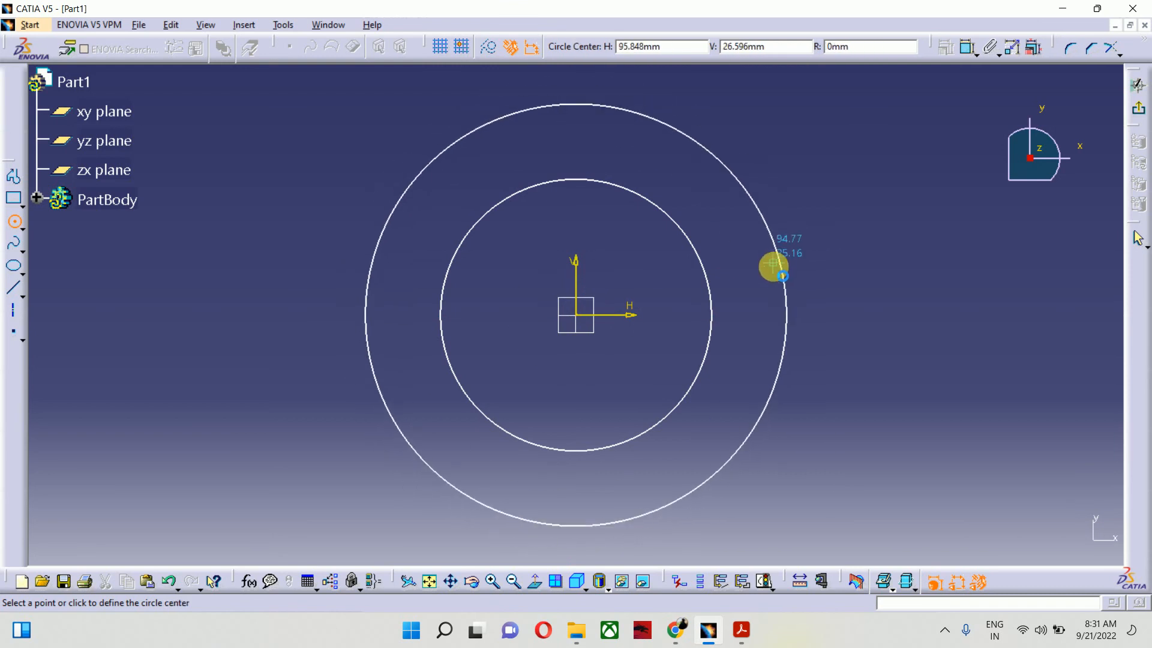
# Step: Dimension the inner circle's diameter and set it to 194 mm
pyautogui.click(964, 48)
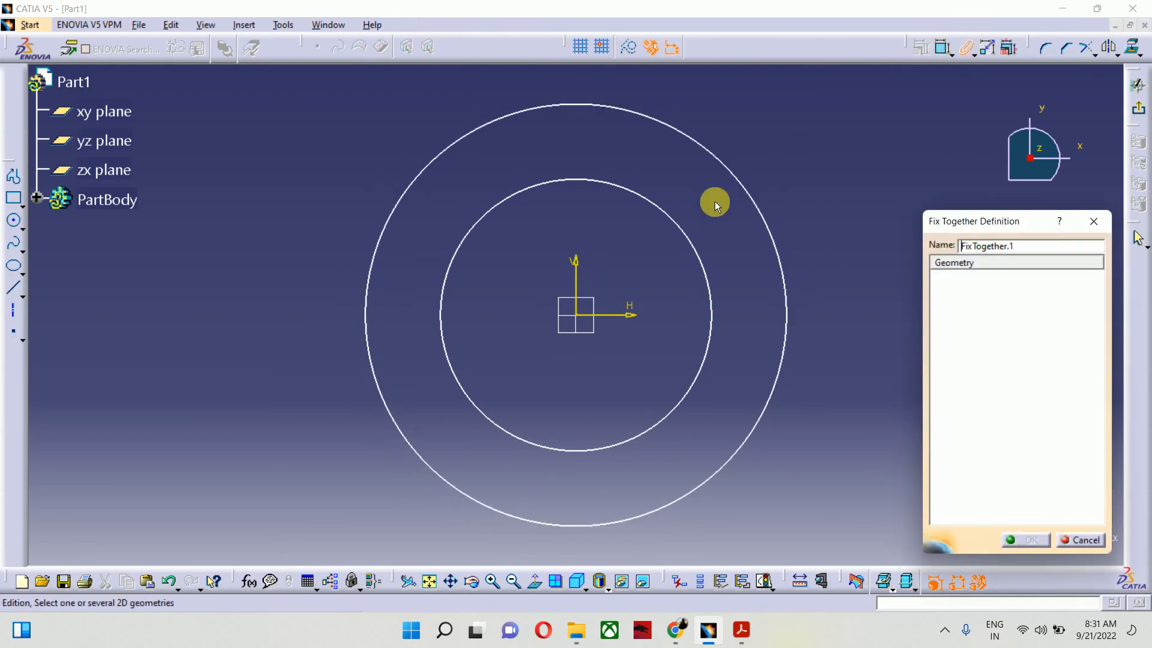
pyautogui.click(1095, 224)
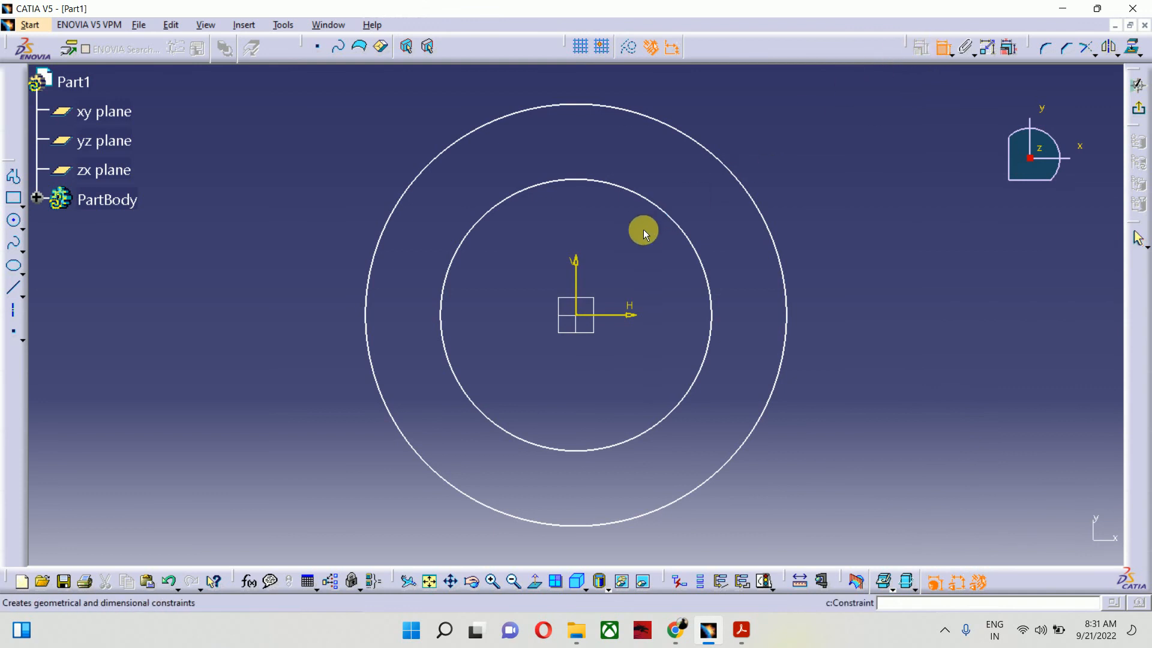
pyautogui.click(681, 232)
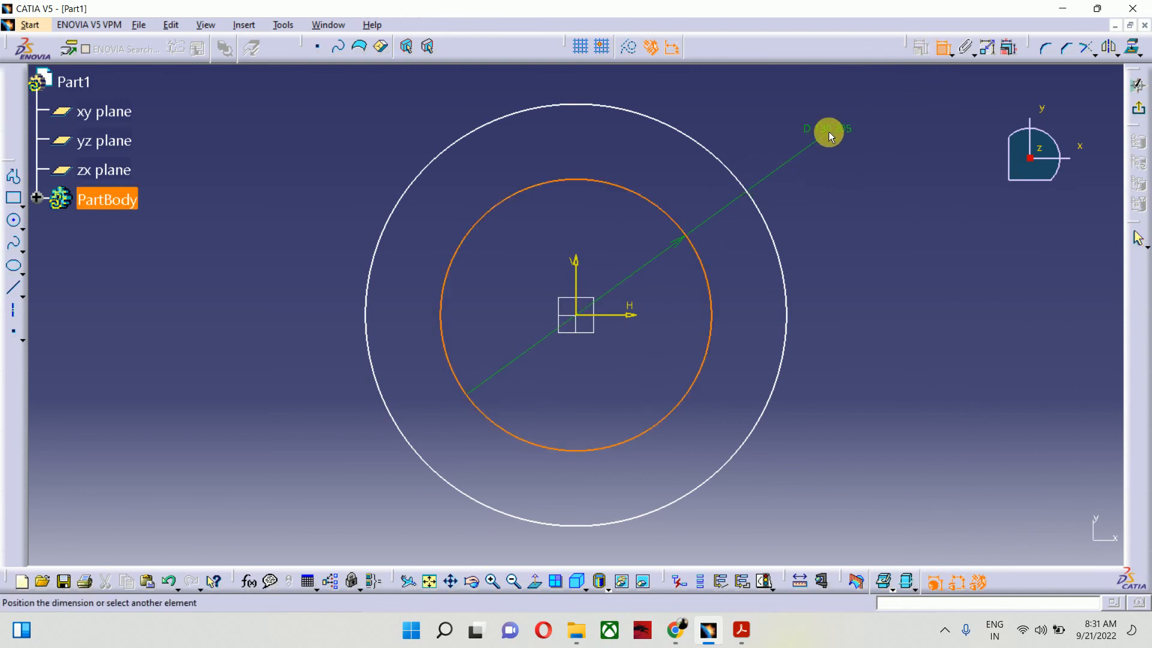
pyautogui.click(829, 132)
pyautogui.doubleClick(837, 131)
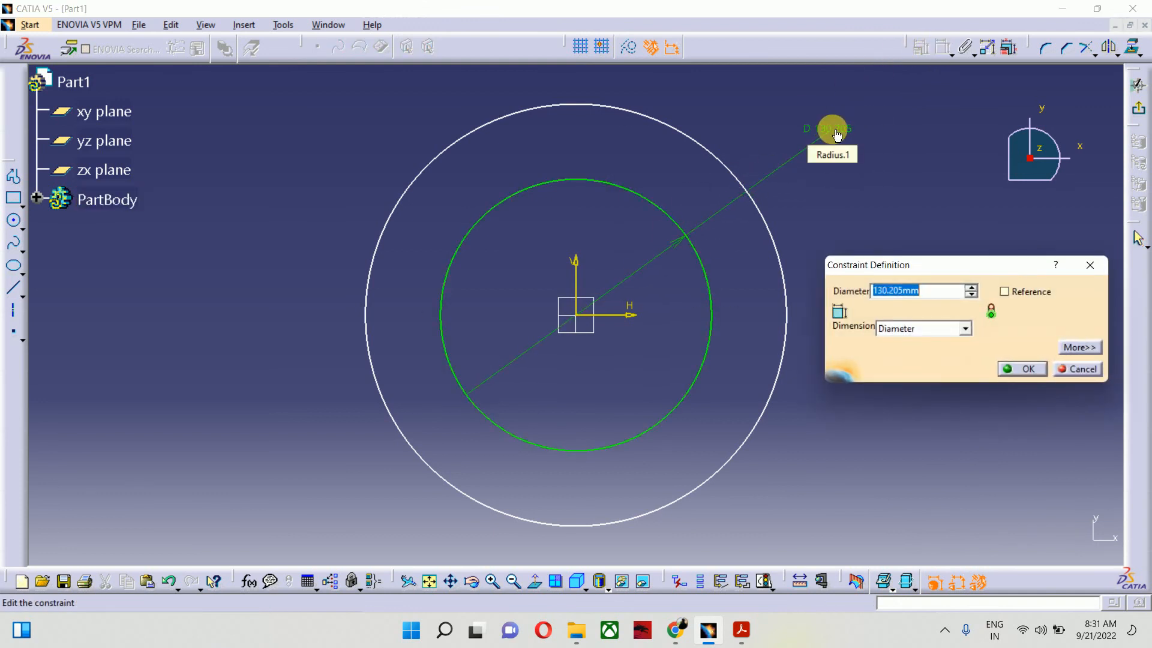
pyautogui.write('194')
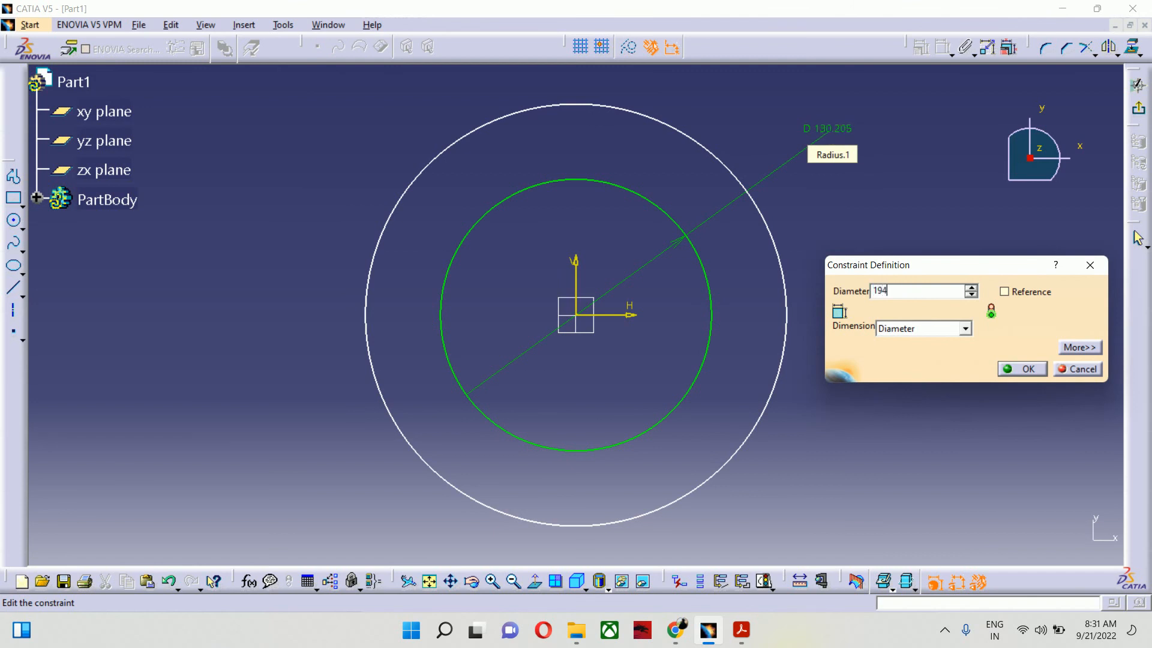
pyautogui.press('Return')
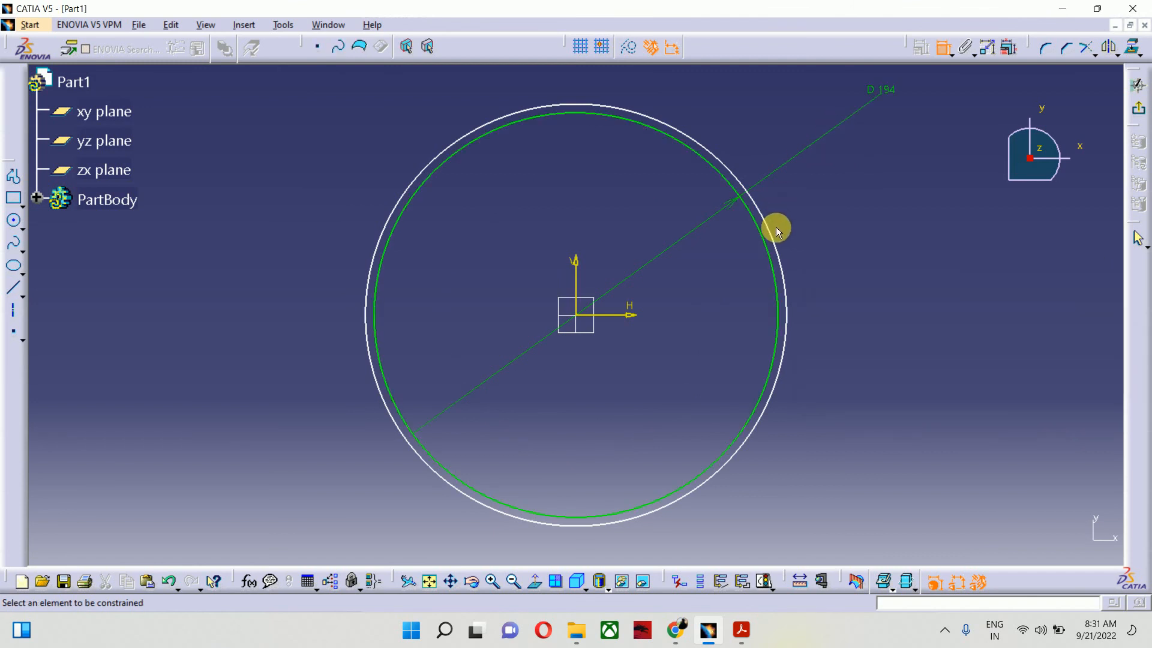
# Step: Dimension the outer circle's diameter, set it to 140*2 mm, and exit the sketch
pyautogui.click(778, 244)
pyautogui.click(860, 477)
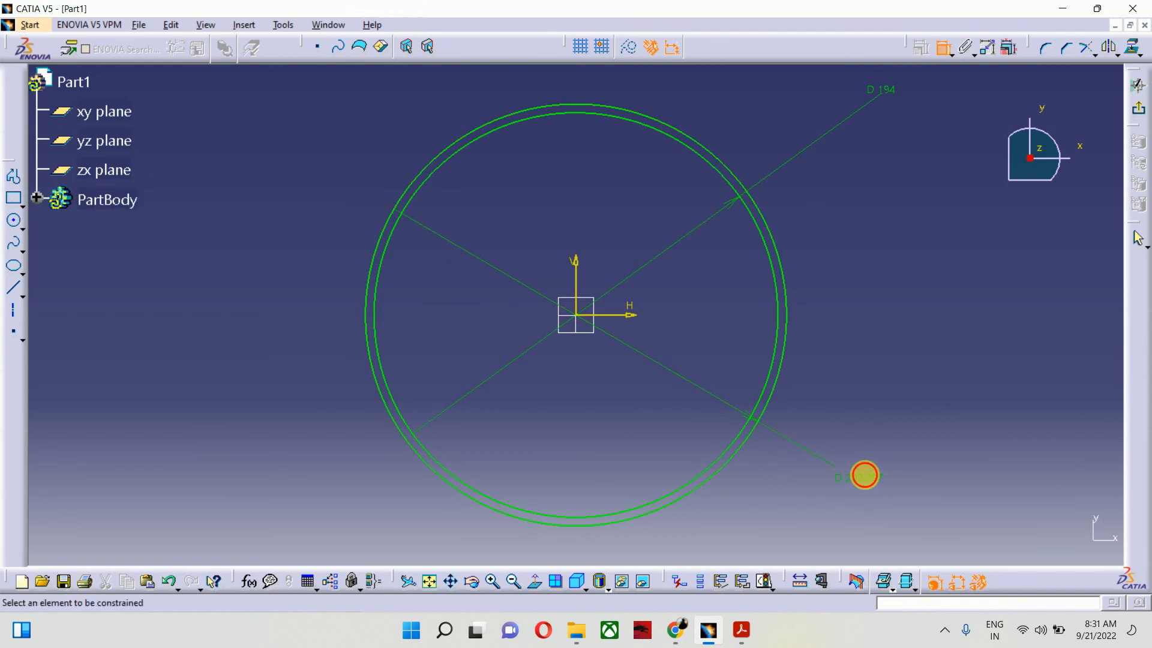
pyautogui.doubleClick(869, 481)
pyautogui.write('140')
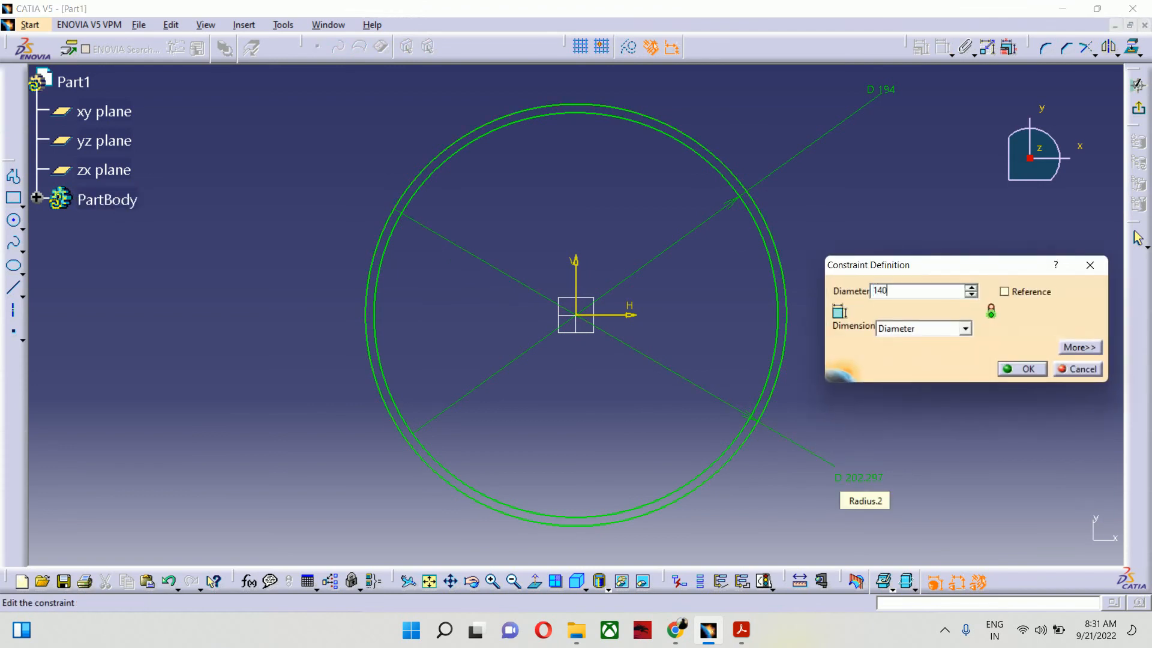
pyautogui.write('*2')
pyautogui.press('Return')
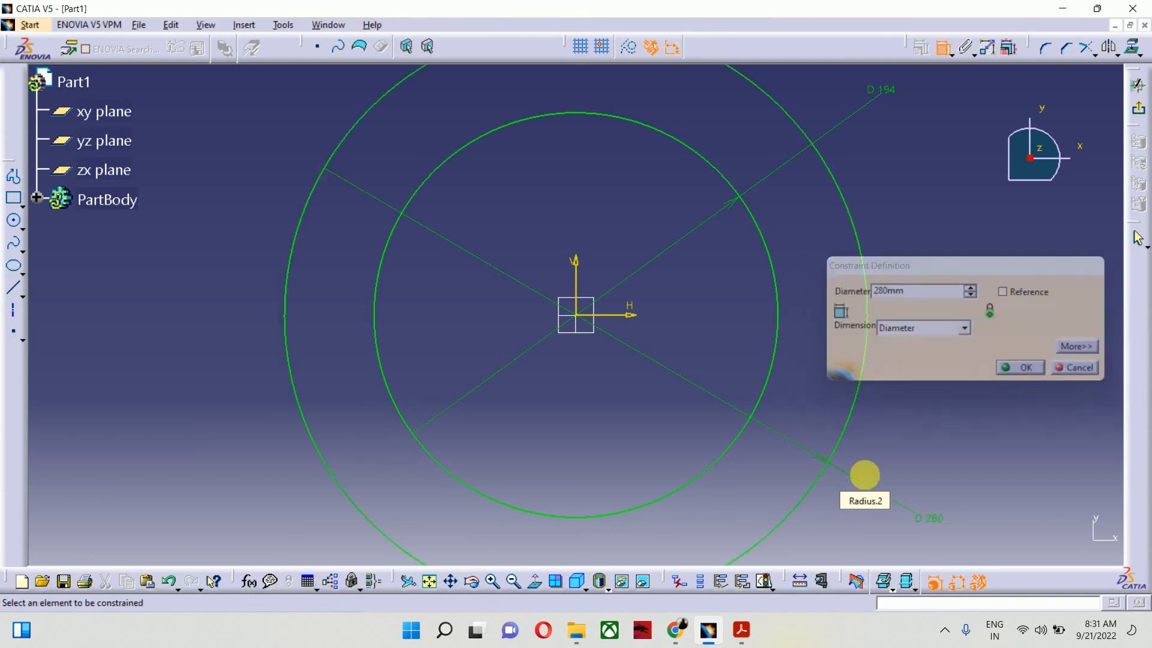
pyautogui.middleClick(921, 405)
pyautogui.moveTo(921, 405); pyautogui.dragTo(918, 445, button='middle')
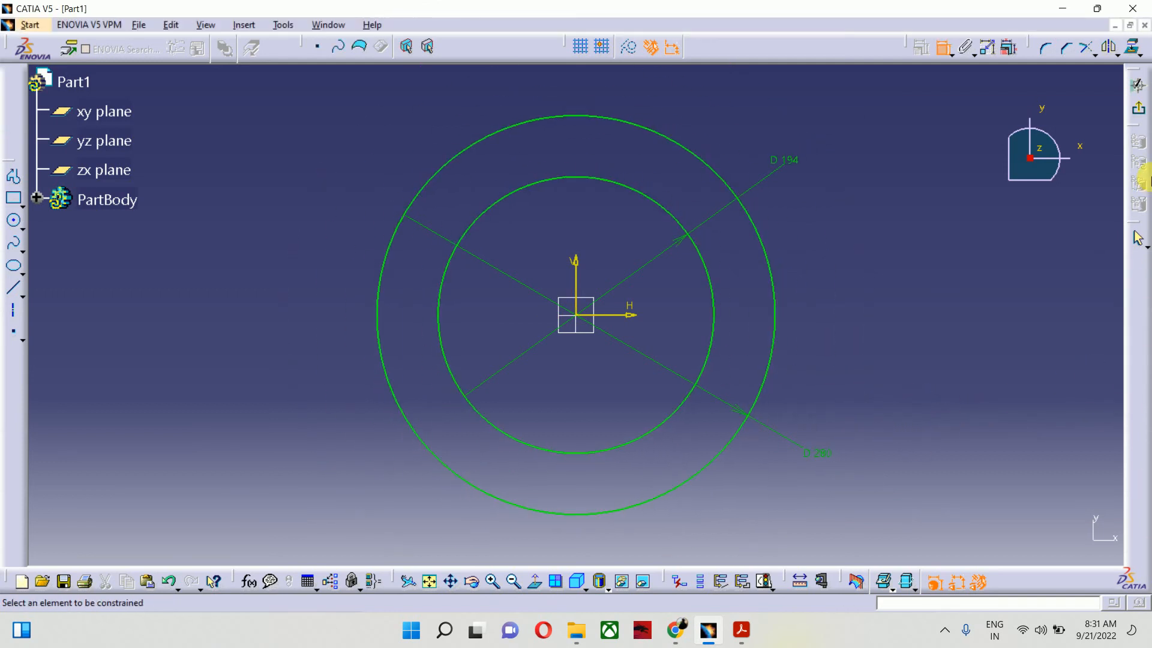
pyautogui.click(1138, 85)
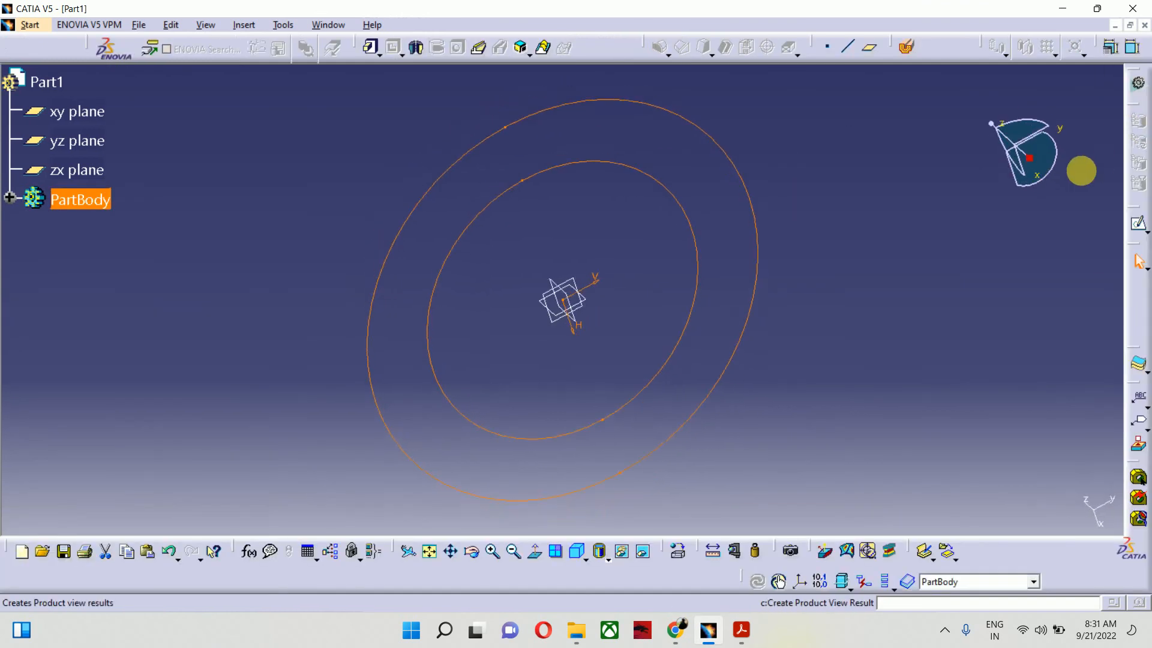
# Step: Check the body height in the PDF drawing in Acrobat Reader, return to CATIA and preview a 225 mm pad of the ring sketch
pyautogui.click(757, 627)
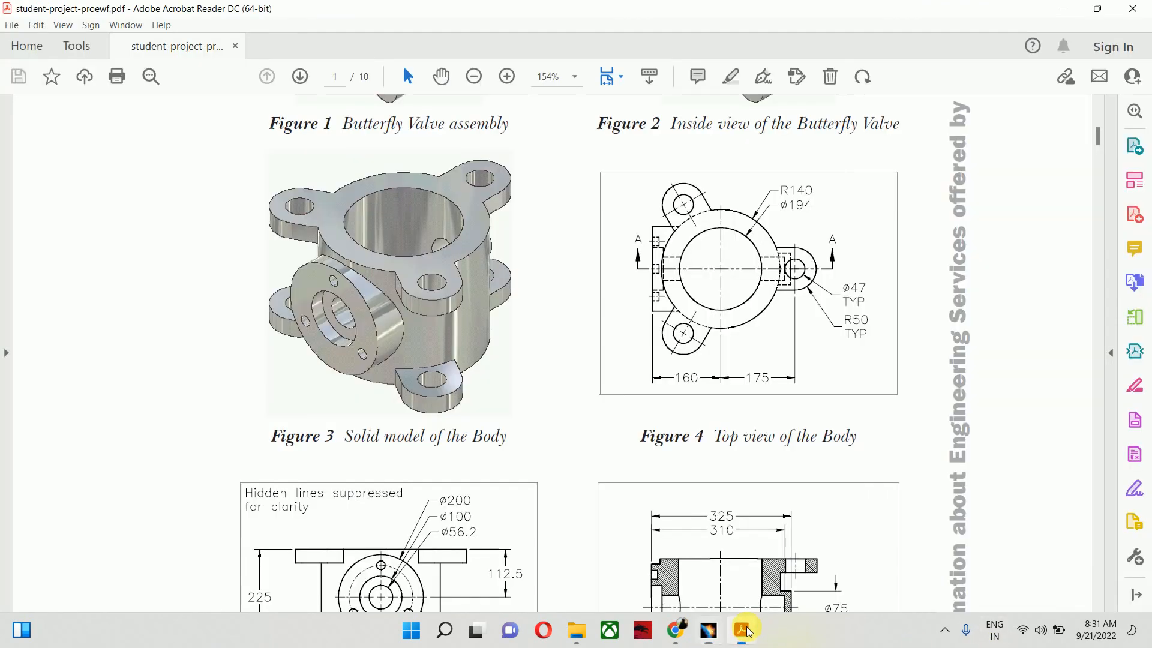
pyautogui.scroll(-3, 588, 366)
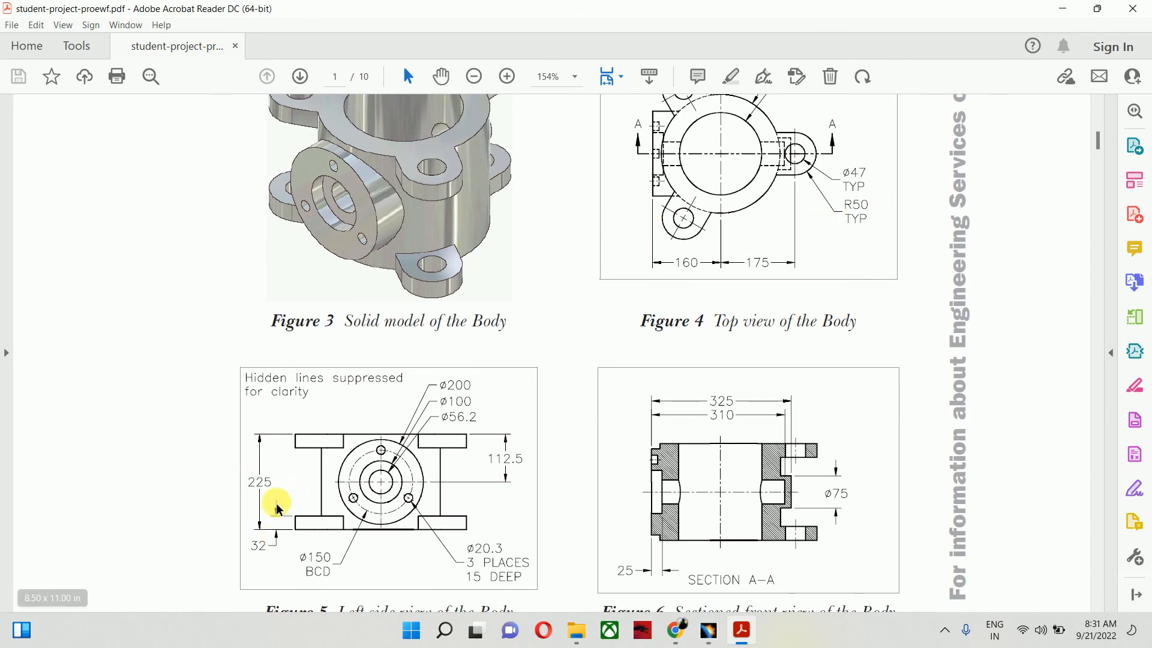
pyautogui.scroll(-2, 290, 465)
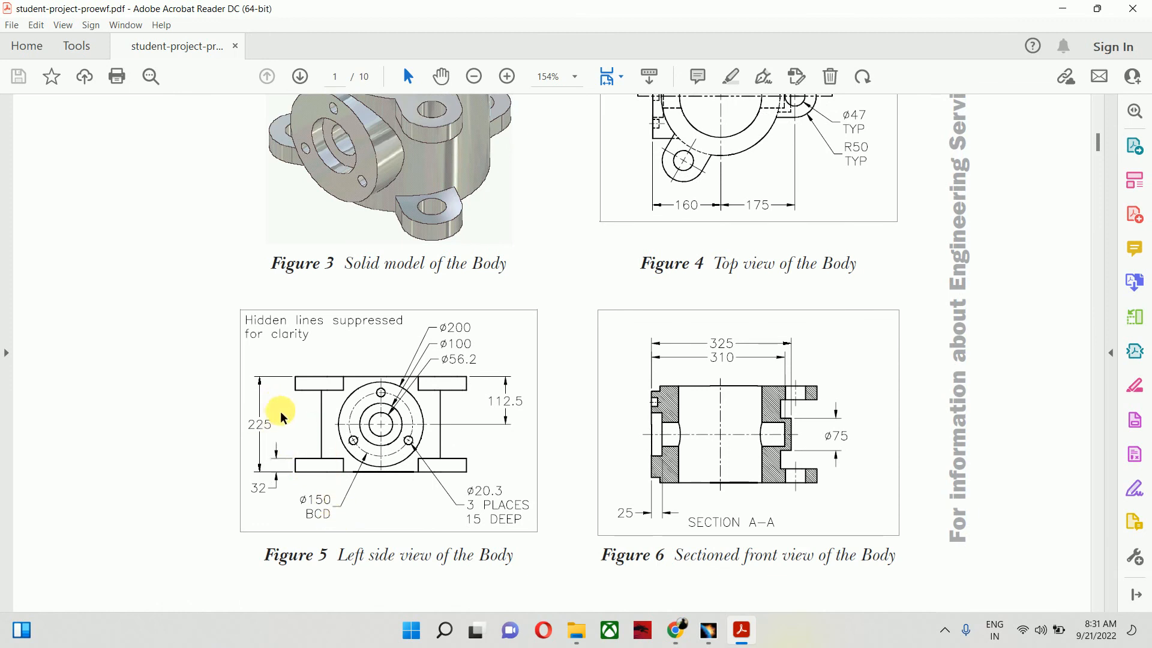
pyautogui.click(708, 629)
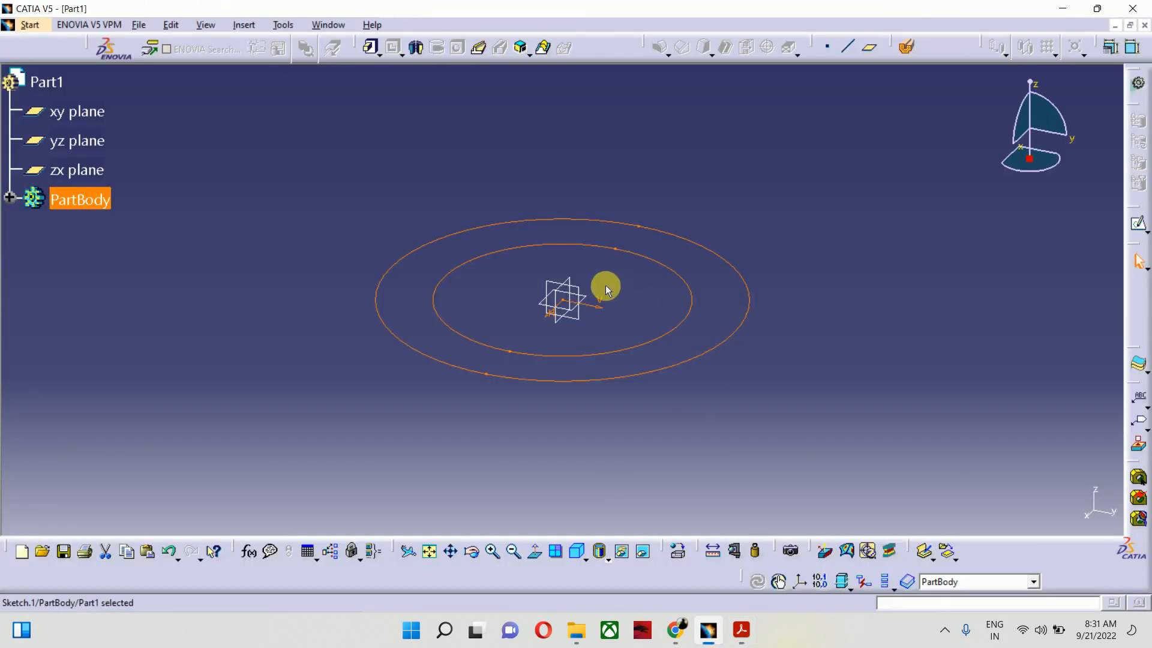
pyautogui.click(371, 53)
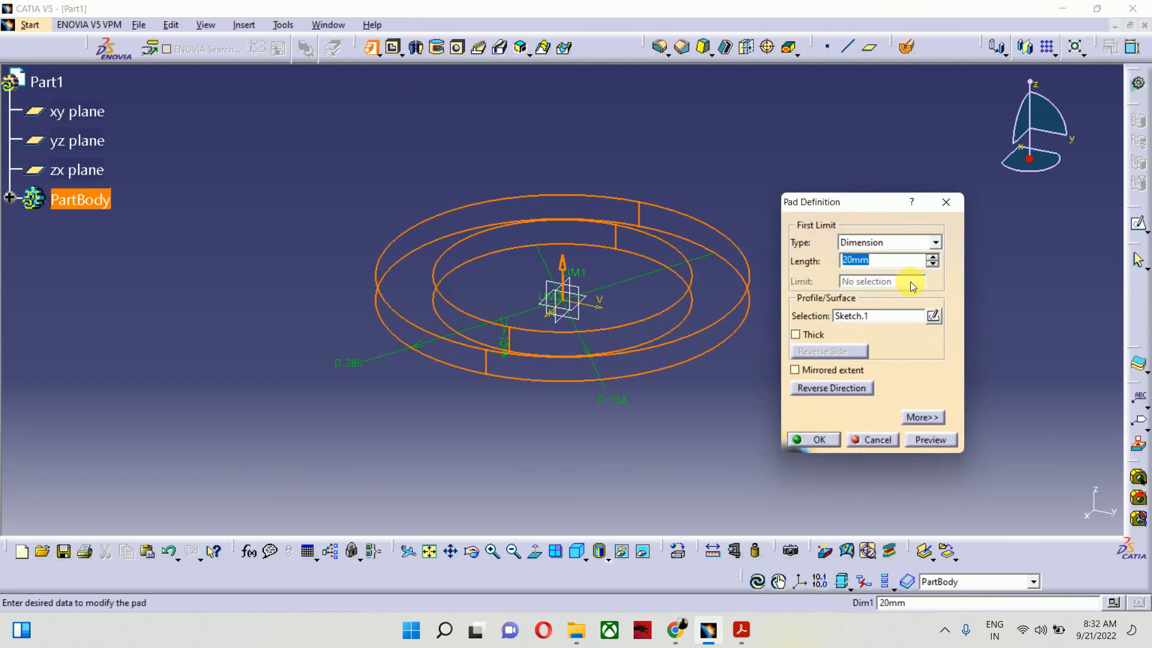
pyautogui.write('225')
pyautogui.click(929, 440)
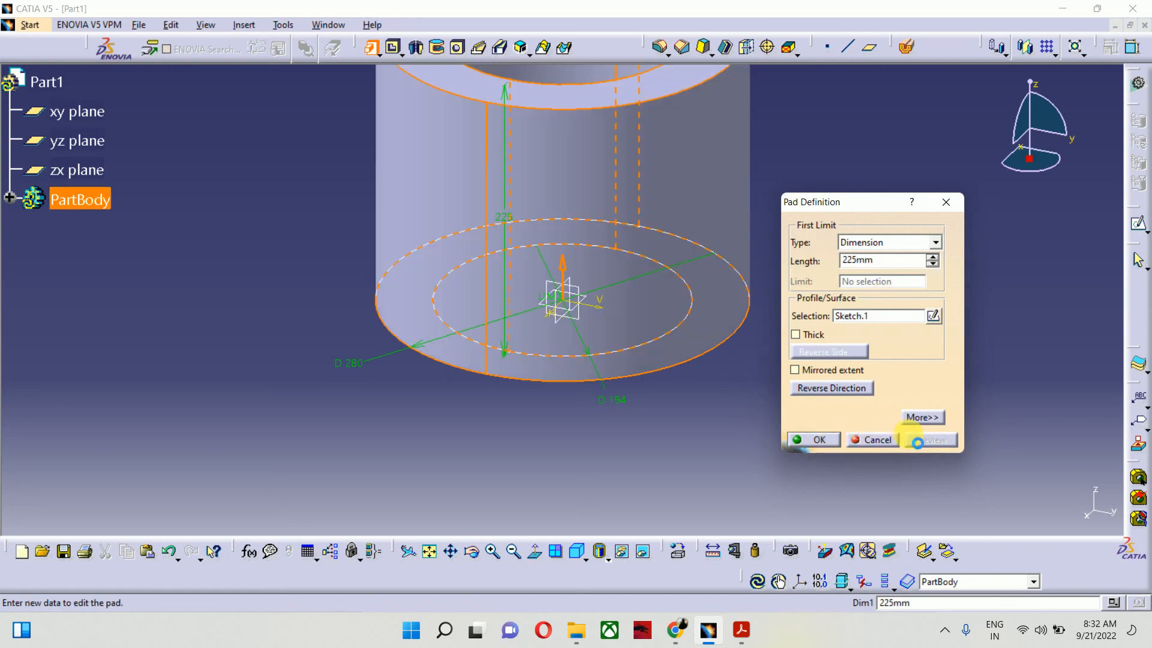
pyautogui.moveTo(591, 350); pyautogui.dragTo(522, 417, button='middle')
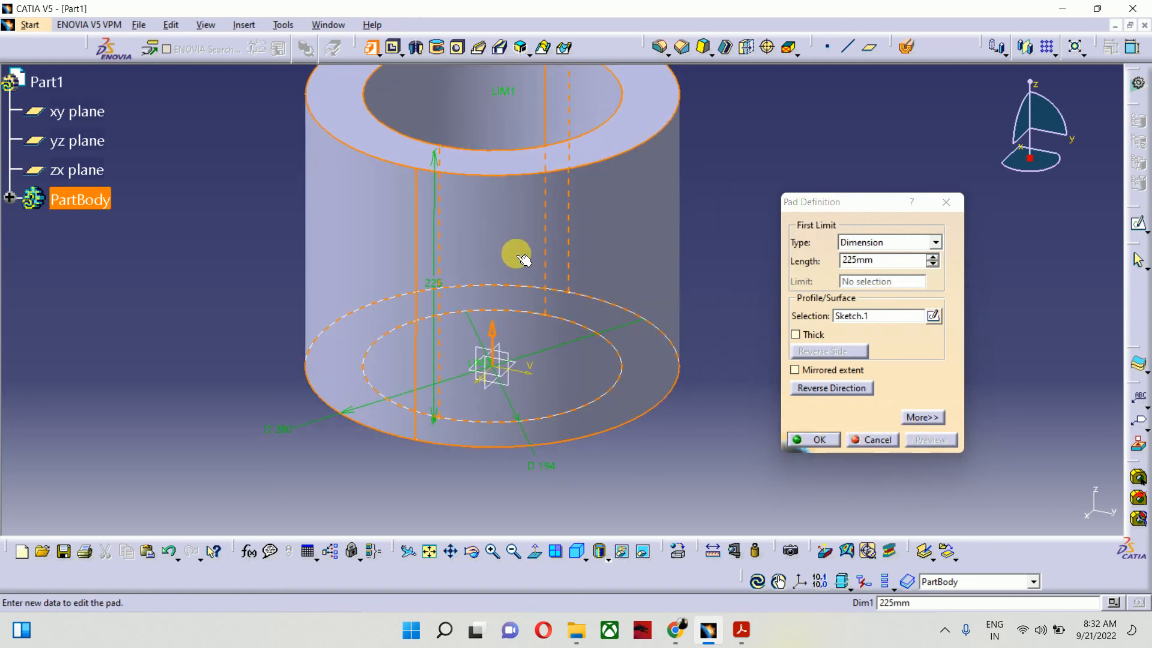
# Step: Recheck the PDF drawing, set the pad length to 225mm/2 with mirrored extent, and create the pad
pyautogui.click(740, 629)
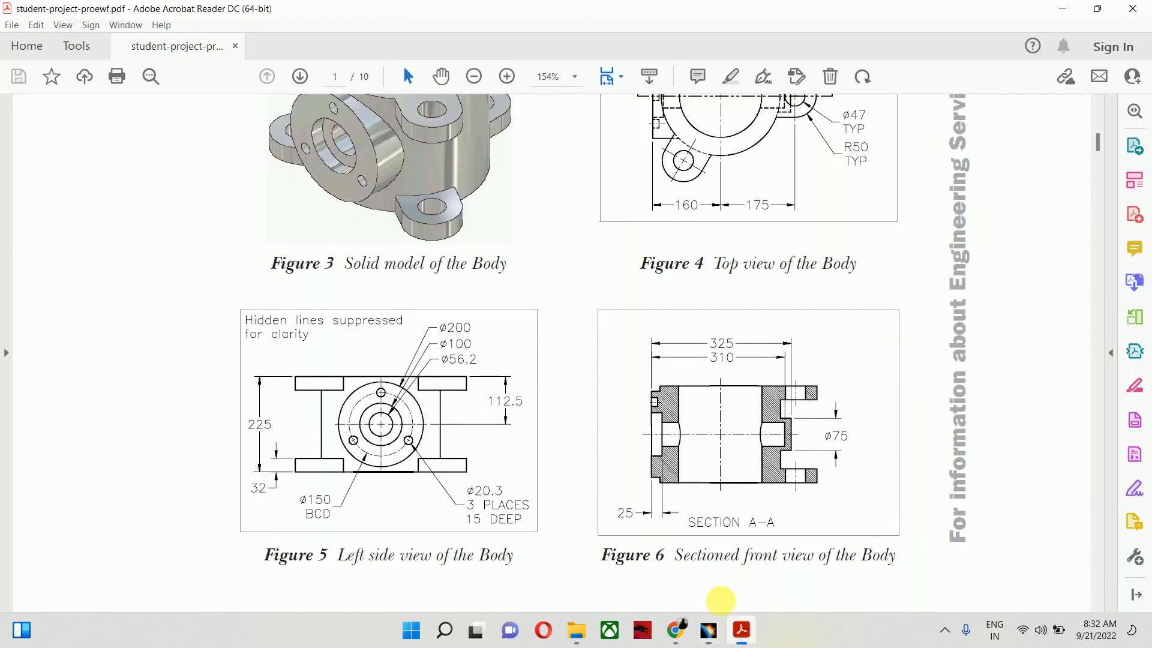
pyautogui.scroll(4, 420, 150)
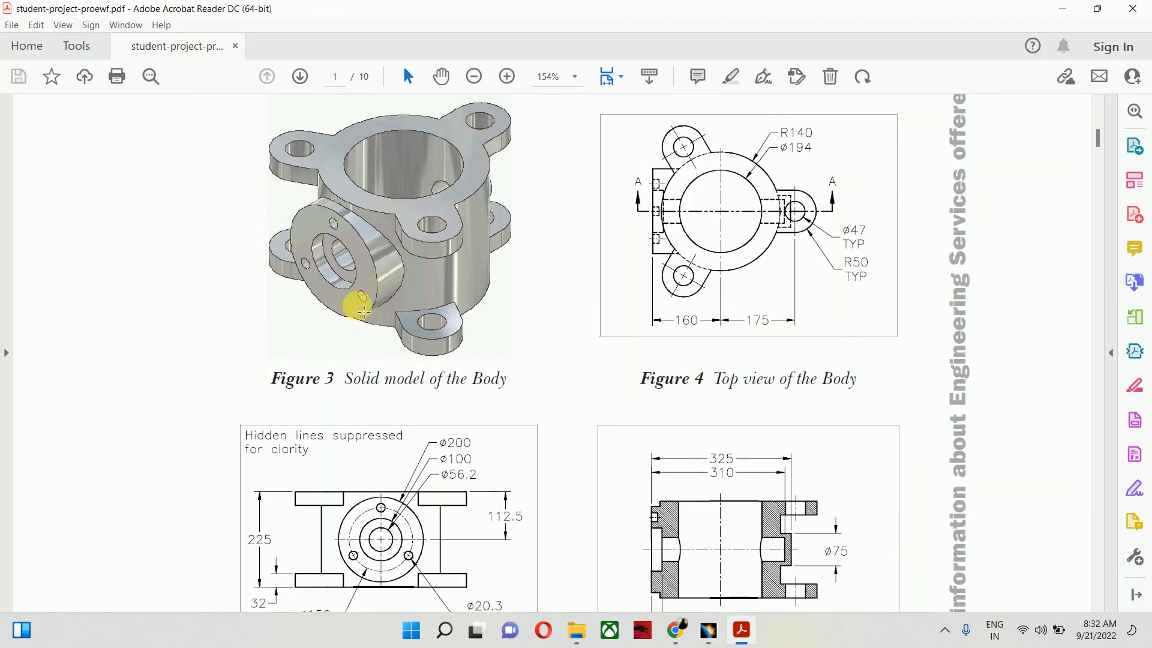
pyautogui.scroll(-2, 380, 257)
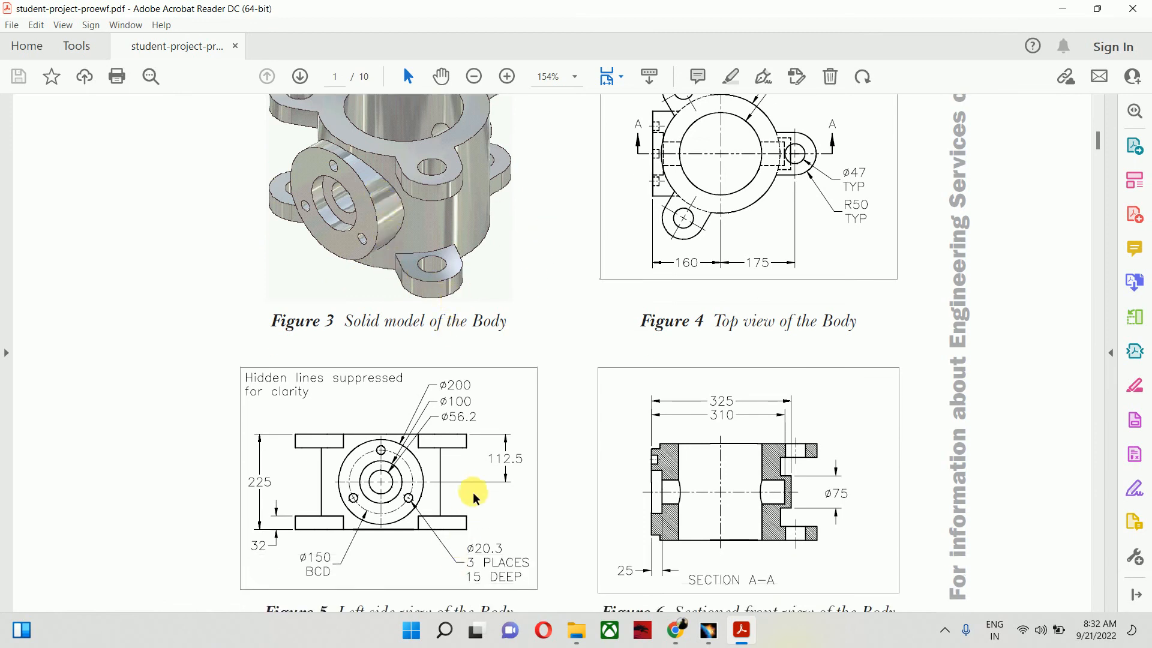
pyautogui.hotkey('alt', 'Tab')
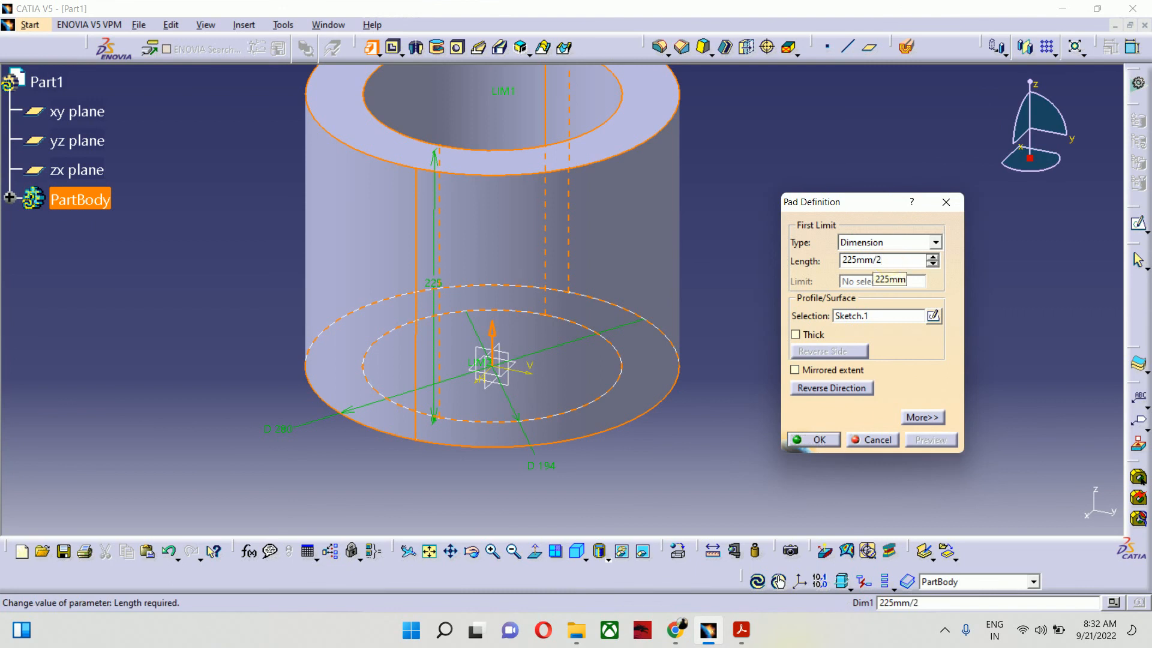
pyautogui.click(832, 371)
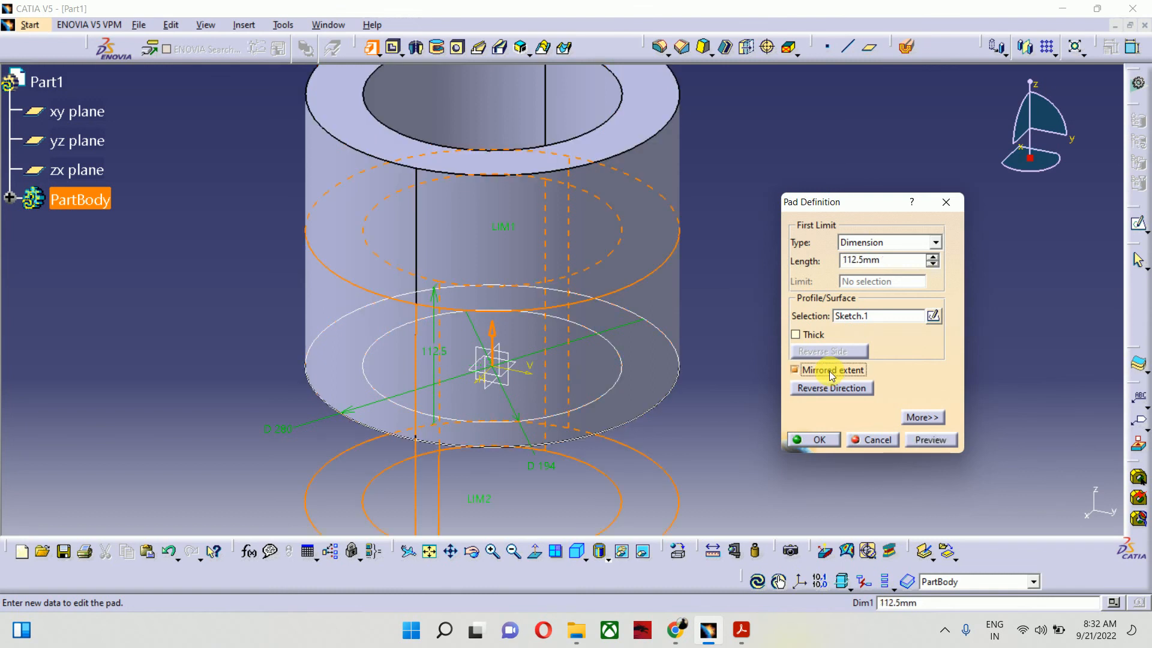
pyautogui.click(948, 441)
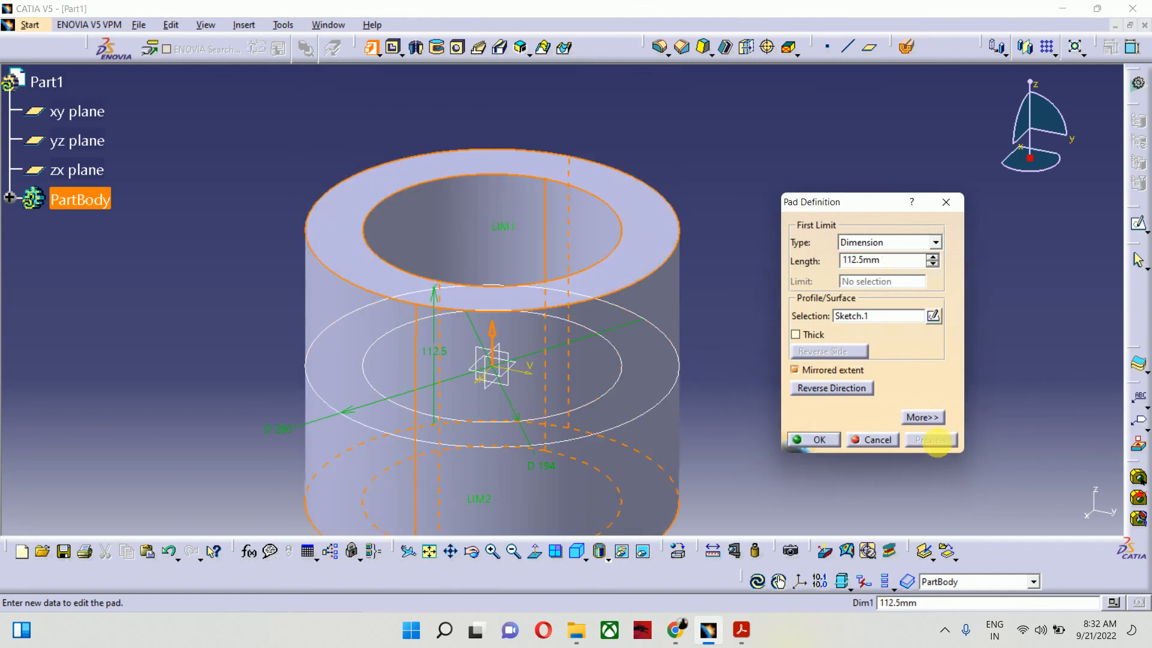
pyautogui.moveTo(605, 373); pyautogui.dragTo(559, 205, button='middle')
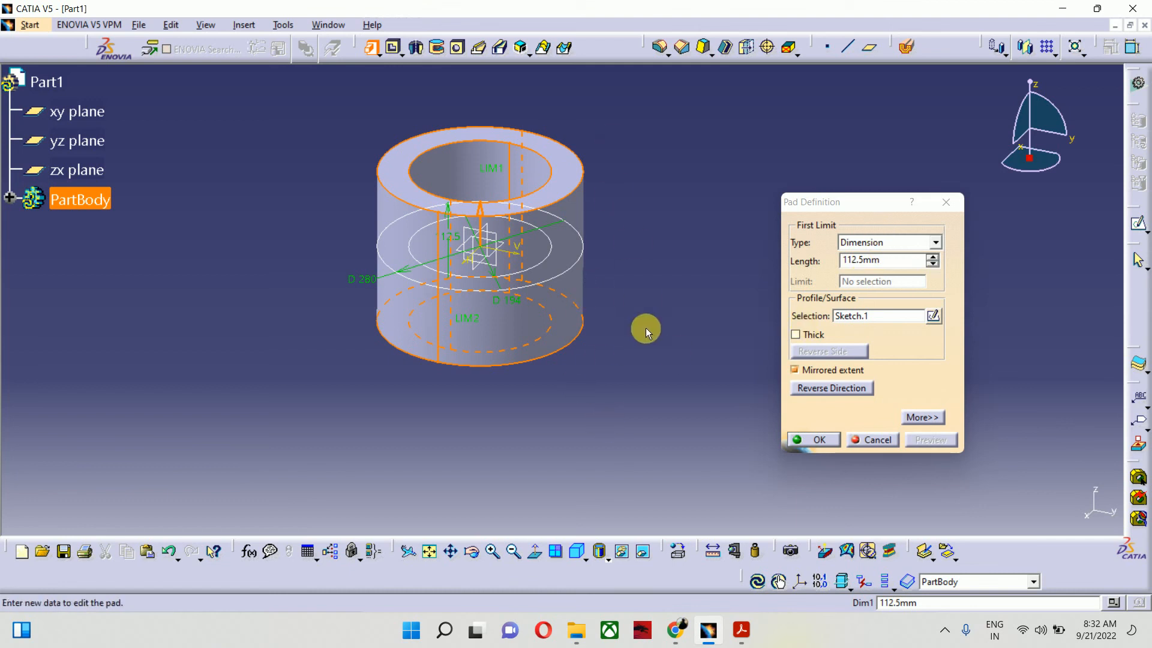
pyautogui.click(813, 440)
pyautogui.click(710, 272)
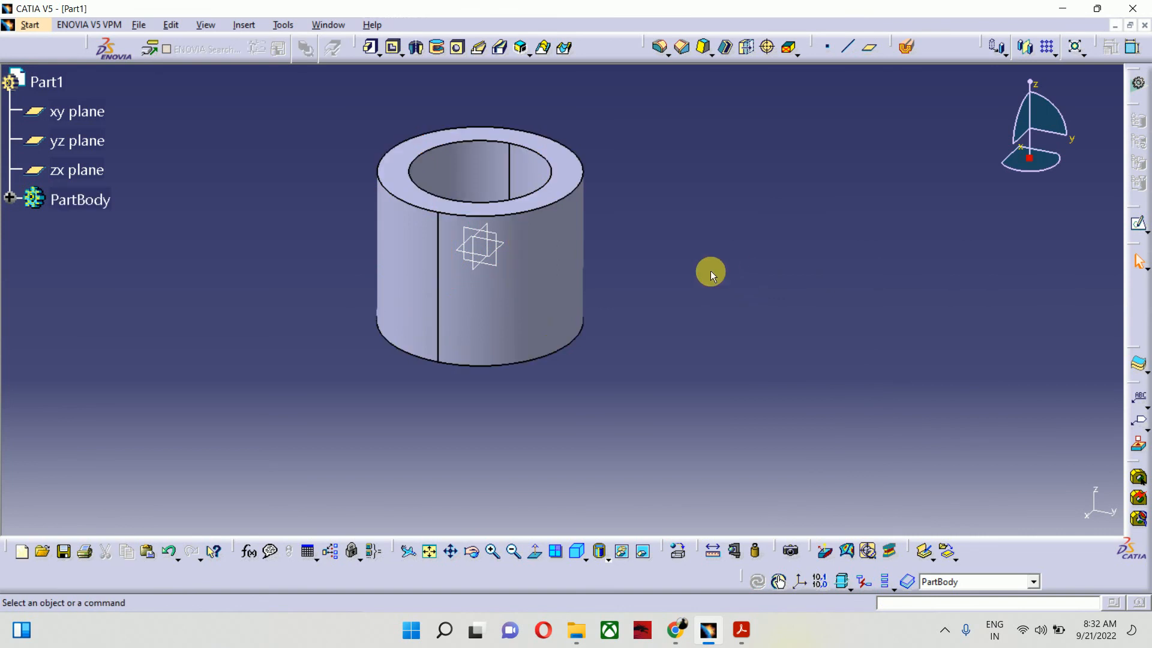
# Step: Examine the body's views and lug dimensions in the PDF drawing in Acrobat Reader, and return to CATIA
pyautogui.moveTo(682, 265); pyautogui.dragTo(684, 321, button='middle')
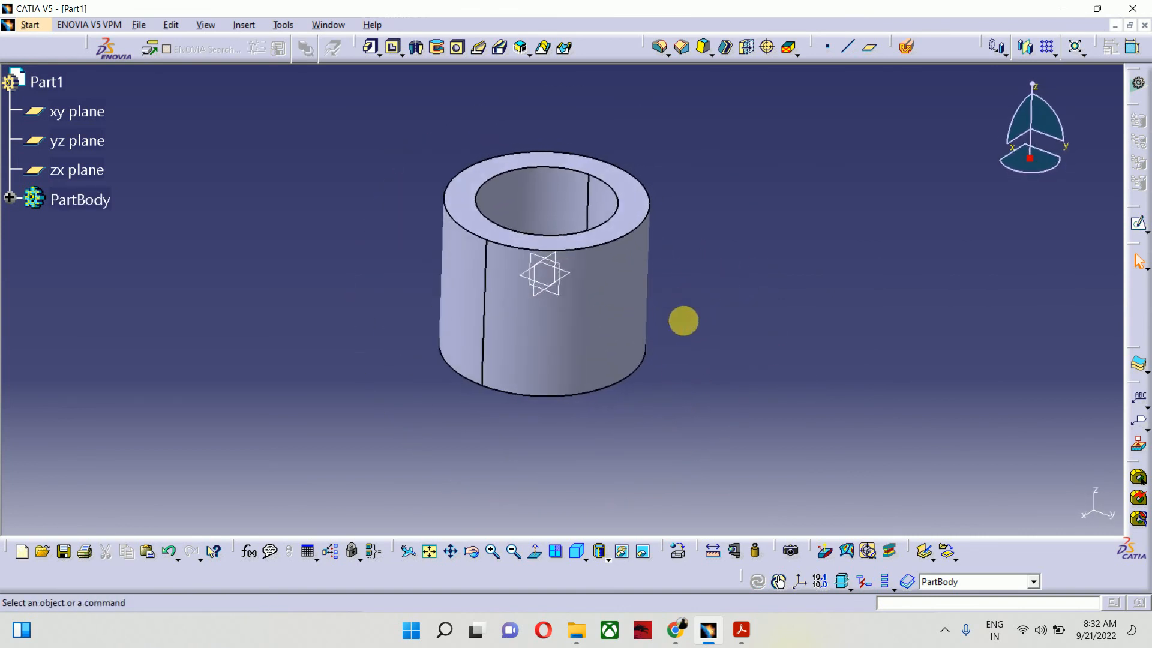
pyautogui.click(749, 639)
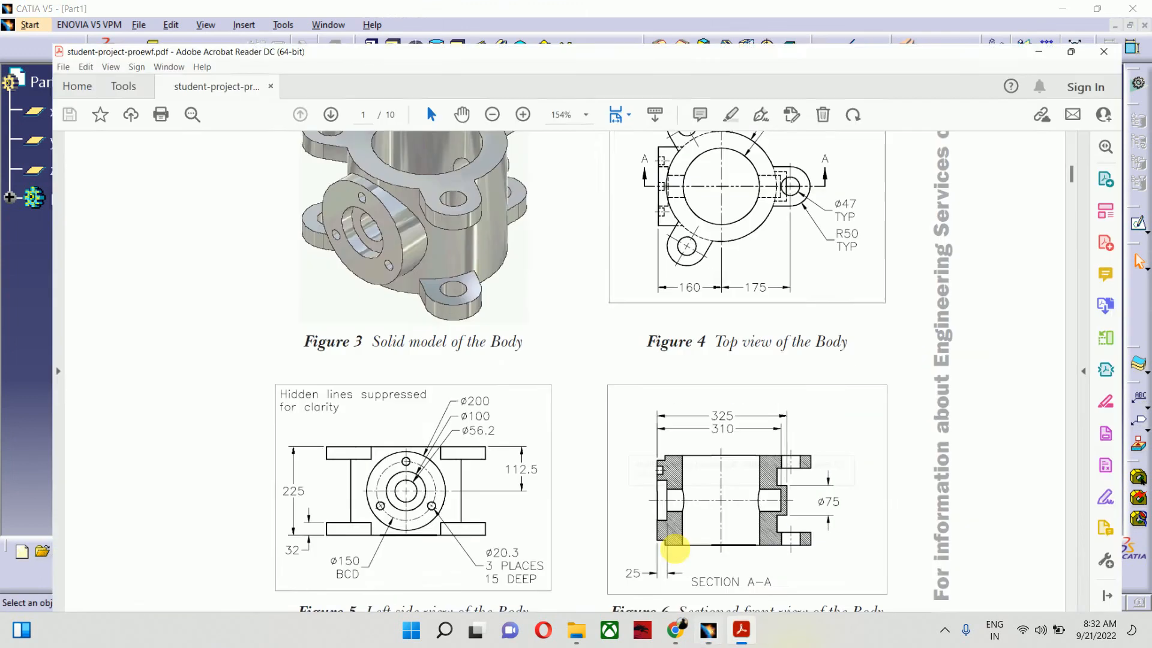
pyautogui.scroll(3, 481, 288)
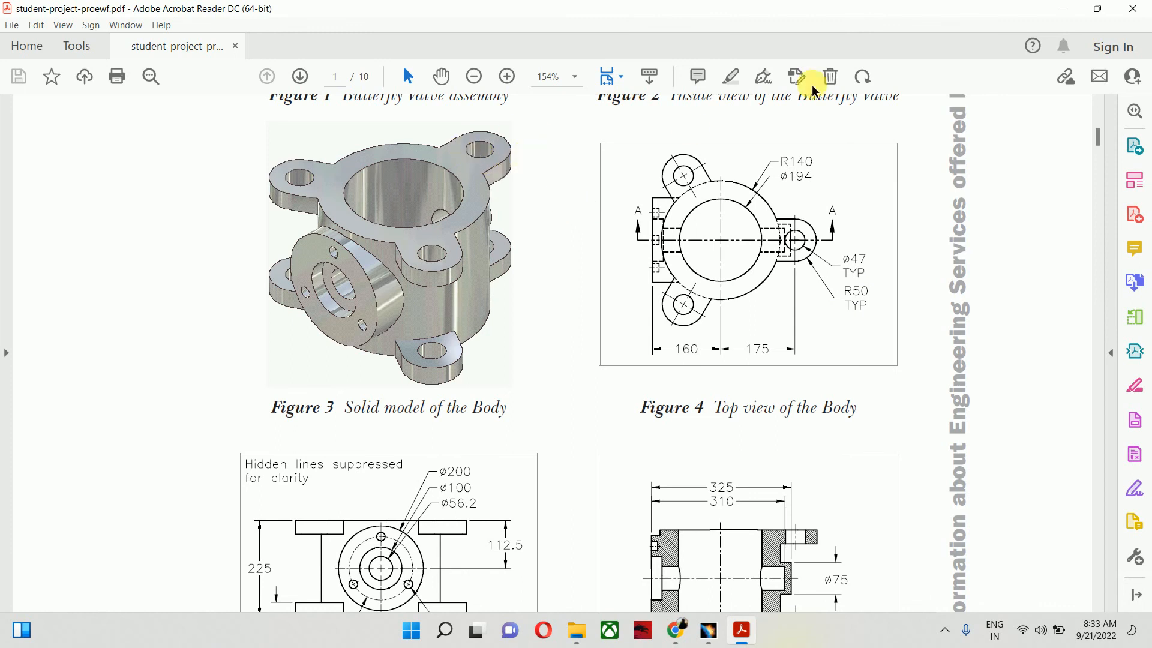
pyautogui.click(1062, 8)
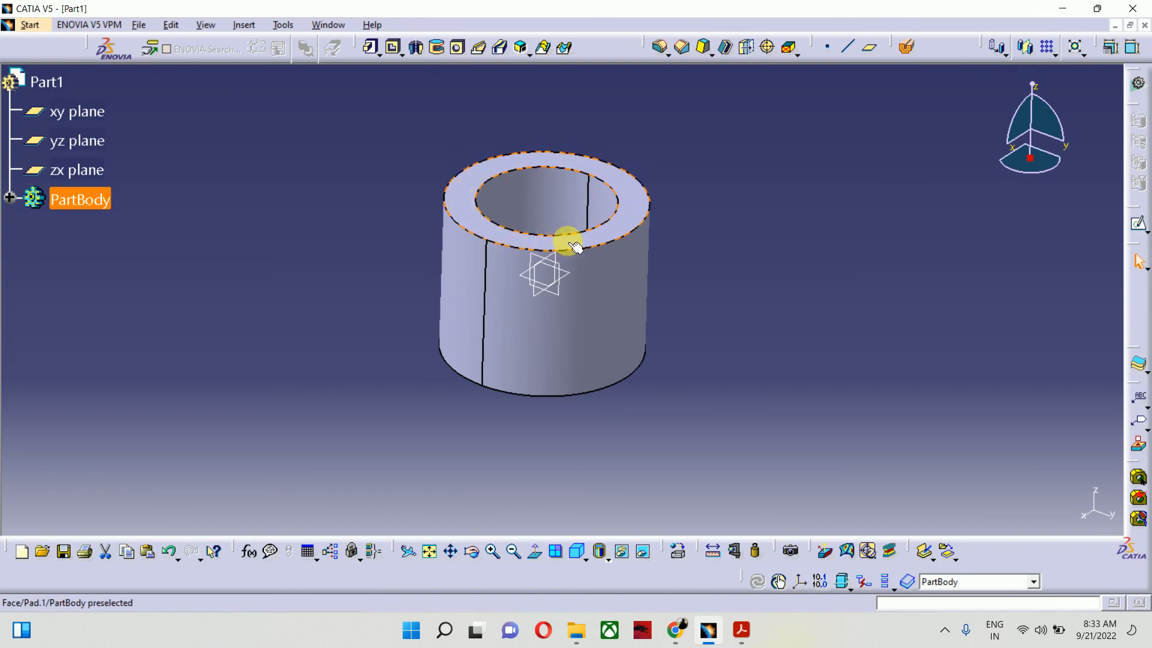
pyautogui.moveTo(574, 246)
pyautogui.mouseDown(button='middle')
pyautogui.moveTo(584, 314)
pyautogui.moveTo(578, 195)
pyautogui.mouseUp(button='middle')
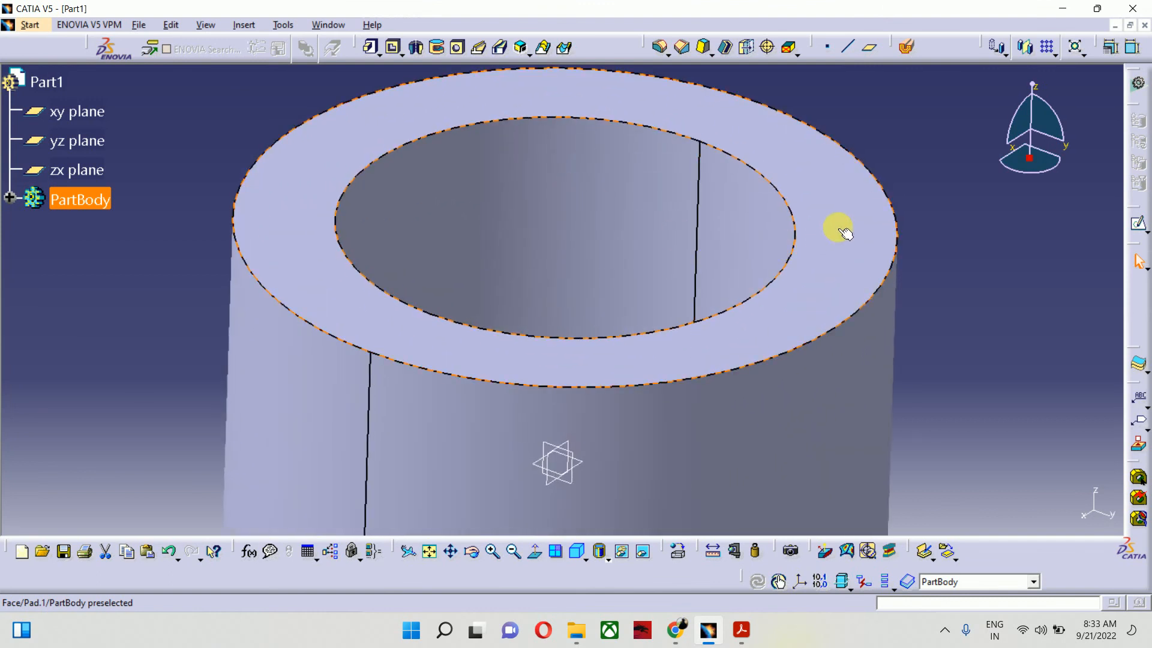
pyautogui.moveTo(931, 154)
pyautogui.mouseDown(button='middle')
pyautogui.moveTo(849, 129)
pyautogui.moveTo(861, 187)
pyautogui.moveTo(727, 339)
pyautogui.moveTo(658, 317)
pyautogui.moveTo(674, 311)
pyautogui.mouseUp(button='middle')
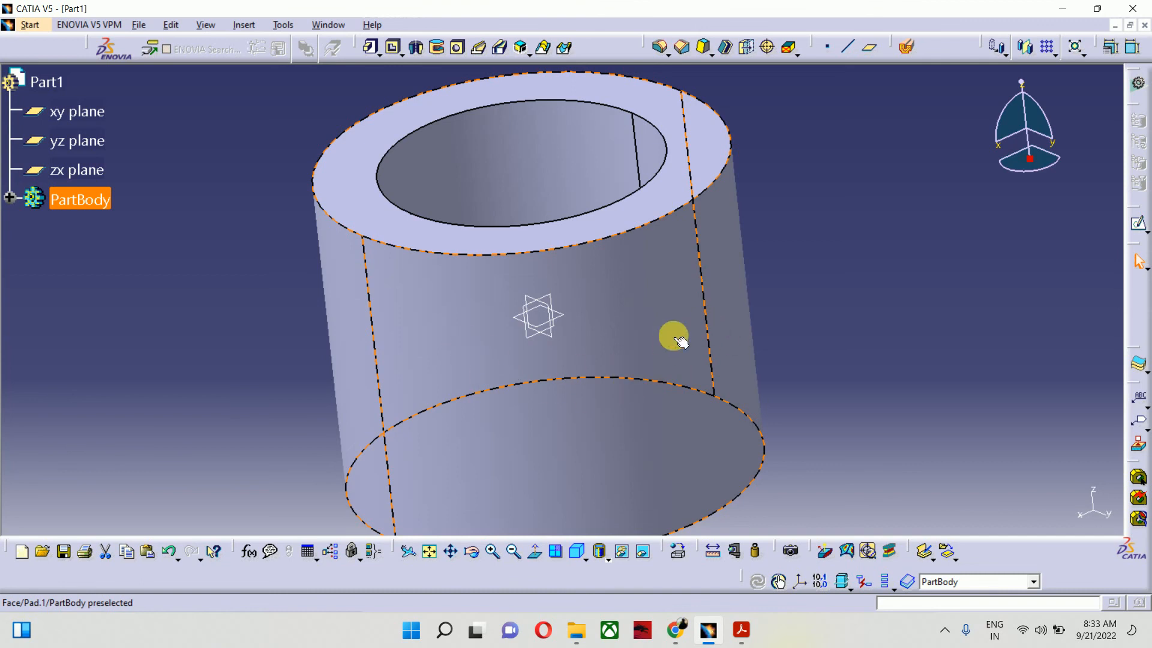
pyautogui.click(696, 190)
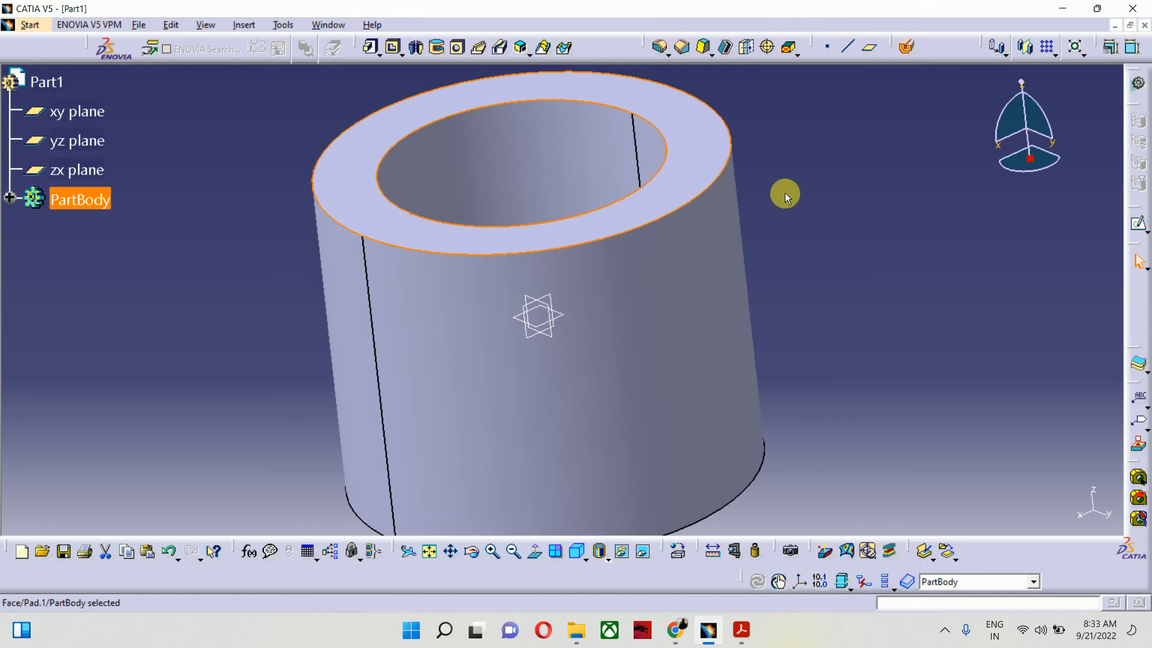
pyautogui.click(786, 187)
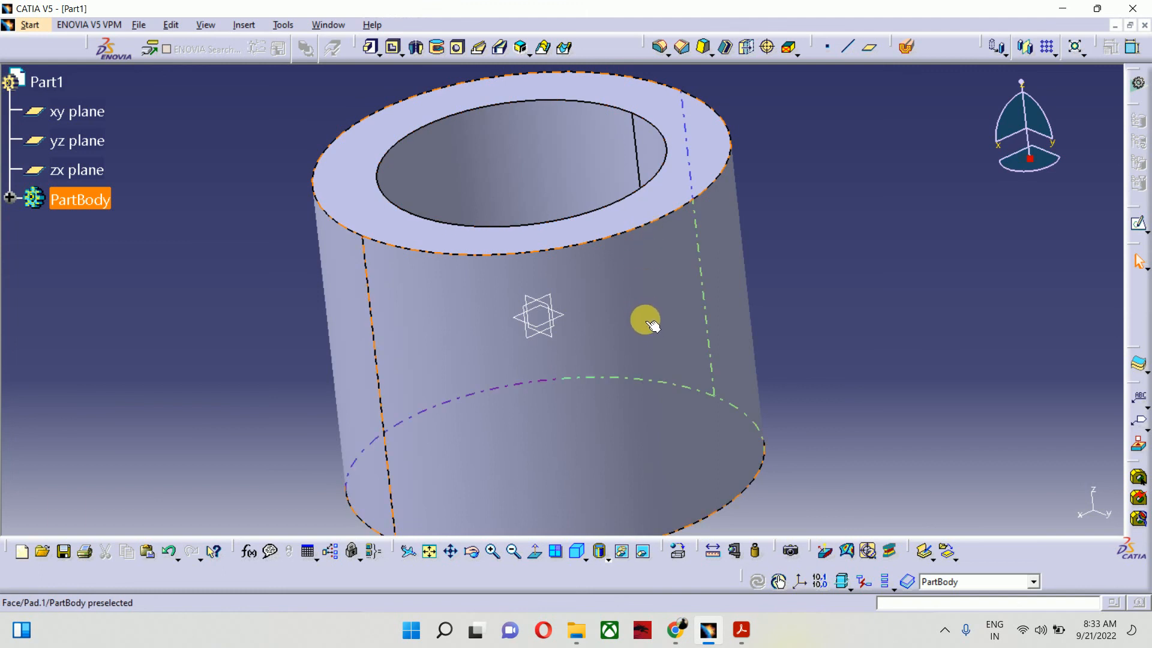
pyautogui.click(696, 145)
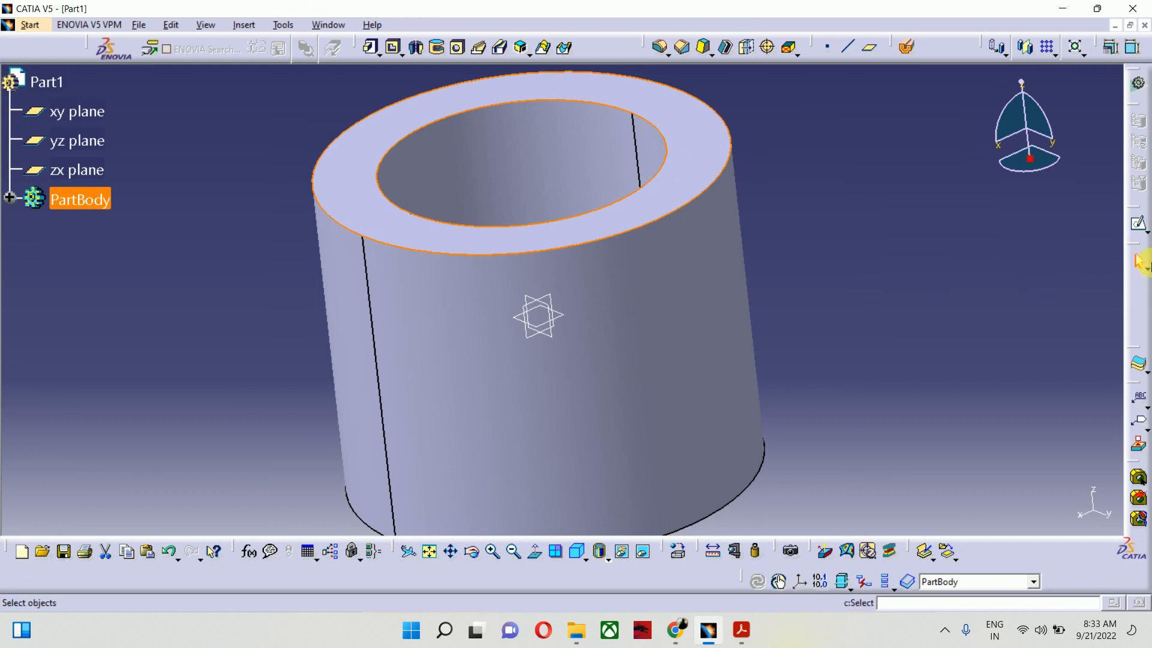
pyautogui.click(1020, 352)
pyautogui.click(650, 298)
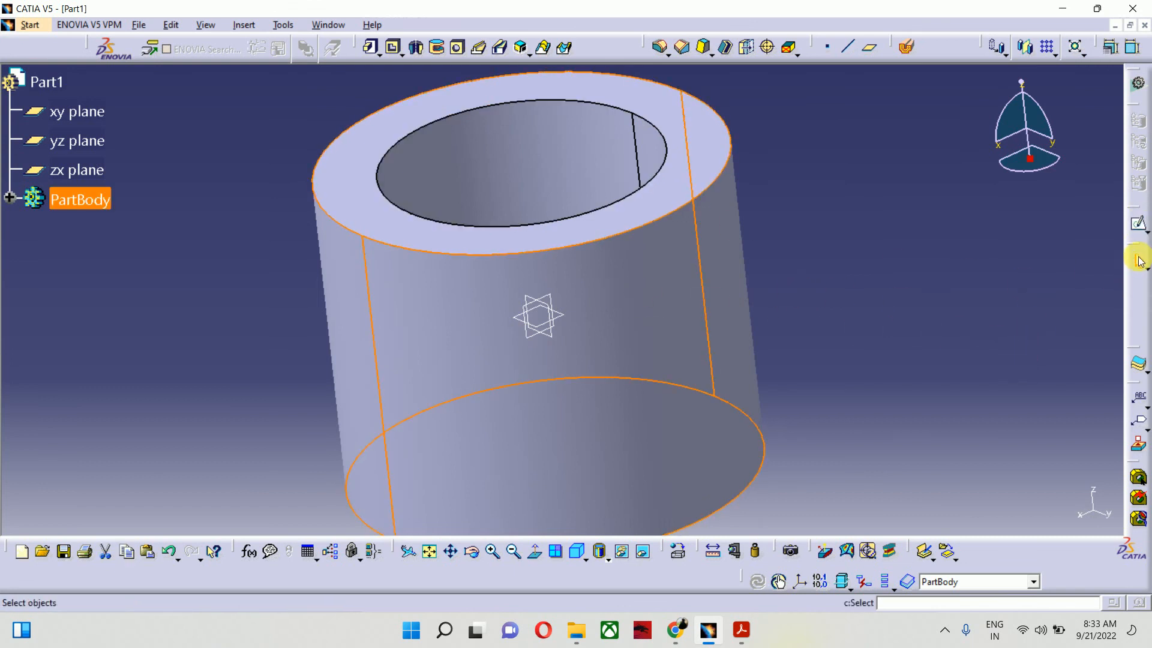
pyautogui.click(1138, 224)
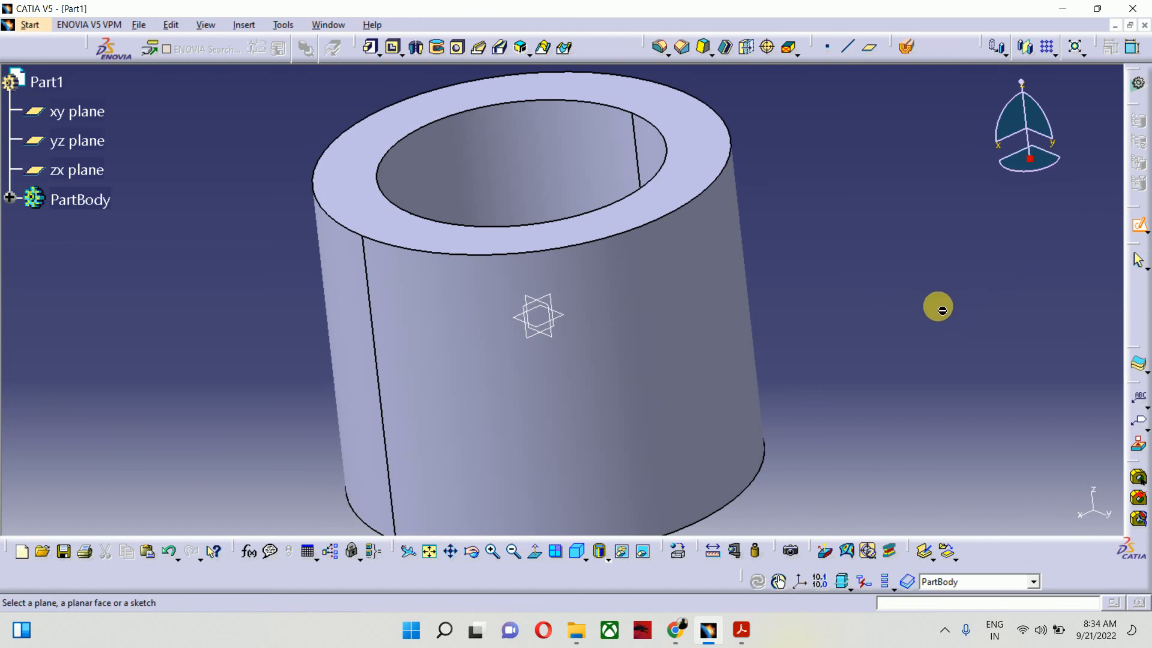
pyautogui.press('Escape')
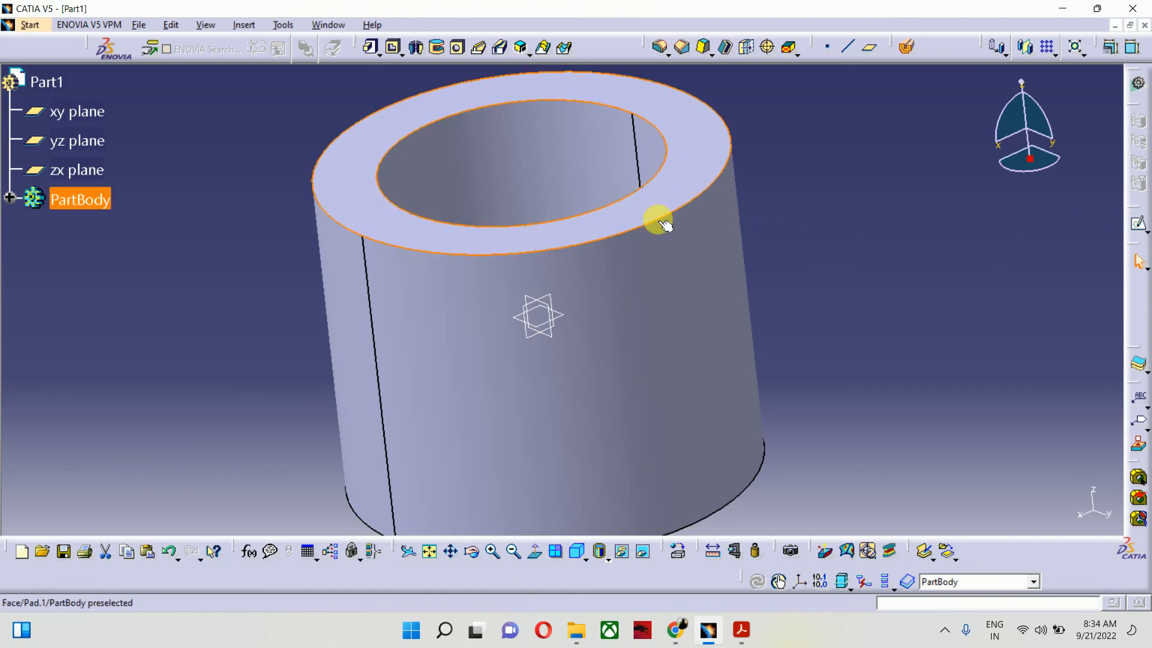
# Step: On the cylinder's top face, sketch two concentric circles centred on the horizontal axis about 168 mm from the origin, the outer one about 24 mm in radius
pyautogui.click(685, 184)
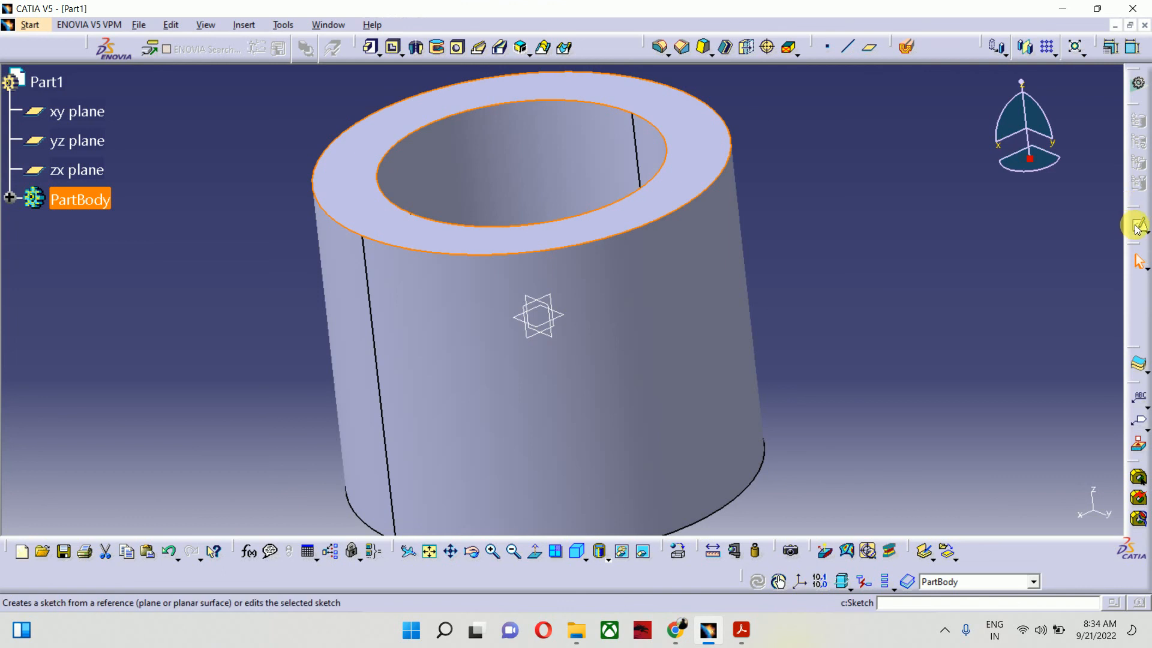
pyautogui.click(1138, 224)
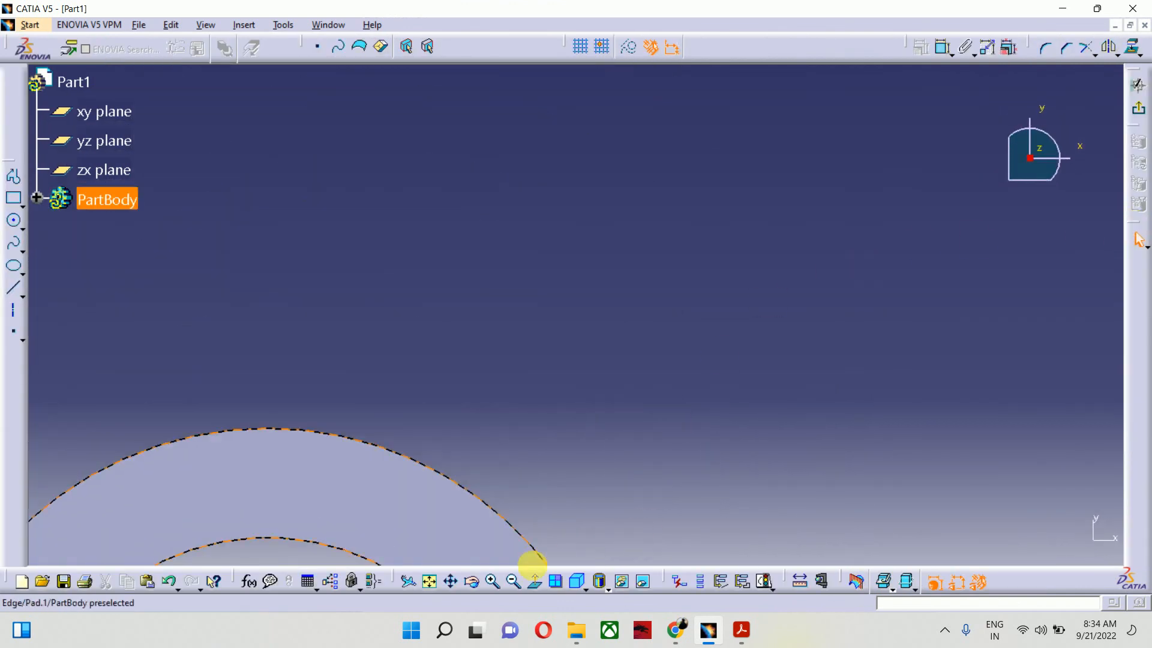
pyautogui.click(432, 583)
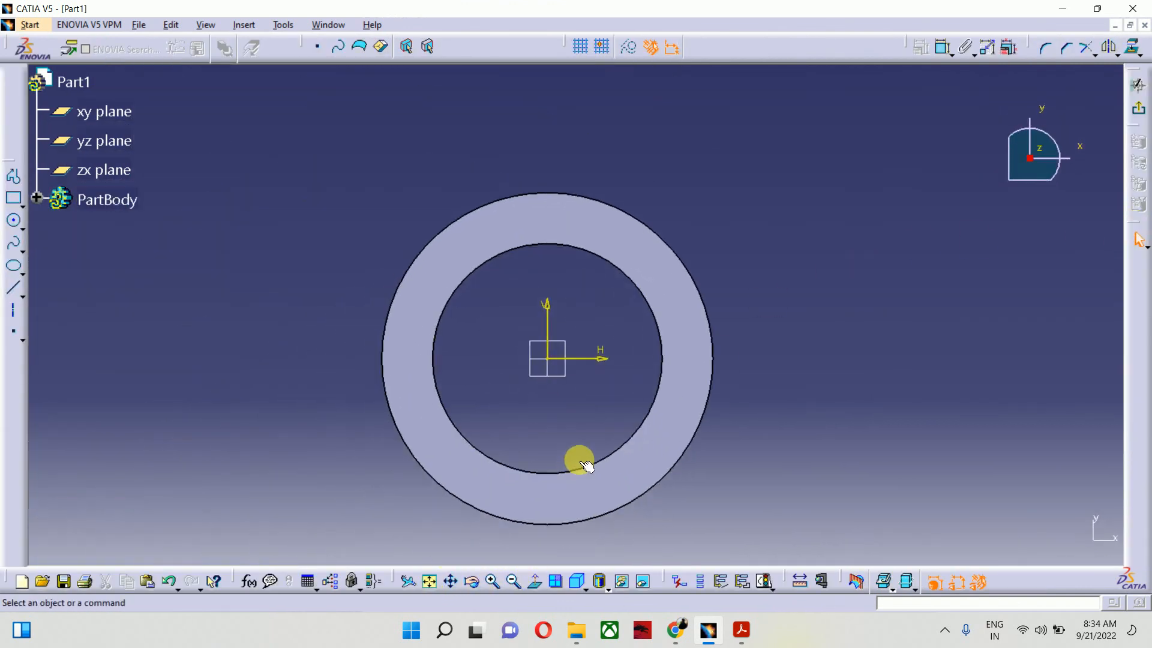
pyautogui.moveTo(591, 396); pyautogui.dragTo(518, 419, button='middle')
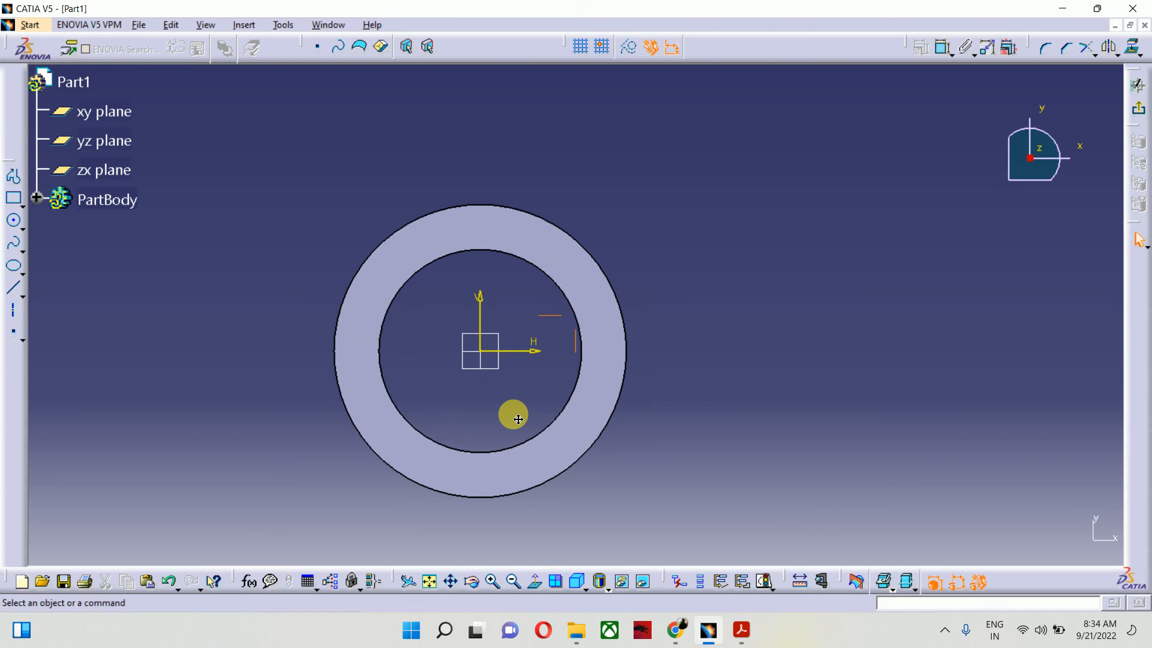
pyautogui.click(14, 220)
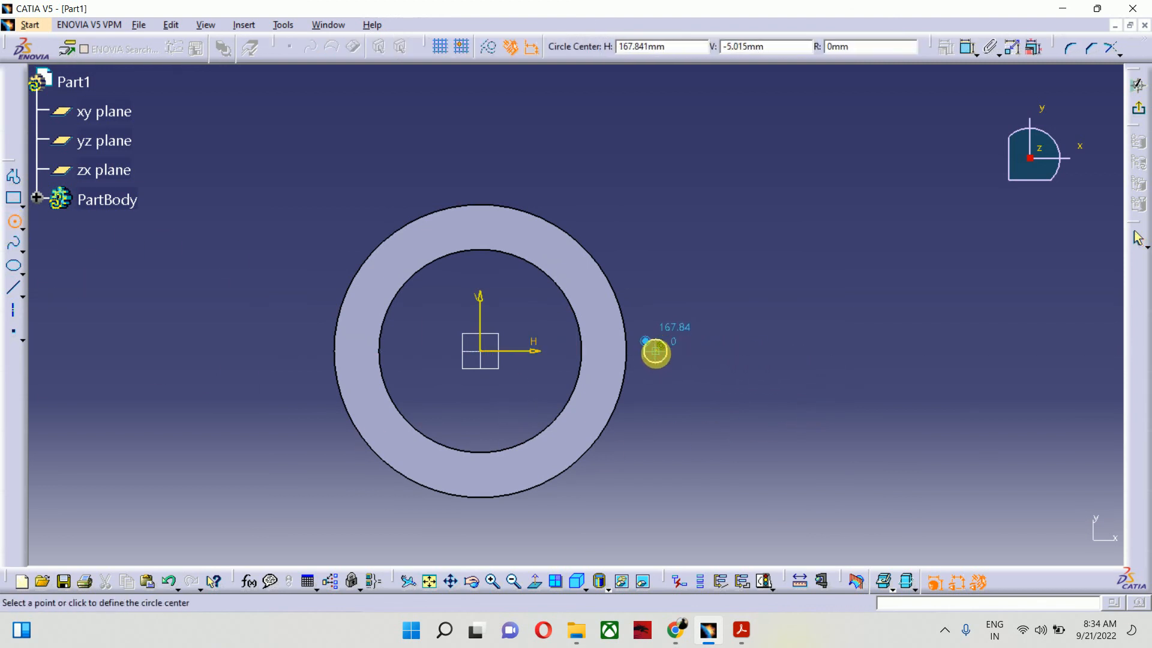
pyautogui.click(655, 352)
pyautogui.click(662, 381)
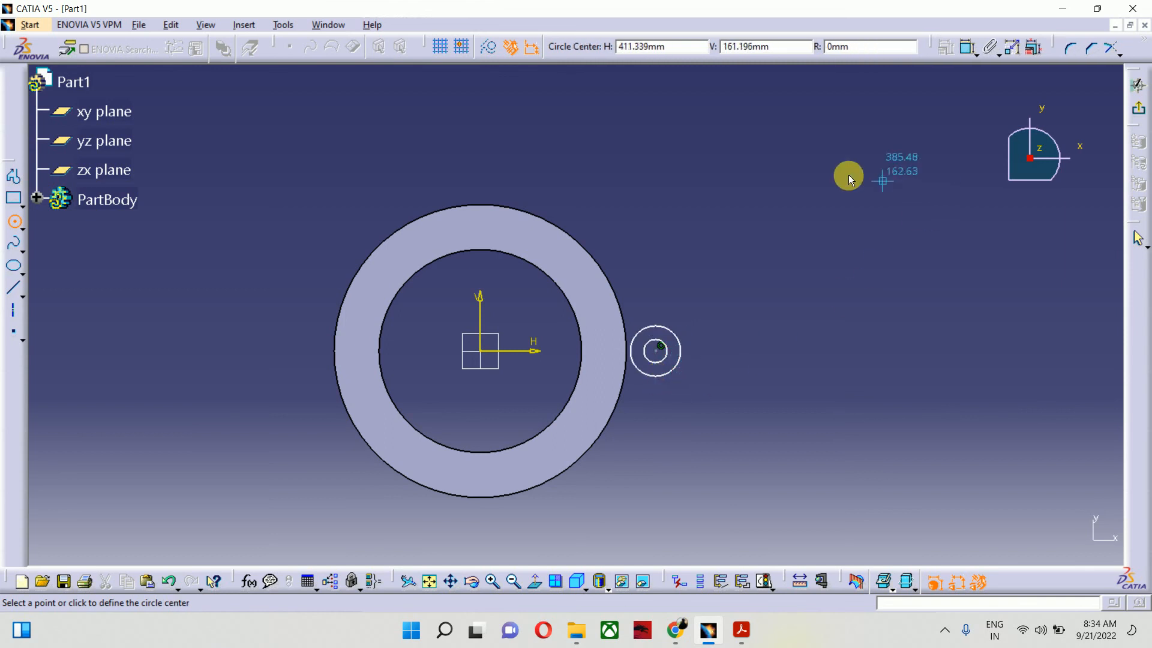
# Step: Draw a horizontal line about 30 mm long from the outer lug circle's topmost point to the cylinder's outer edge
pyautogui.click(14, 176)
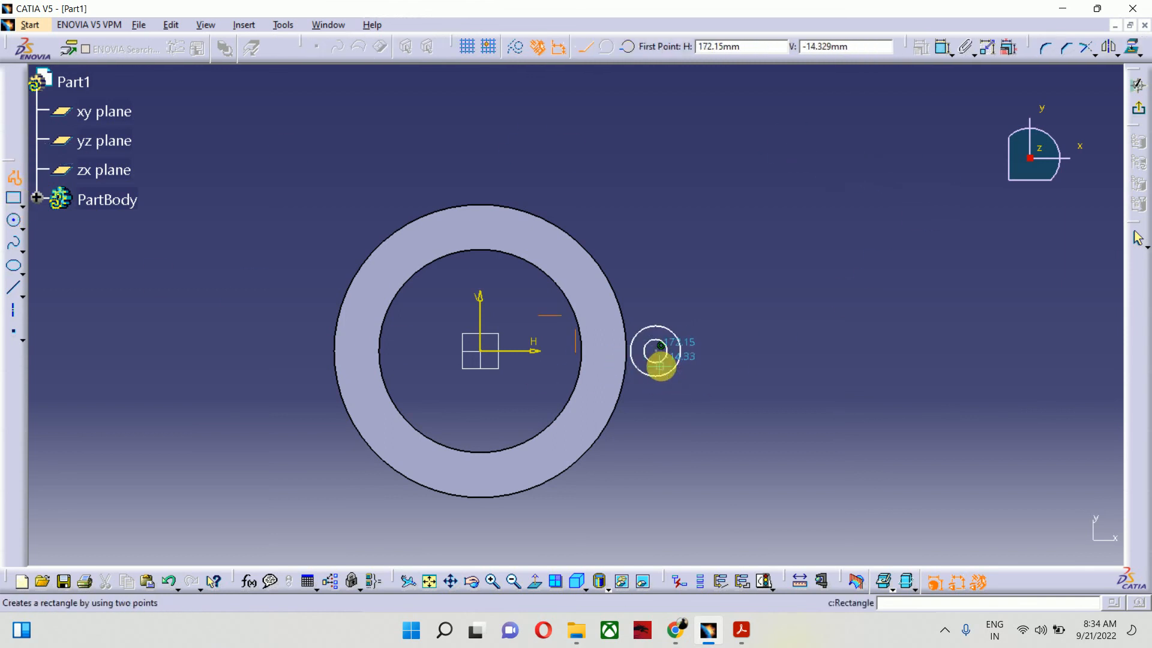
pyautogui.moveTo(660, 362)
pyautogui.mouseDown(button='middle')
pyautogui.moveTo(594, 306)
pyautogui.moveTo(585, 342)
pyautogui.moveTo(545, 193)
pyautogui.moveTo(535, 293)
pyautogui.moveTo(671, 278)
pyautogui.moveTo(680, 187)
pyautogui.mouseUp(button='middle')
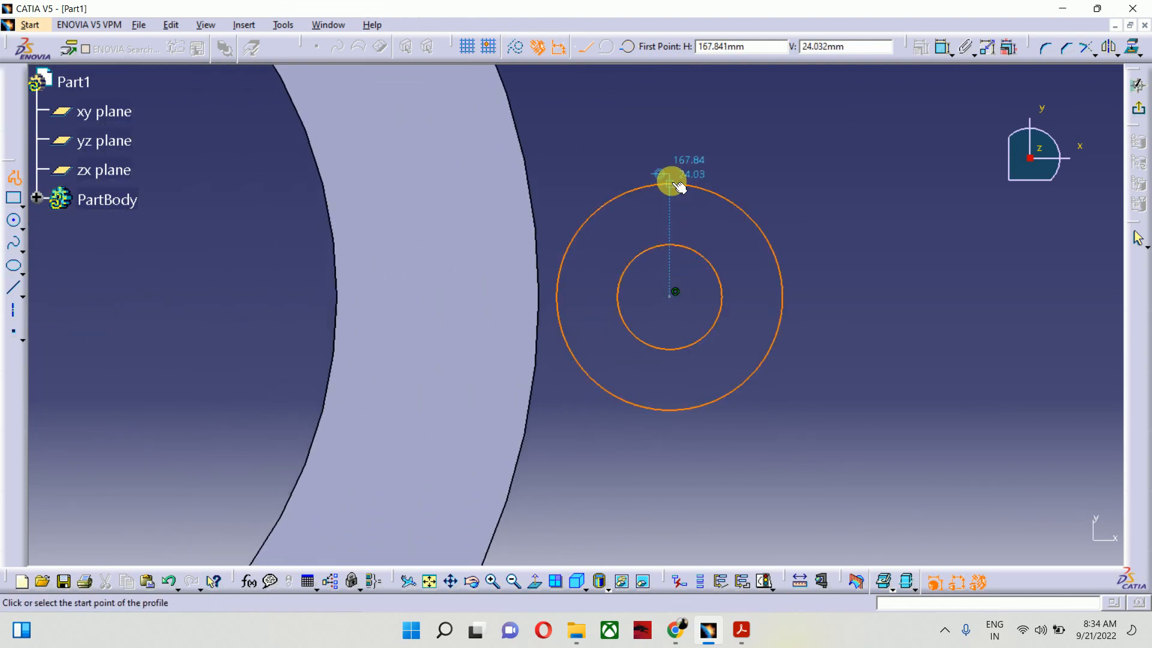
pyautogui.click(674, 181)
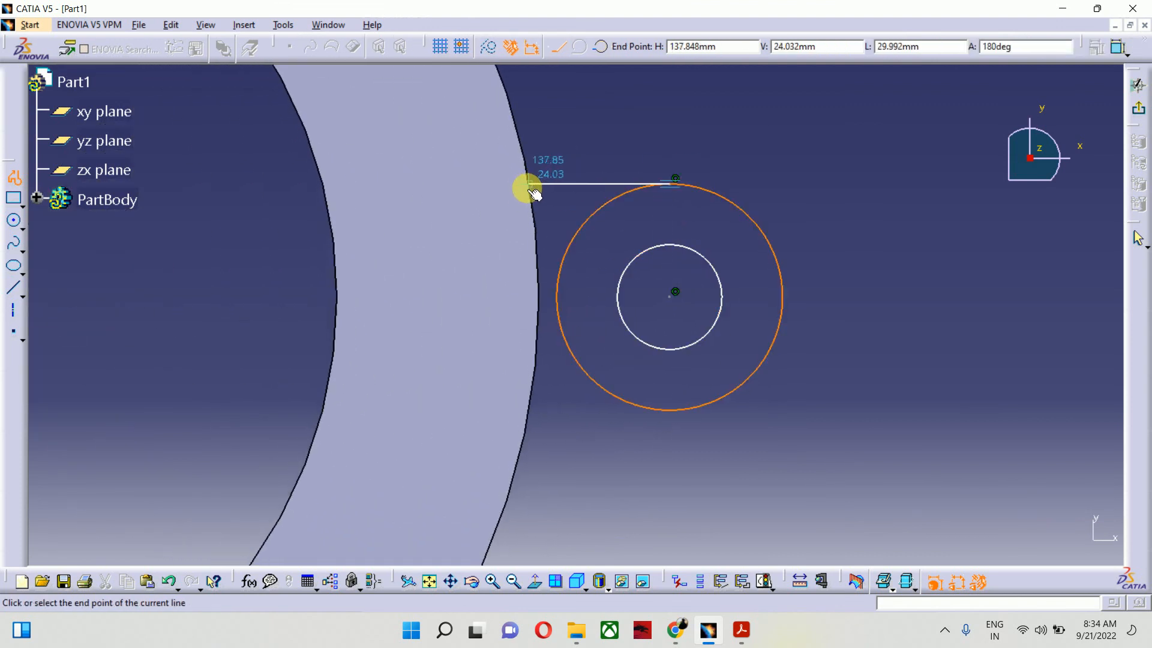
pyautogui.click(527, 184)
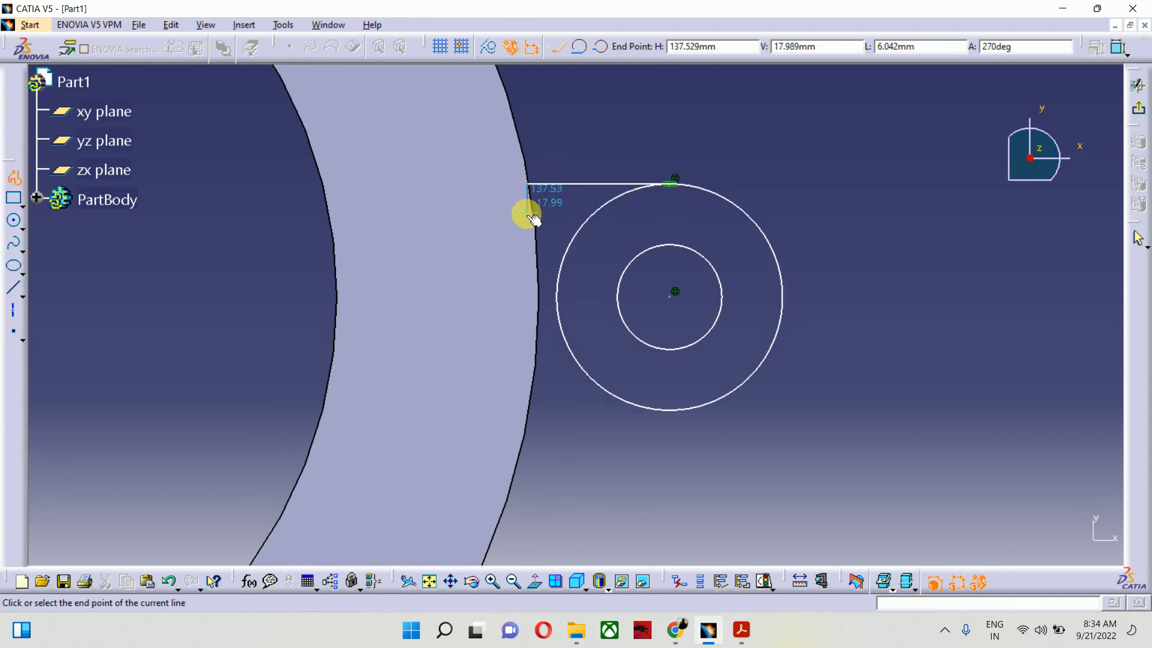
pyautogui.press('Escape')
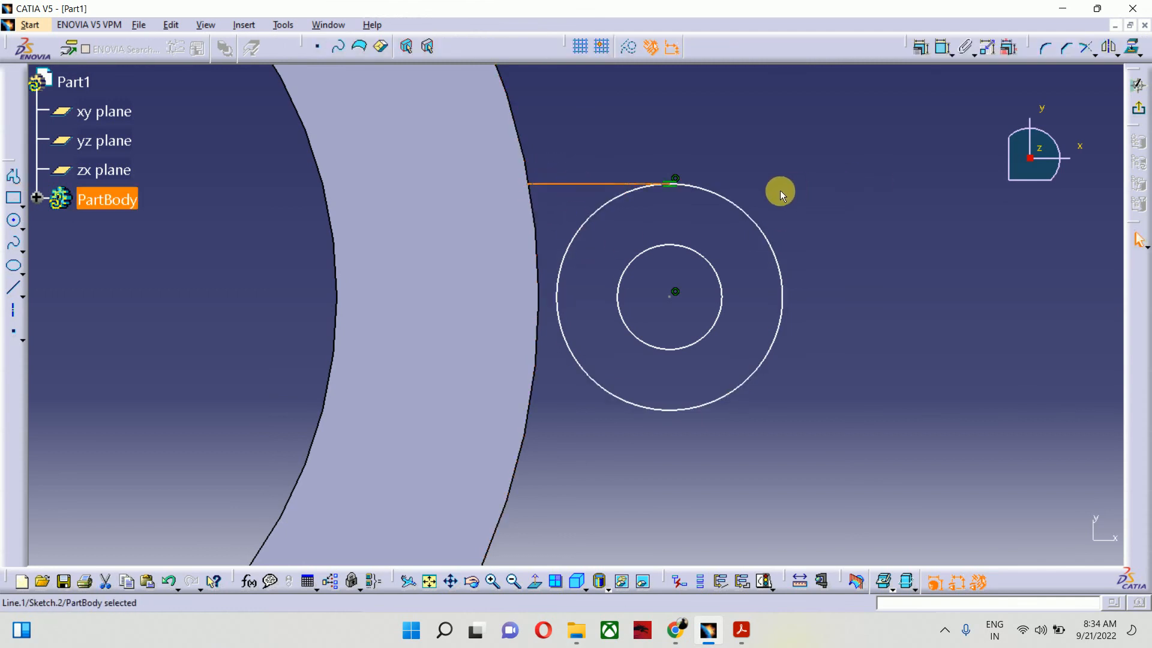
# Step: Mirror the lug's upper line about the sketch's horizontal axis
pyautogui.click(1108, 47)
pyautogui.moveTo(738, 296); pyautogui.dragTo(665, 365, button='middle')
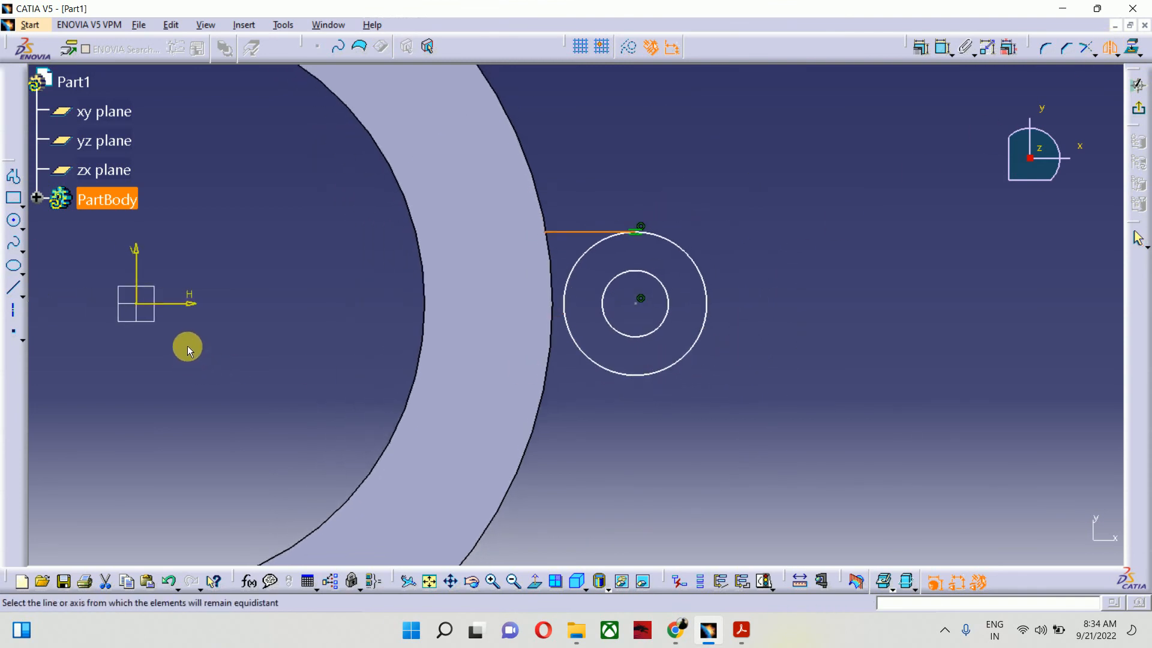
pyautogui.click(187, 303)
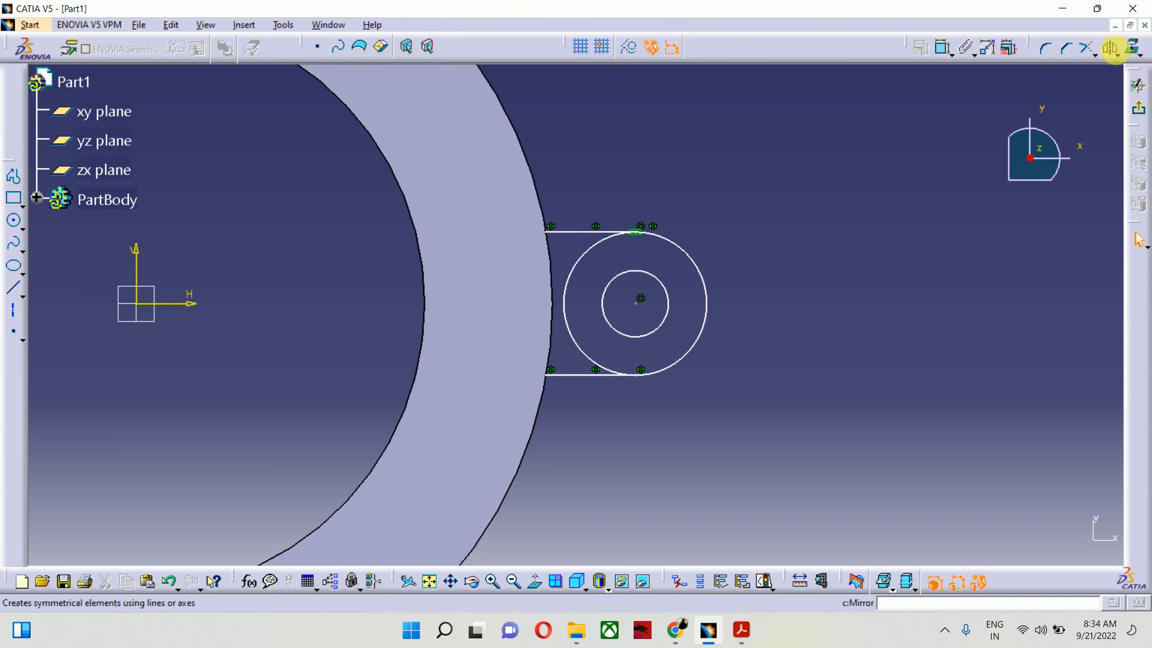
# Step: Quick-trim the half of the lug's outer circle facing the cylinder and restore the view normal to the sketch plane
pyautogui.click(1092, 54)
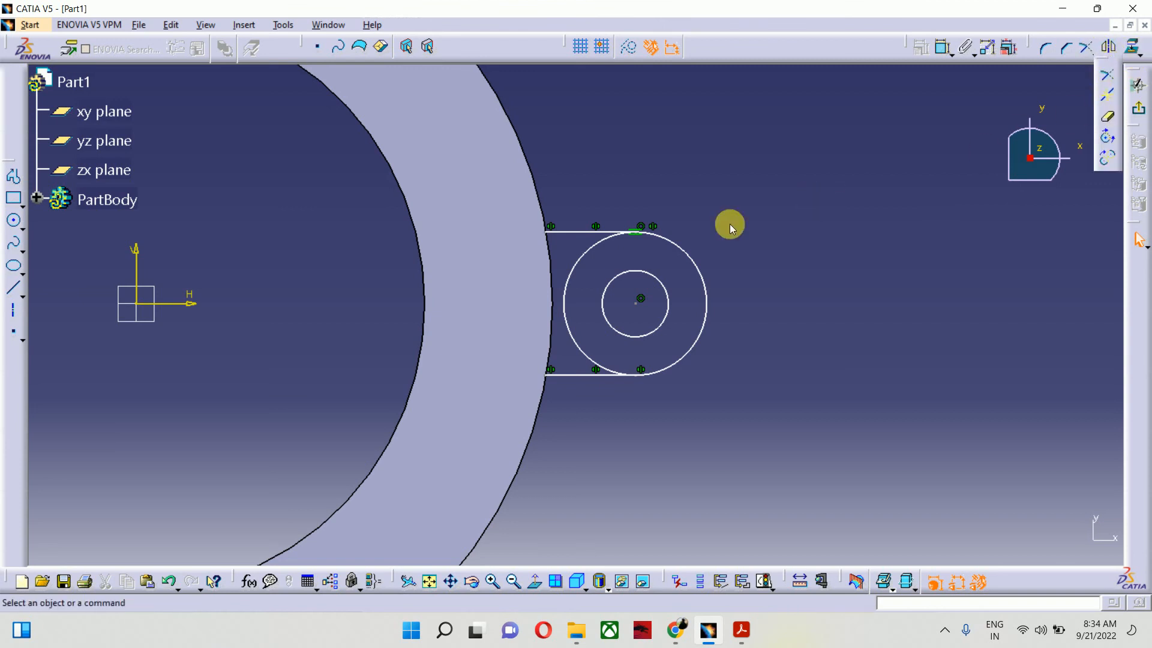
pyautogui.click(575, 264)
pyautogui.moveTo(779, 308)
pyautogui.mouseDown(button='middle')
pyautogui.moveTo(844, 245)
pyautogui.moveTo(823, 315)
pyautogui.mouseUp(button='middle')
pyautogui.moveTo(631, 350); pyautogui.dragTo(620, 301, button='middle')
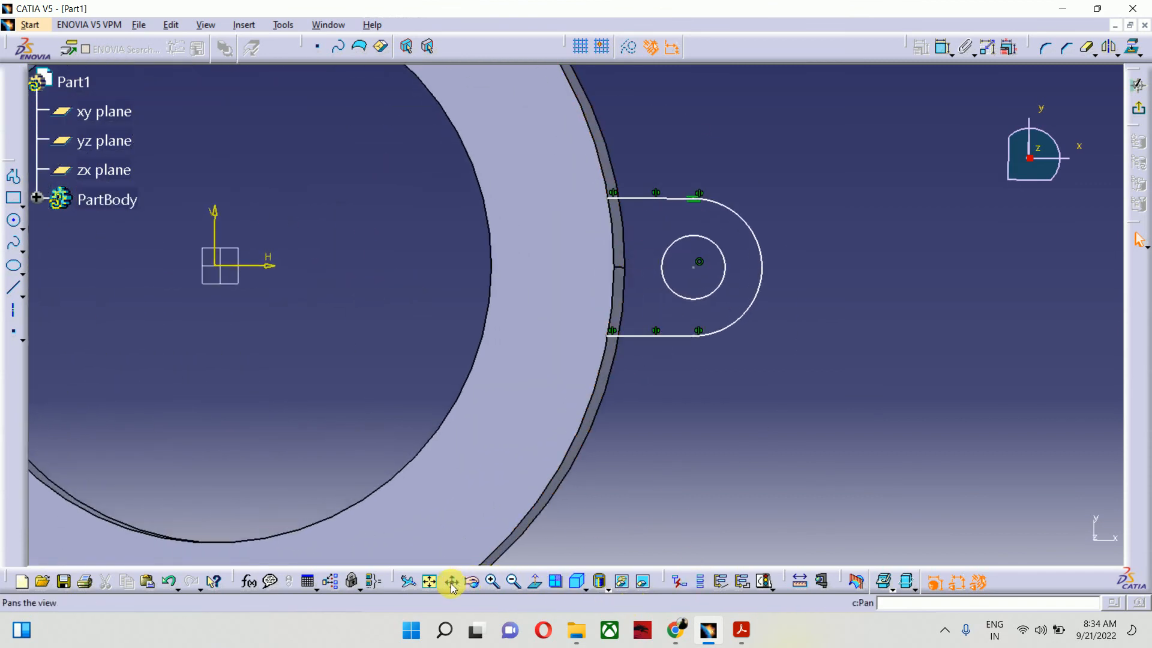
pyautogui.click(534, 579)
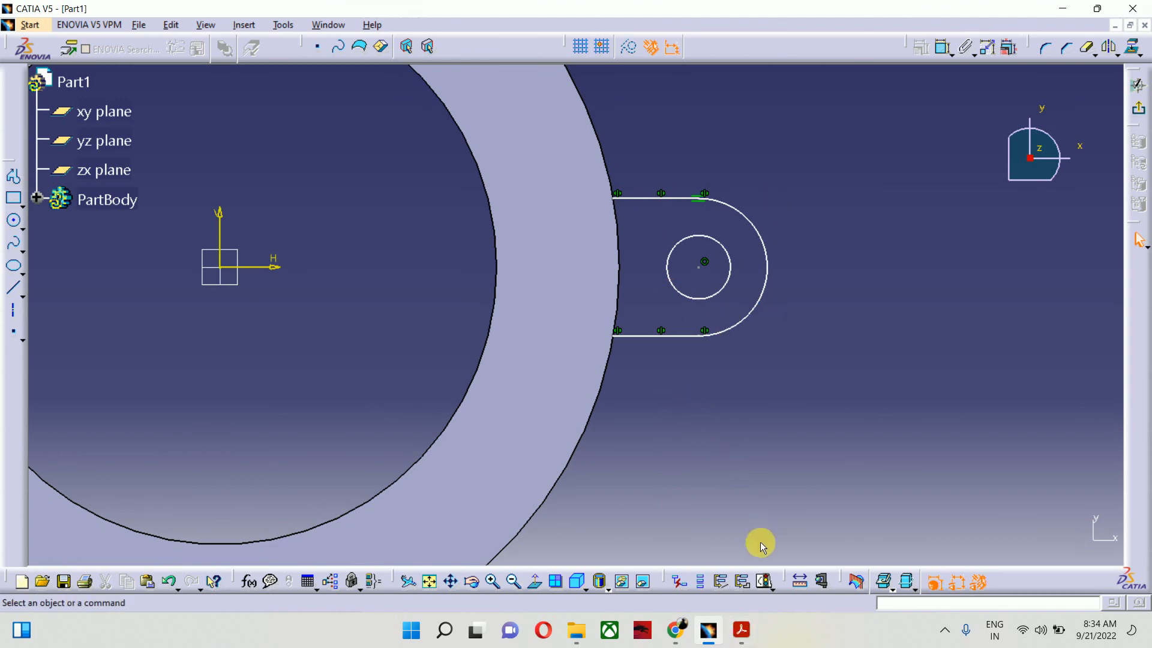
# Step: Check the lug sketch's solving status, run Sketch Analysis to inspect its profiles for open or closed geometry, and close the analysis
pyautogui.click(765, 585)
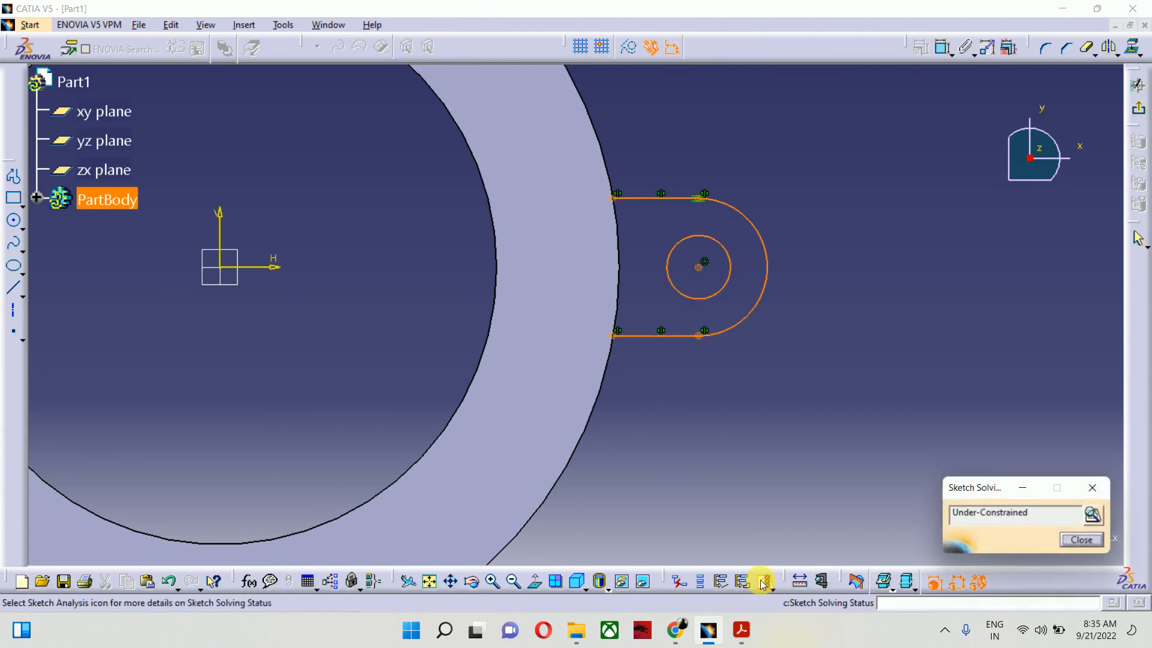
pyautogui.click(1083, 540)
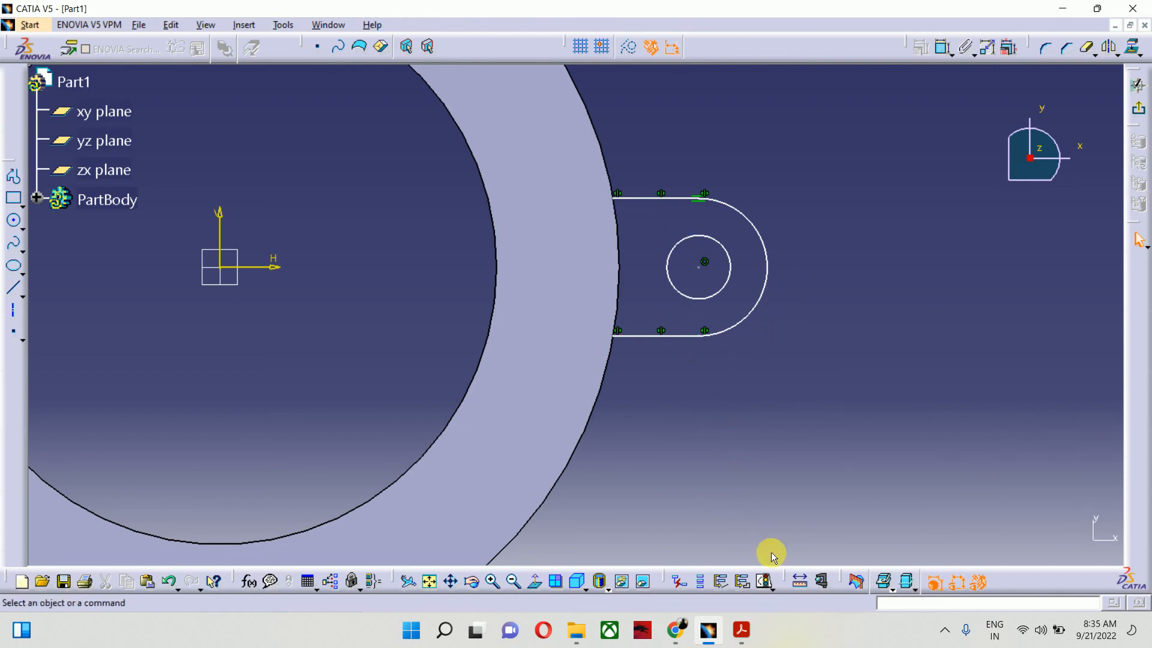
pyautogui.click(773, 587)
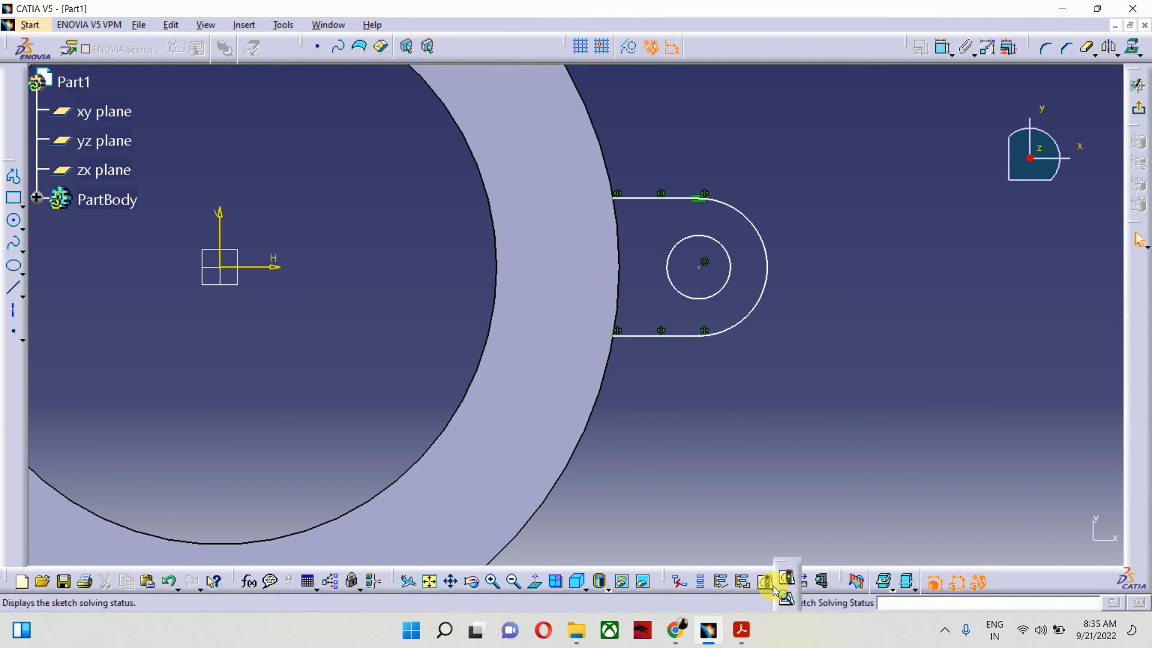
pyautogui.click(785, 597)
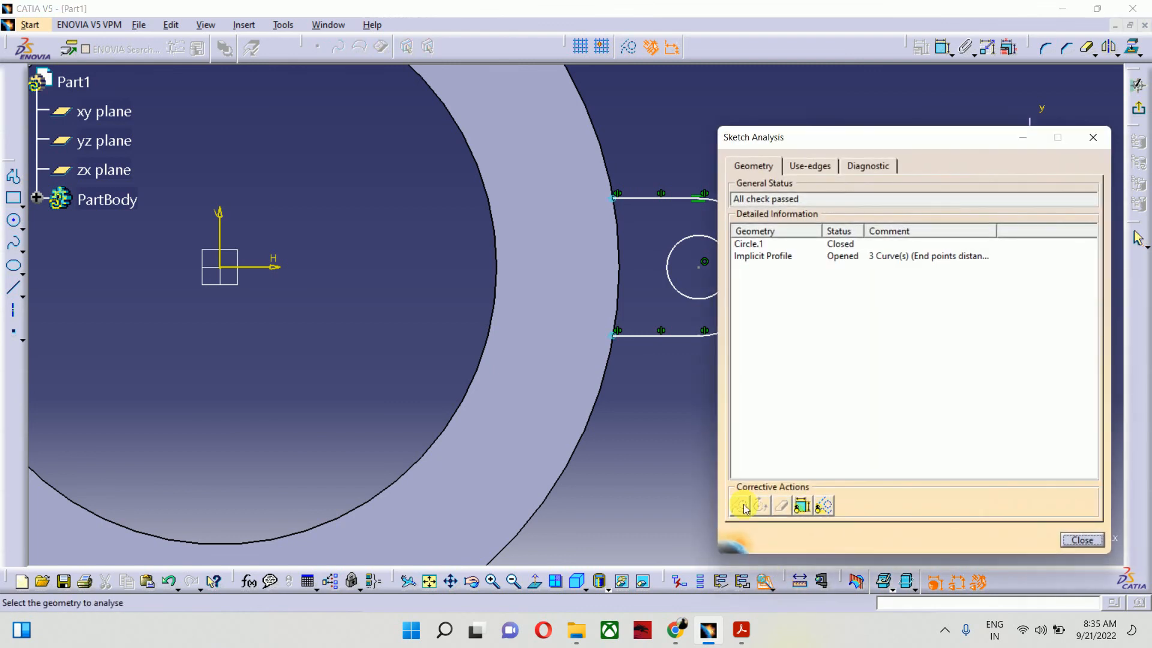
pyautogui.moveTo(672, 290)
pyautogui.mouseDown(button='middle')
pyautogui.moveTo(594, 303)
pyautogui.moveTo(380, 304)
pyautogui.mouseUp(button='middle')
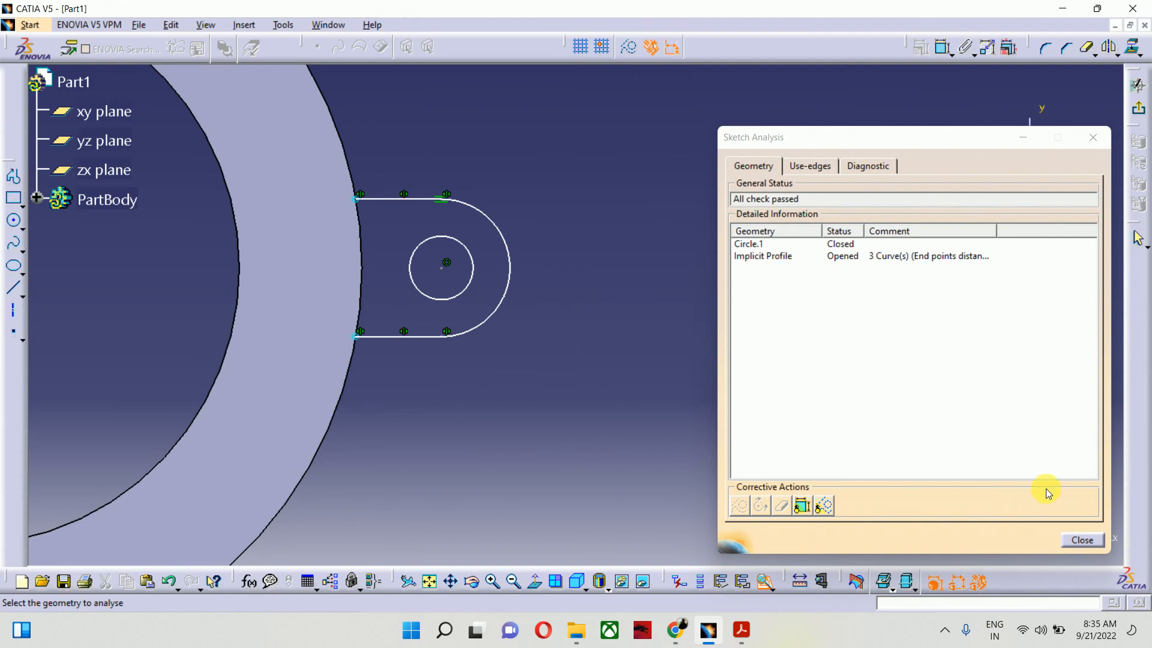
pyautogui.click(1093, 137)
pyautogui.moveTo(476, 294)
pyautogui.mouseDown(button='middle')
pyautogui.moveTo(650, 290)
pyautogui.moveTo(641, 284)
pyautogui.mouseUp(button='middle')
# Step: Recheck the lug sketch's solving status and inspect the circle and the implicit profile in Sketch Analysis
pyautogui.click(770, 587)
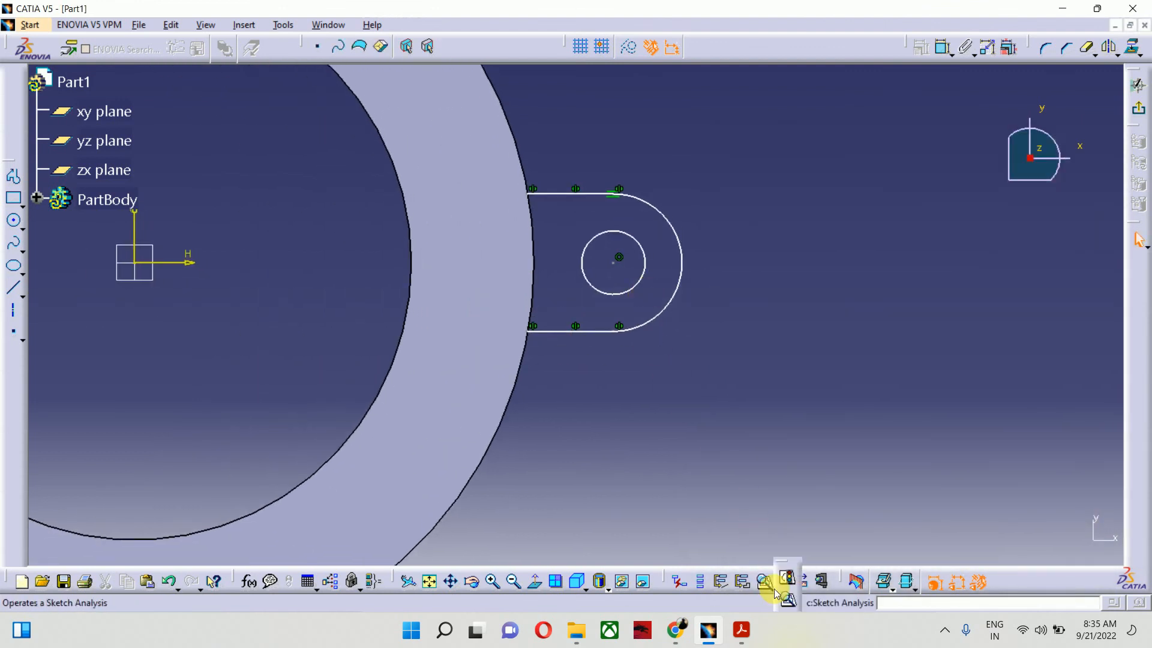
pyautogui.click(786, 577)
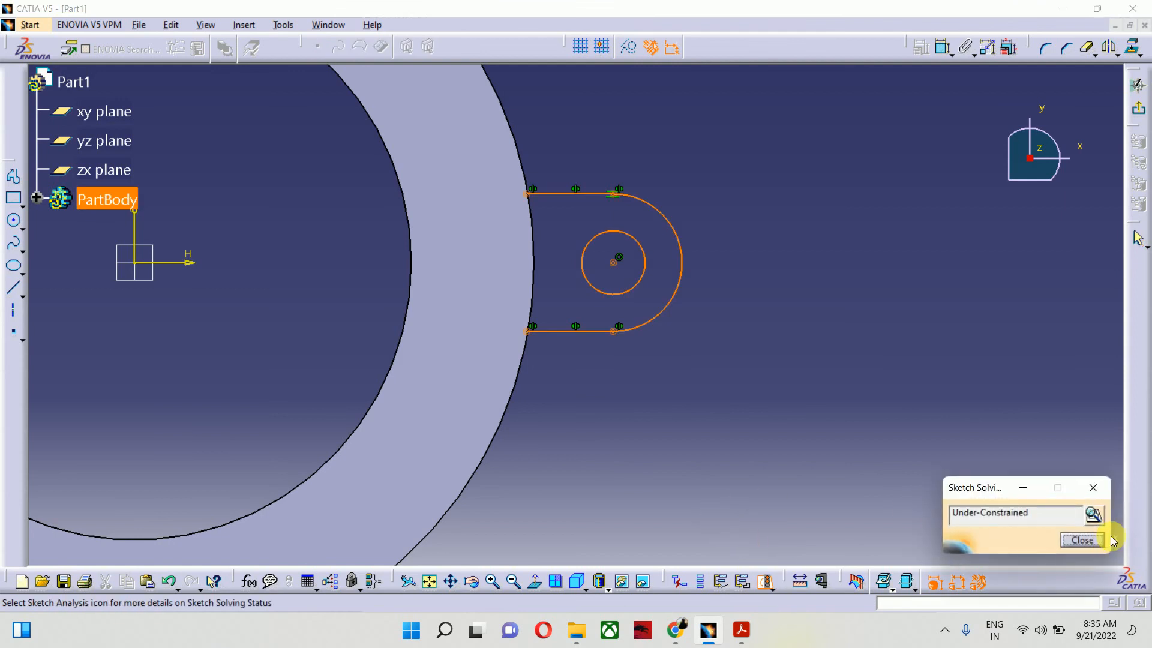
pyautogui.click(1104, 487)
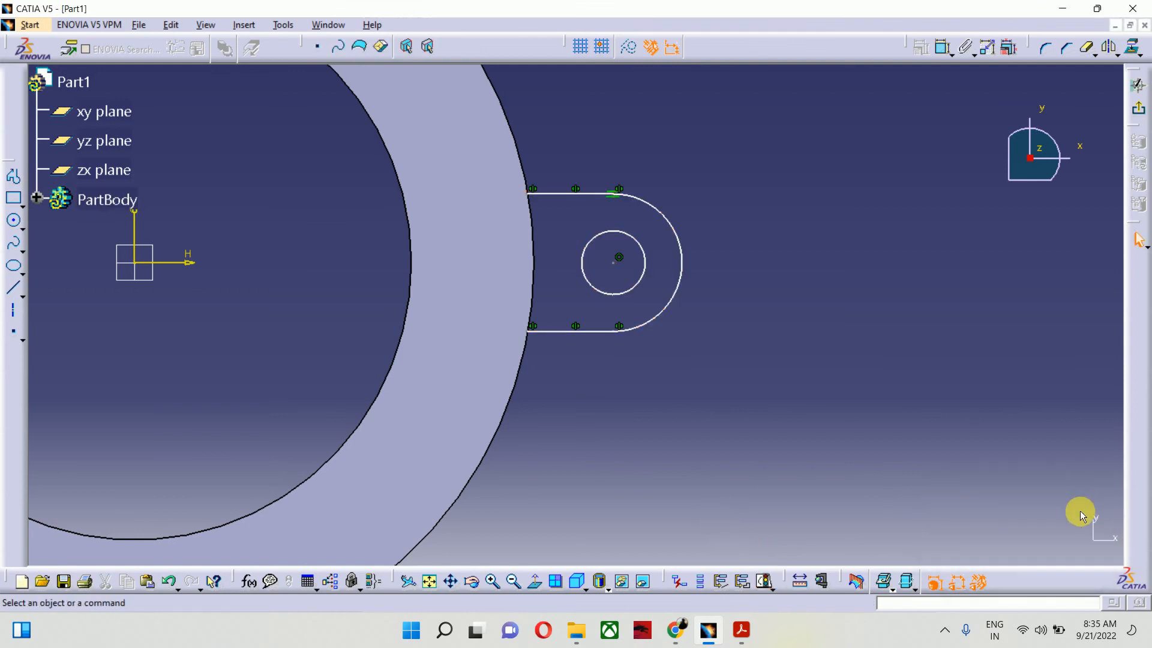
pyautogui.click(764, 582)
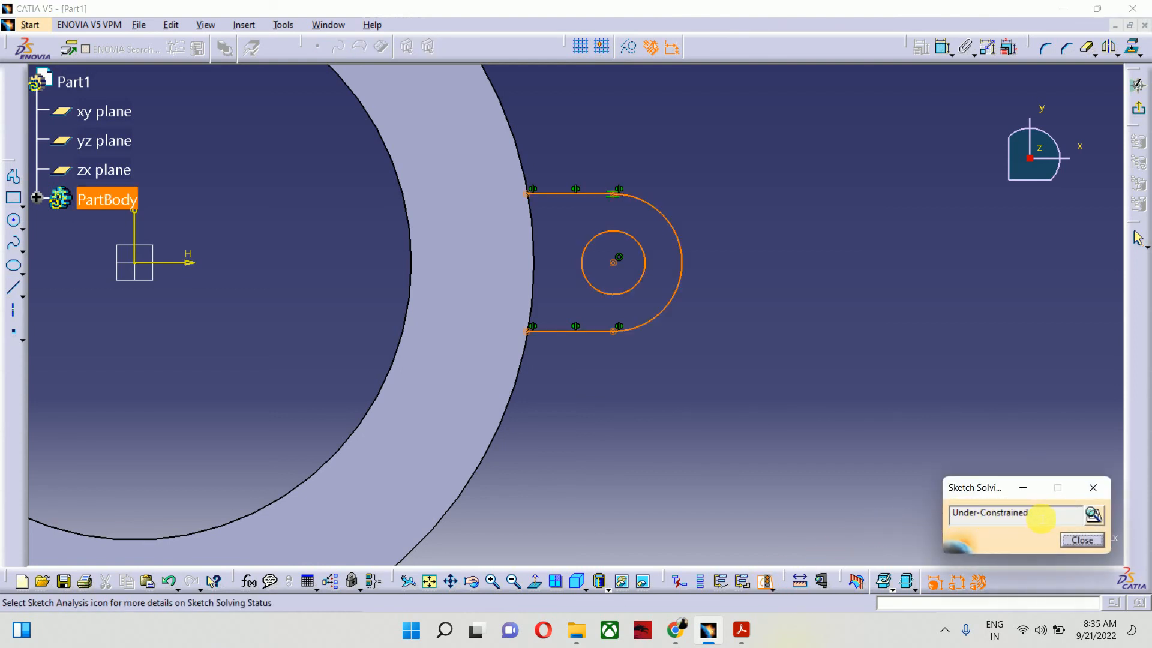
pyautogui.click(1082, 541)
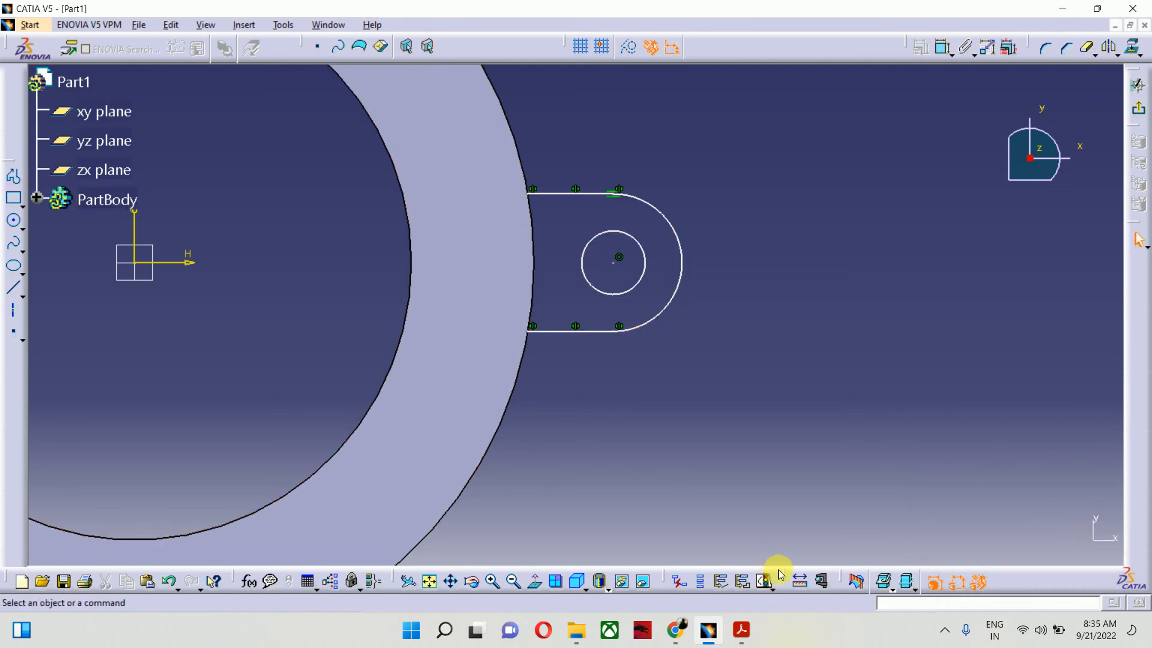
pyautogui.click(773, 590)
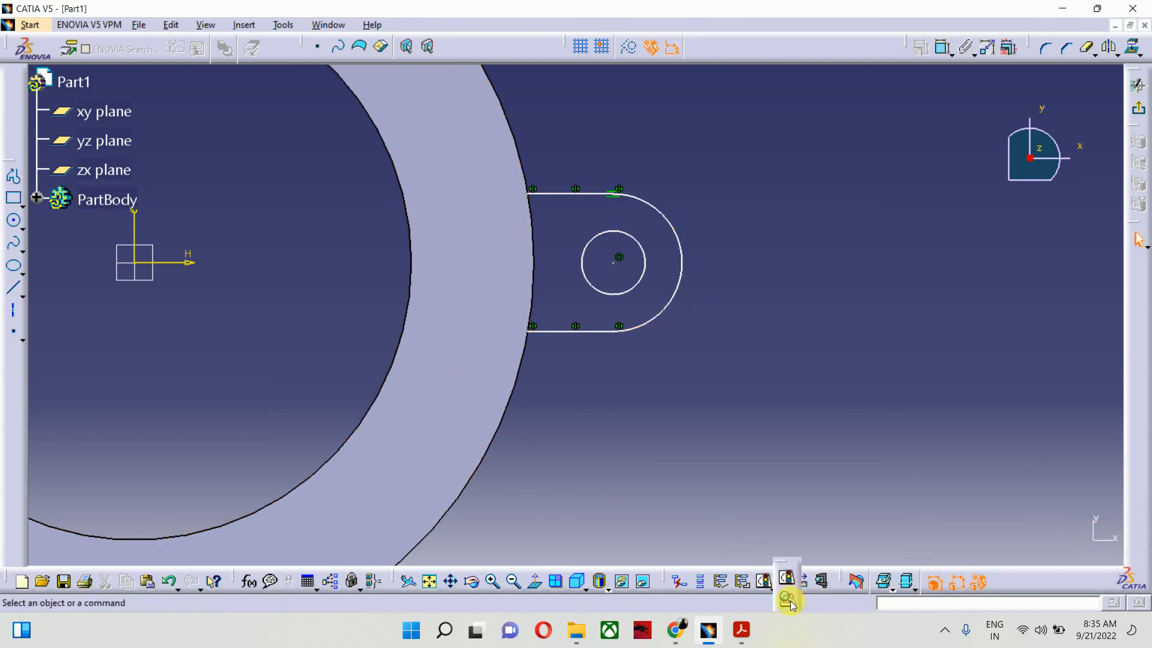
pyautogui.click(791, 601)
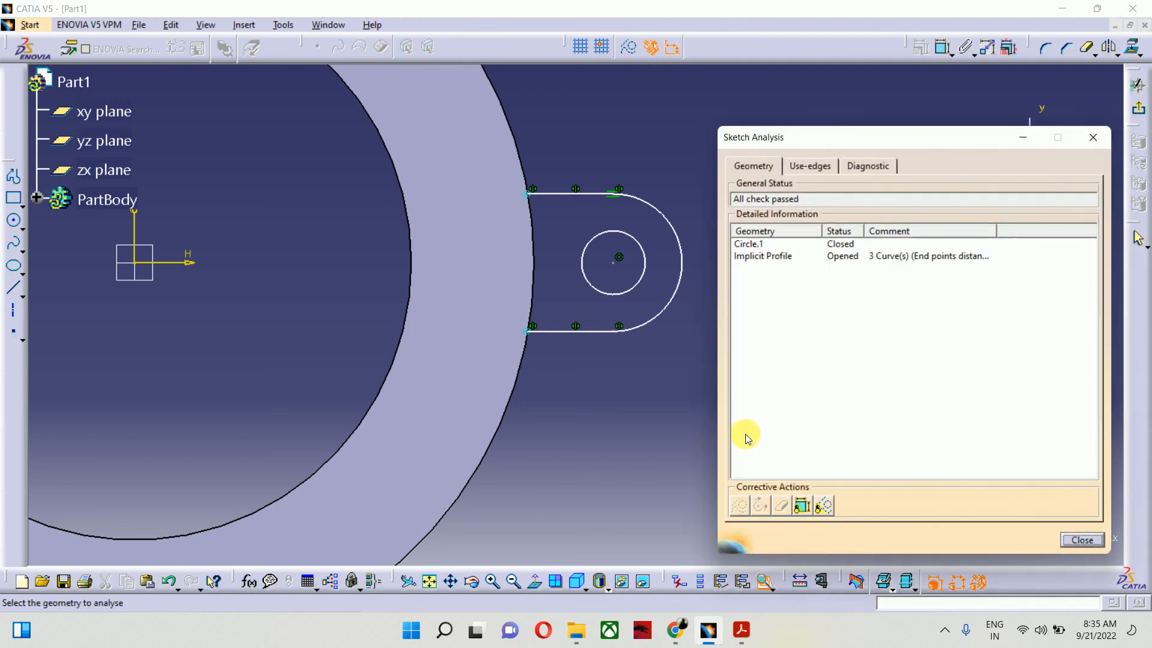
pyautogui.click(752, 244)
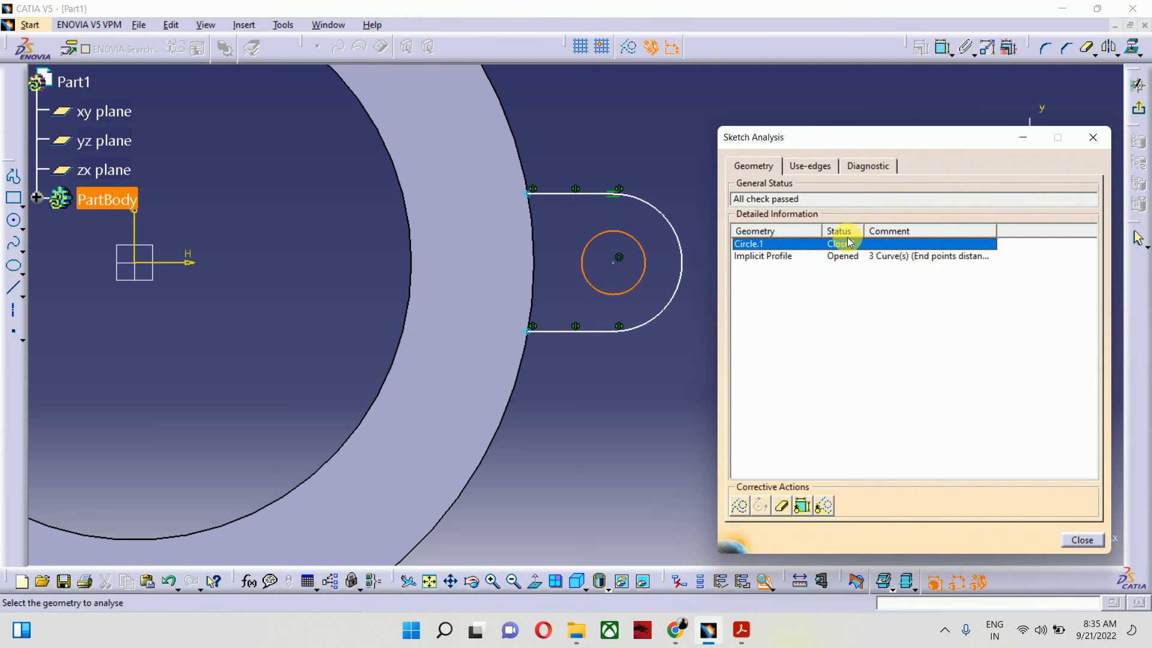
pyautogui.click(834, 256)
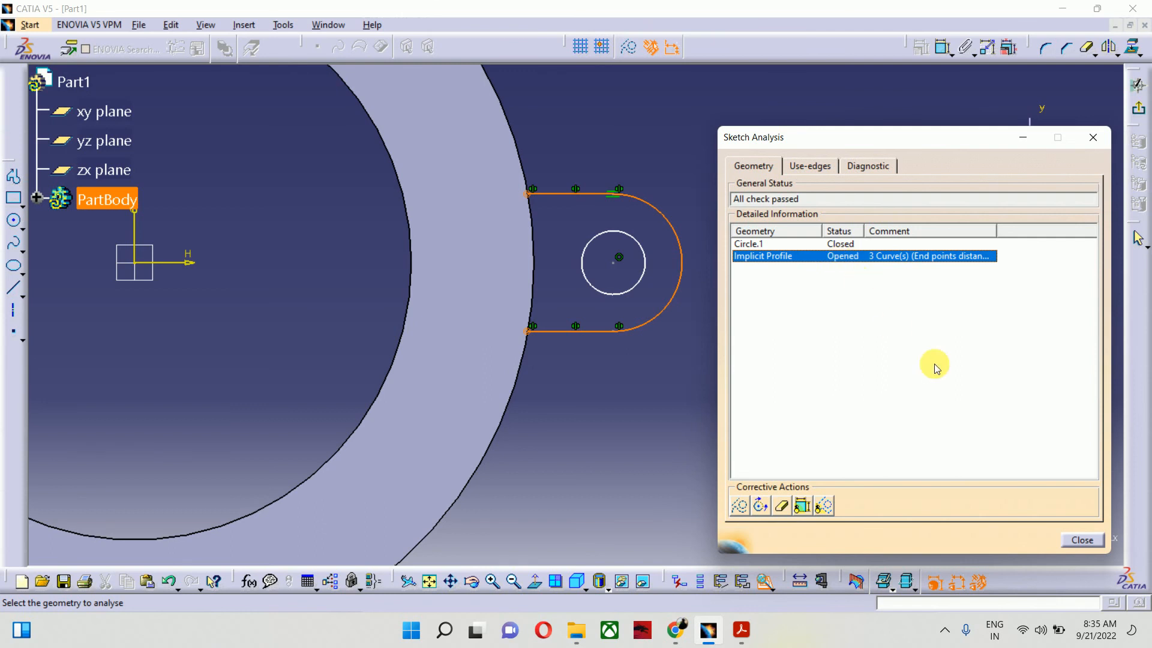
pyautogui.click(1083, 540)
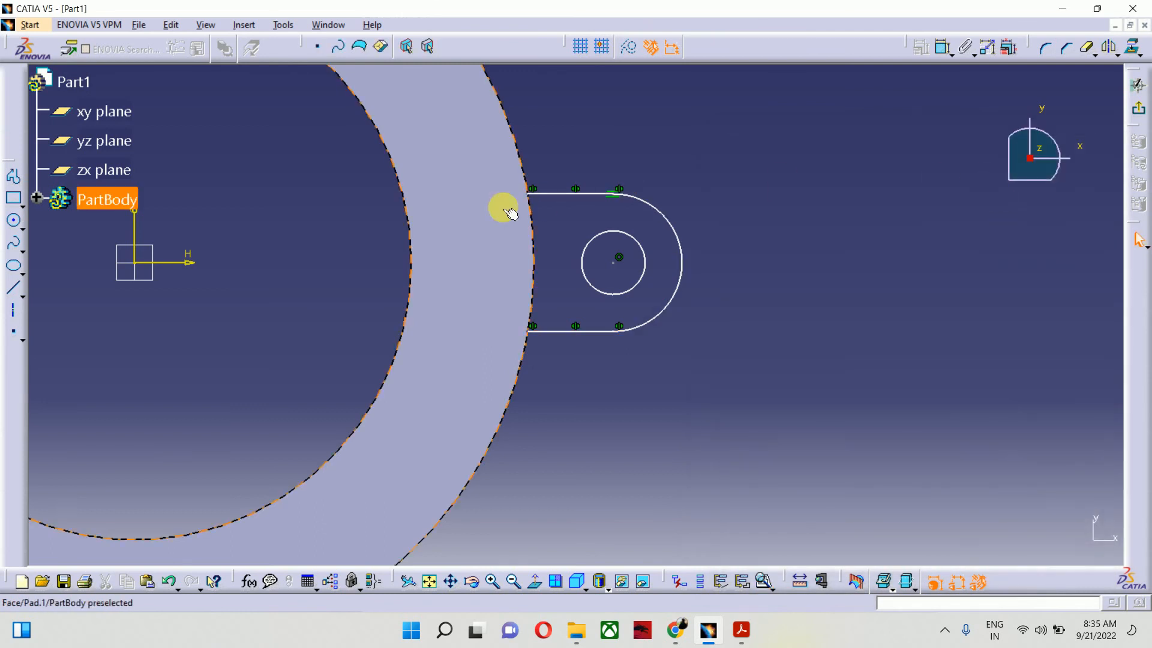
# Step: Pull the endpoint of the lug's upper line away from the cylinder's outer edge to leave a small gap
pyautogui.moveTo(730, 323)
pyautogui.mouseDown(button='middle')
pyautogui.moveTo(830, 336)
pyautogui.moveTo(825, 328)
pyautogui.mouseUp(button='middle')
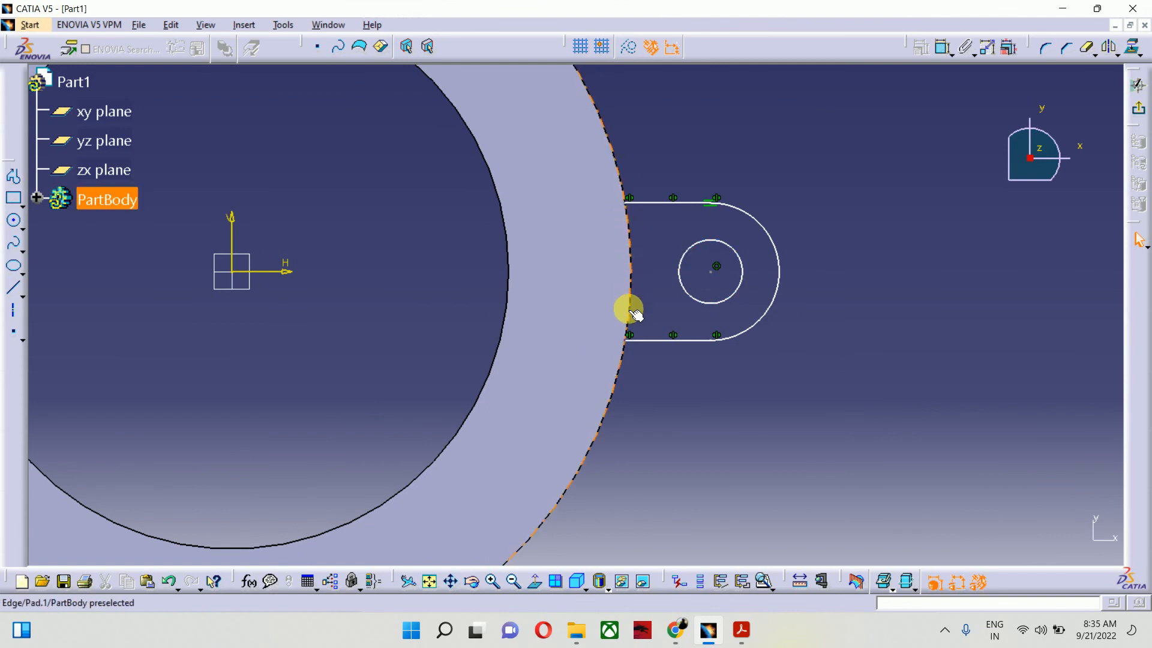
pyautogui.moveTo(631, 207)
pyautogui.mouseDown()
pyautogui.moveTo(555, 206)
pyautogui.moveTo(664, 207)
pyautogui.mouseUp()
pyautogui.click(639, 240)
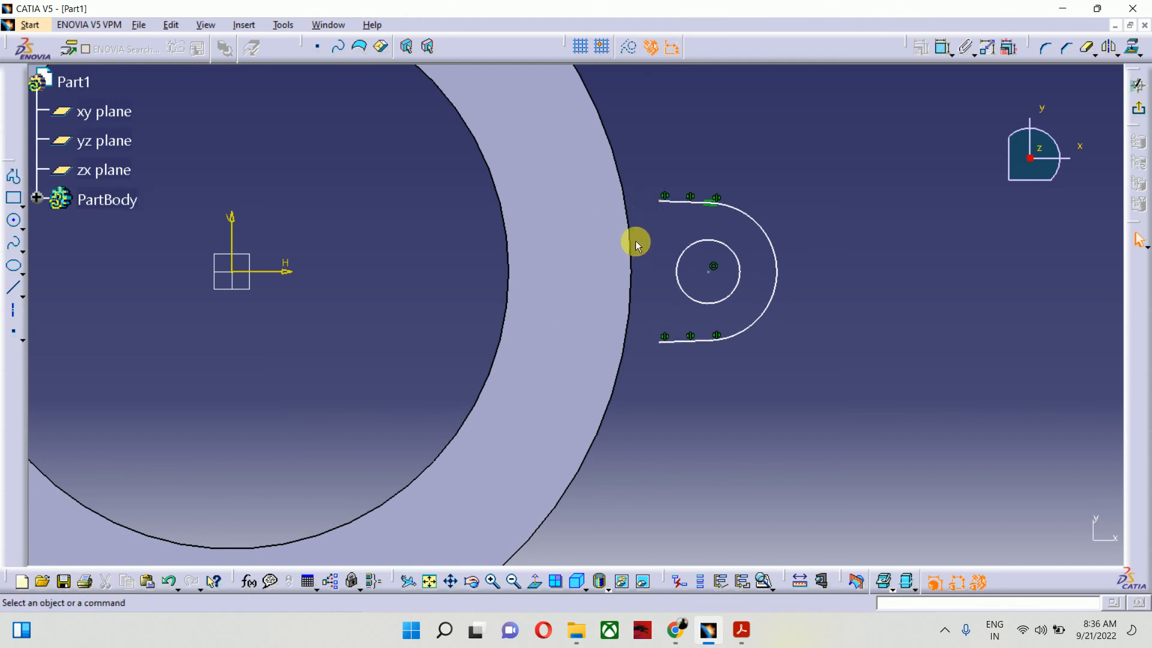
# Step: Project the cylinder's outer circular edge onto the sketch plane with Project 3D Elements
pyautogui.click(629, 230)
pyautogui.moveTo(856, 168); pyautogui.dragTo(550, 234, button='middle')
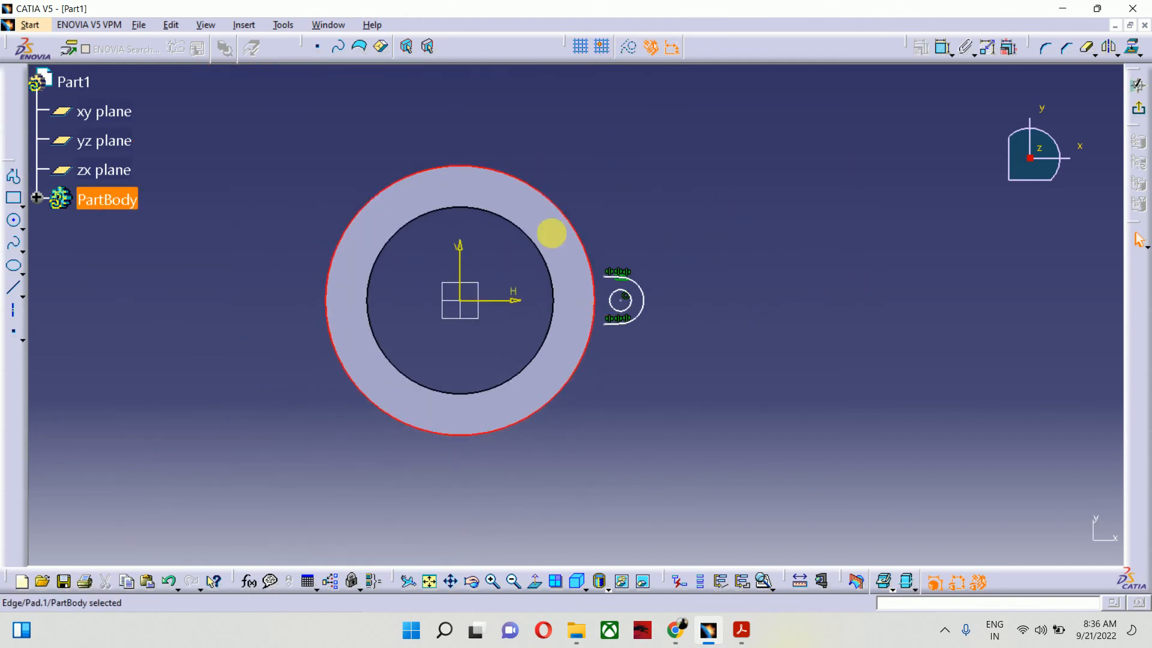
pyautogui.moveTo(573, 309); pyautogui.dragTo(576, 229, button='middle')
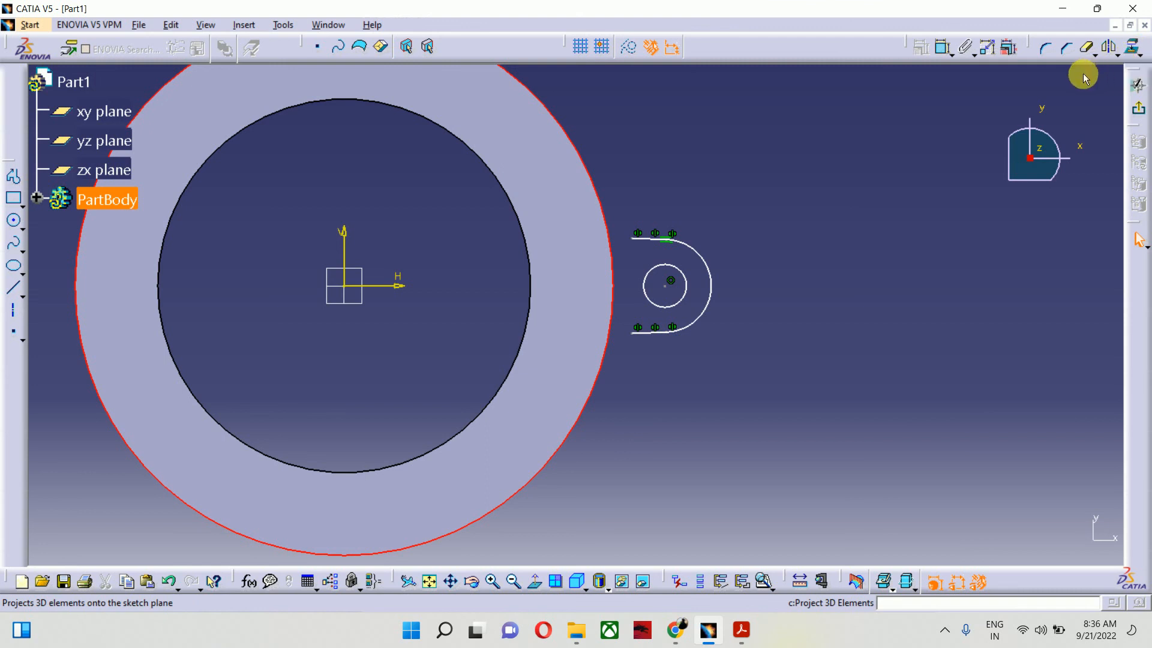
pyautogui.moveTo(989, 132); pyautogui.dragTo(791, 33)
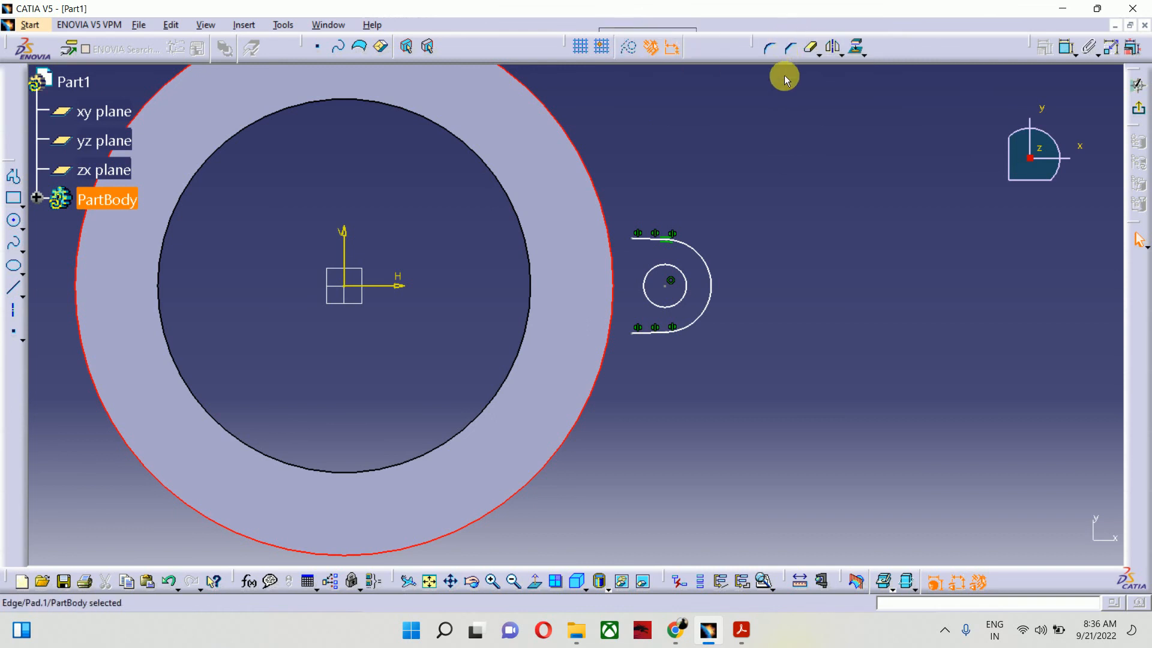
pyautogui.click(862, 50)
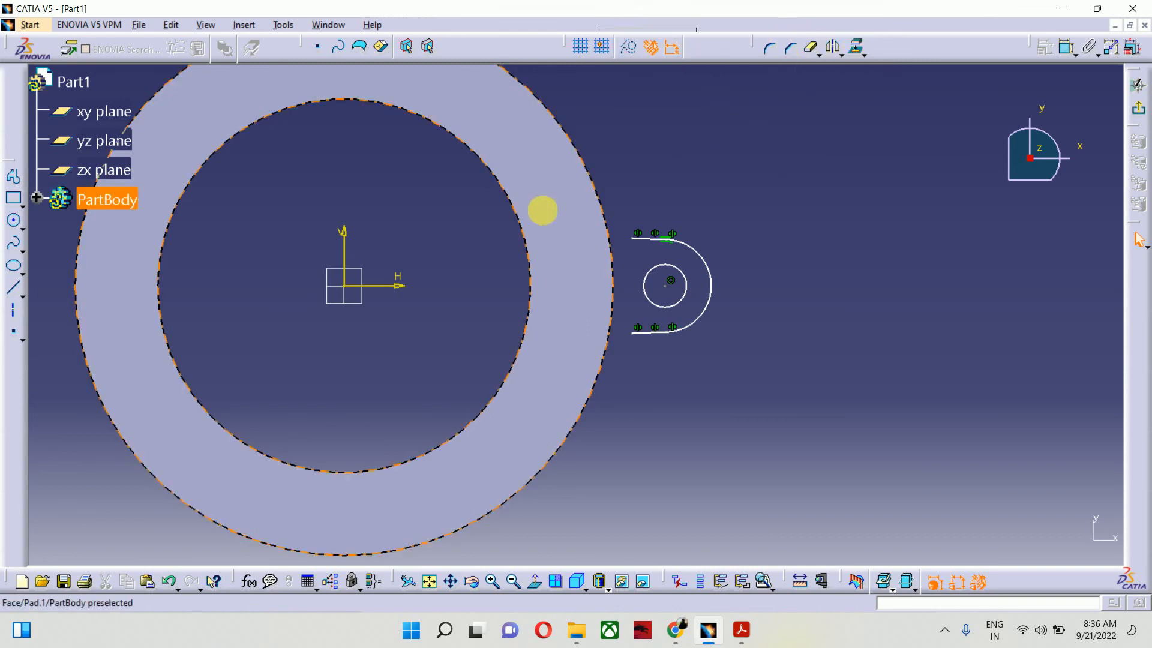
pyautogui.click(605, 217)
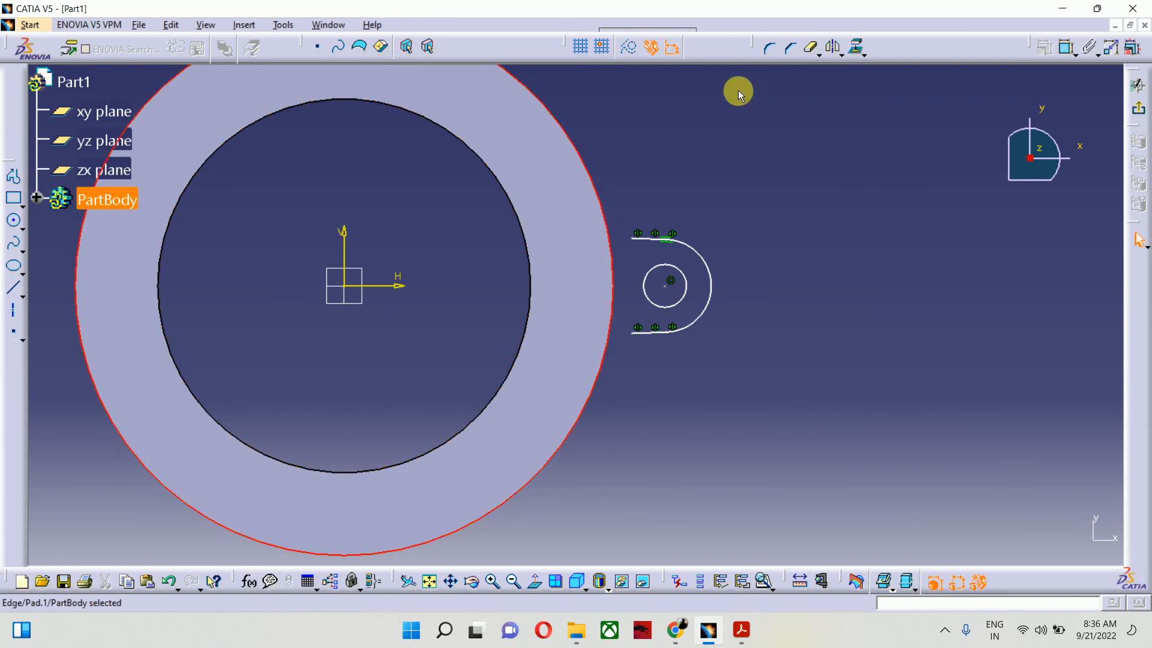
pyautogui.click(871, 231)
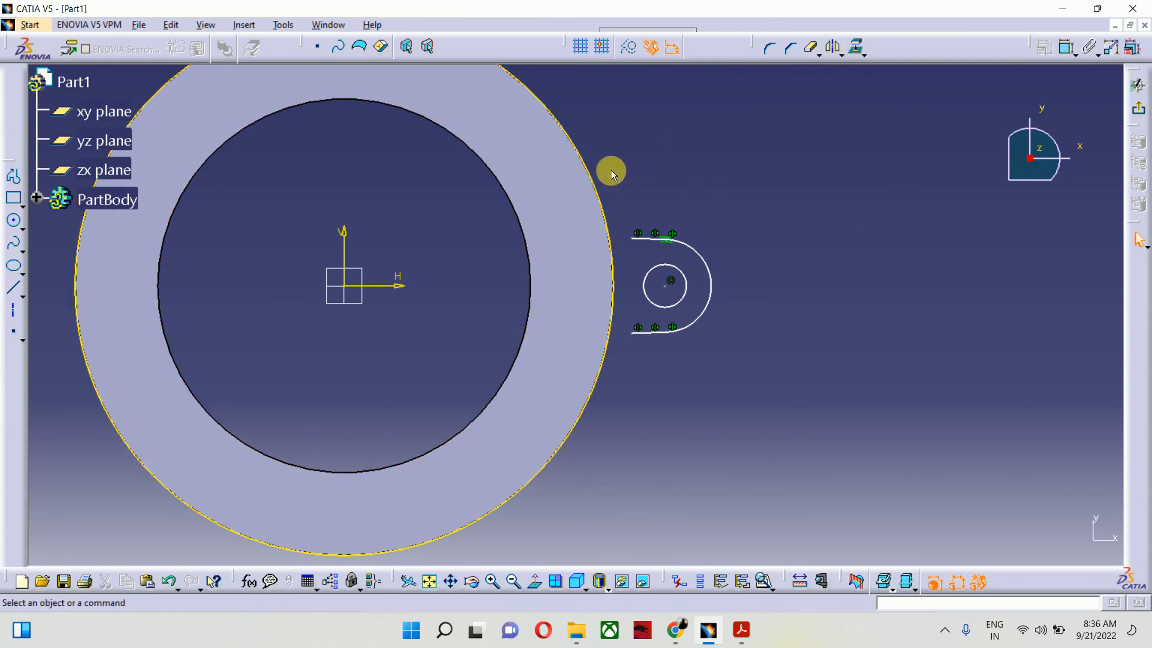
# Step: Constrain the free endpoint of the lug's upper line to be coincident with the projected outer circle
pyautogui.moveTo(645, 288); pyautogui.dragTo(703, 263, button='middle')
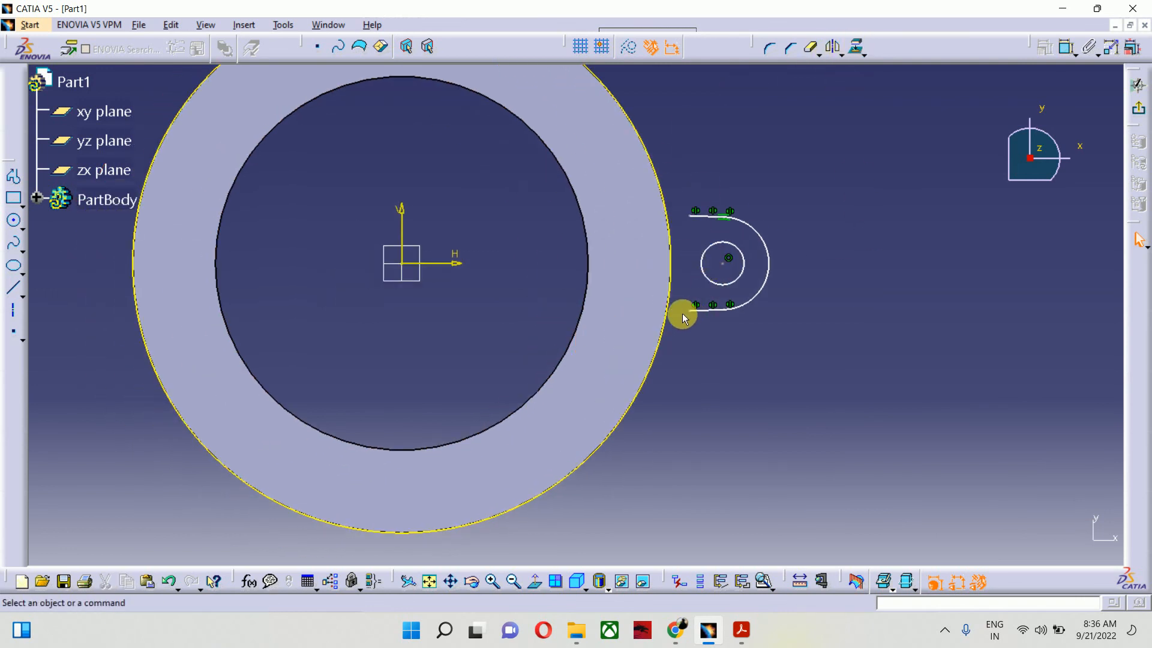
pyautogui.click(1067, 51)
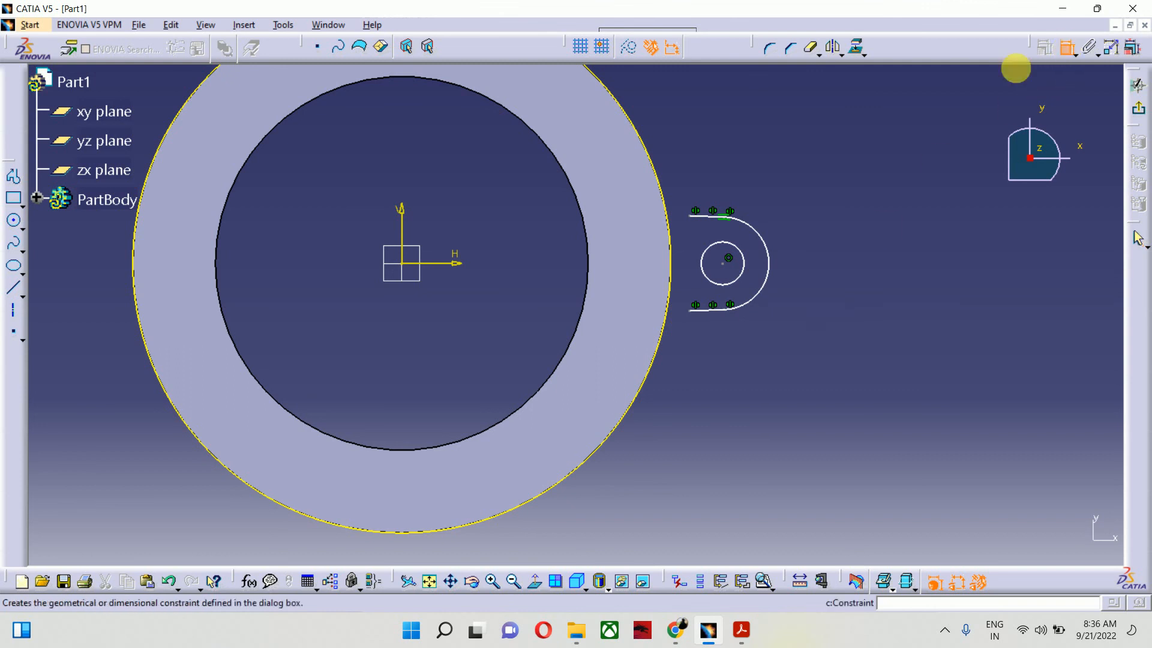
pyautogui.click(696, 219)
pyautogui.click(660, 201)
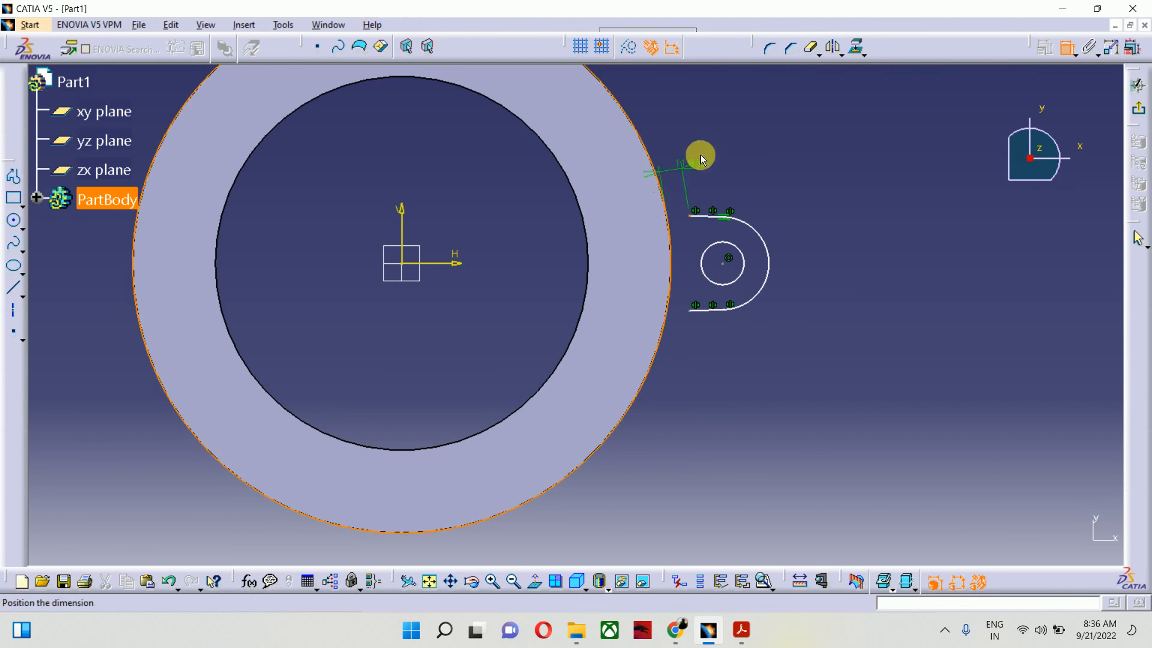
pyautogui.rightClick(700, 154)
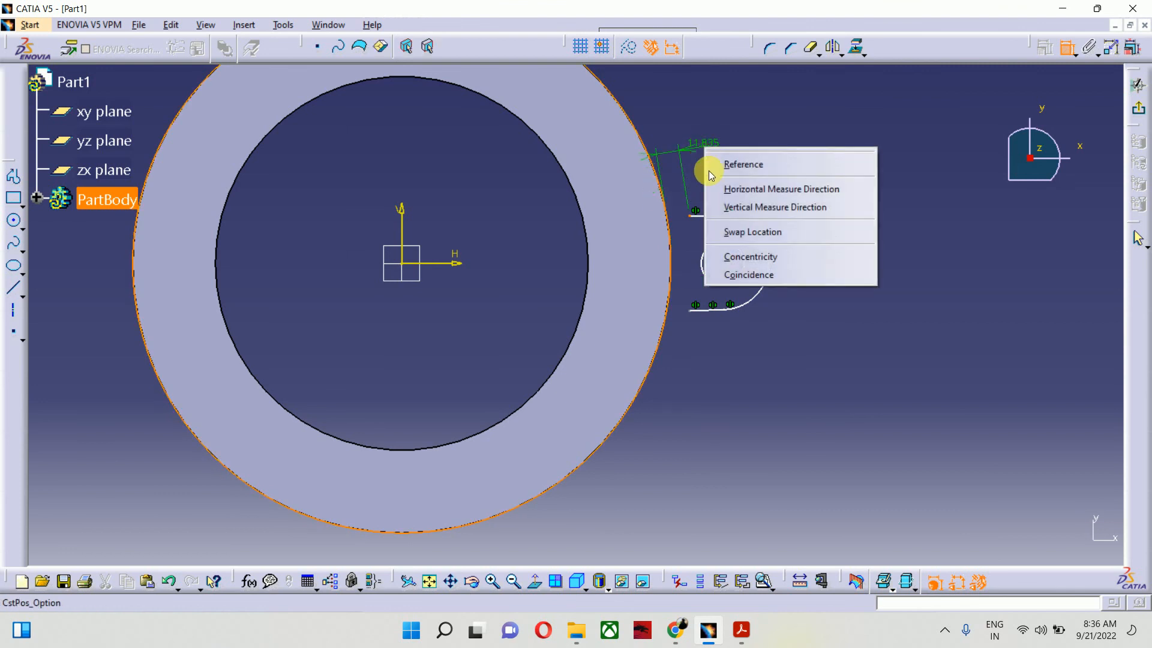
pyautogui.click(764, 281)
# Step: Apply a horizontal constraint to the lug's upper line
pyautogui.click(690, 220)
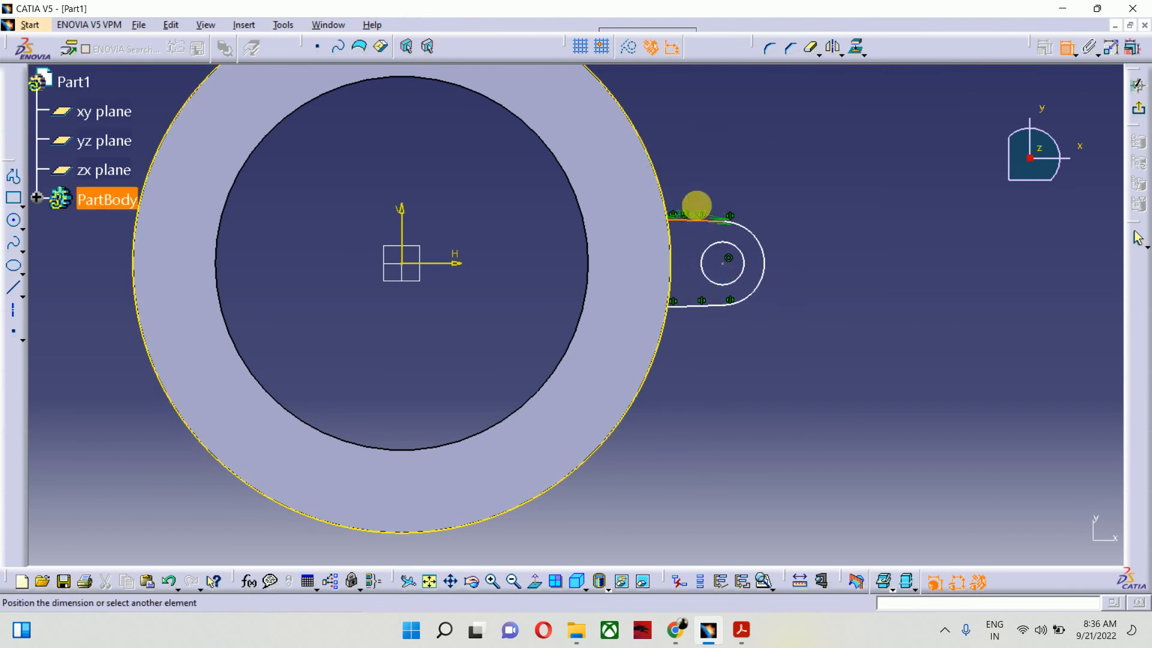
pyautogui.rightClick(726, 159)
pyautogui.click(761, 244)
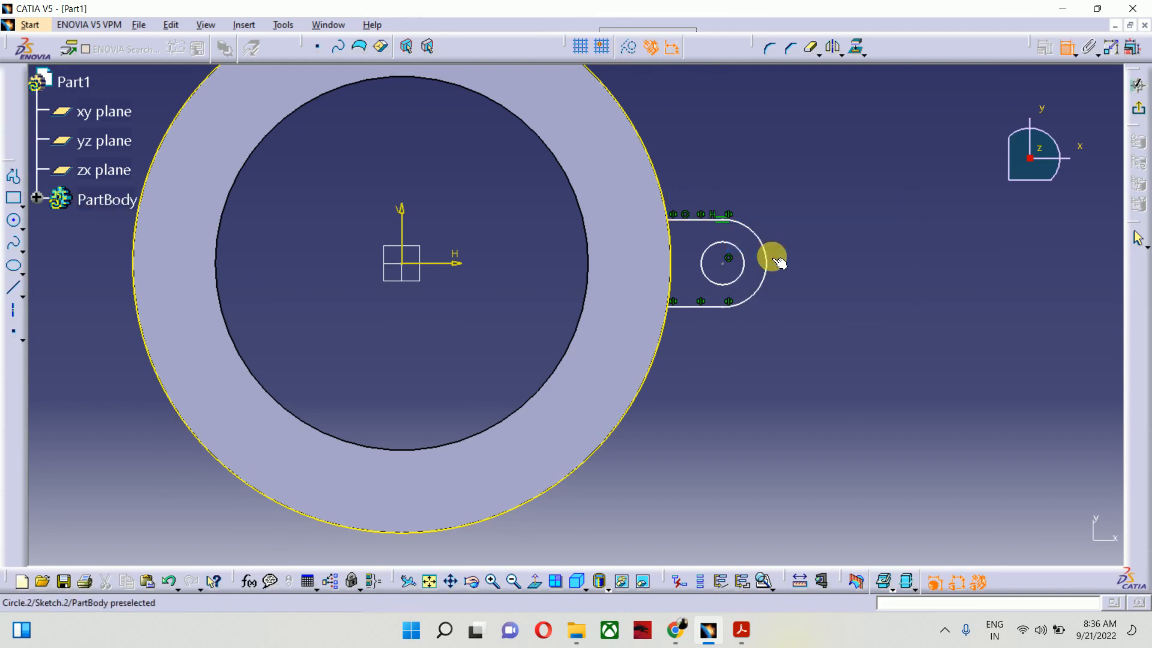
# Step: Dimension the lug's inner hole circle and set its diameter to 47 mm
pyautogui.moveTo(774, 336); pyautogui.dragTo(805, 375, button='middle')
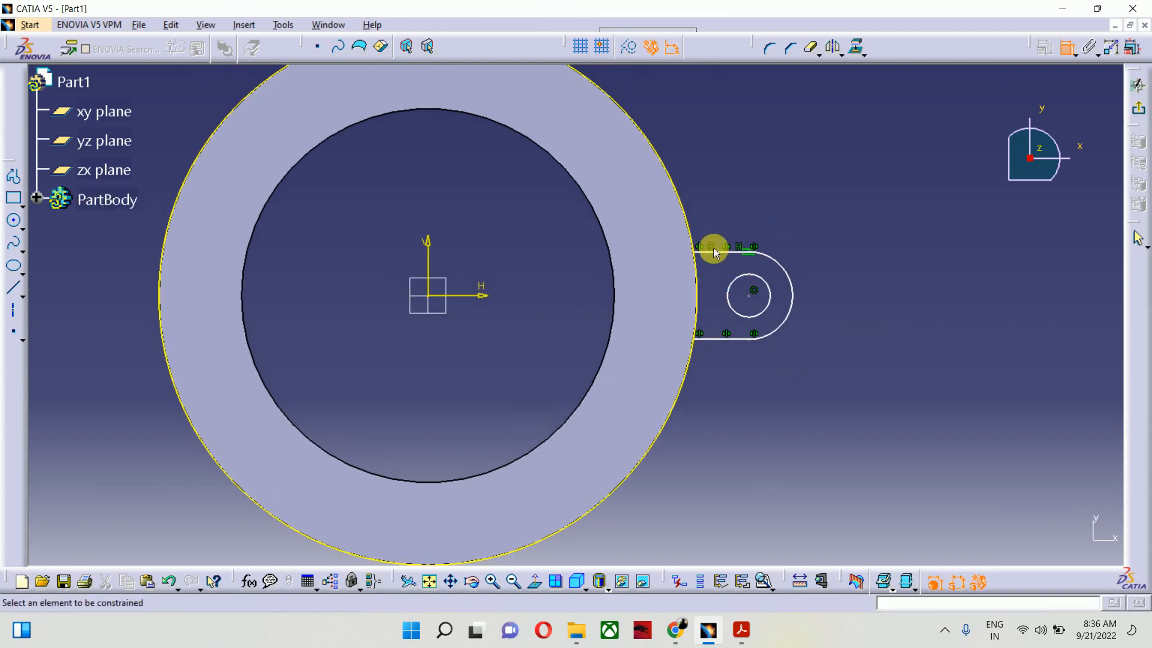
pyautogui.click(768, 303)
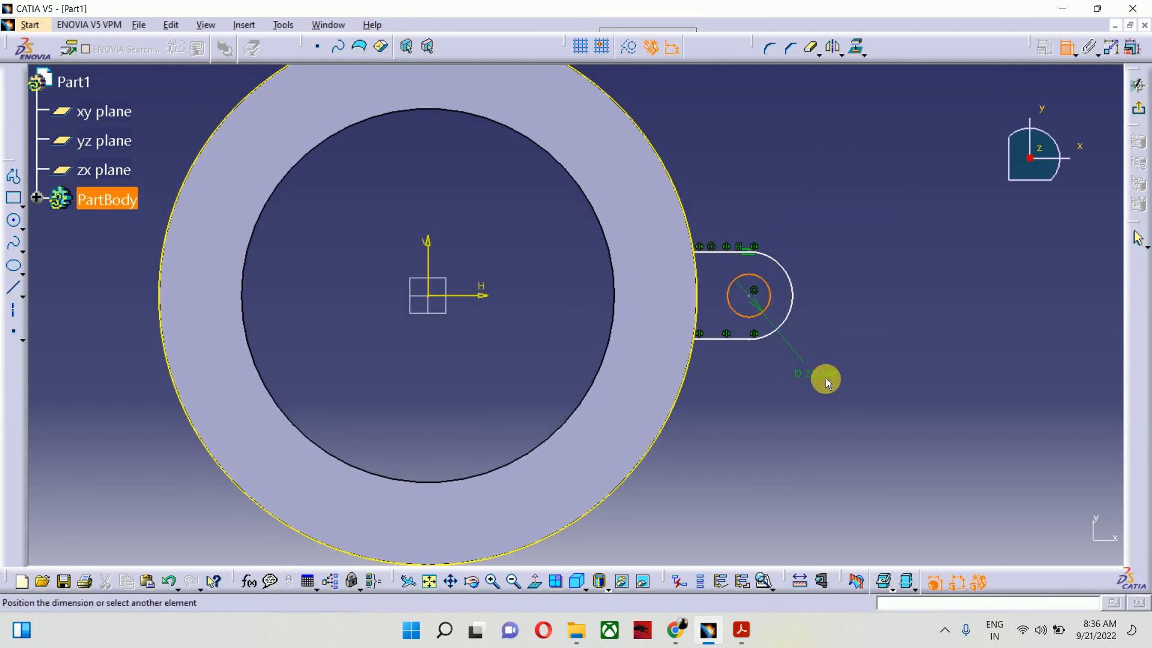
pyautogui.doubleClick(887, 359)
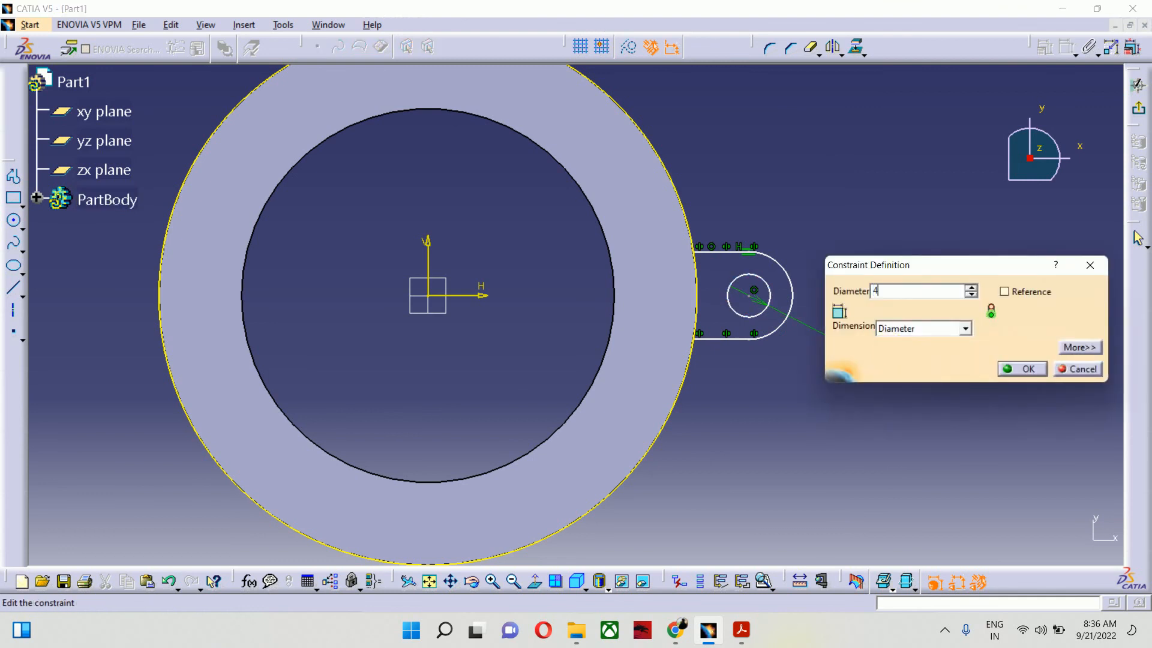
pyautogui.write('47')
pyautogui.press('Return')
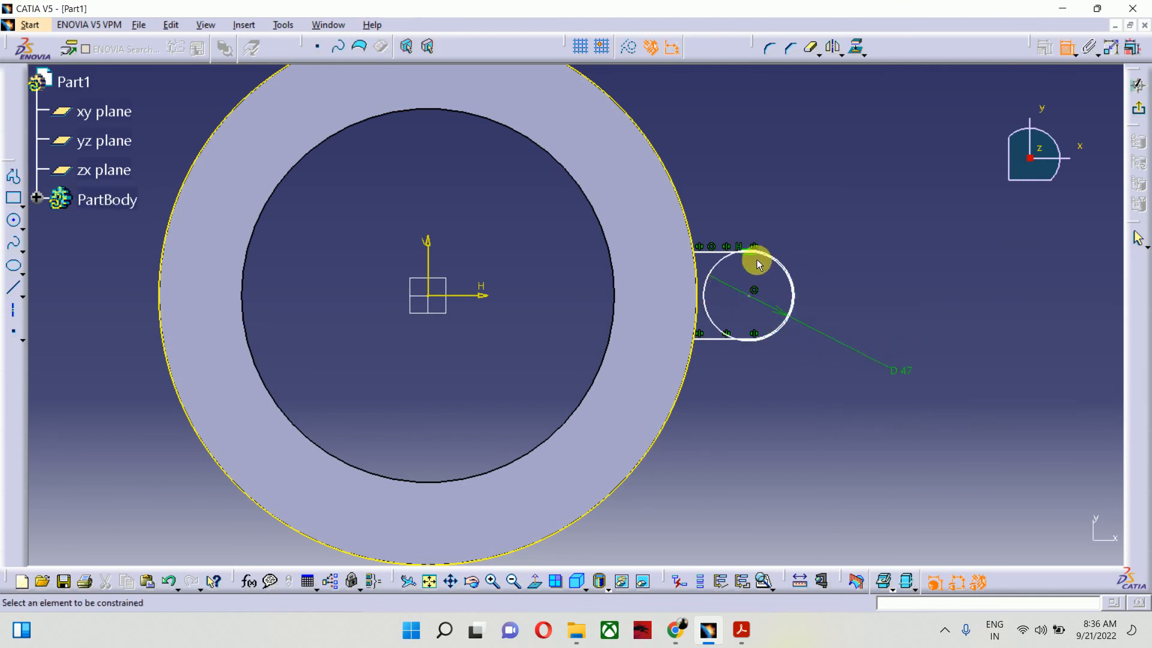
# Step: Dimension the lug's outer arc and set its radius to 50 mm
pyautogui.moveTo(757, 259)
pyautogui.mouseDown(button='middle')
pyautogui.moveTo(717, 282)
pyautogui.moveTo(666, 275)
pyautogui.moveTo(684, 196)
pyautogui.mouseUp(button='middle')
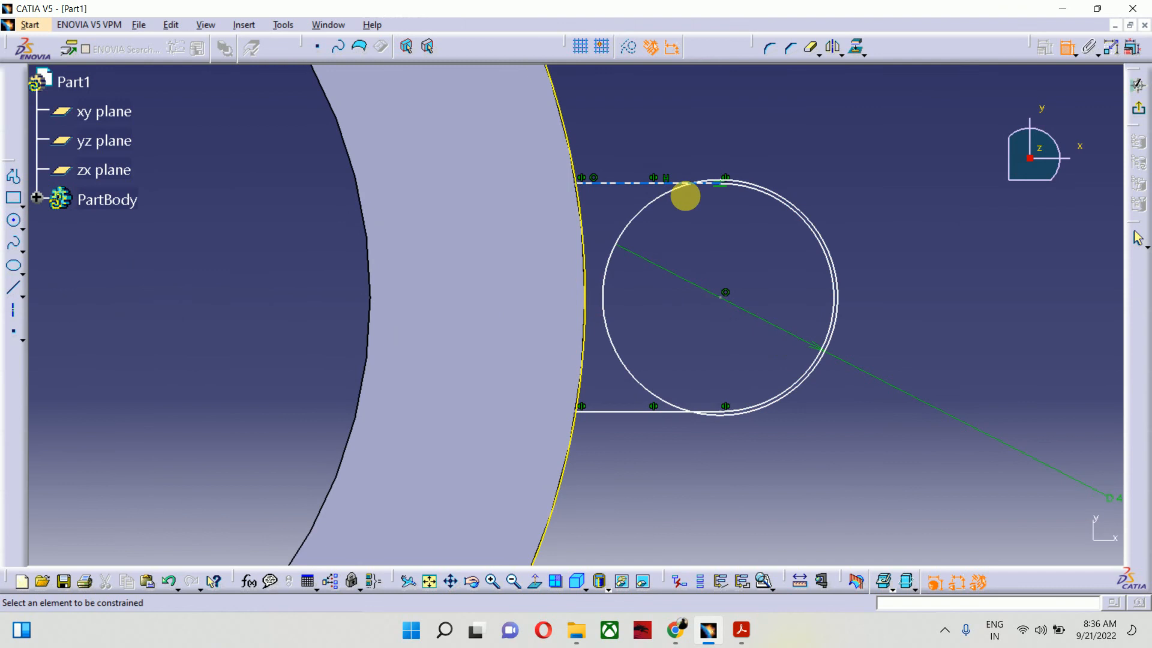
pyautogui.click(807, 222)
pyautogui.click(977, 323)
pyautogui.doubleClick(979, 327)
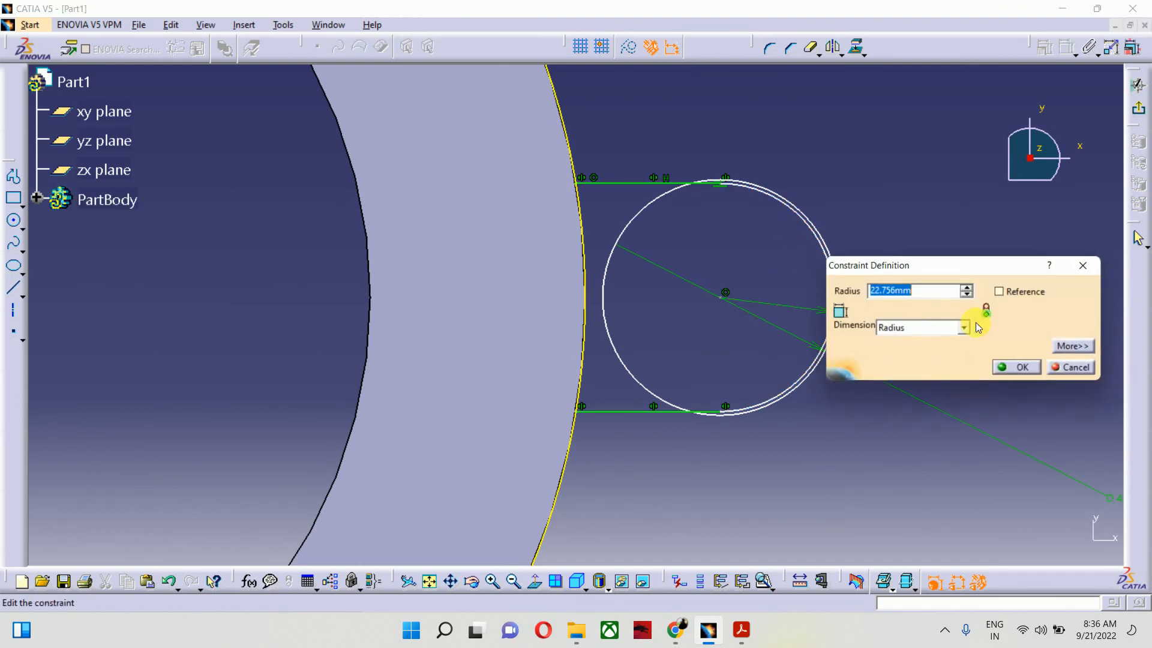
pyautogui.write('50')
pyautogui.press('Return')
# Step: Dimension the horizontal distance between the lug hole's centre and the sketch's vertical axis, setting it to 175 mm from the PDF top view
pyautogui.moveTo(899, 318)
pyautogui.mouseDown(button='middle')
pyautogui.moveTo(873, 306)
pyautogui.moveTo(711, 403)
pyautogui.mouseUp(button='middle')
pyautogui.click(608, 311)
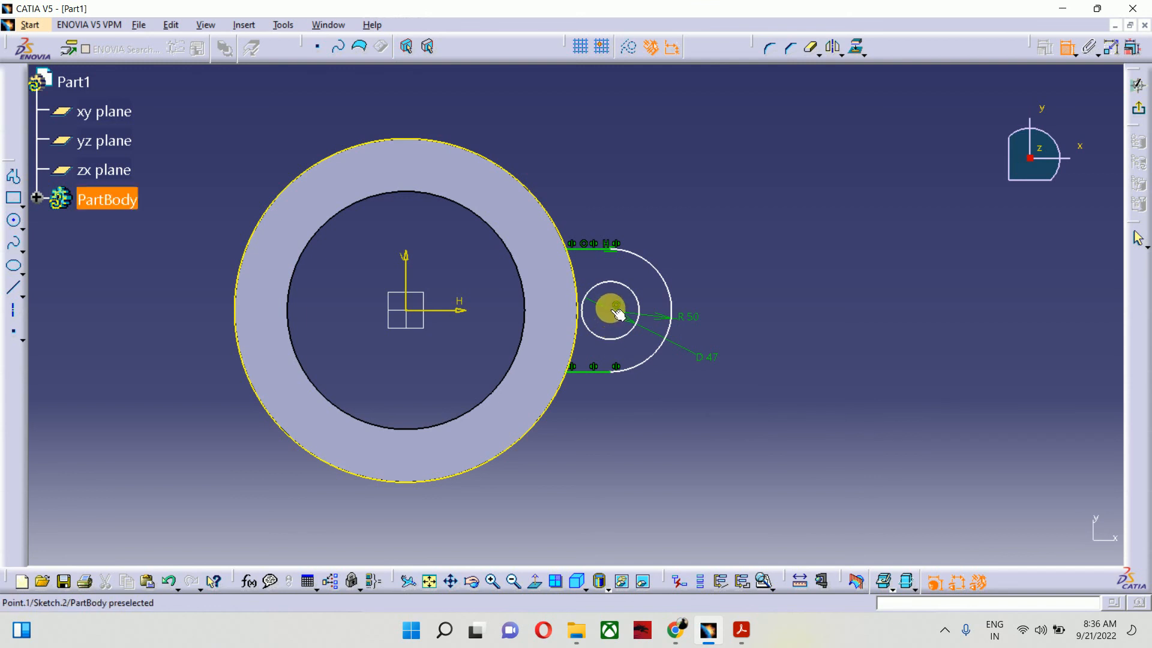
pyautogui.click(415, 285)
pyautogui.moveTo(437, 327); pyautogui.dragTo(583, 455, button='middle')
pyautogui.click(582, 455)
pyautogui.doubleClick(585, 455)
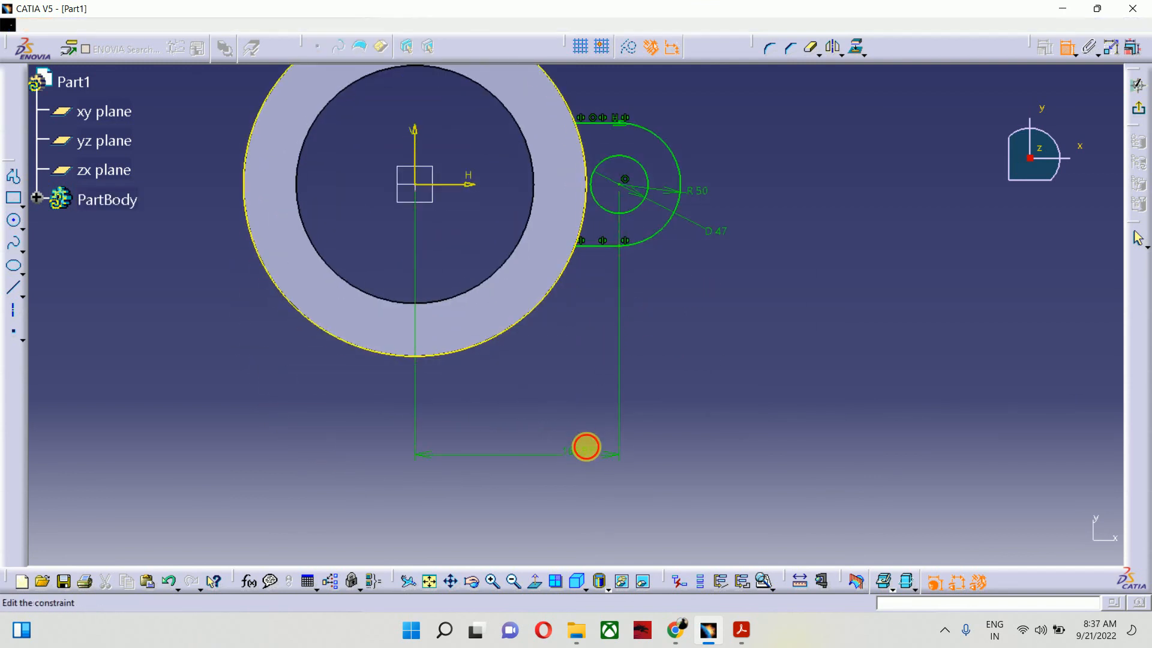
pyautogui.click(741, 630)
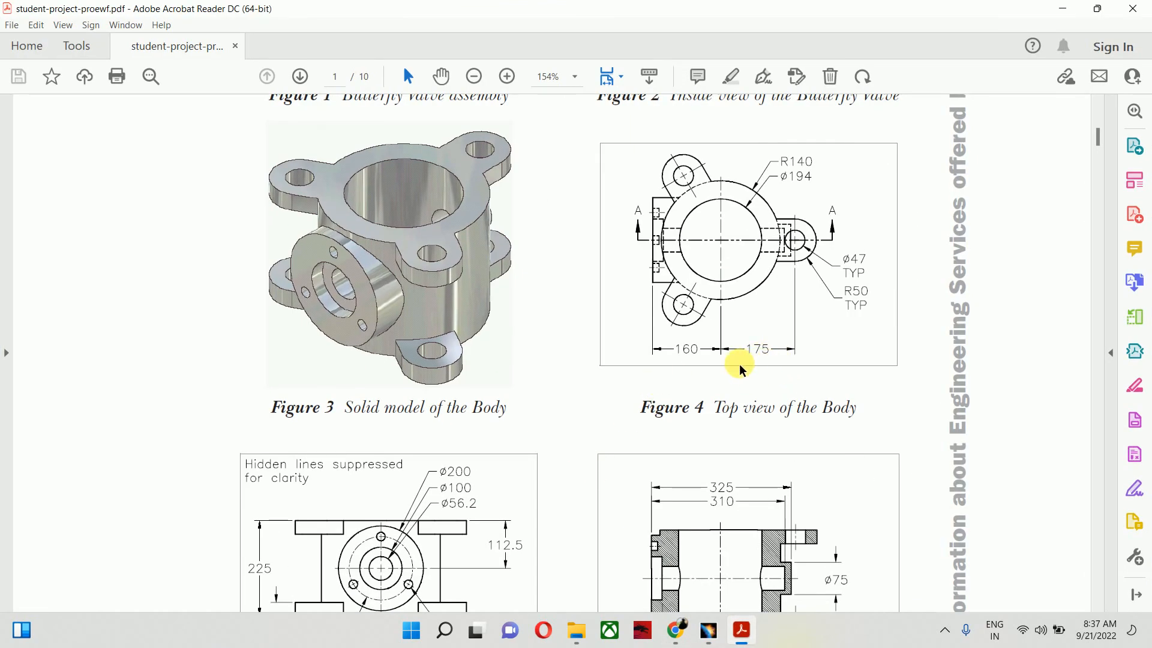
pyautogui.hotkey('alt', 'Tab')
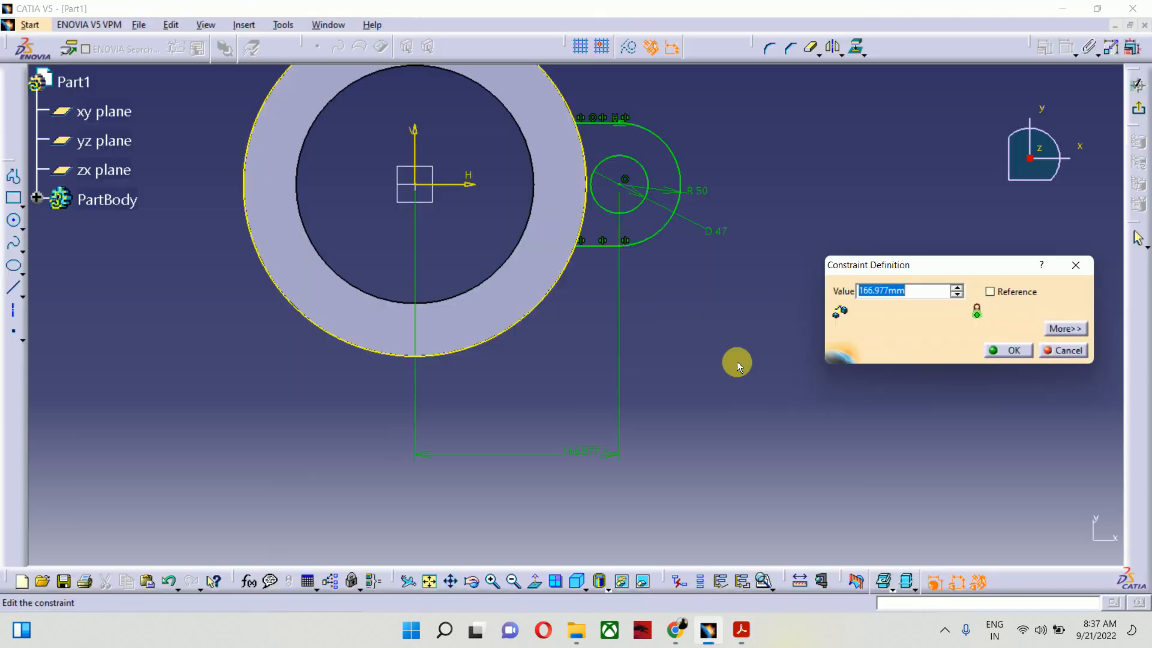
pyautogui.write('175')
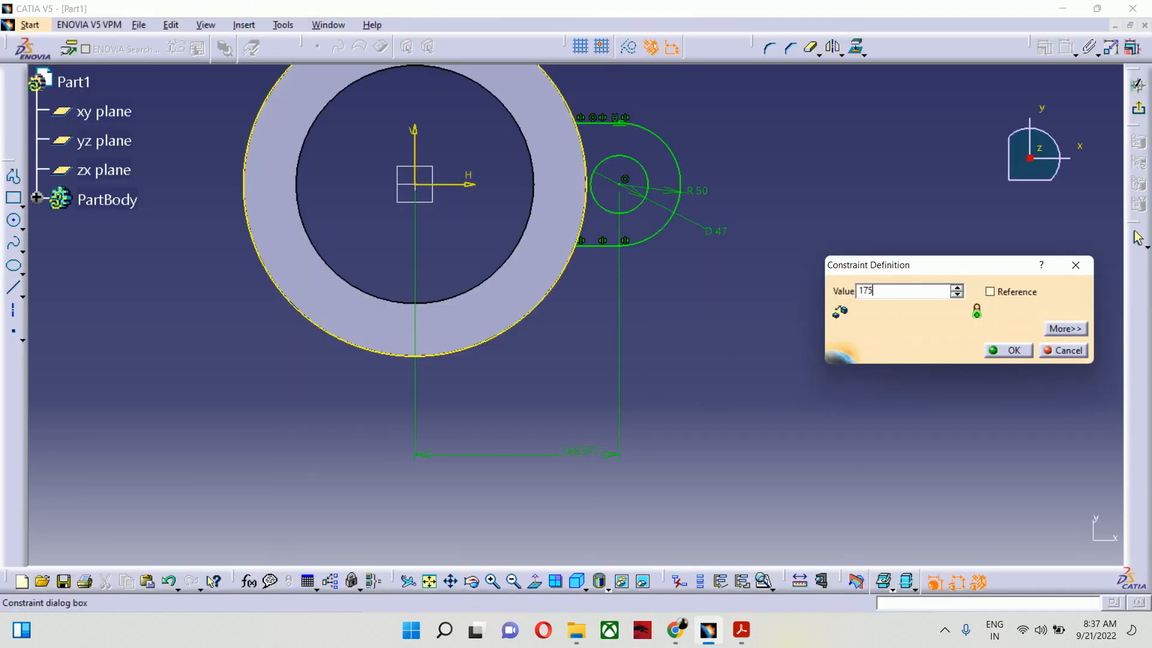
pyautogui.press('Return')
pyautogui.moveTo(707, 322)
pyautogui.mouseDown(button='middle')
pyautogui.moveTo(730, 399)
pyautogui.moveTo(684, 358)
pyautogui.mouseUp(button='middle')
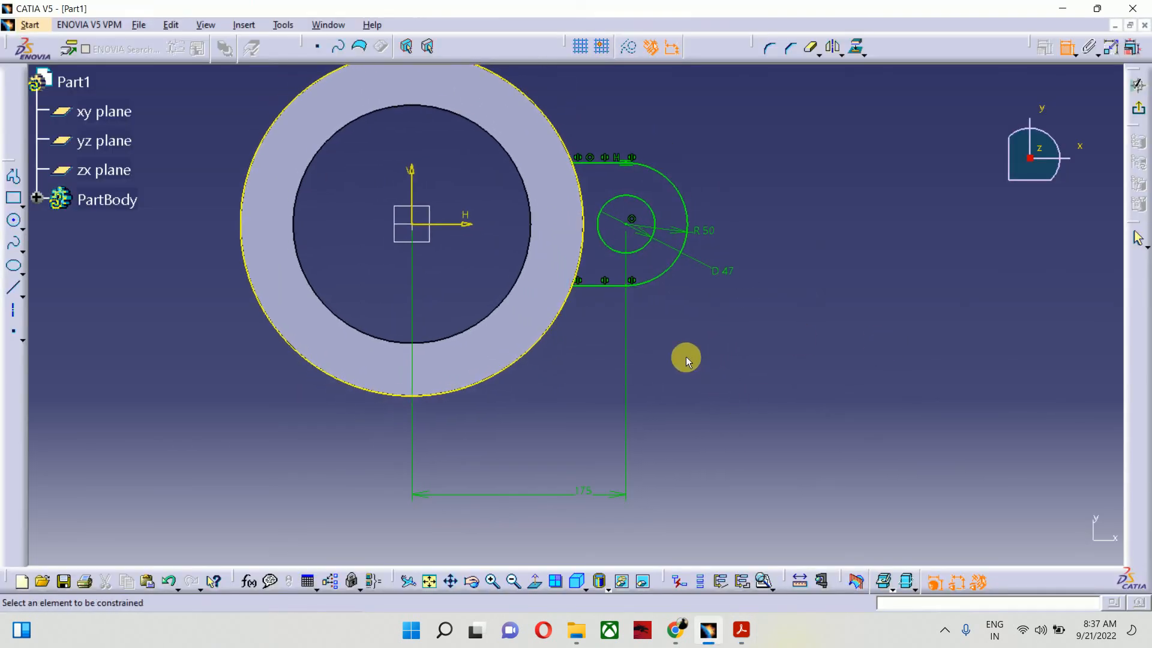
# Step: Check the sketch for open profiles with Sketch Analysis and trim the projected outer circle, keeping only the arc between the lug's two lines
pyautogui.click(764, 581)
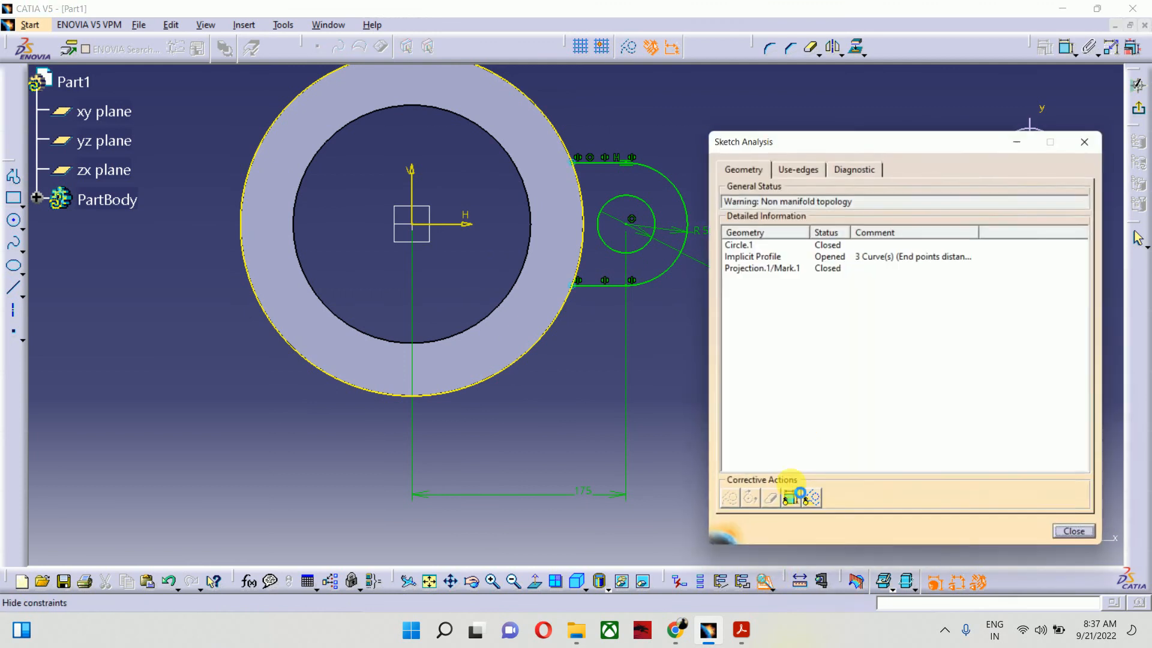
pyautogui.click(831, 258)
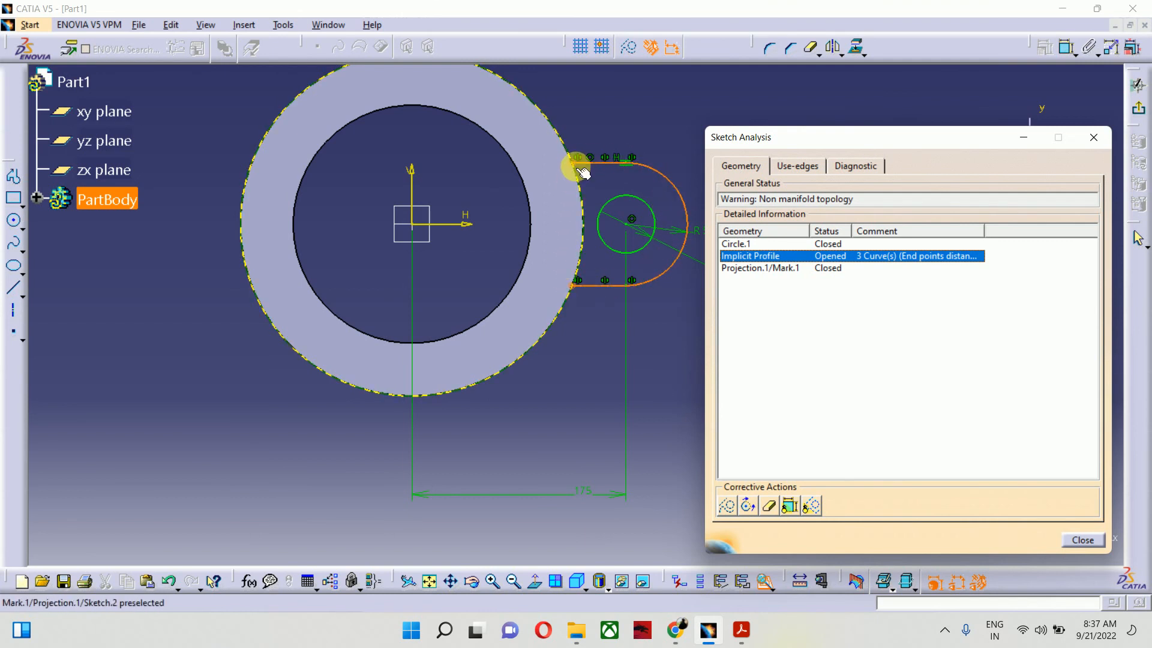
pyautogui.click(1082, 540)
pyautogui.click(810, 47)
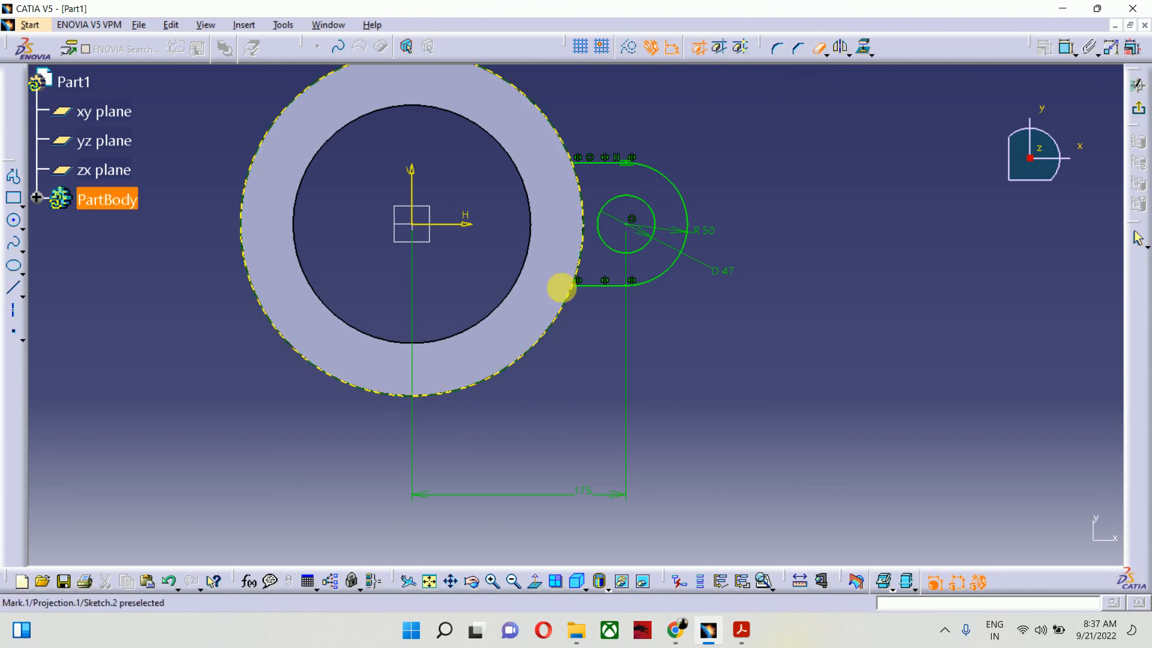
pyautogui.click(562, 317)
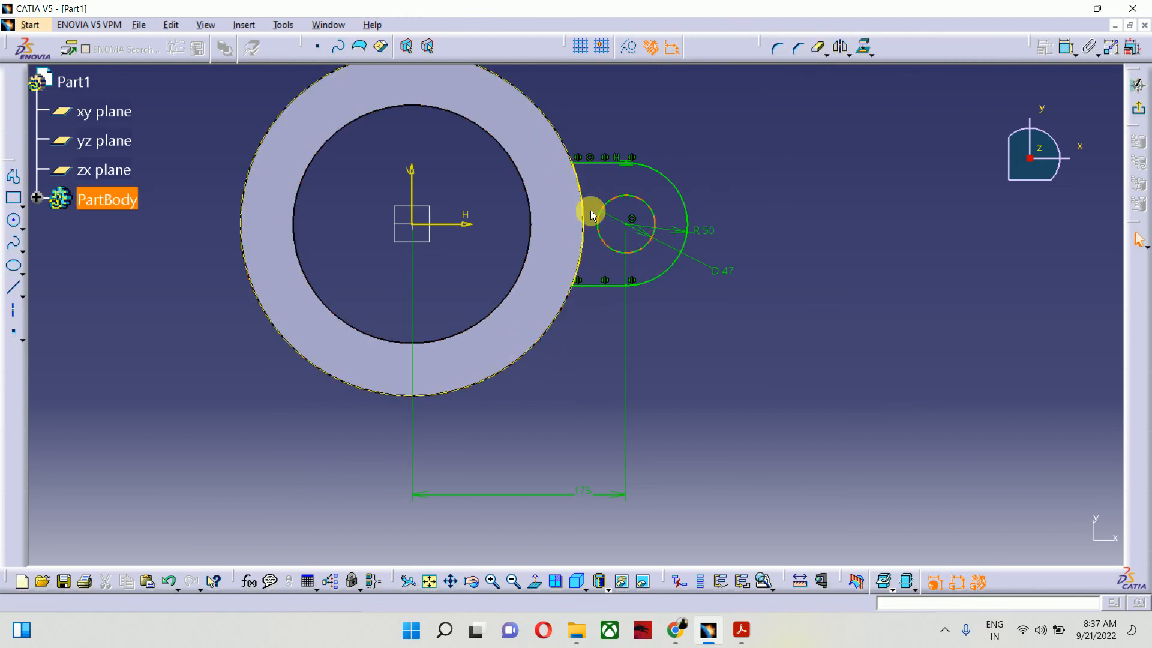
# Step: Run Sketch Analysis on the trimmed sketch and check the closure of the hole circle and the lug profile
pyautogui.click(764, 581)
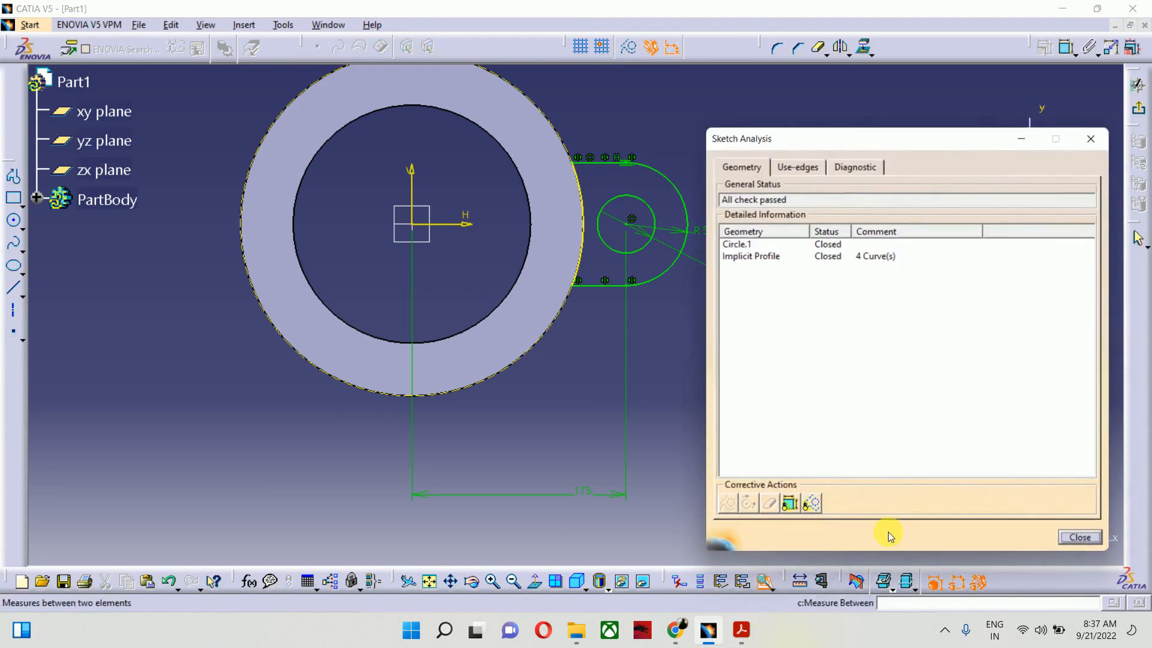
pyautogui.click(828, 243)
pyautogui.click(829, 257)
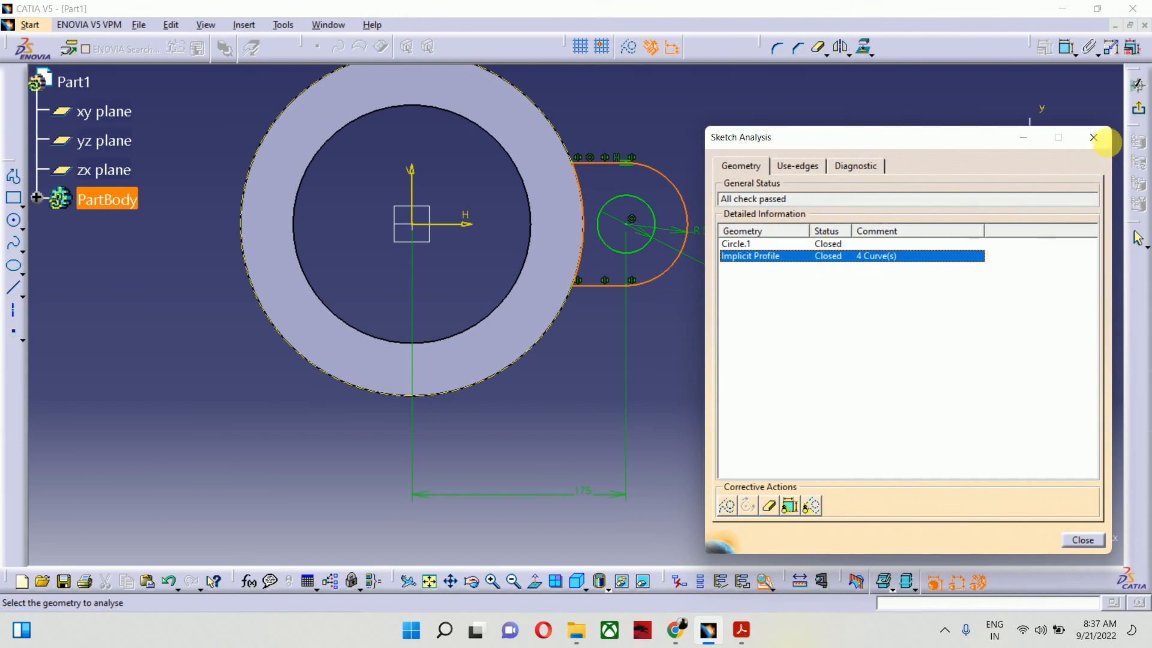
pyautogui.click(1093, 138)
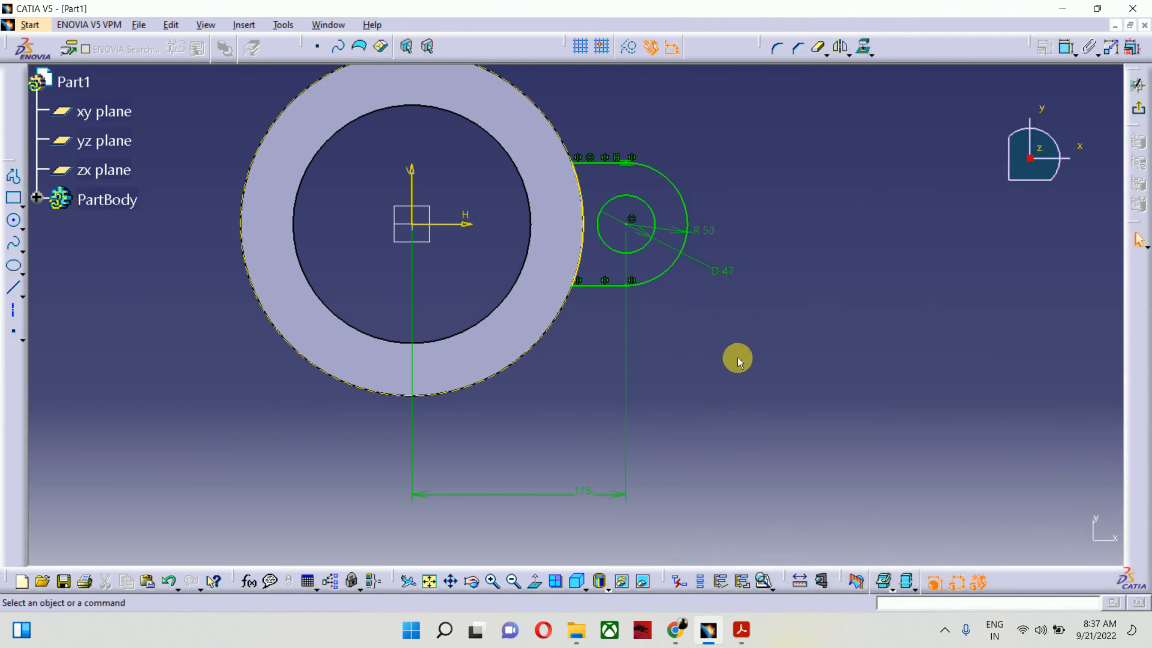
# Step: Rotate the complete lug profile about the origin in duplicate mode with 2 instances at 120 degrees, following the PDF top view, and exit the sketch
pyautogui.moveTo(737, 357); pyautogui.dragTo(756, 394, button='middle')
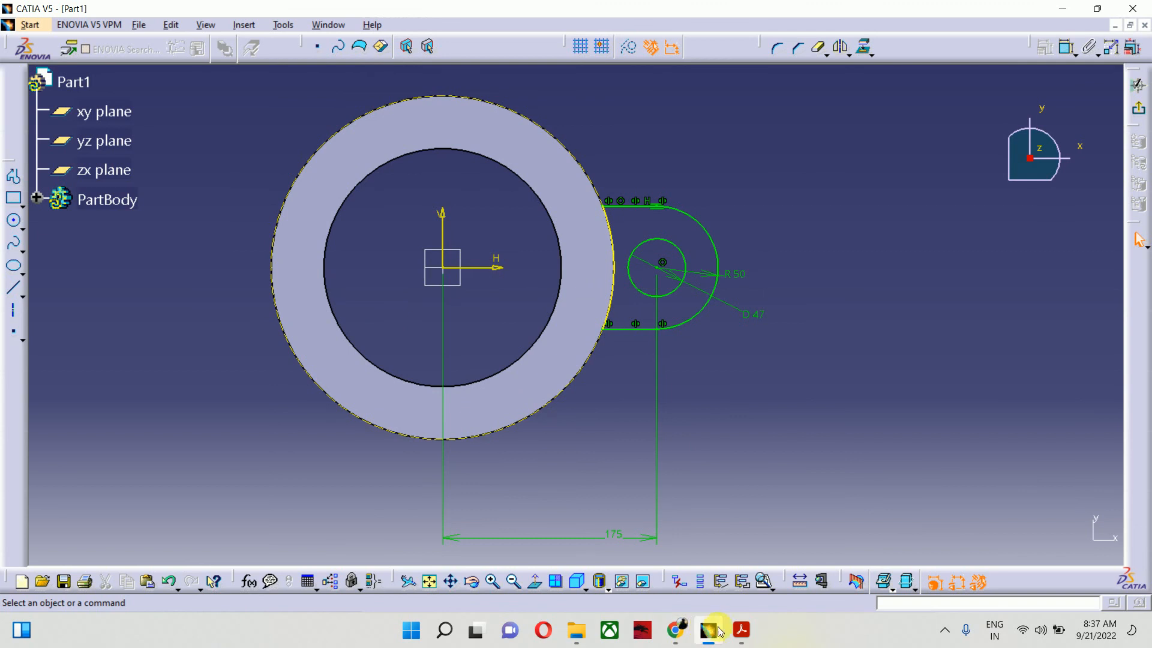
pyautogui.click(740, 631)
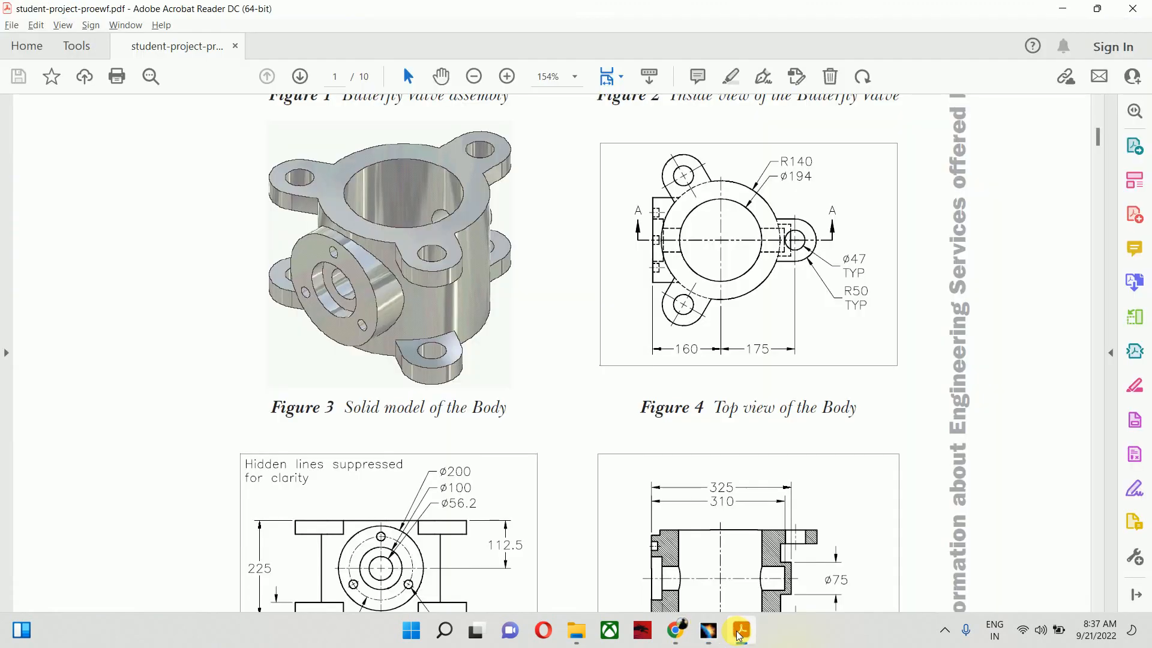
pyautogui.click(740, 631)
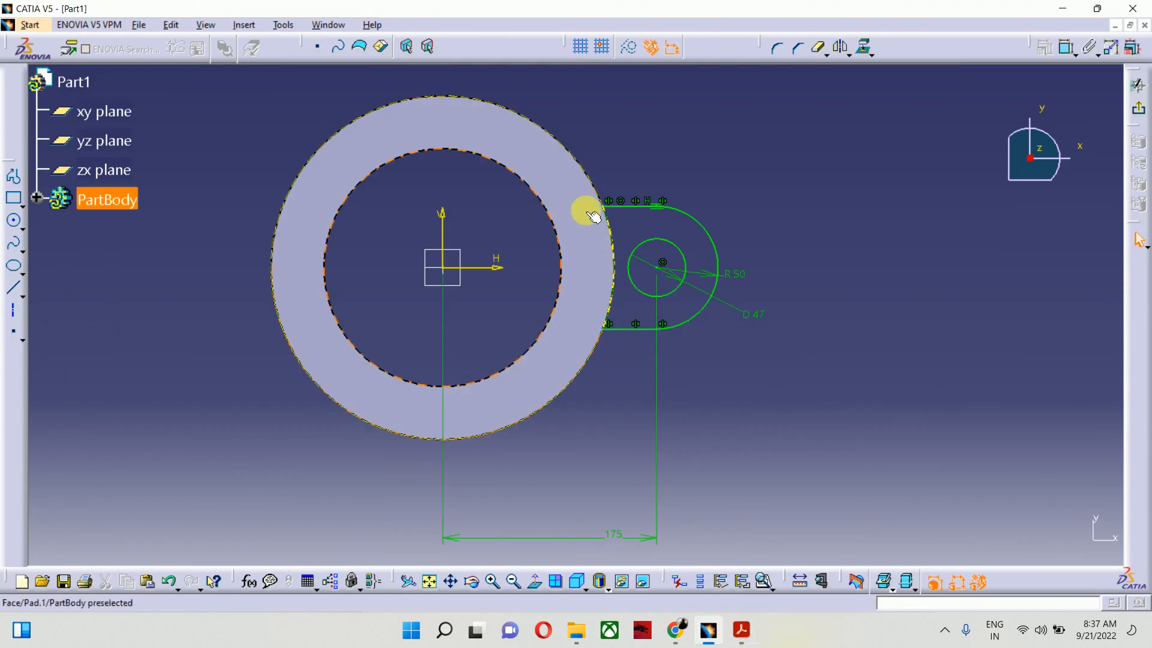
pyautogui.moveTo(600, 151); pyautogui.dragTo(865, 404)
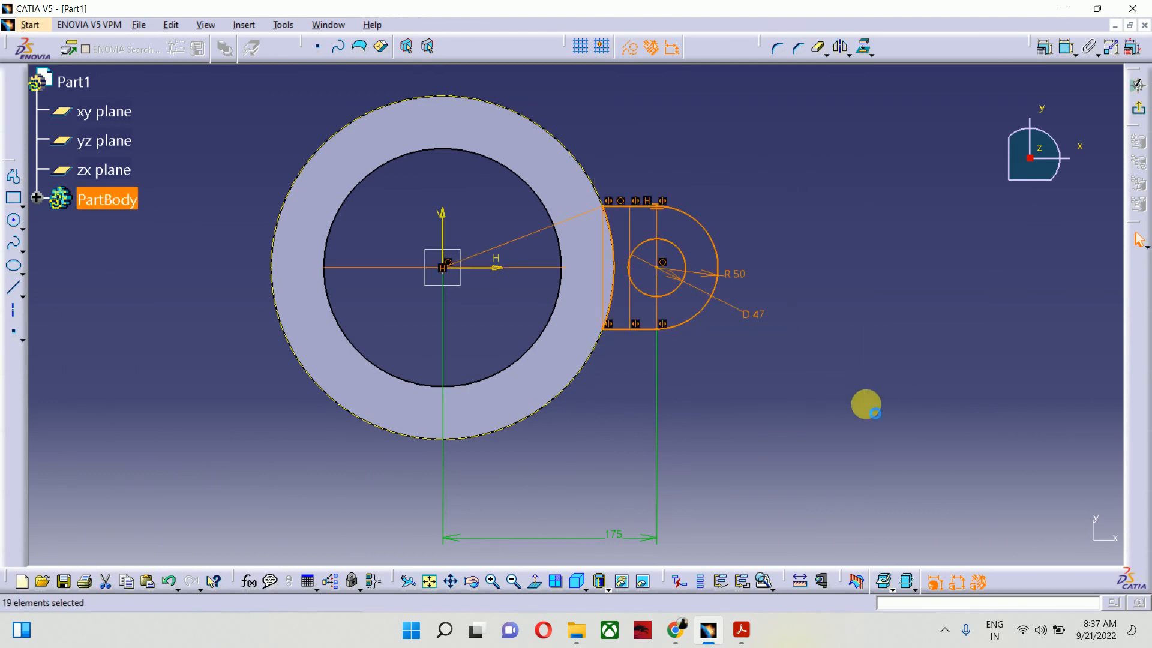
pyautogui.moveTo(754, 356)
pyautogui.mouseDown(button='middle')
pyautogui.moveTo(755, 432)
pyautogui.moveTo(720, 412)
pyautogui.moveTo(807, 401)
pyautogui.mouseUp(button='middle')
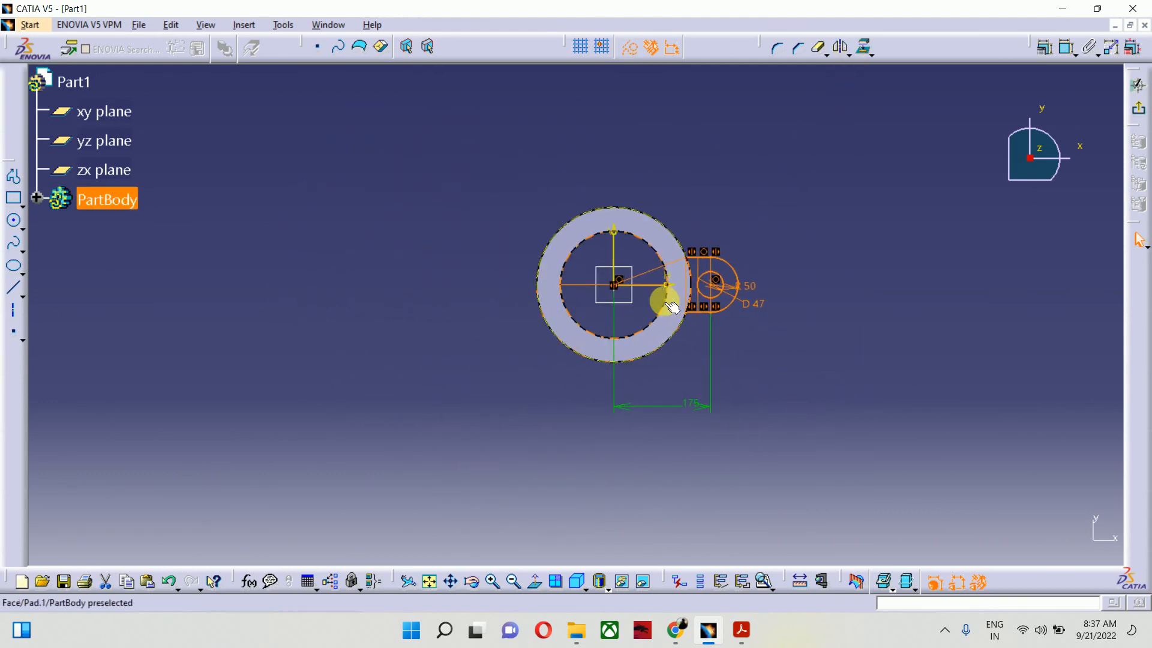
pyautogui.click(852, 55)
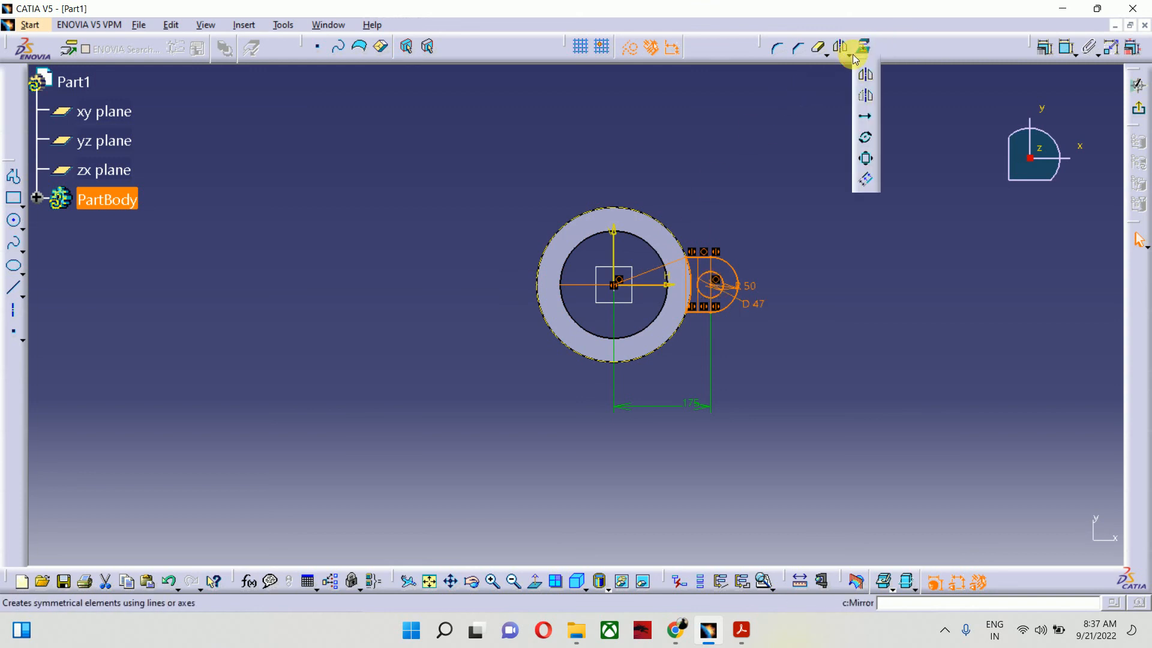
pyautogui.click(867, 140)
pyautogui.click(614, 283)
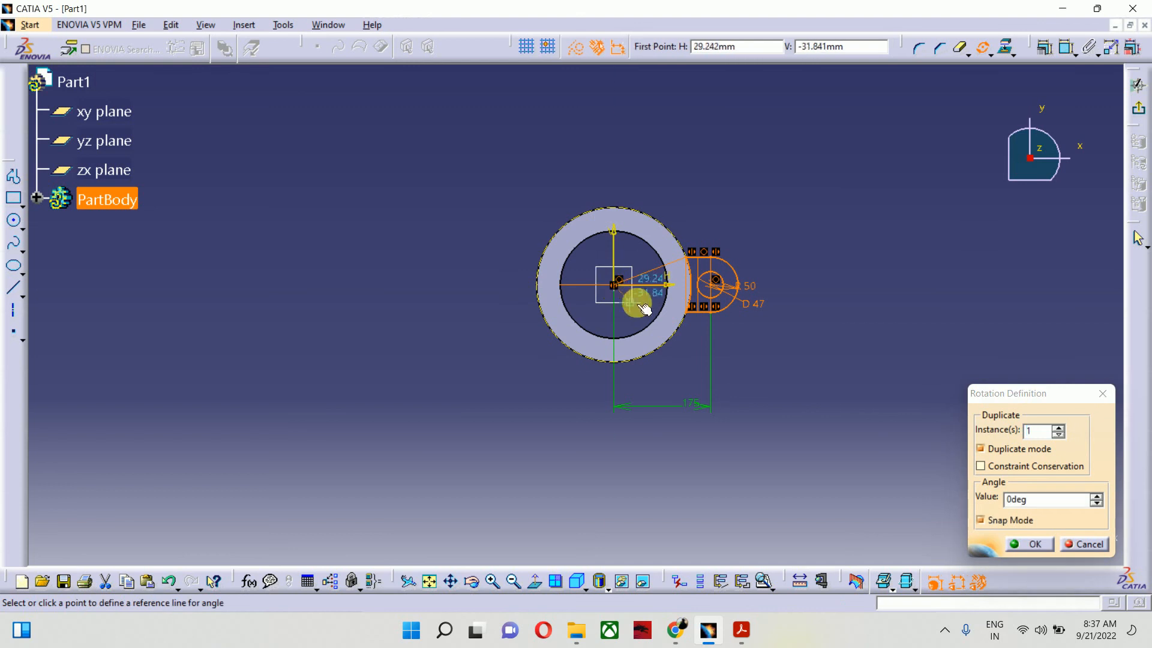
pyautogui.click(690, 252)
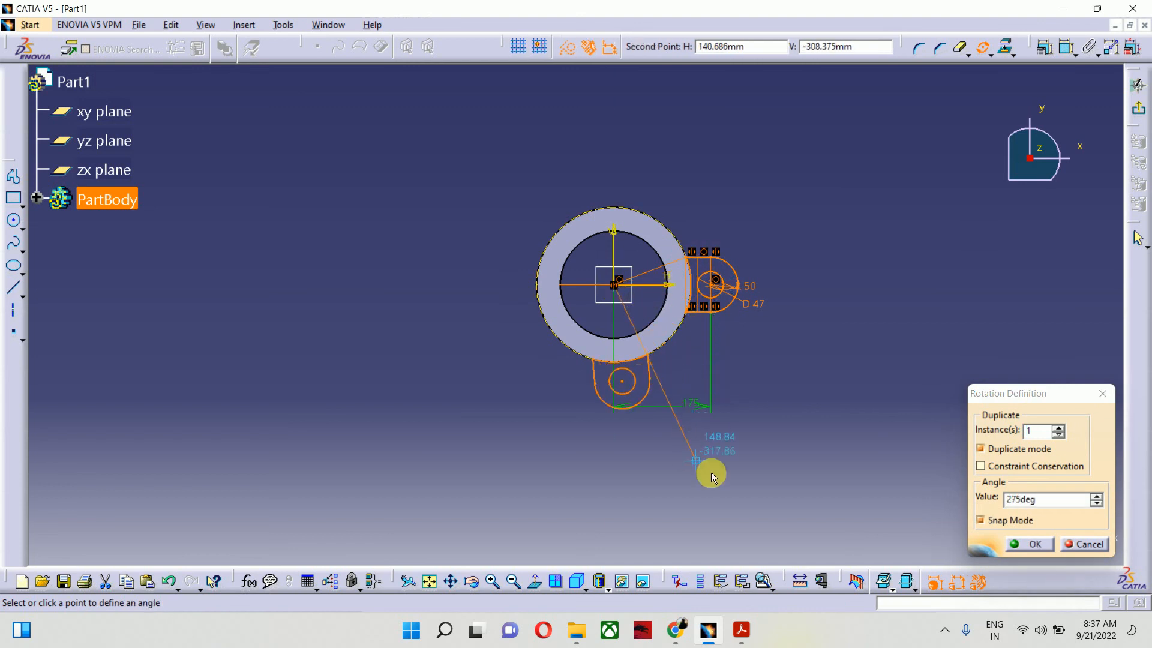
pyautogui.click(1059, 430)
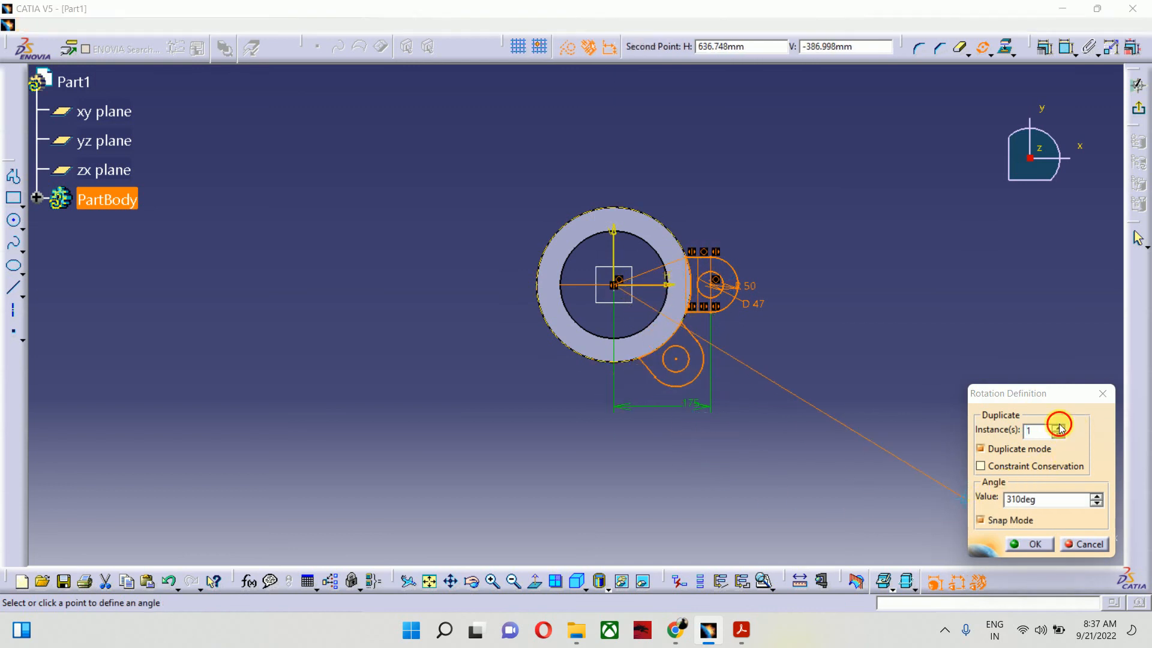
pyautogui.click(1060, 427)
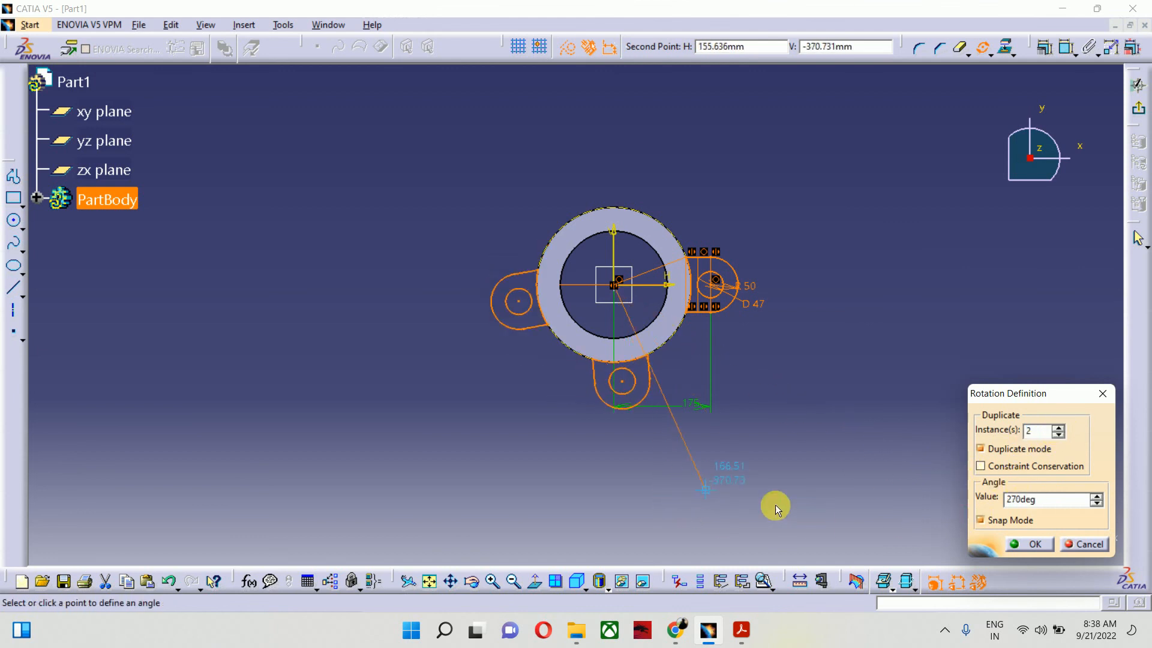
pyautogui.write('1')
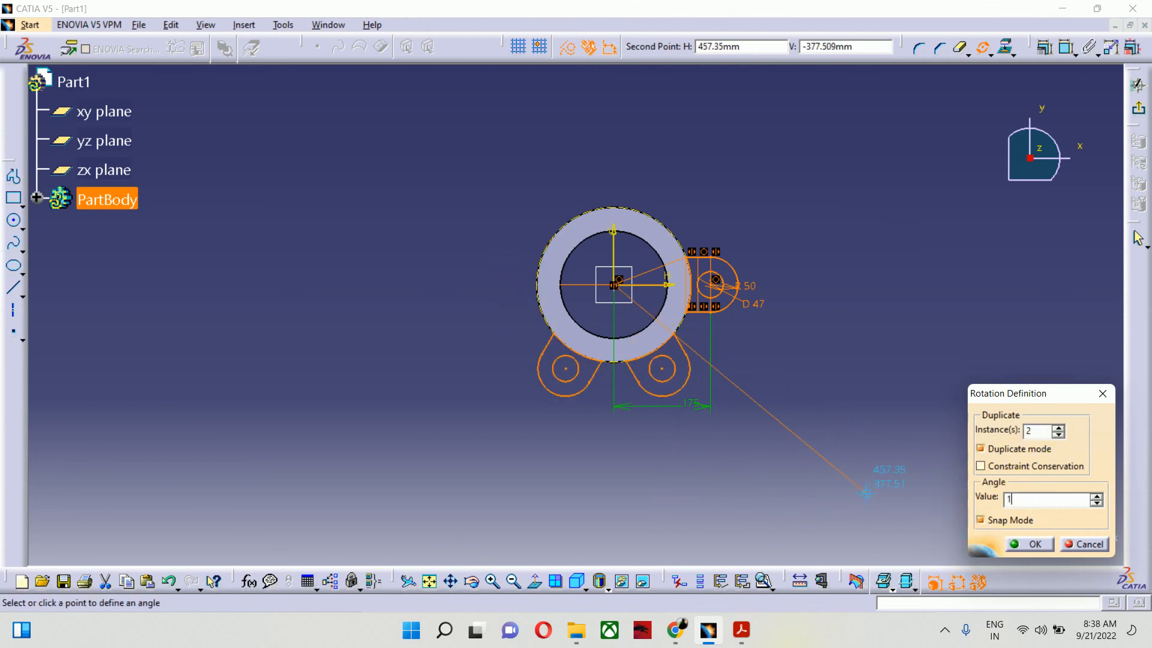
pyautogui.write('20')
pyautogui.click(865, 493)
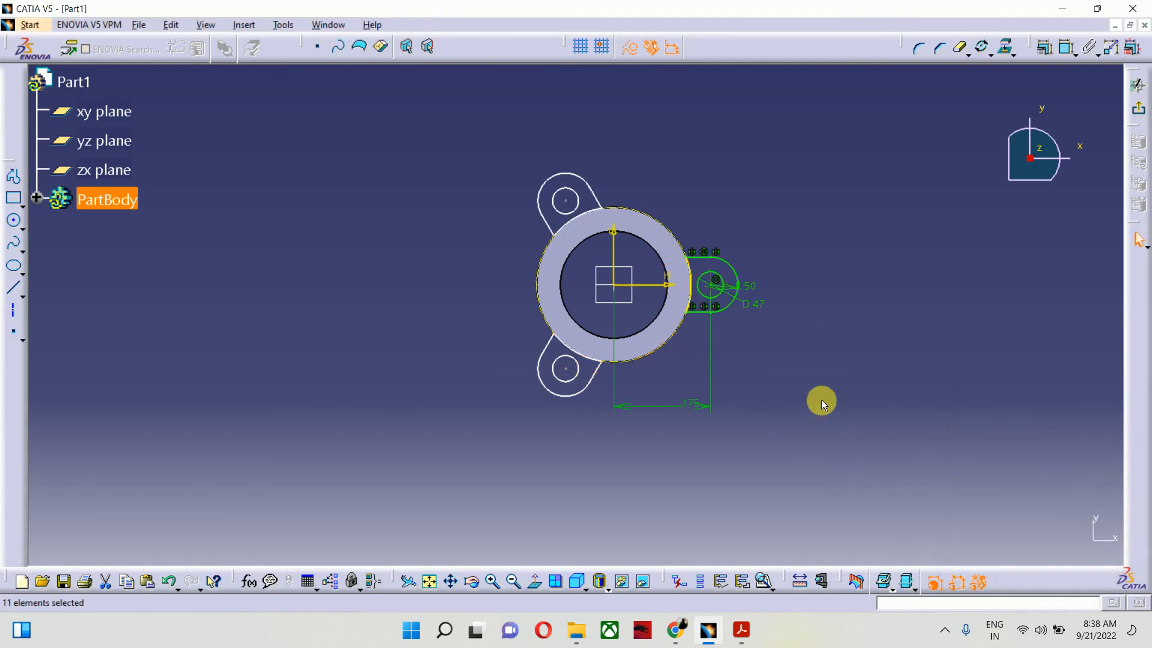
pyautogui.click(1138, 108)
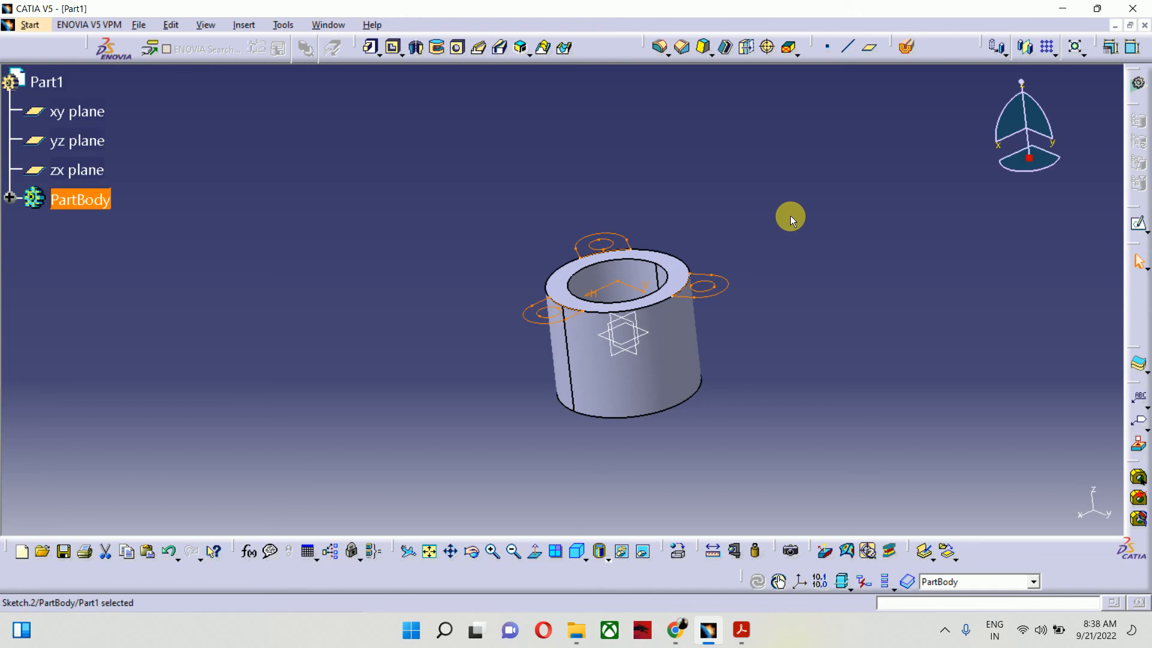
# Step: Undo and redo the lug sketch, reopen it to inspect the three lug outlines, and return to the 3D part
pyautogui.hotkey('ctrl', 'z')
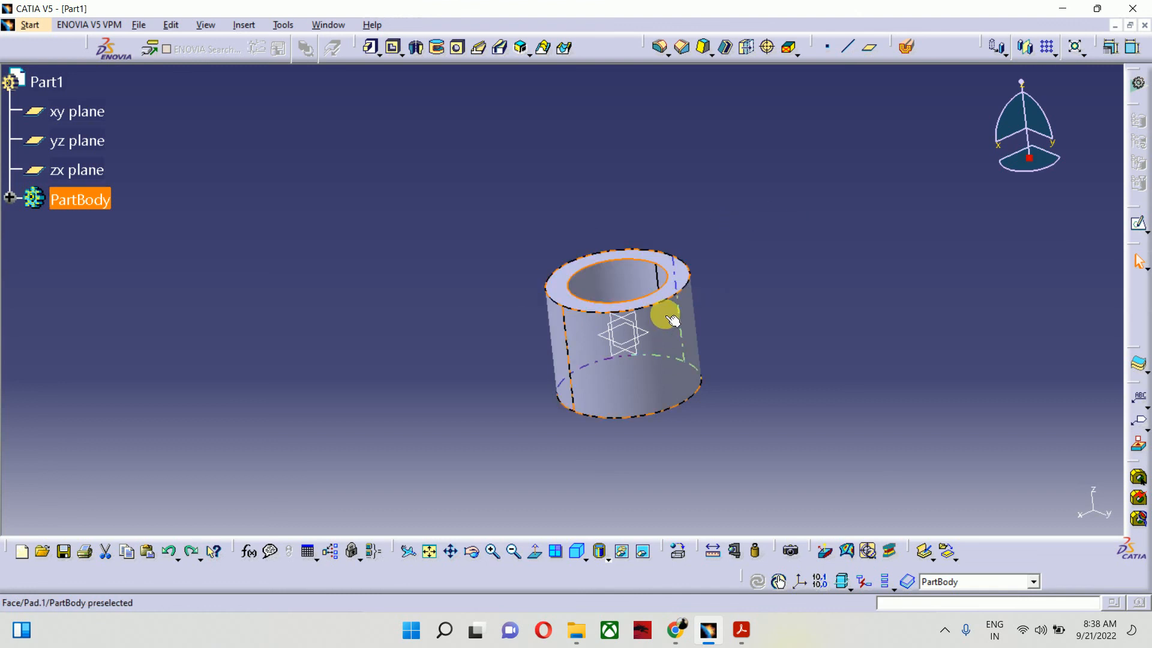
pyautogui.hotkey('ctrl', 'y')
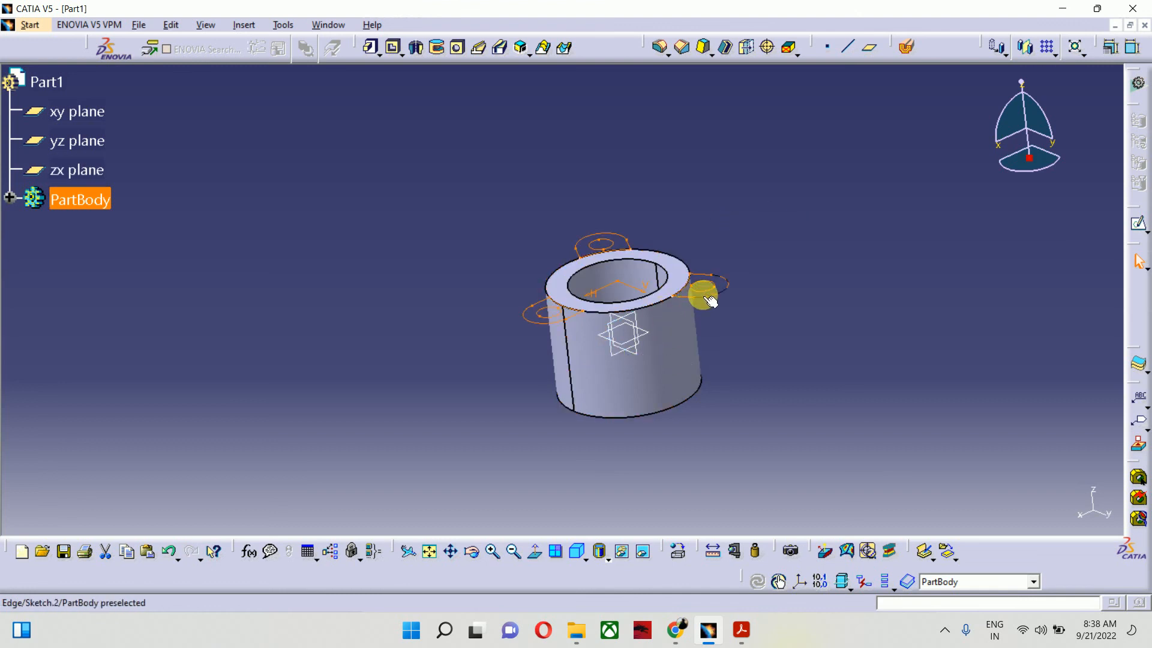
pyautogui.click(713, 303)
pyautogui.doubleClick(715, 304)
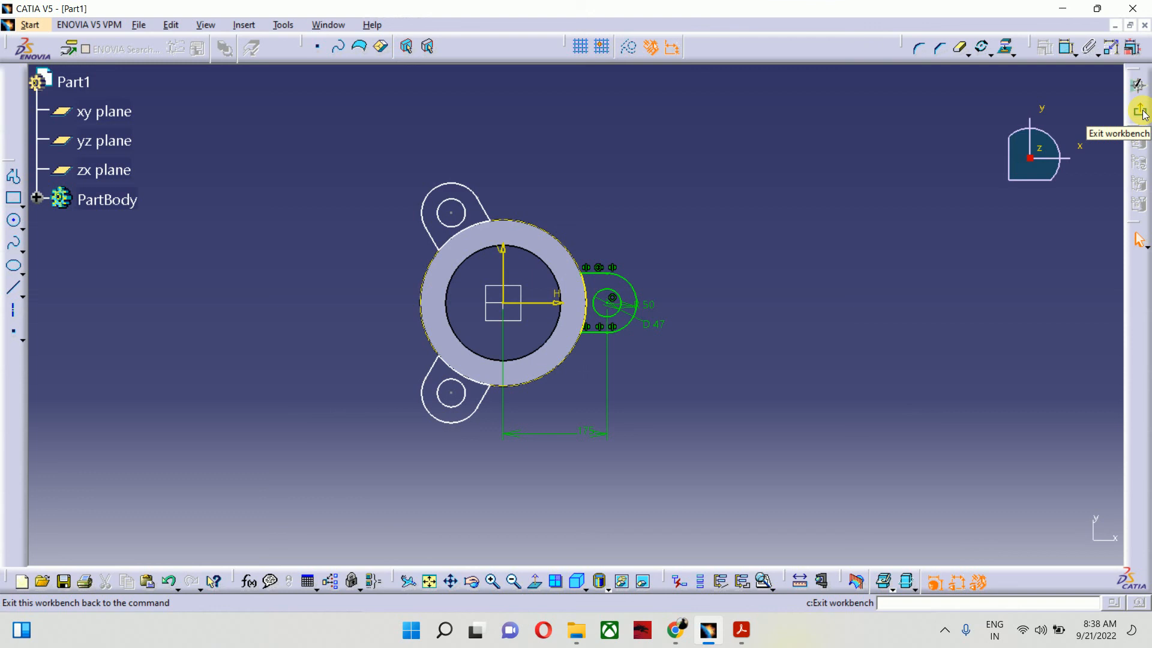
pyautogui.click(1141, 112)
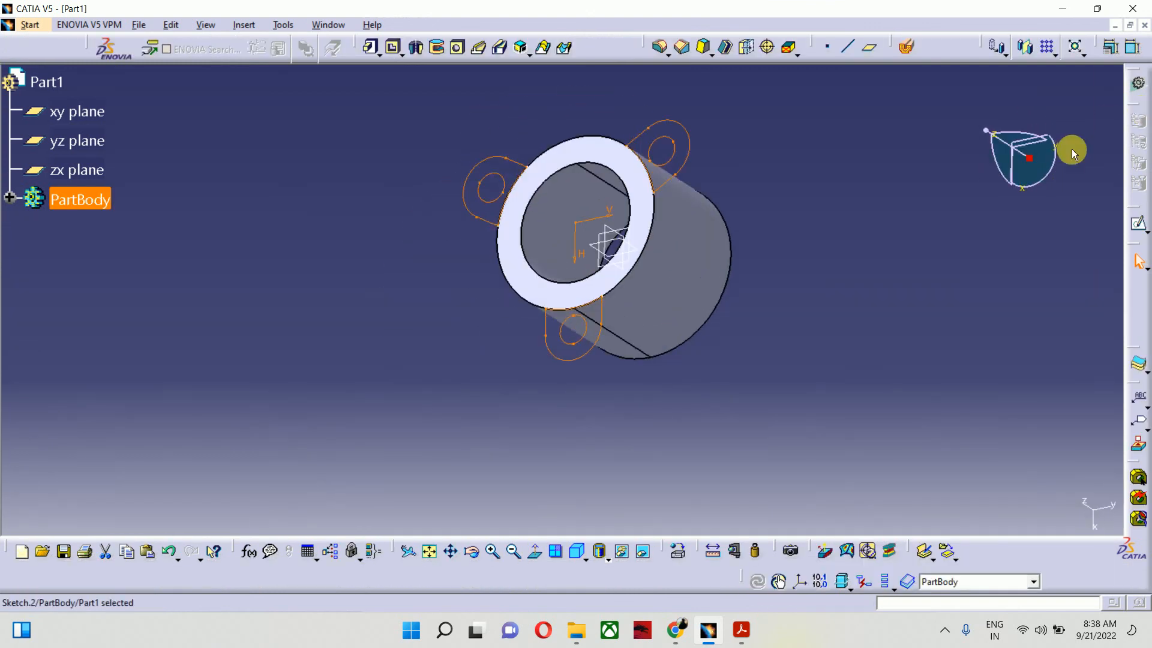
# Step: Expand the PartBody branch in the specification tree, collapse Pad.1 and clear the selection of Sketch.2
pyautogui.click(616, 231)
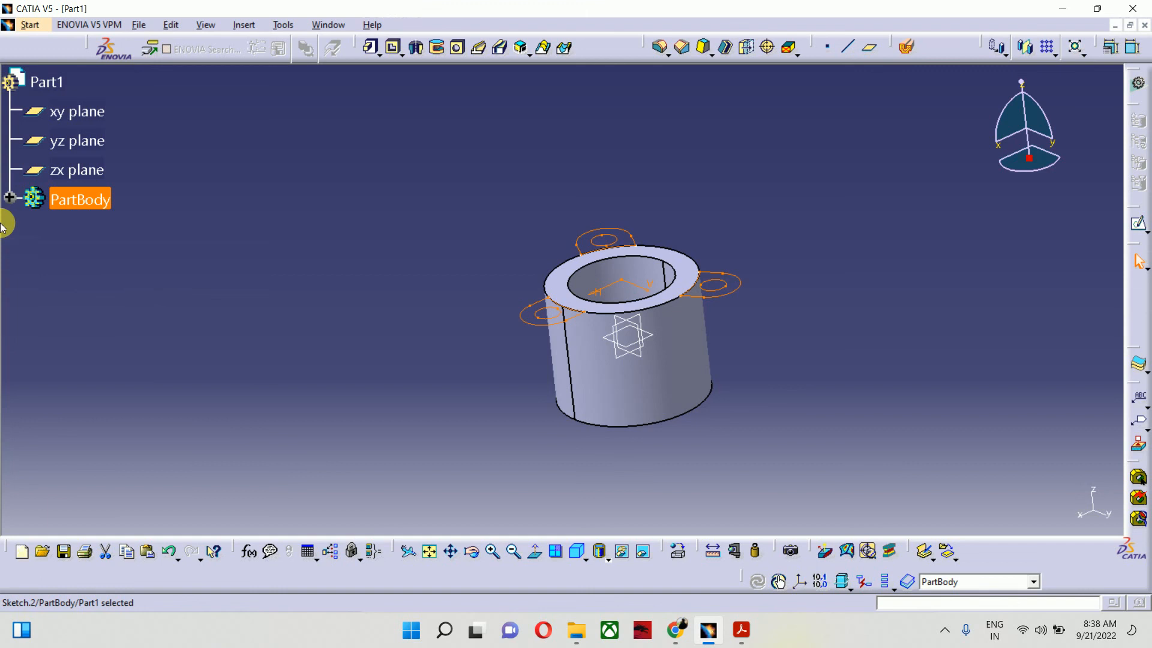
pyautogui.click(14, 193)
pyautogui.click(9, 198)
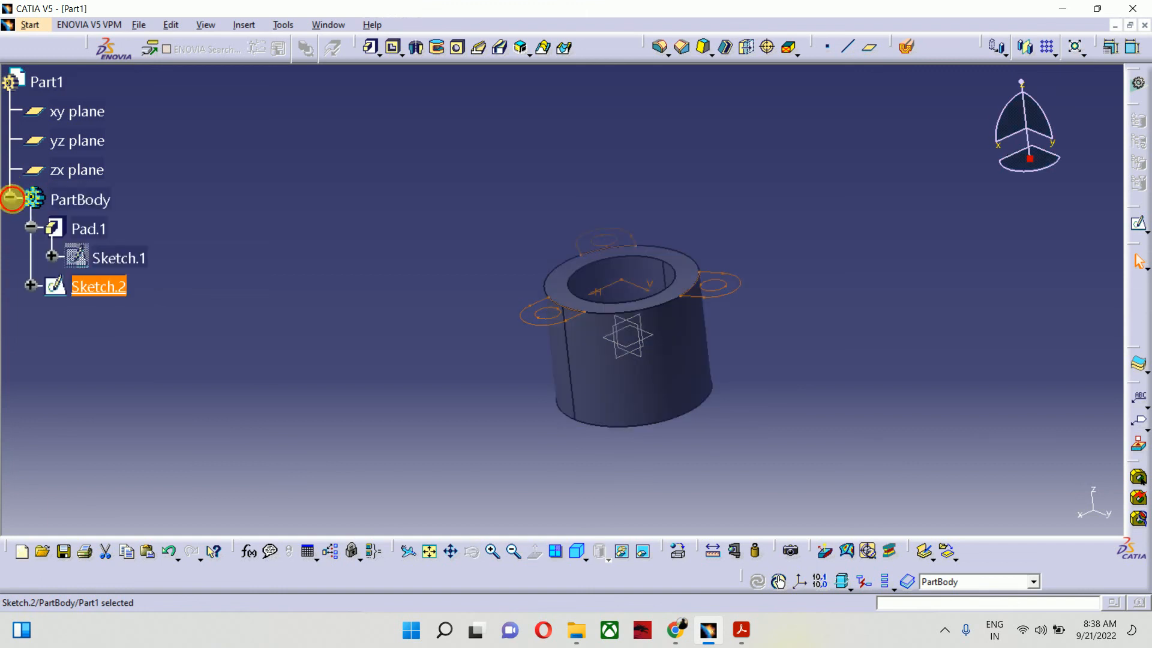
pyautogui.click(11, 178)
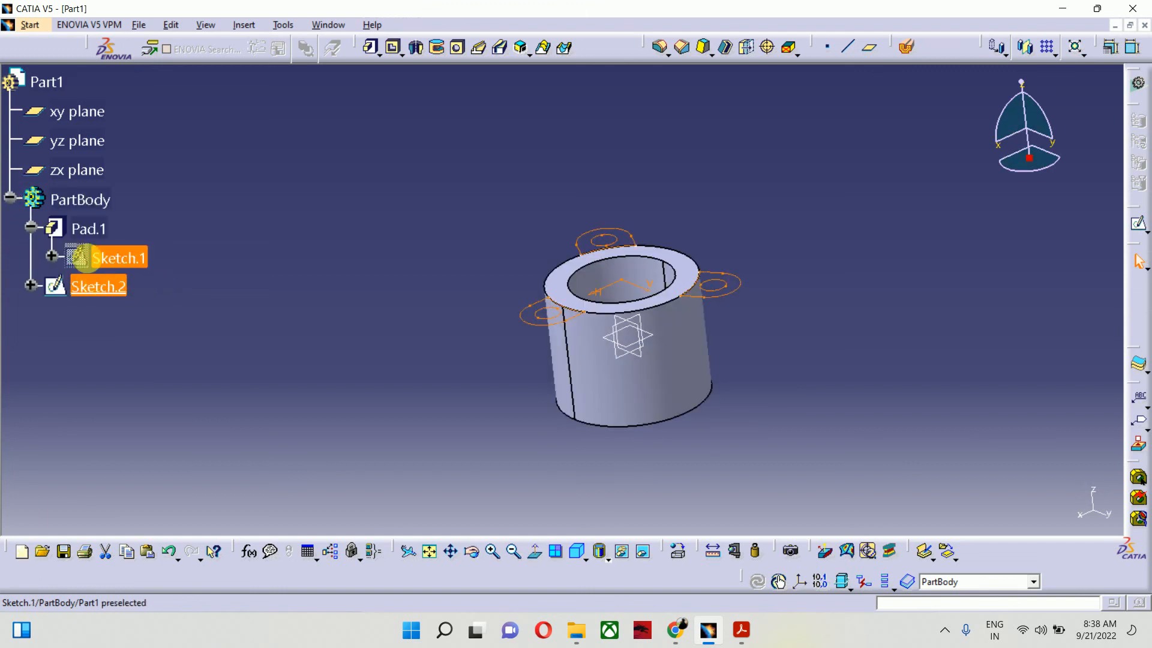
pyautogui.click(30, 227)
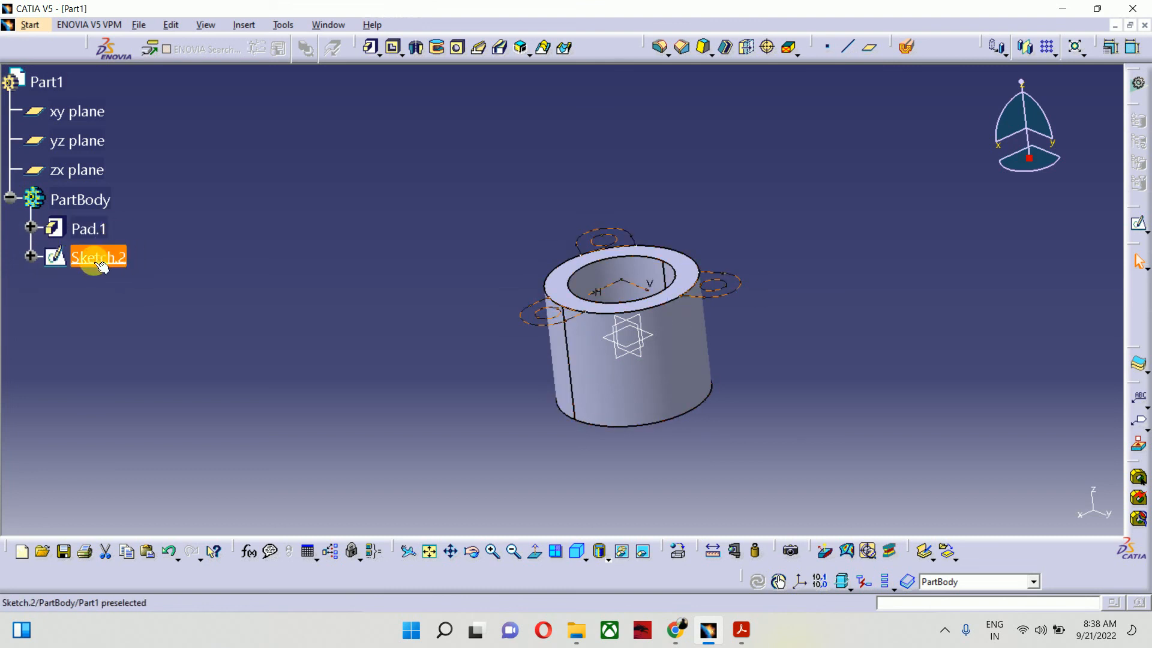
pyautogui.click(391, 316)
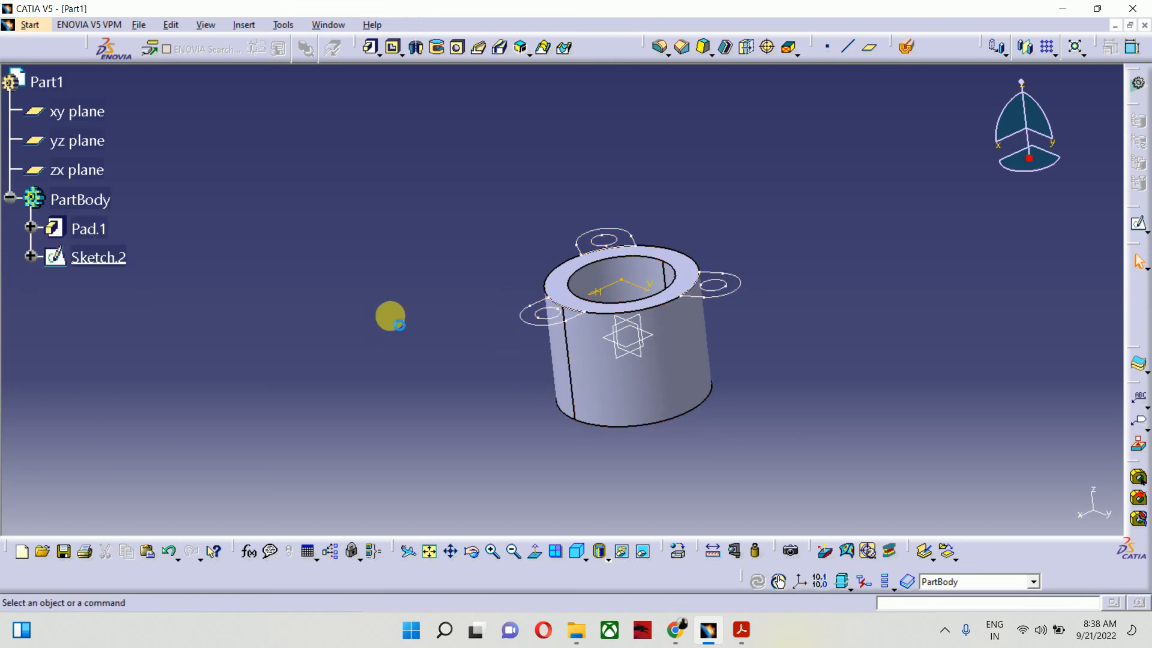
# Step: Start a pad from the three-lug sketch and reverse its direction so the lugs extrude down along the cylinder
pyautogui.click(108, 256)
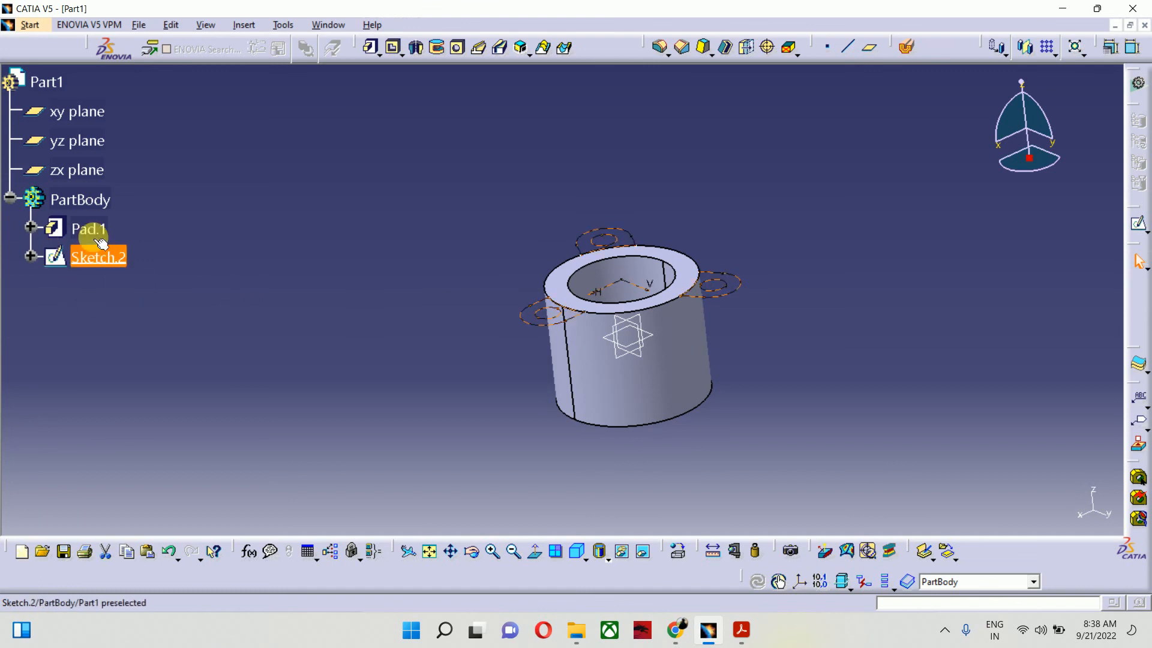
pyautogui.click(371, 48)
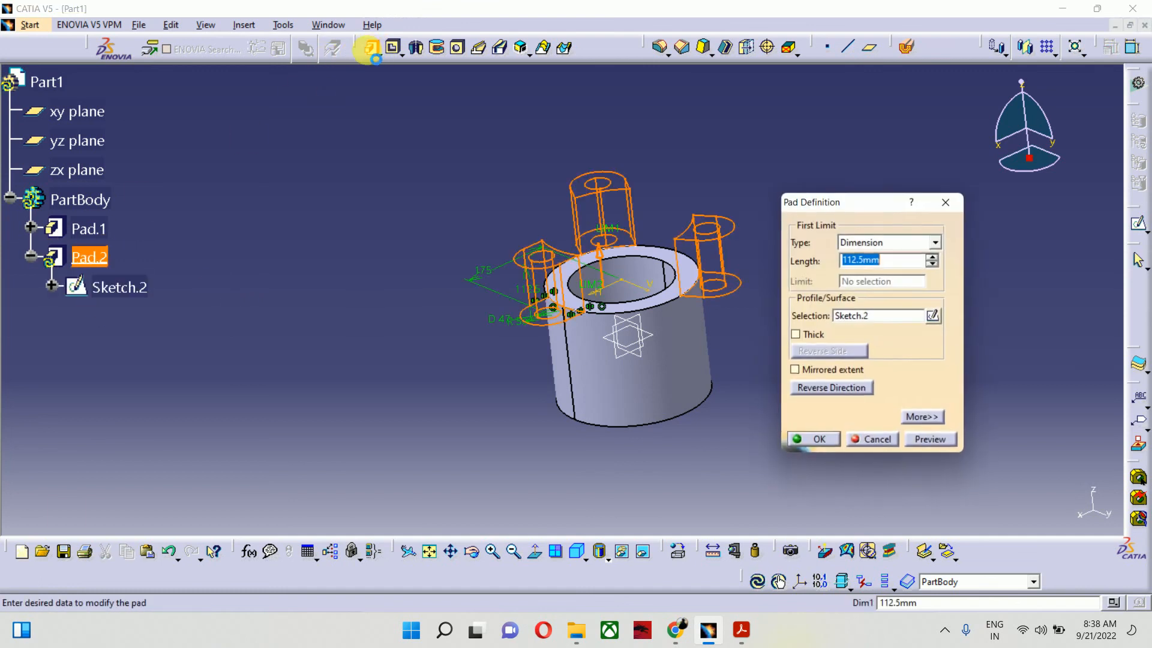
pyautogui.moveTo(303, 383); pyautogui.dragTo(488, 278, button='middle')
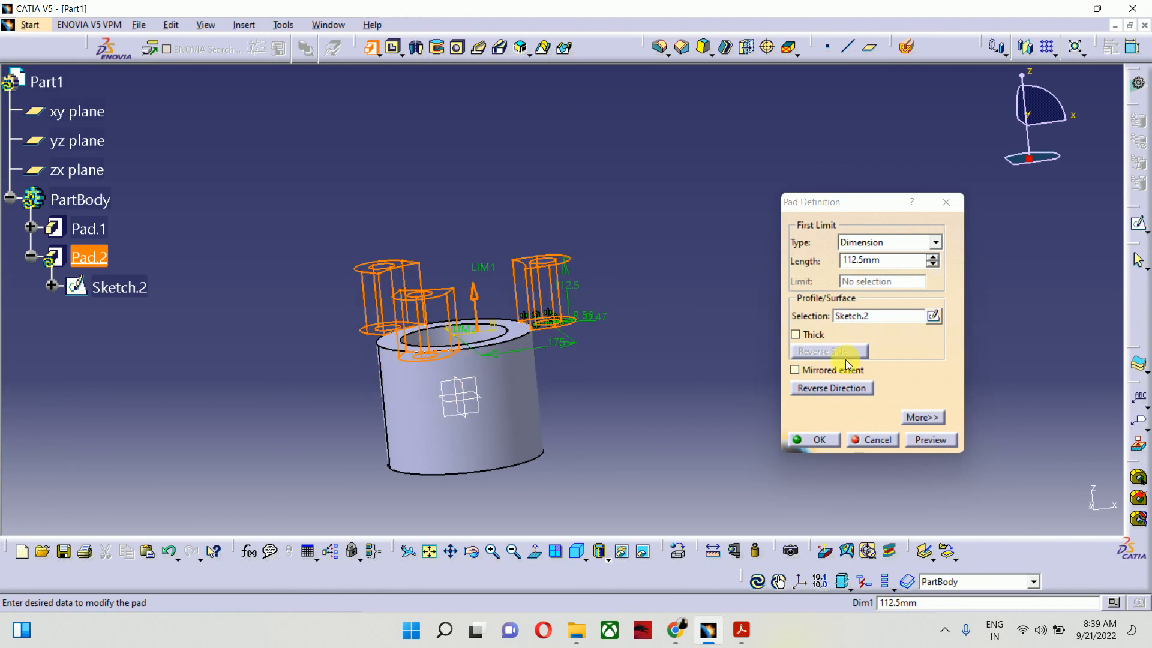
pyautogui.click(829, 388)
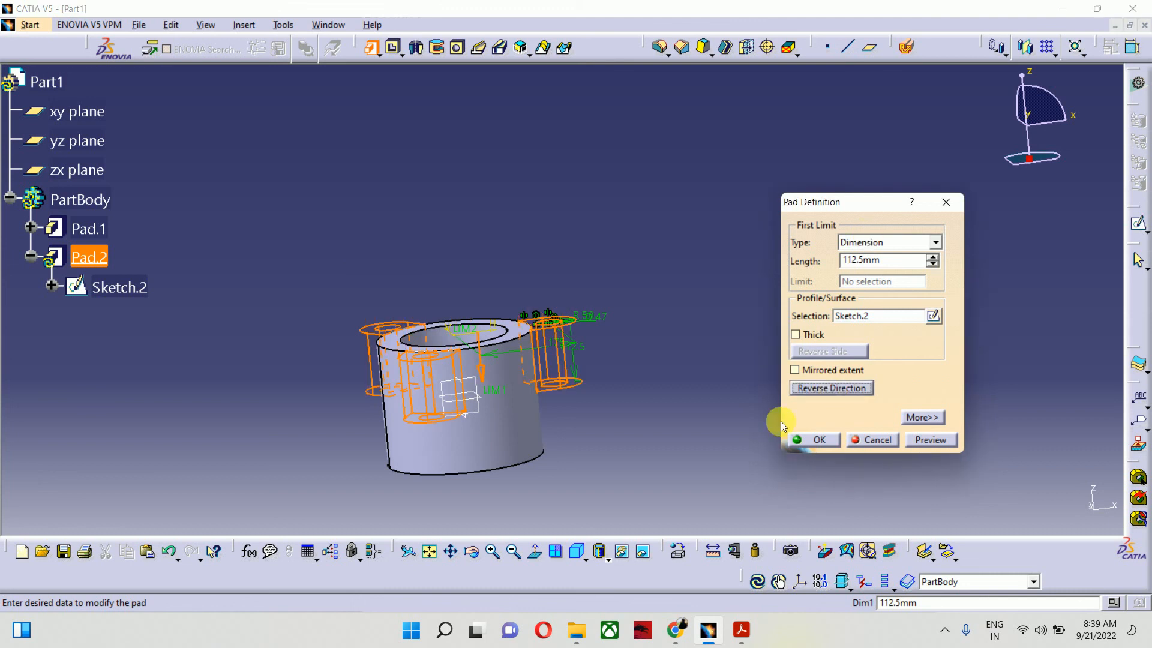
# Step: Check the lug thickness in the PDF's left side view, set the pad length to 32 mm and complete the pad
pyautogui.click(742, 630)
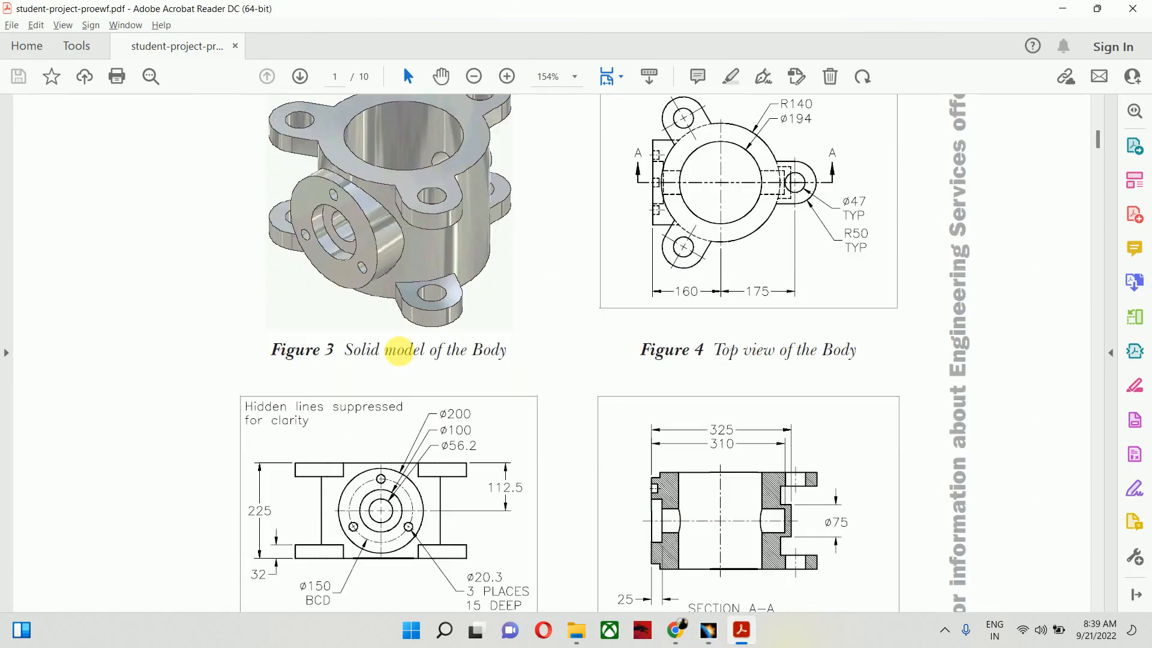
pyautogui.scroll(-3, 399, 351)
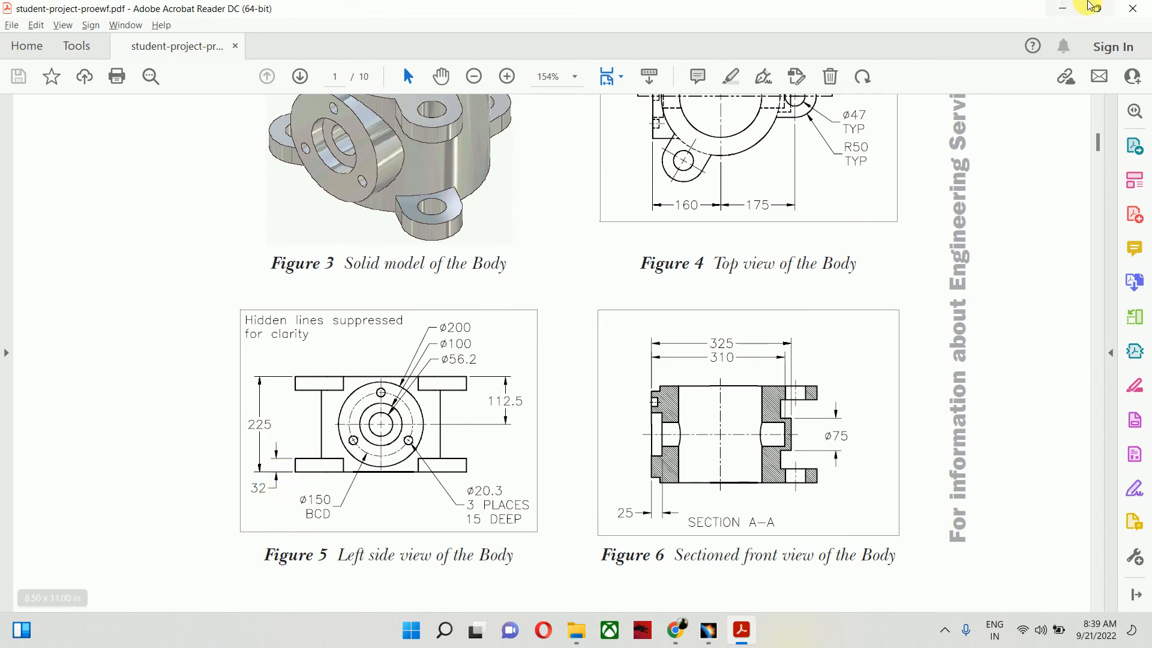
pyautogui.click(1063, 9)
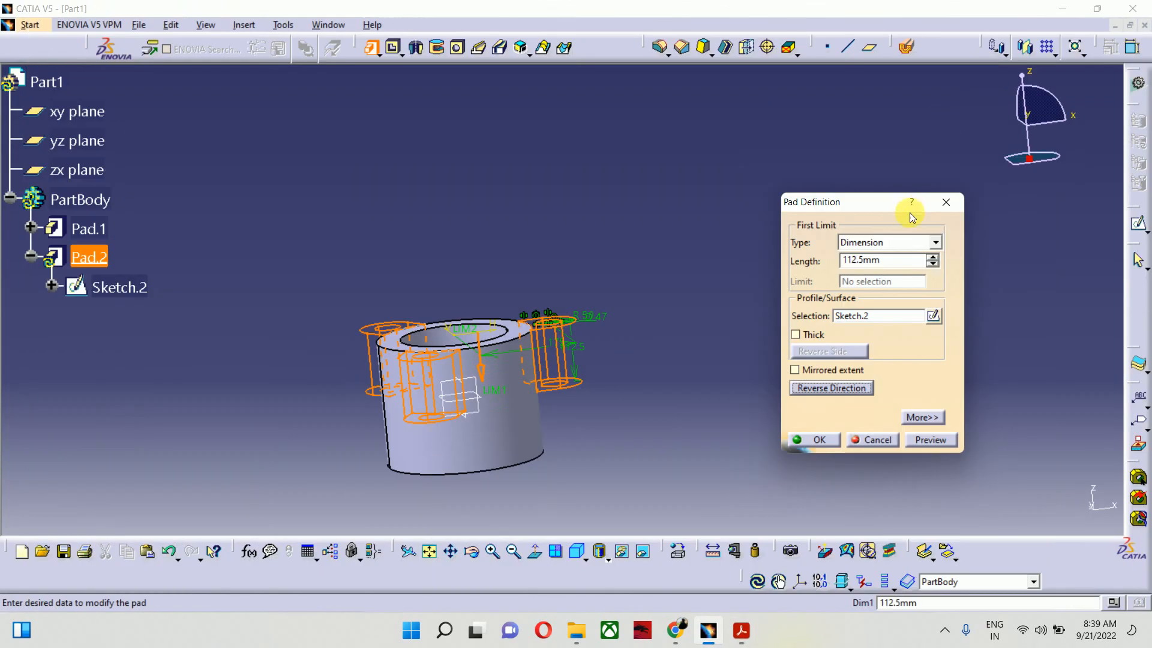
pyautogui.doubleClick(897, 263)
pyautogui.write('32')
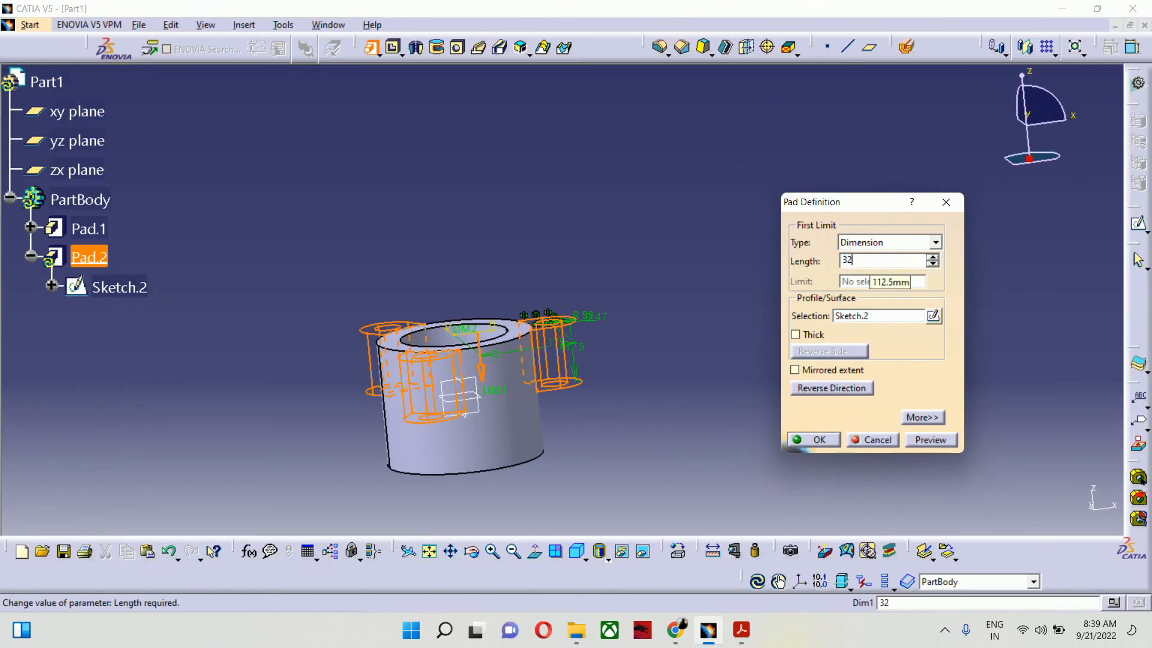
pyautogui.click(681, 379)
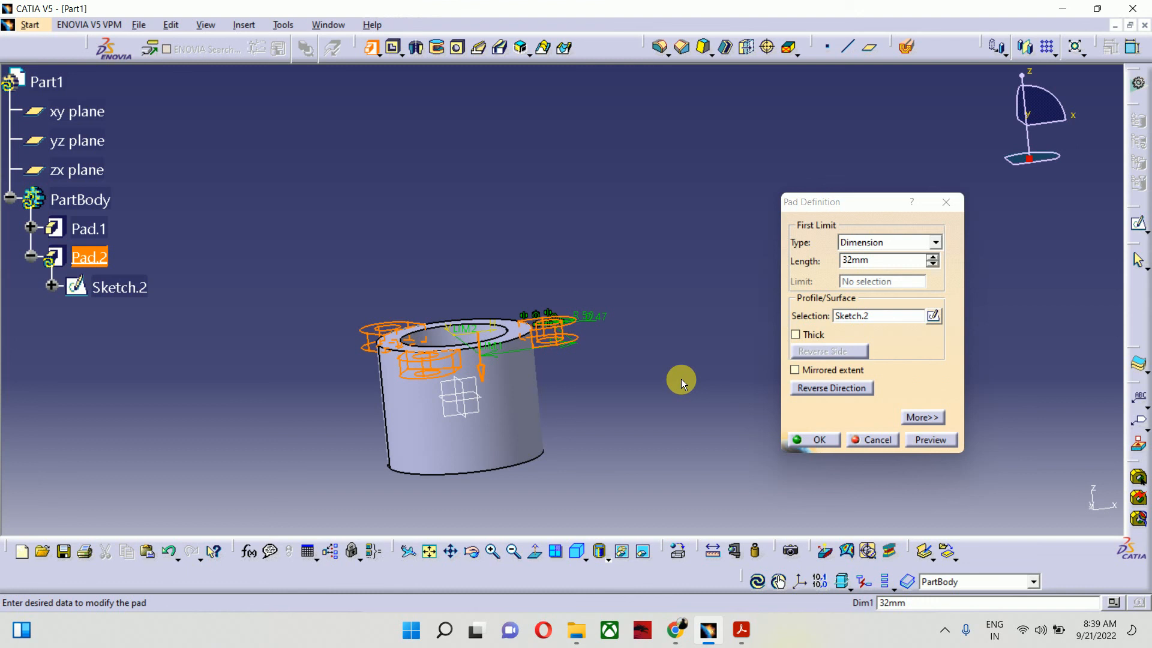
pyautogui.click(822, 445)
pyautogui.moveTo(551, 270); pyautogui.dragTo(658, 268, button='middle')
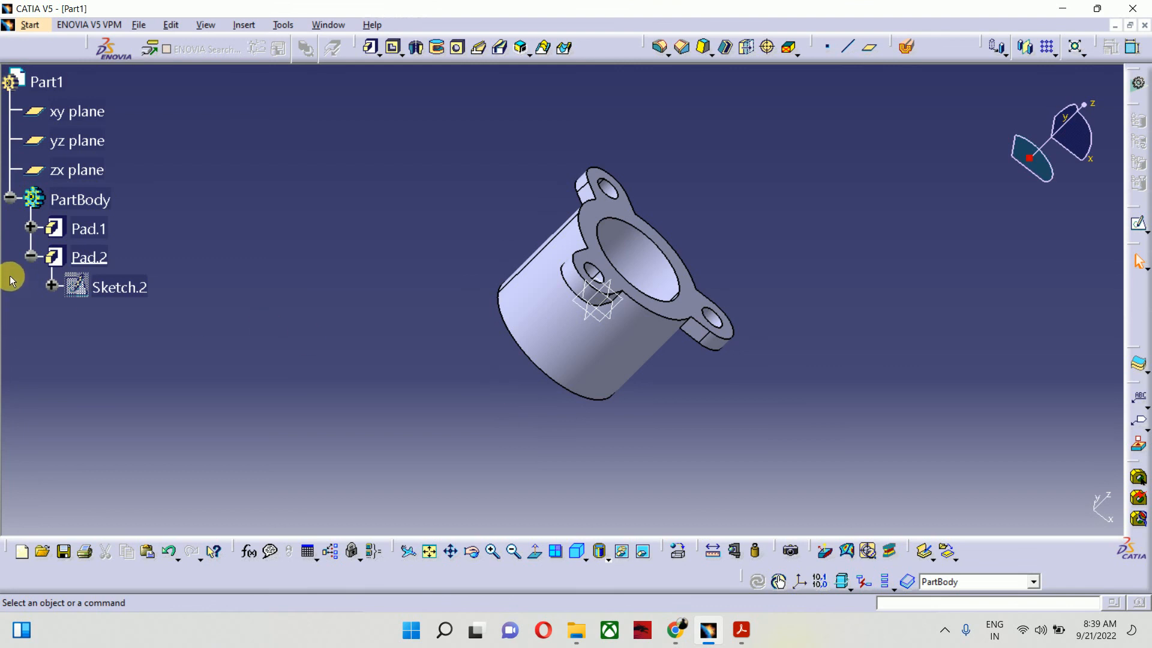
# Step: Mirror the lug pad about the xy plane to add matching lugs at the cylinder's lower end, following the PDF's solid model
pyautogui.click(31, 257)
pyautogui.click(54, 257)
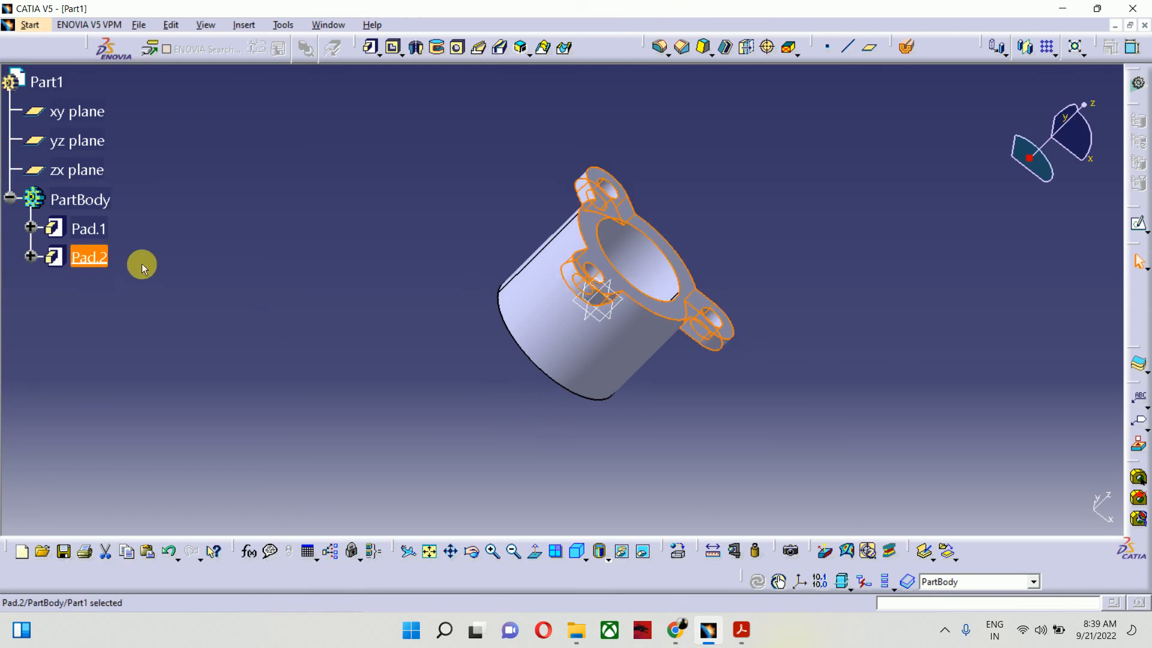
pyautogui.moveTo(710, 255); pyautogui.dragTo(589, 170, button='middle')
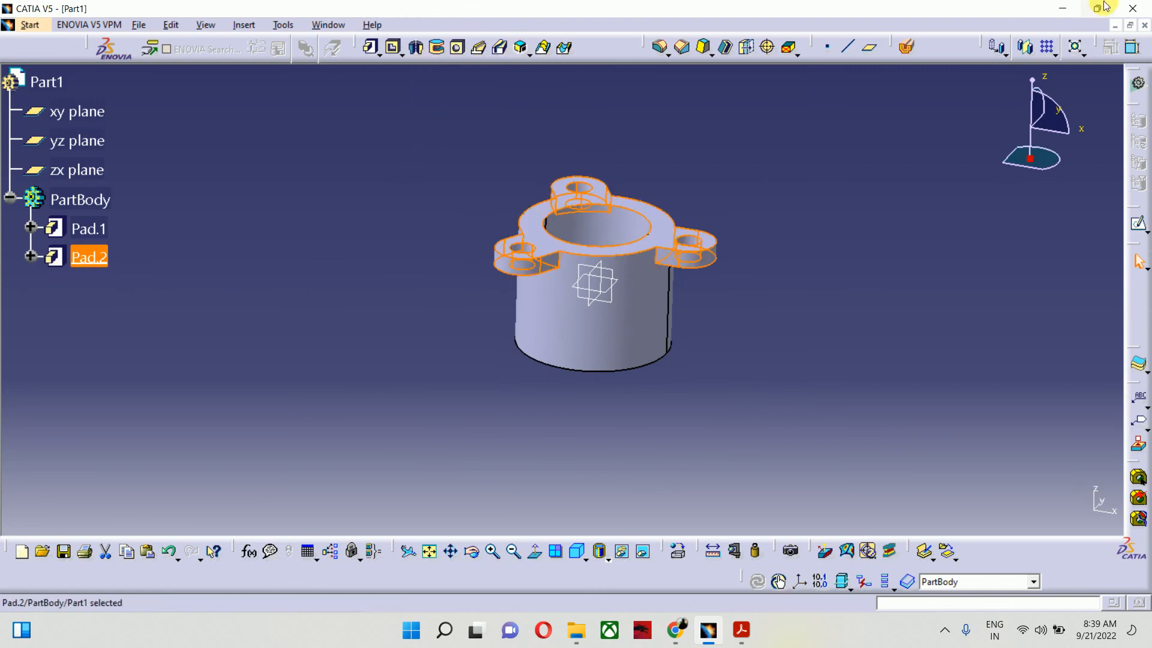
pyautogui.click(1028, 51)
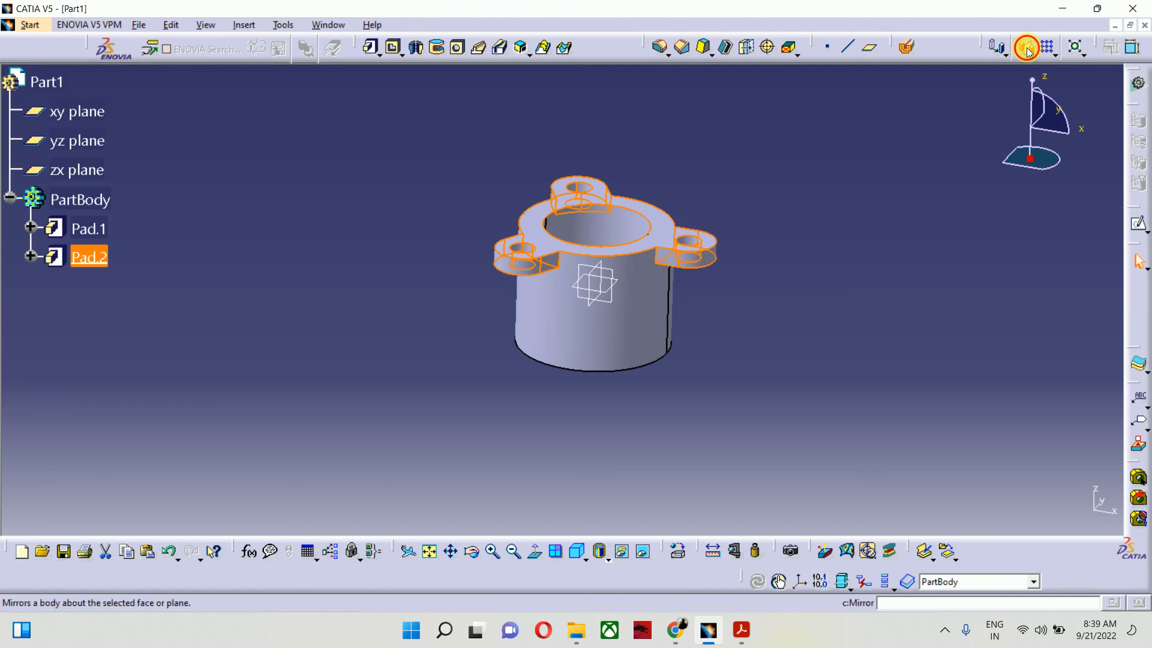
pyautogui.moveTo(689, 394); pyautogui.dragTo(662, 381, button='middle')
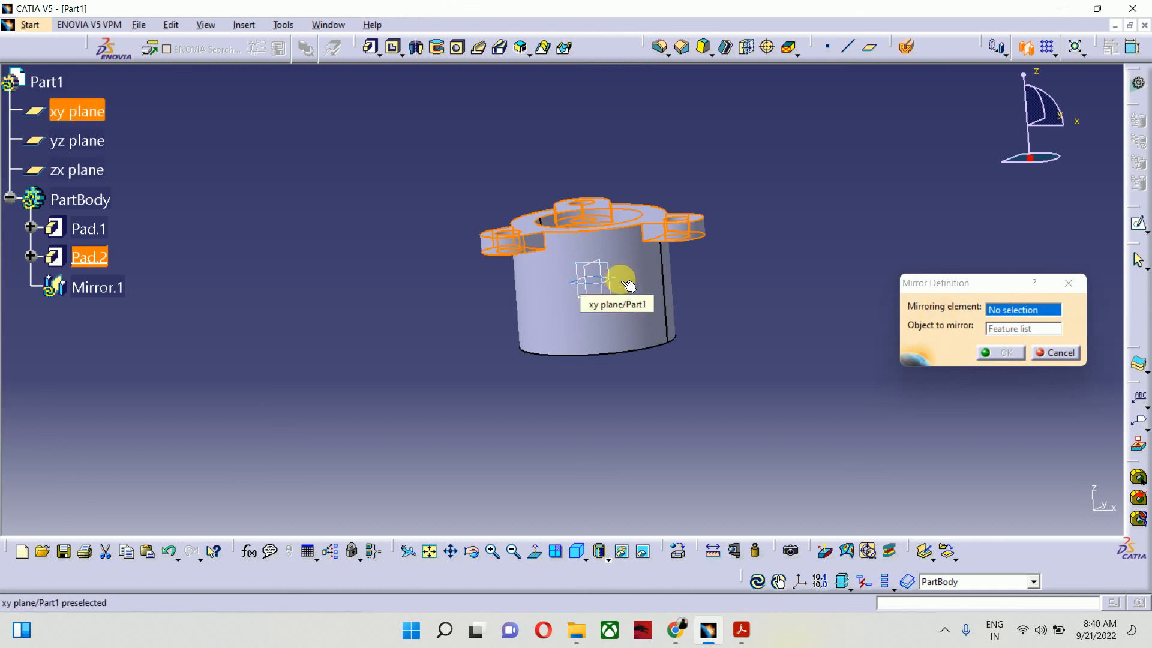
pyautogui.click(742, 630)
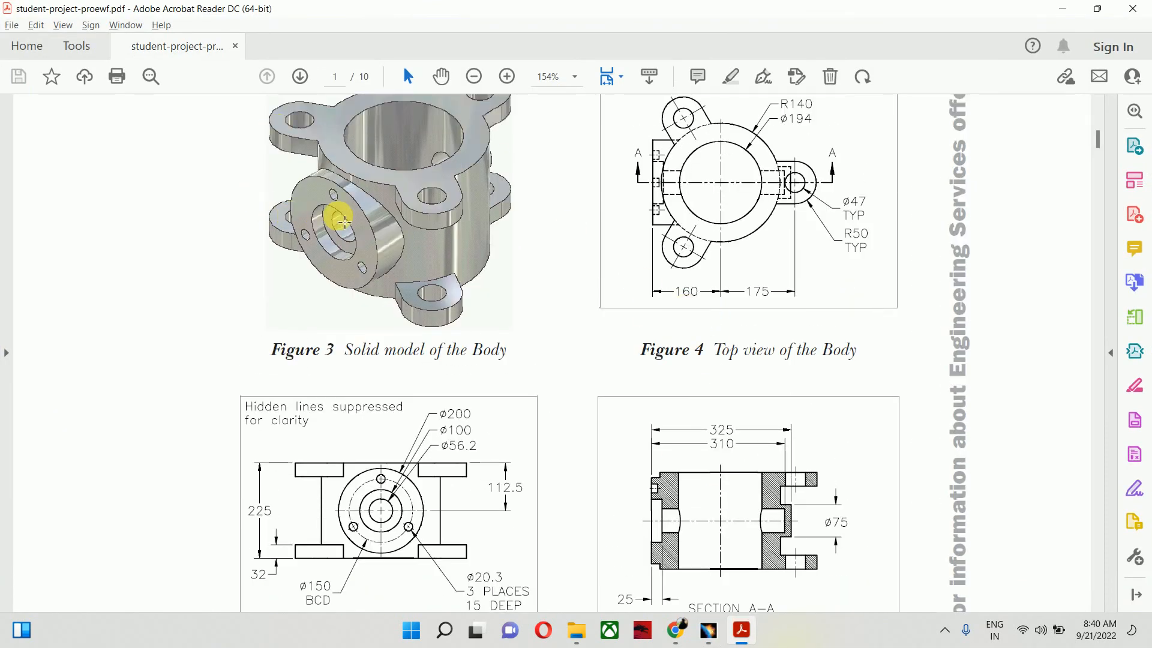
pyautogui.click(1073, 15)
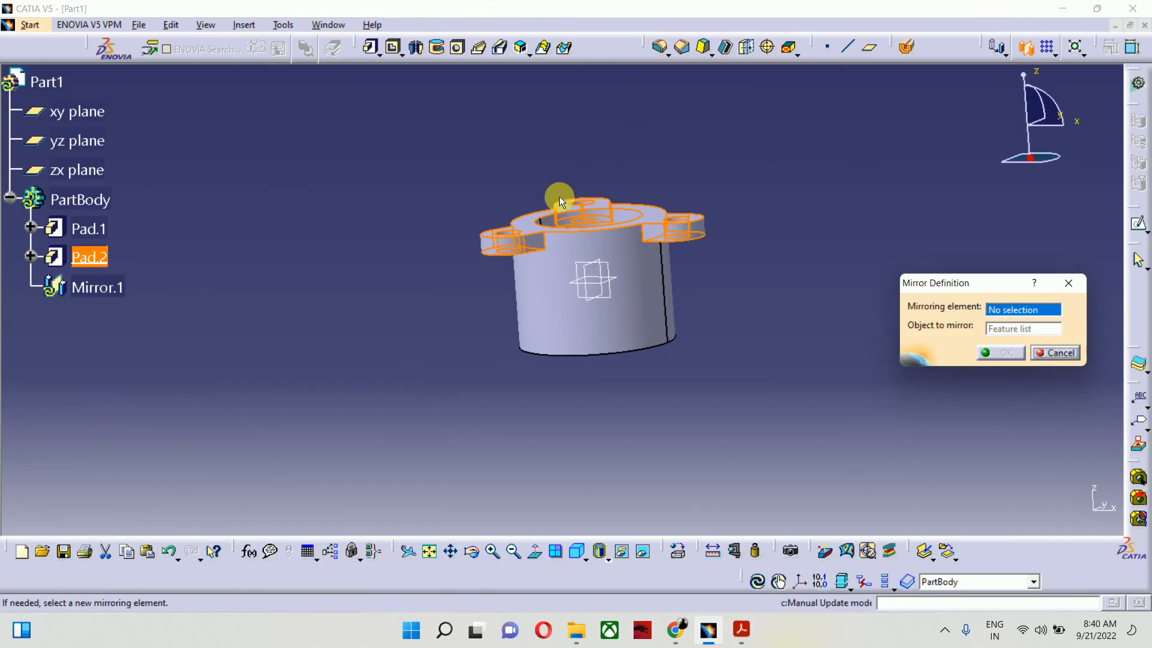
pyautogui.click(622, 284)
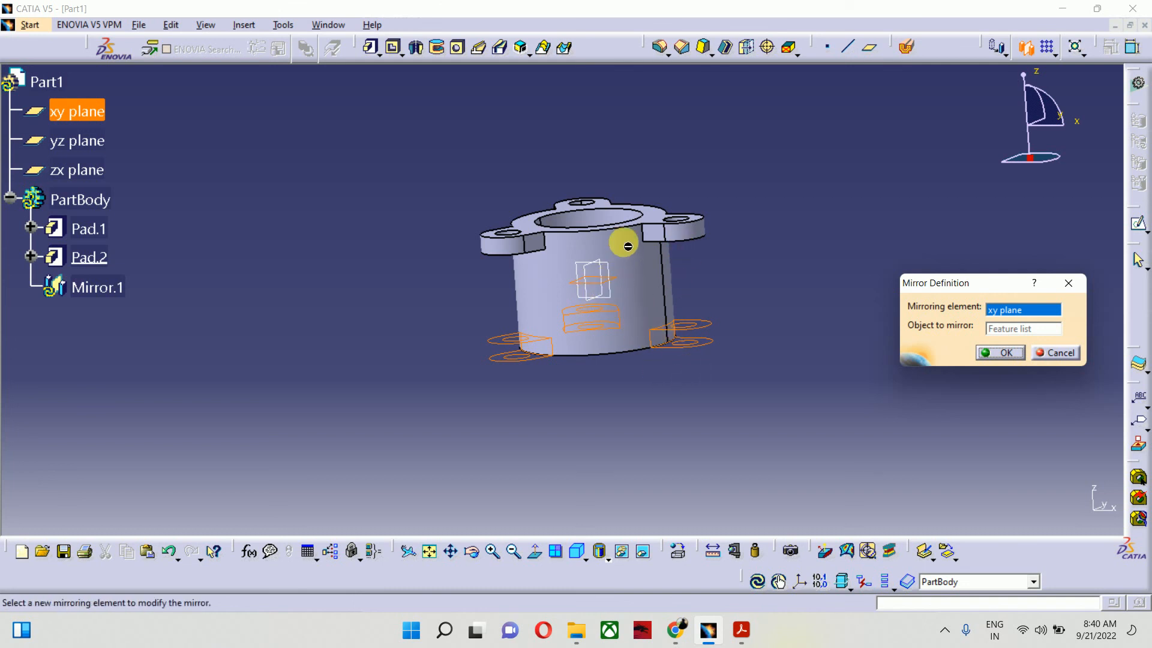
pyautogui.click(999, 352)
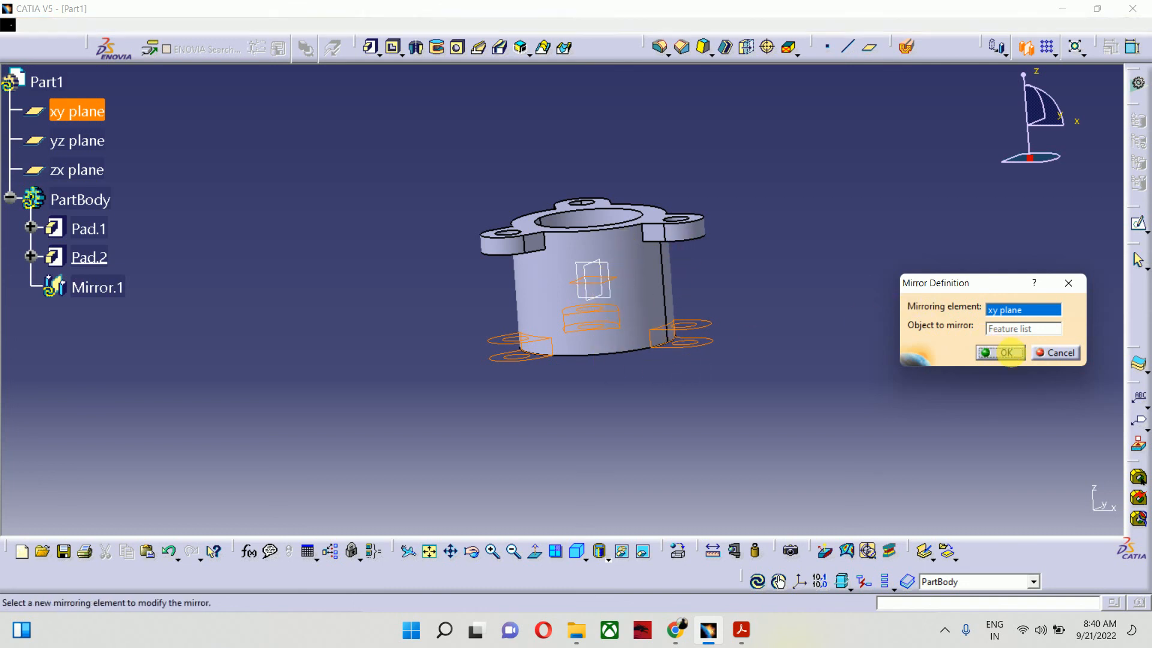
# Step: Examine the upper and lower lugs from several angles and compare the body with the PDF's solid model and top view
pyautogui.click(708, 250)
pyautogui.moveTo(661, 249); pyautogui.dragTo(528, 197, button='middle')
pyautogui.moveTo(504, 118); pyautogui.dragTo(696, 252, button='middle')
pyautogui.moveTo(507, 306); pyautogui.dragTo(529, 437, button='middle')
pyautogui.moveTo(569, 345); pyautogui.dragTo(527, 431, button='middle')
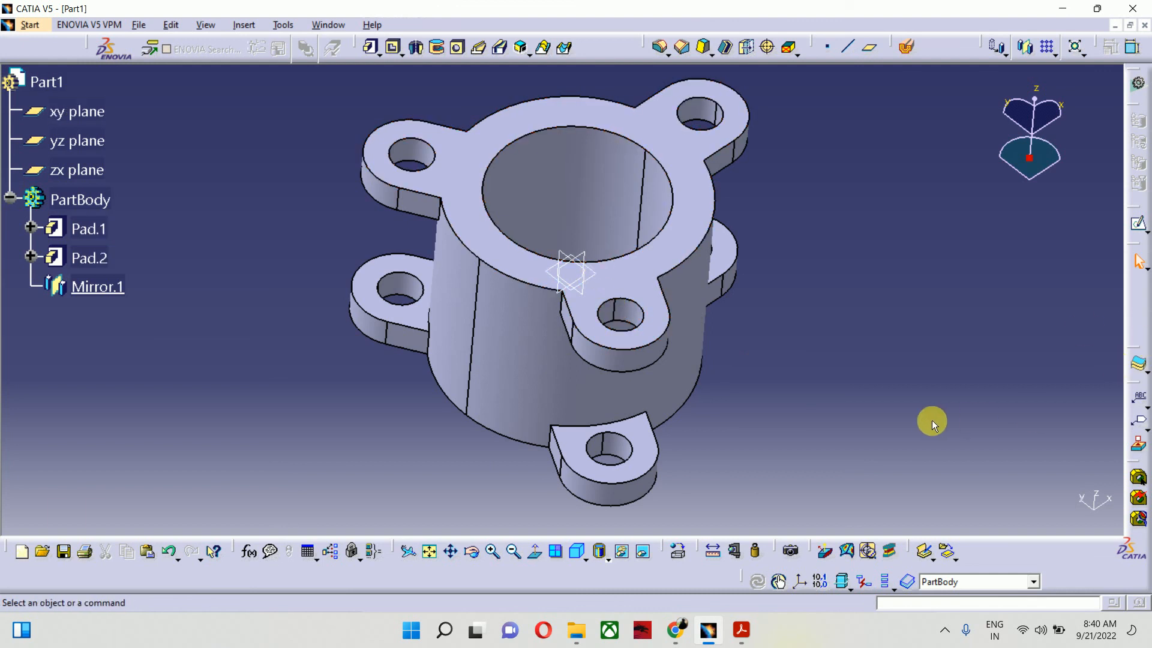
pyautogui.moveTo(804, 416); pyautogui.dragTo(510, 176, button='middle')
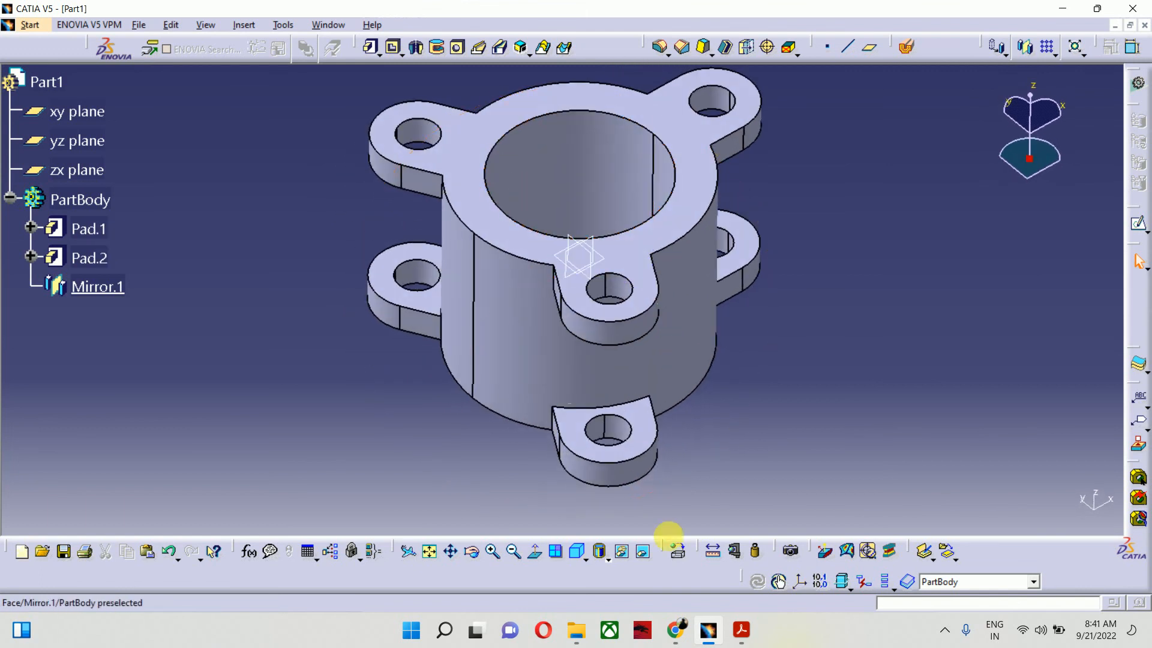
pyautogui.click(741, 629)
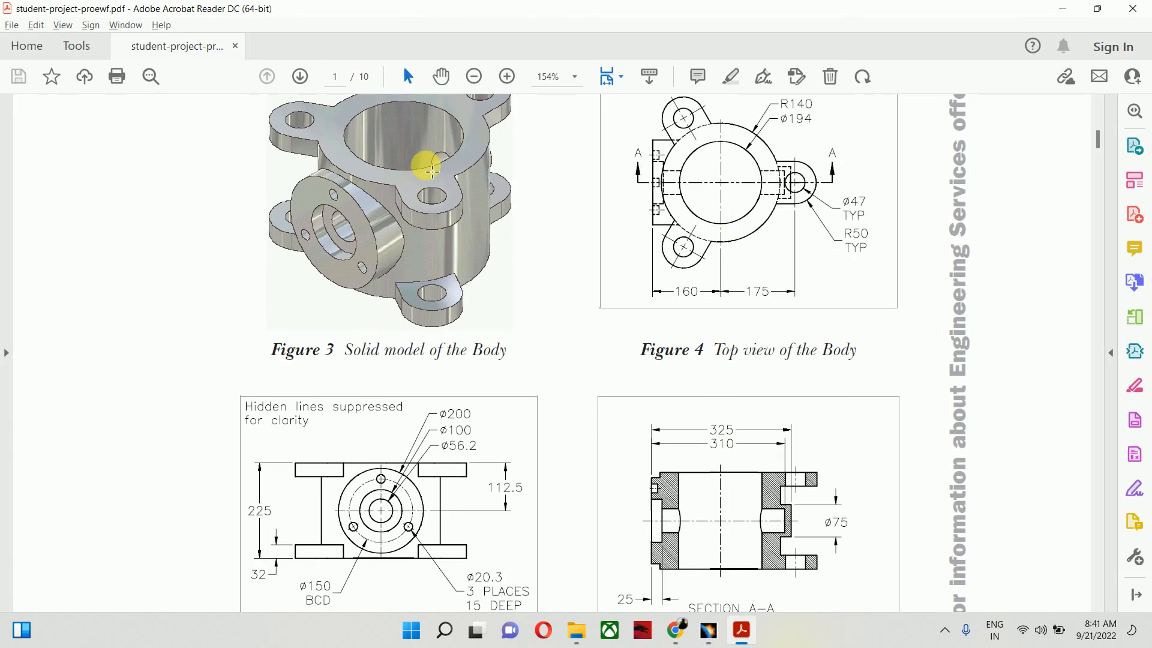
pyautogui.scroll(1, 429, 193)
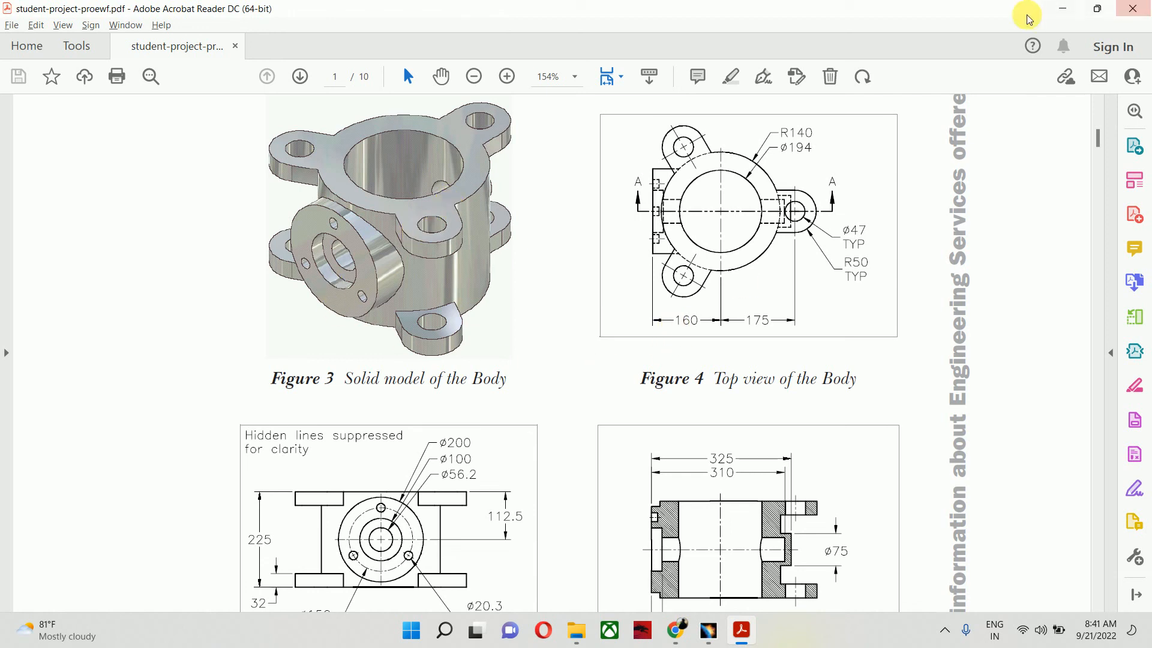
pyautogui.click(1060, 10)
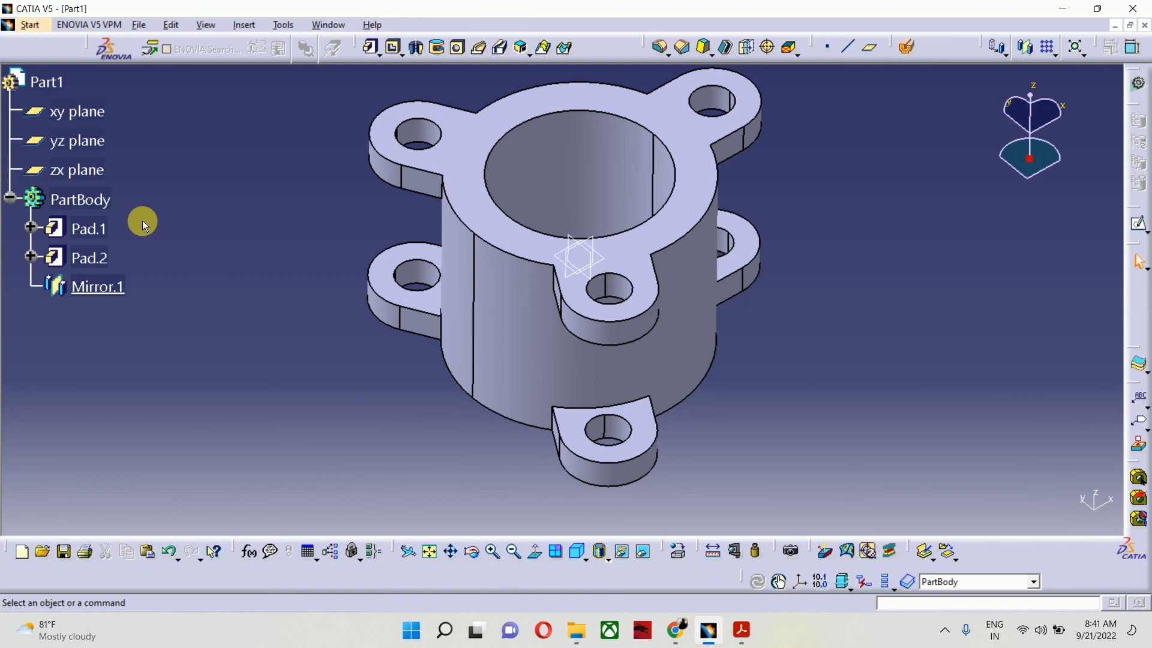
# Step: Highlight the xy, yz and zx planes in turn and examine their orientation relative to the body
pyautogui.click(93, 112)
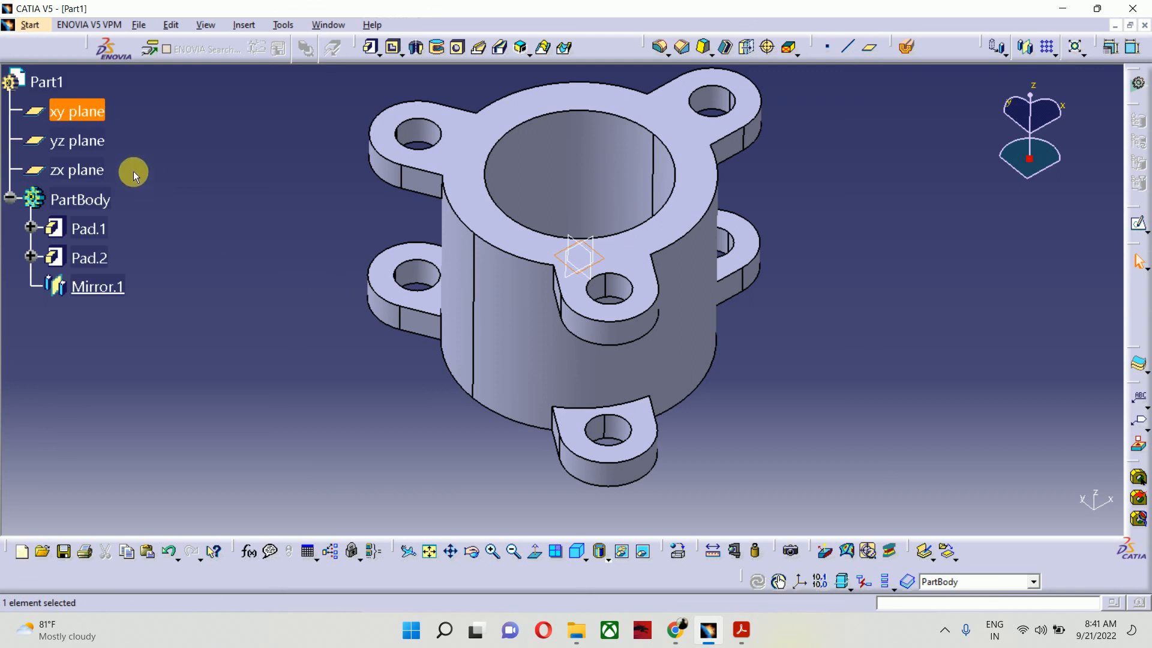
pyautogui.click(78, 141)
pyautogui.click(78, 170)
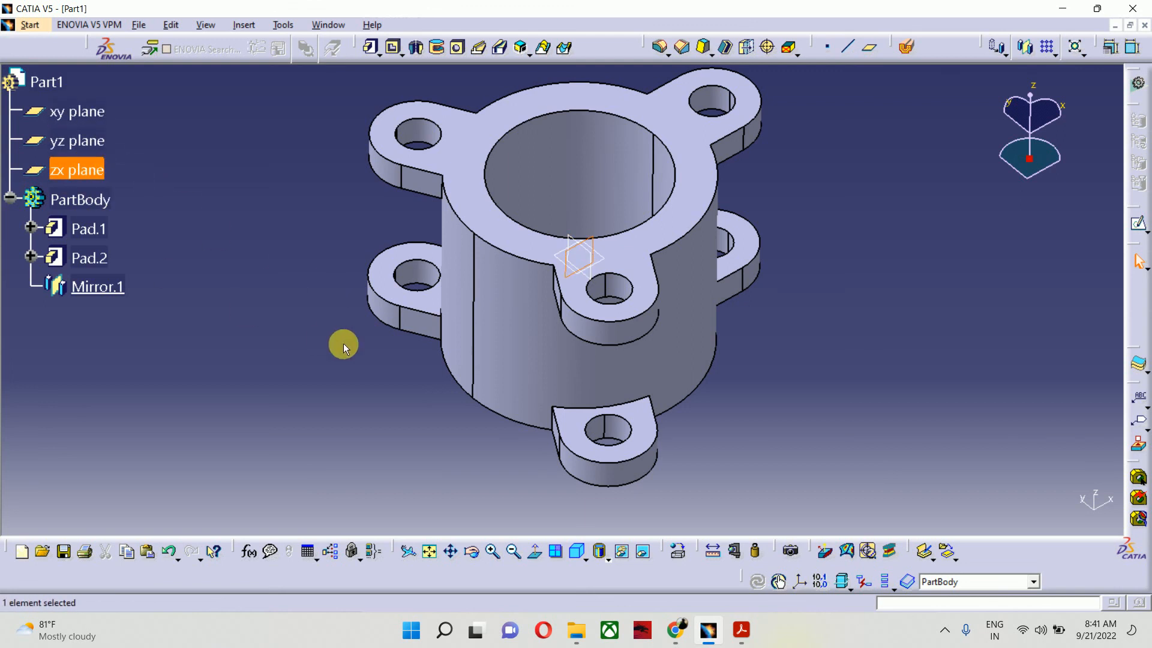
pyautogui.moveTo(343, 343); pyautogui.dragTo(494, 288, button='middle')
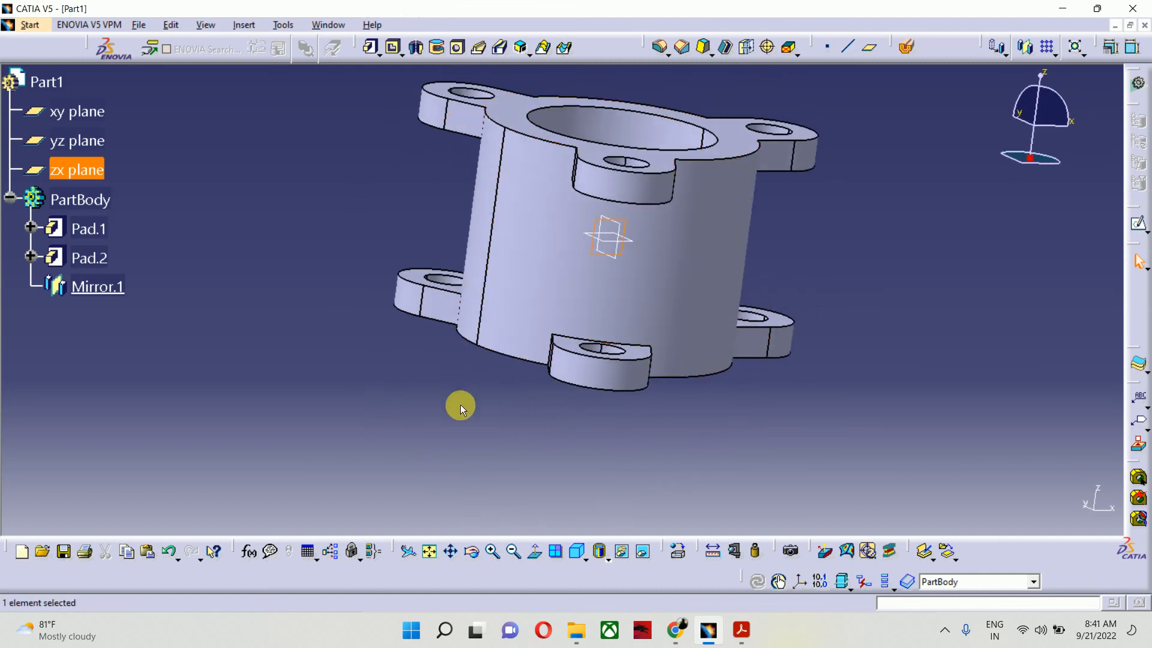
pyautogui.moveTo(460, 408); pyautogui.dragTo(478, 442, button='middle')
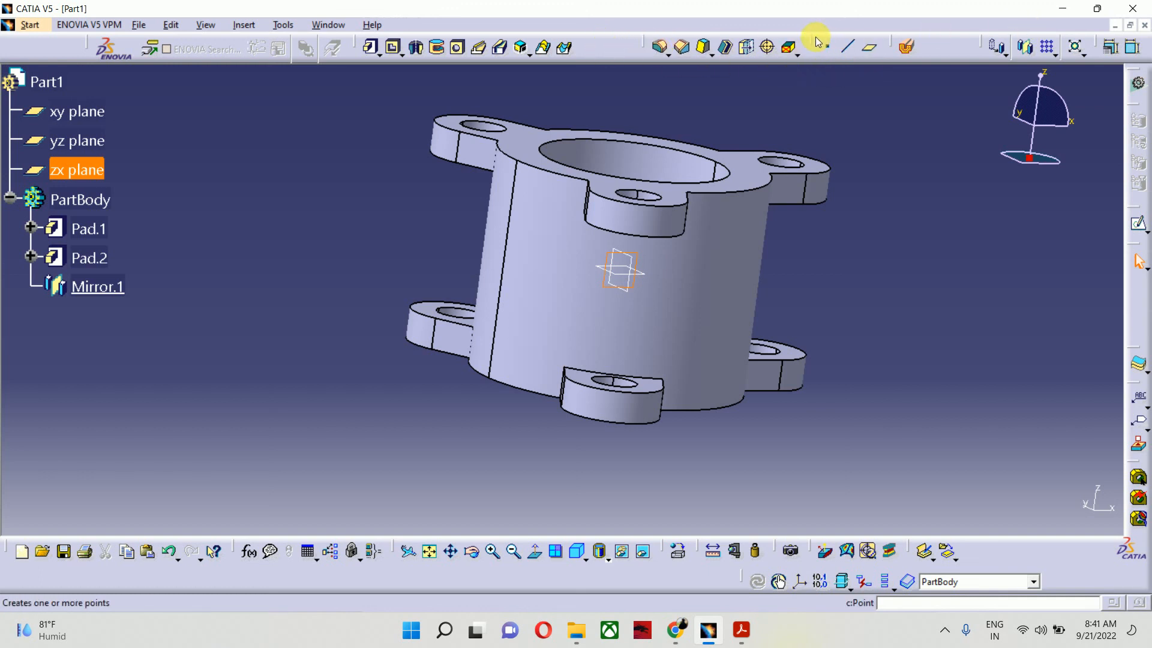
# Step: Review the list of available toolbars in the Customize dialog and close it
pyautogui.moveTo(814, 37)
pyautogui.mouseDown()
pyautogui.moveTo(814, 119)
pyautogui.moveTo(831, 110)
pyautogui.moveTo(824, 33)
pyautogui.moveTo(823, 48)
pyautogui.mouseUp()
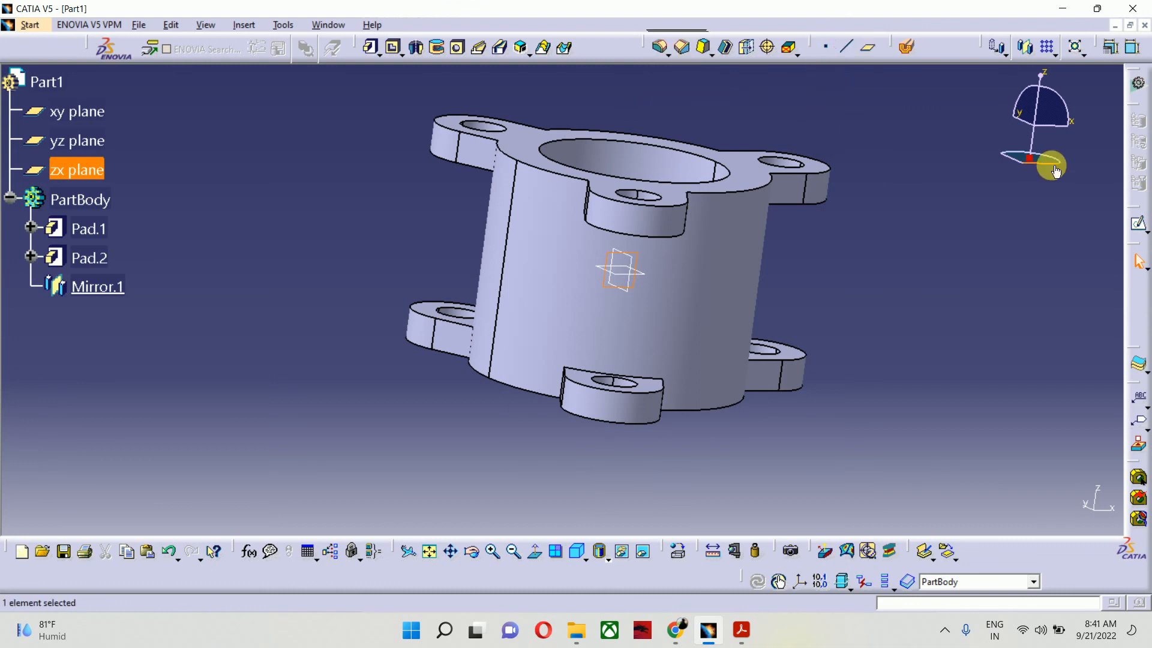
pyautogui.rightClick(1130, 311)
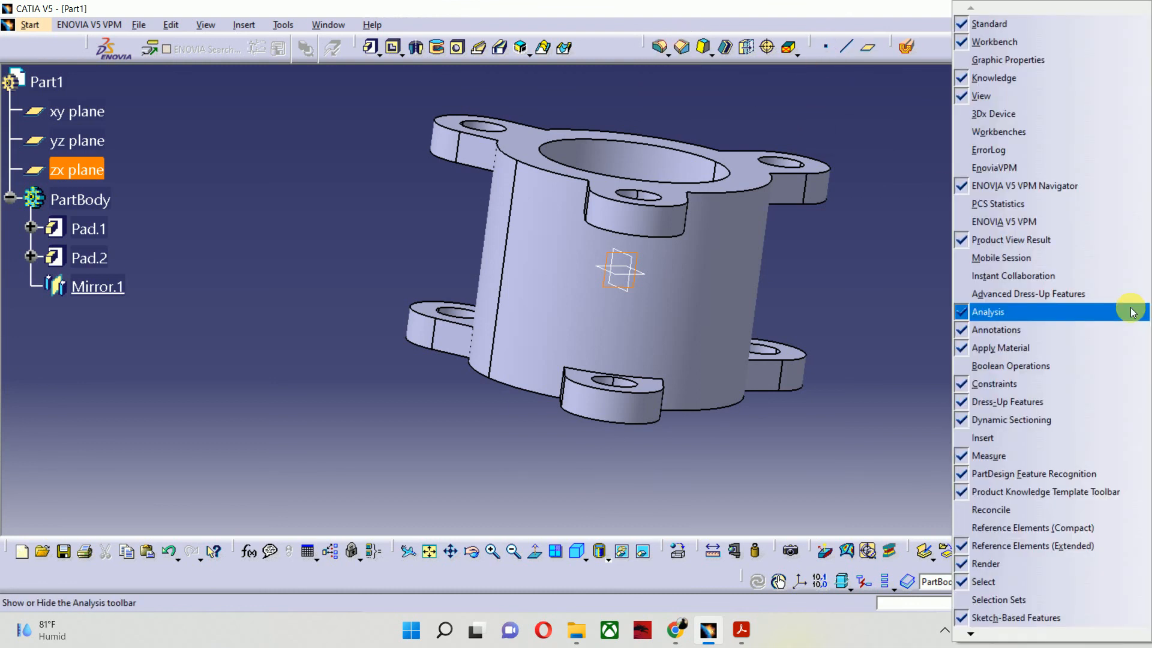
pyautogui.moveTo(972, 635)
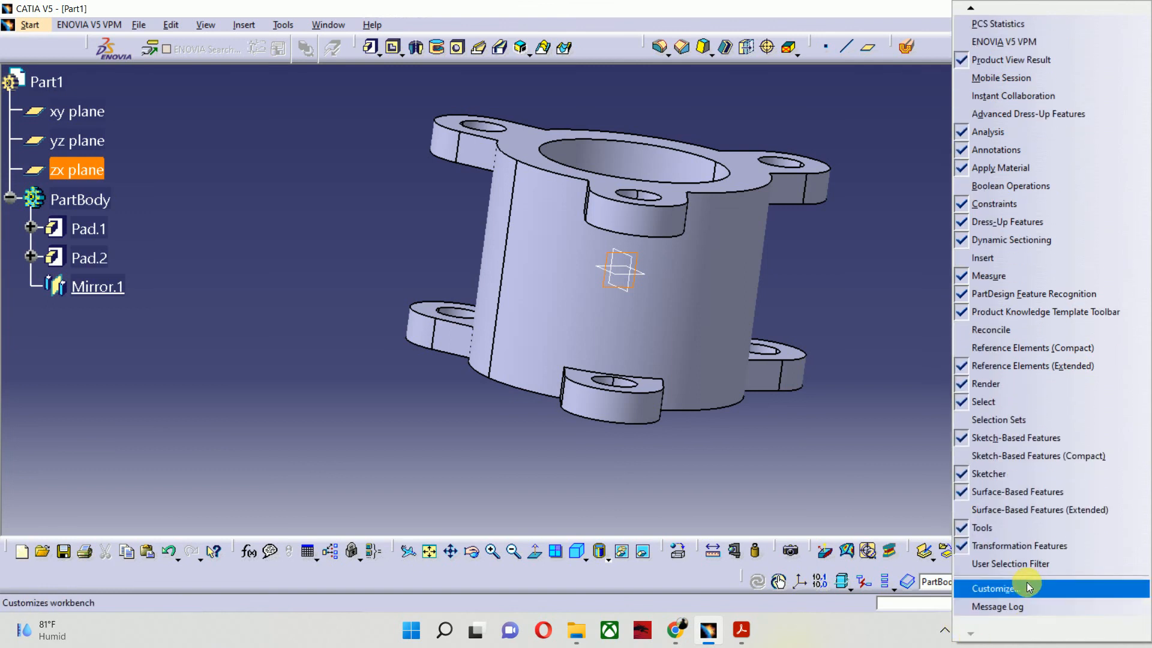
pyautogui.click(1020, 589)
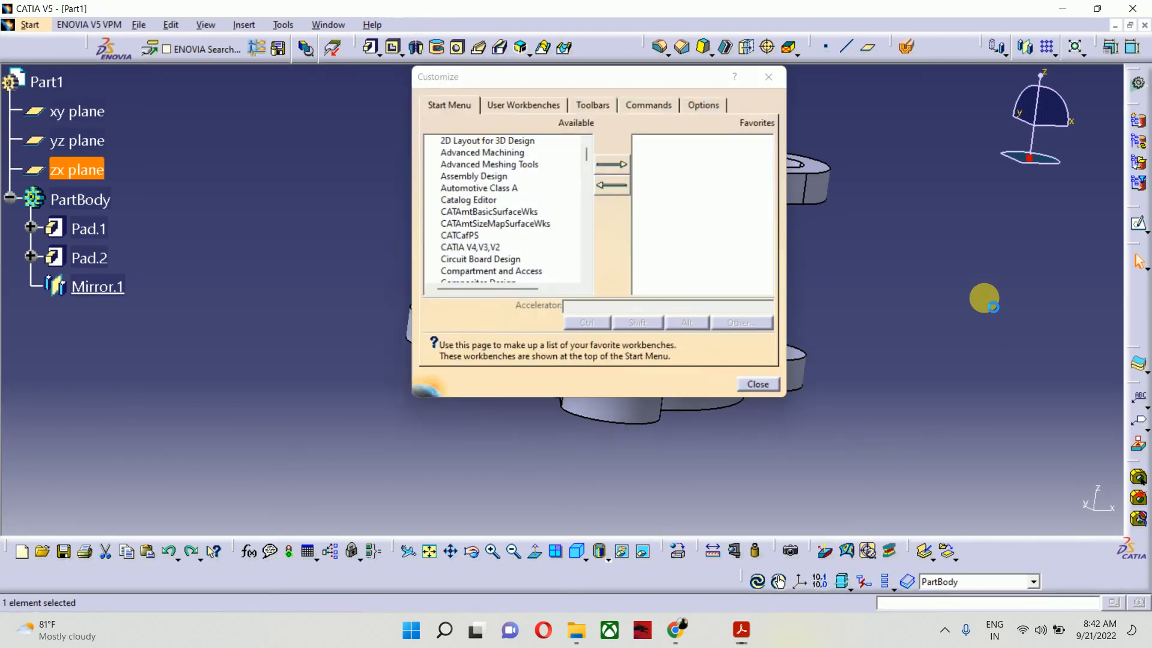
pyautogui.click(601, 104)
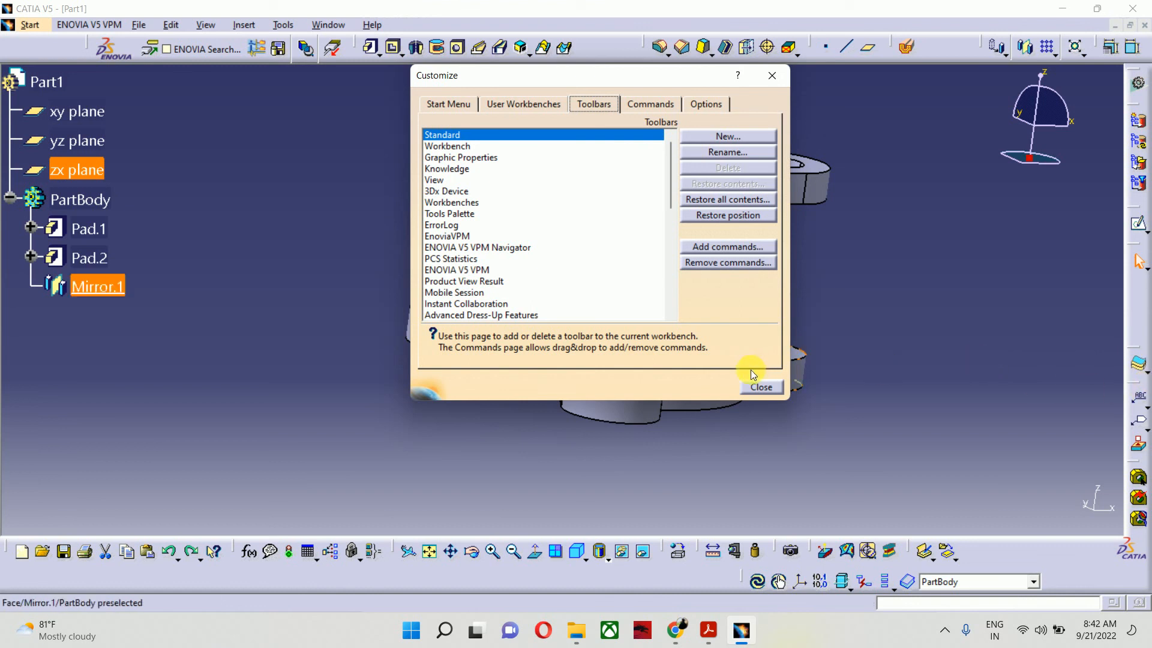
pyautogui.click(757, 386)
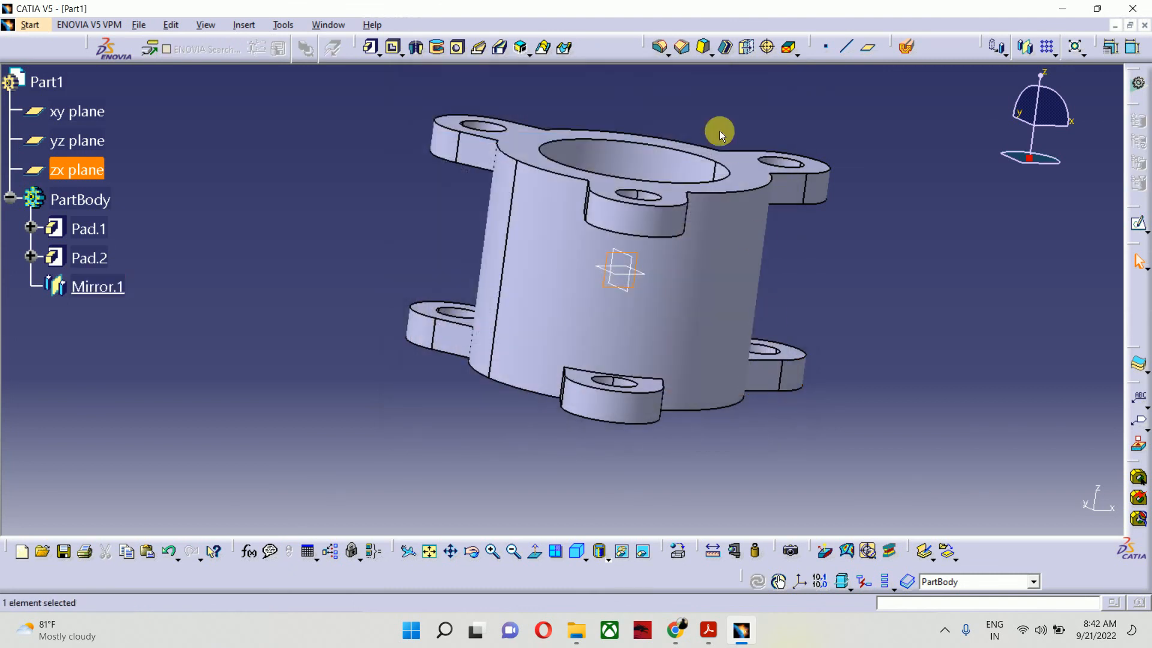
# Step: Compare the body with the PDF's solid model and top view, and examine the xy and zx planes' orientation on it
pyautogui.moveTo(403, 194); pyautogui.dragTo(646, 191, button='middle')
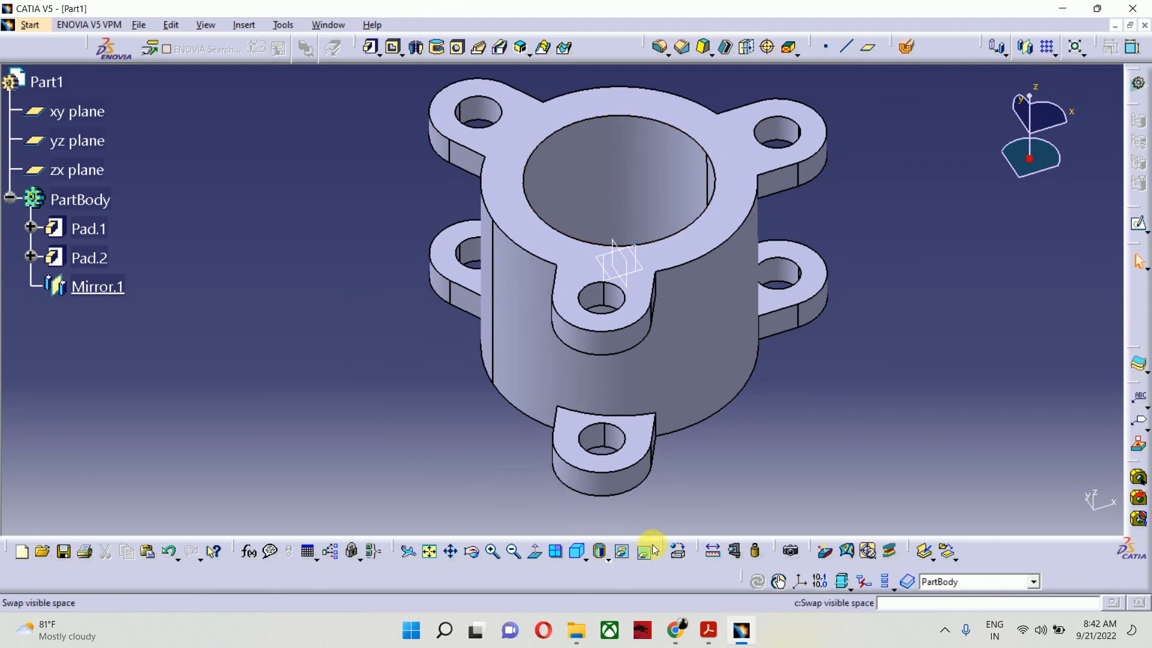
pyautogui.click(706, 635)
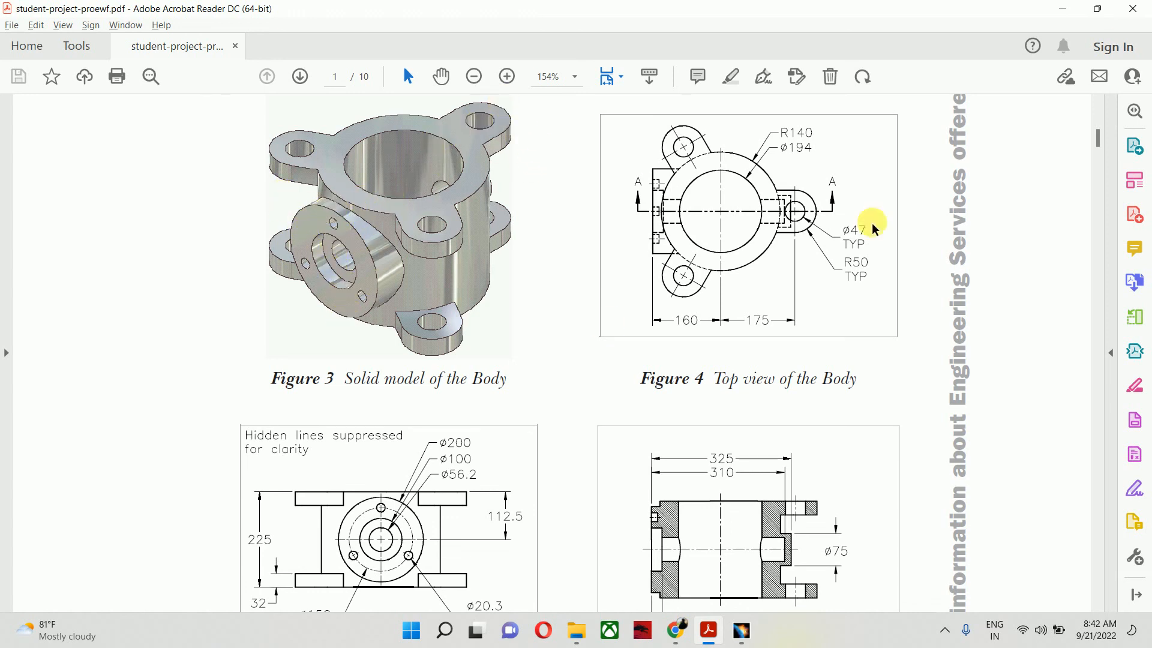
pyautogui.click(1063, 9)
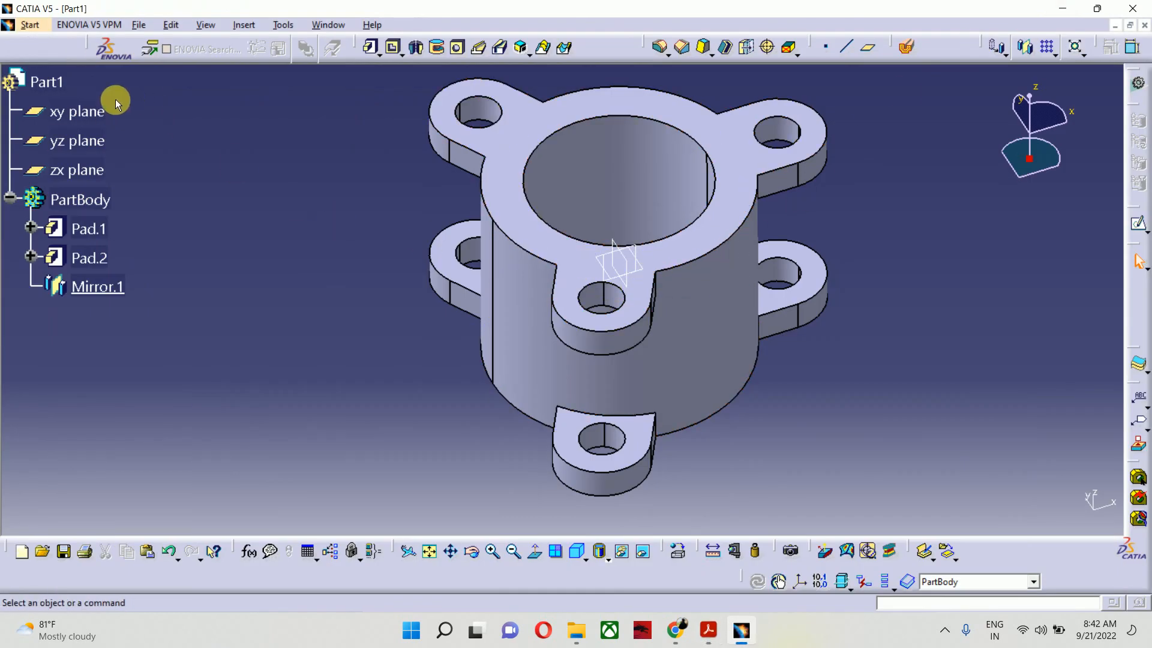
pyautogui.click(81, 111)
pyautogui.moveTo(345, 287); pyautogui.dragTo(339, 189, button='middle')
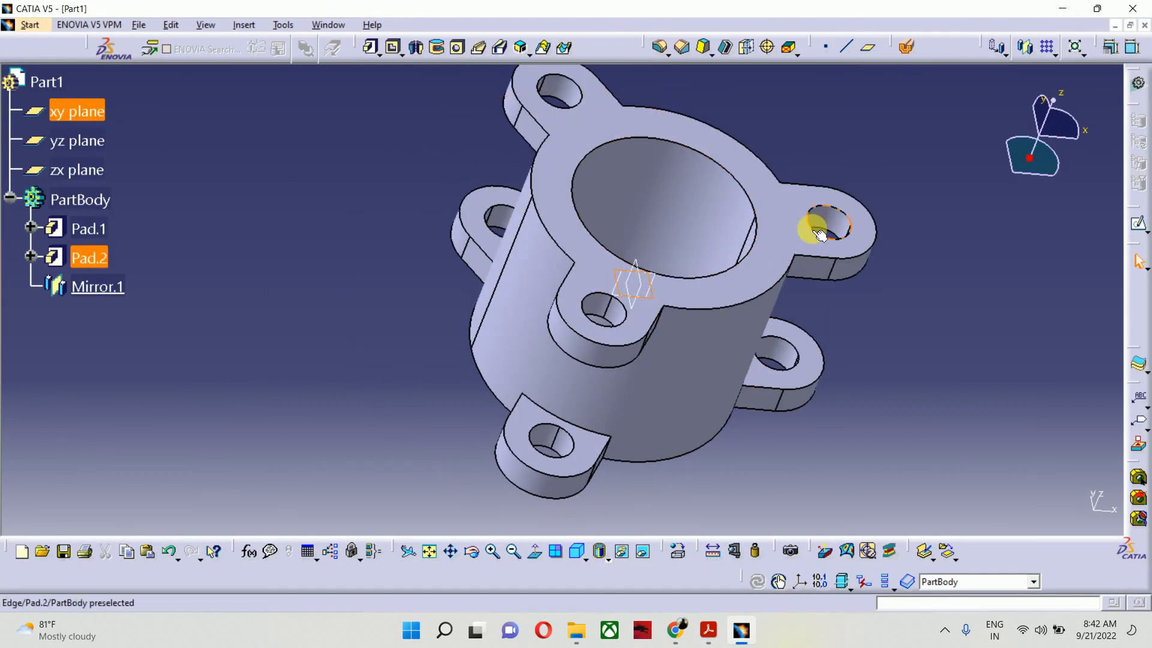
pyautogui.moveTo(812, 226); pyautogui.dragTo(585, 157, button='middle')
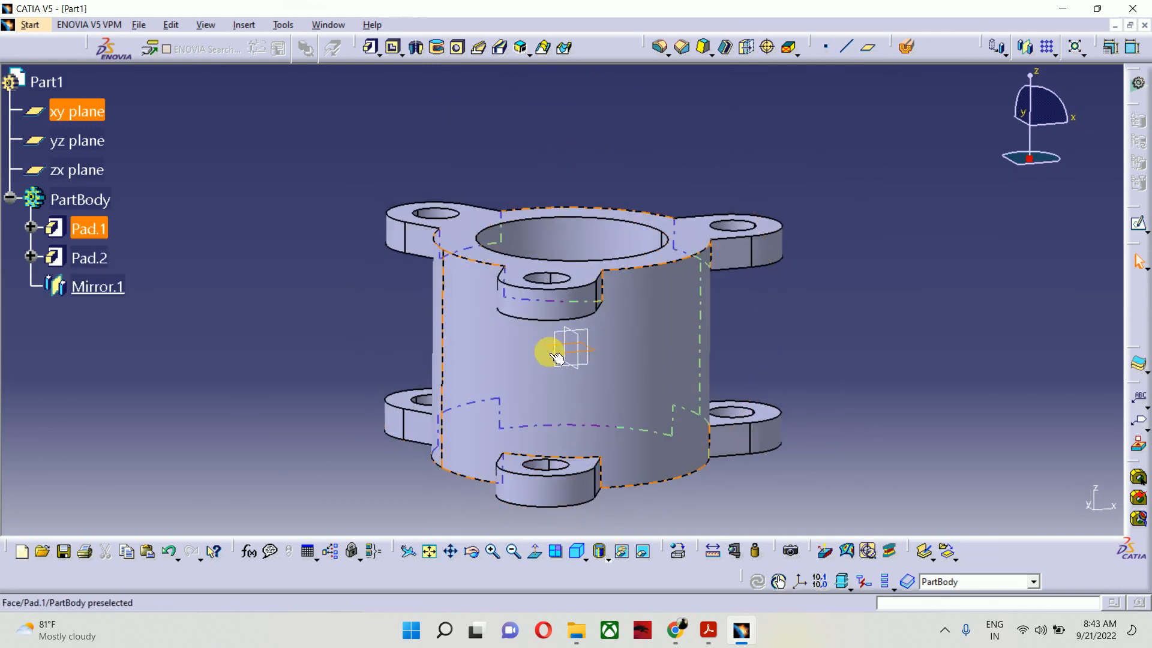
pyautogui.moveTo(553, 370); pyautogui.dragTo(541, 322, button='middle')
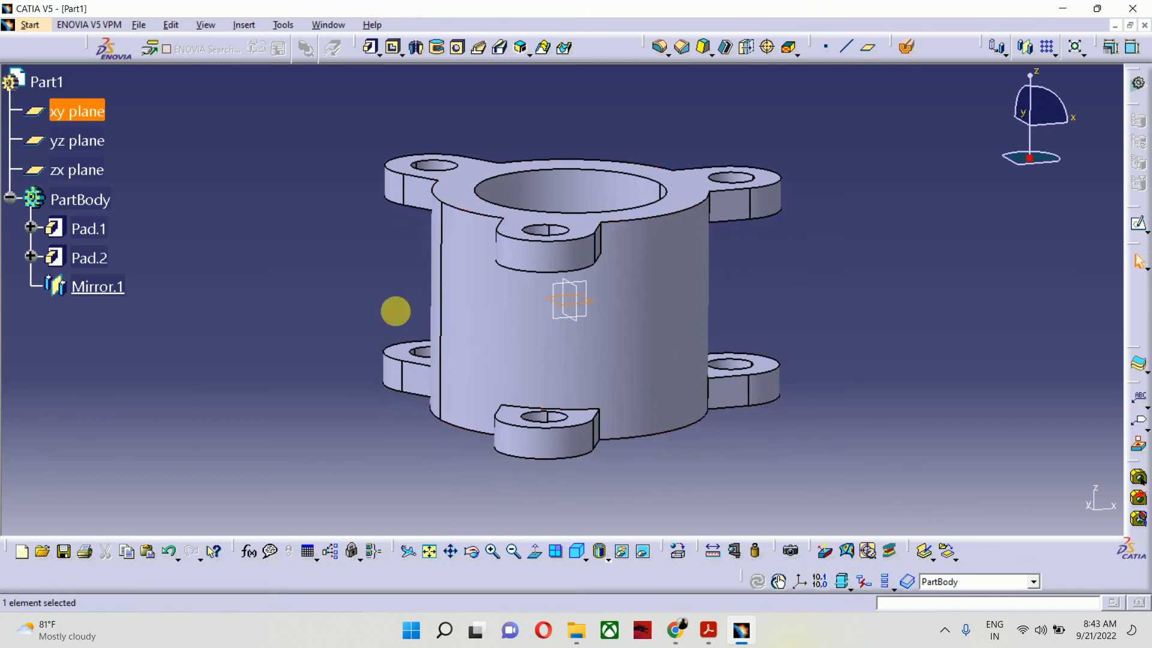
pyautogui.click(83, 179)
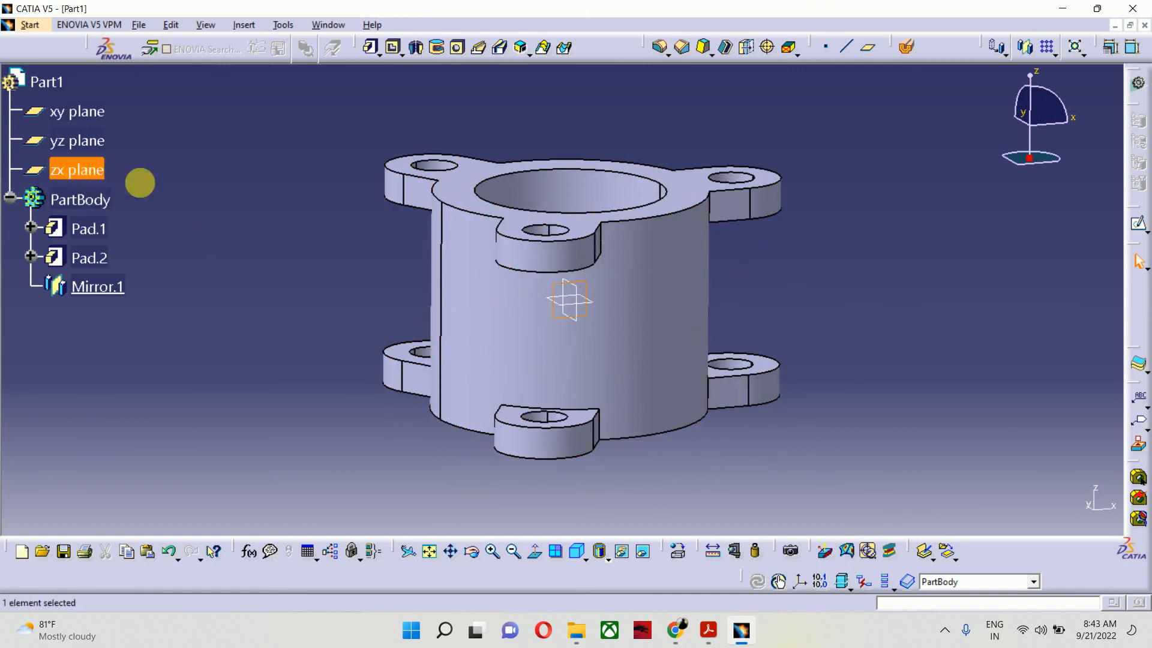
pyautogui.moveTo(552, 85); pyautogui.dragTo(581, 314, button='middle')
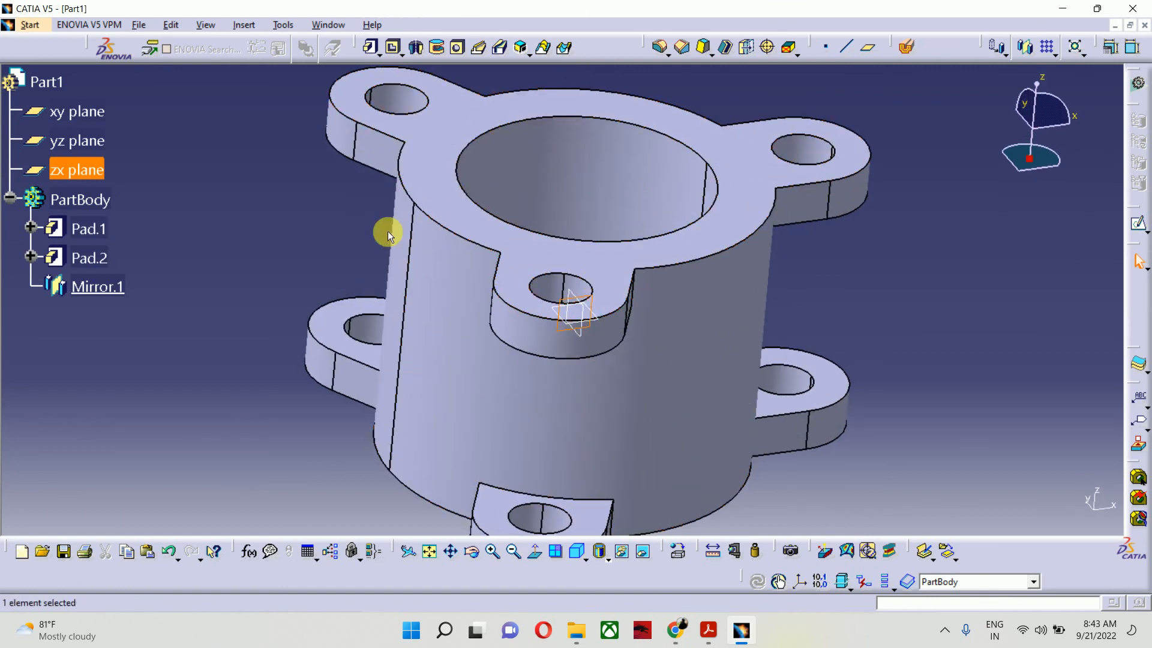
pyautogui.moveTo(386, 232); pyautogui.dragTo(412, 352, button='middle')
pyautogui.click(386, 311)
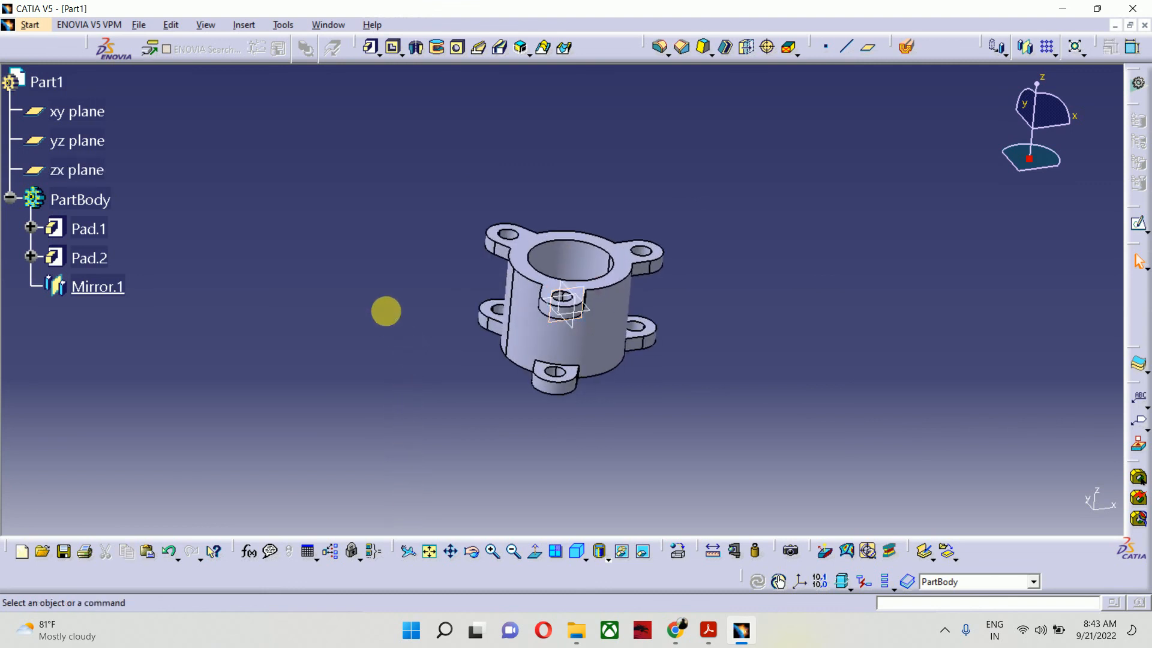
# Step: Define a new plane offset 160 mm from the yz plane, following the distance in the PDF's top view
pyautogui.click(81, 148)
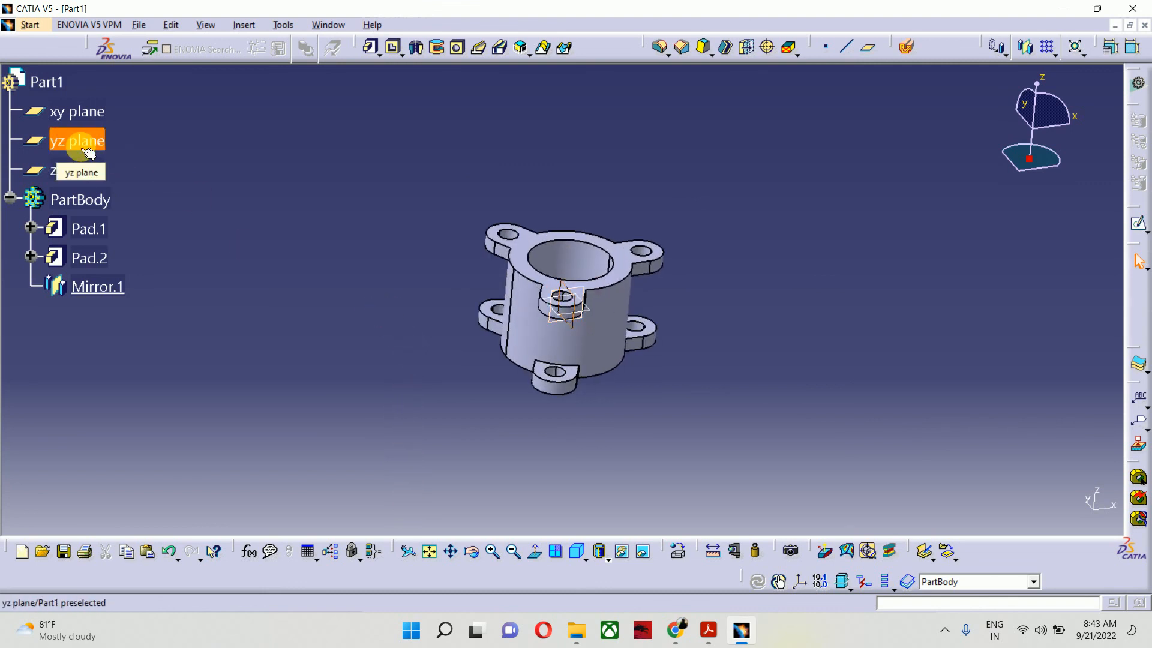
pyautogui.moveTo(560, 365); pyautogui.dragTo(467, 429, button='middle')
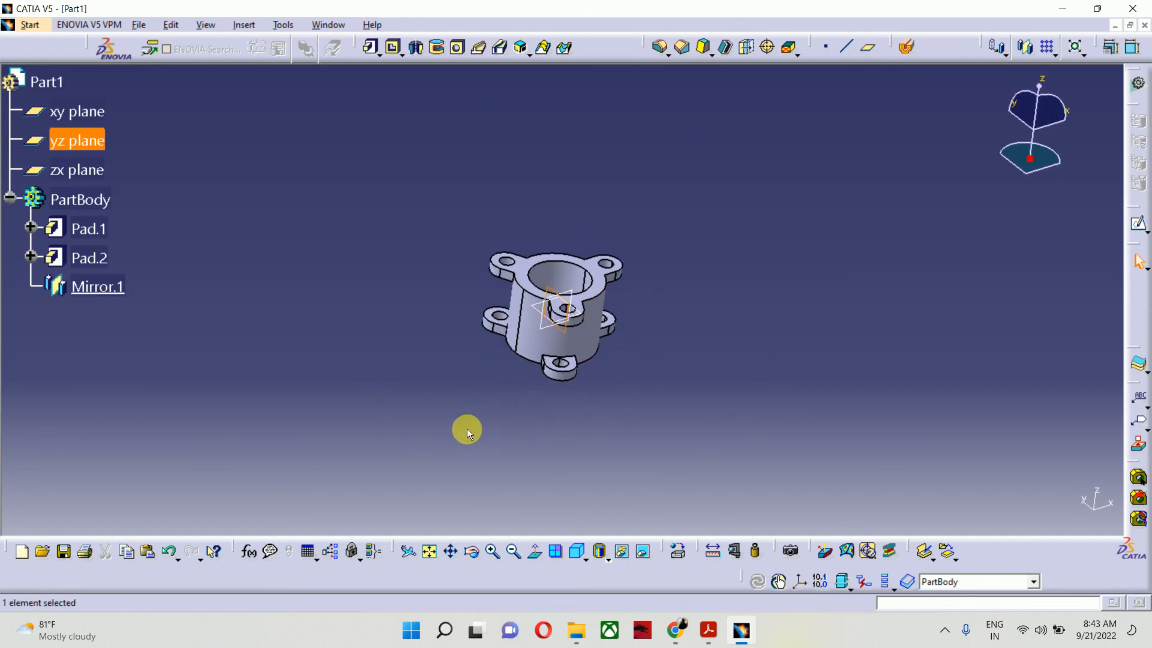
pyautogui.moveTo(664, 459); pyautogui.dragTo(798, 360, button='middle')
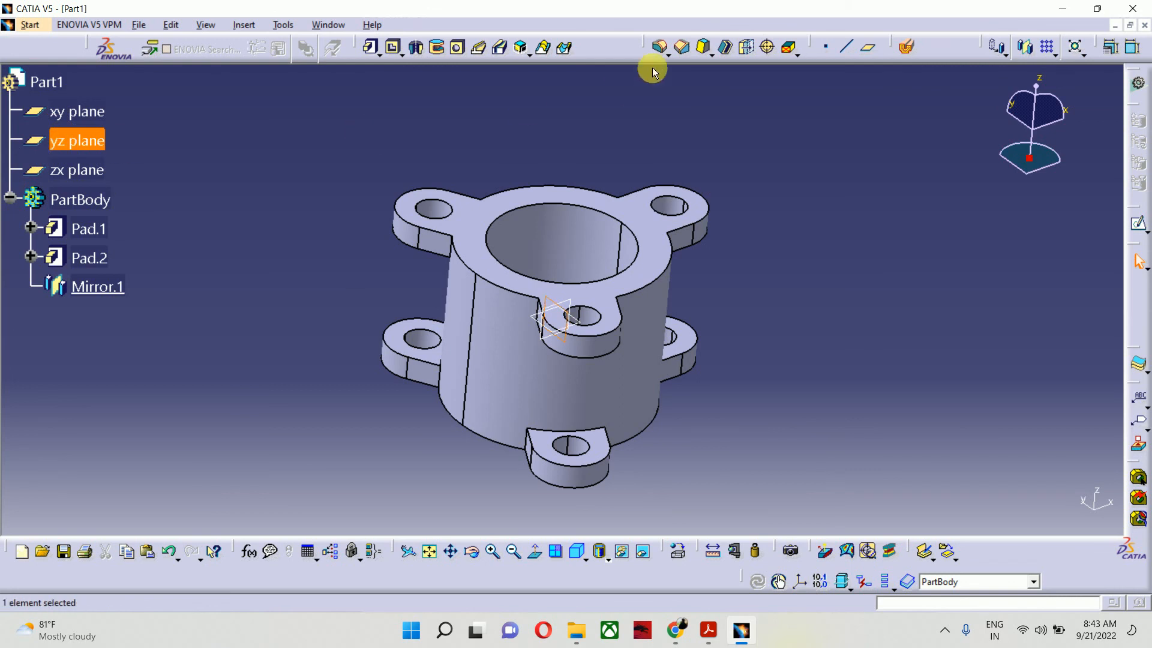
pyautogui.click(871, 50)
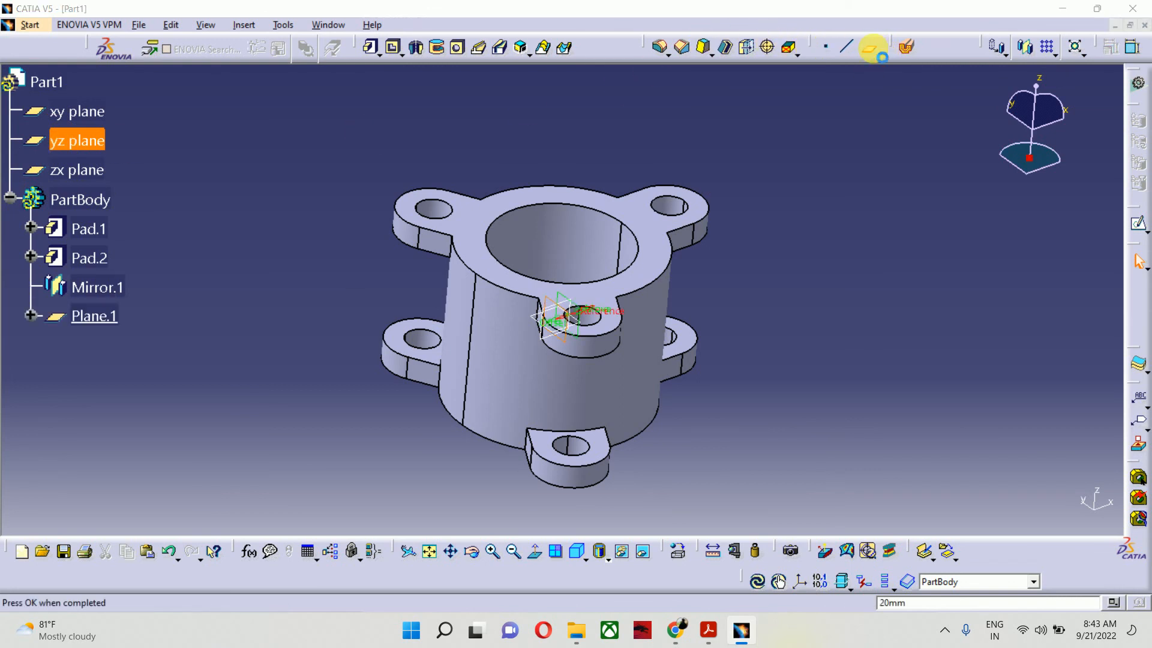
pyautogui.moveTo(846, 97); pyautogui.dragTo(843, 130)
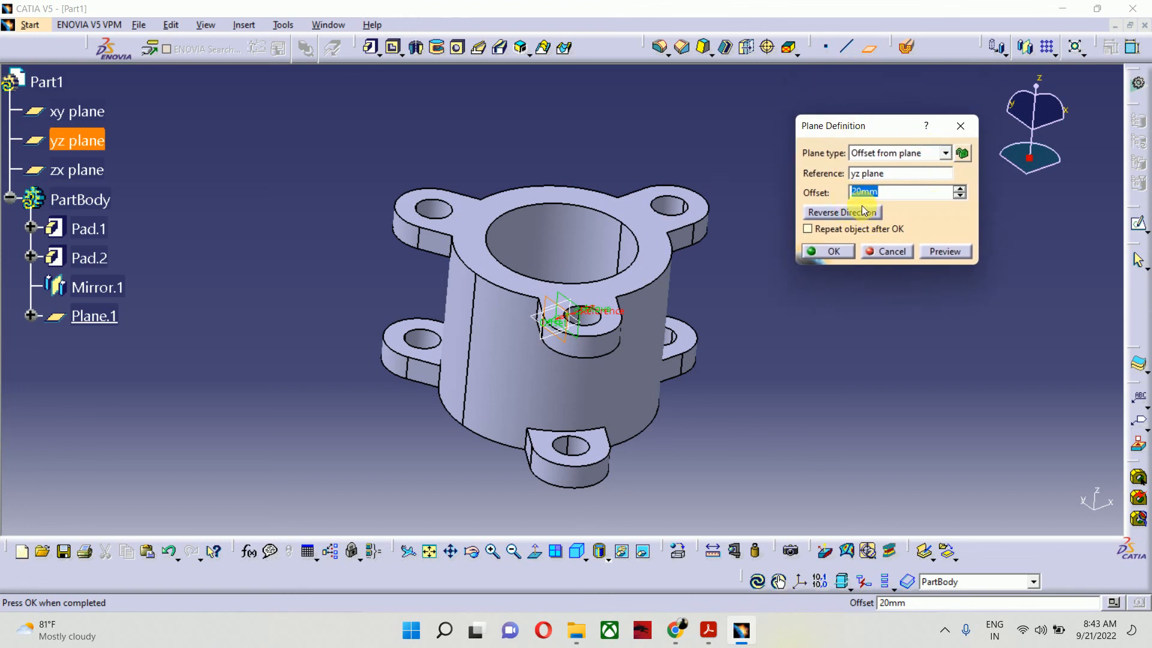
pyautogui.click(700, 629)
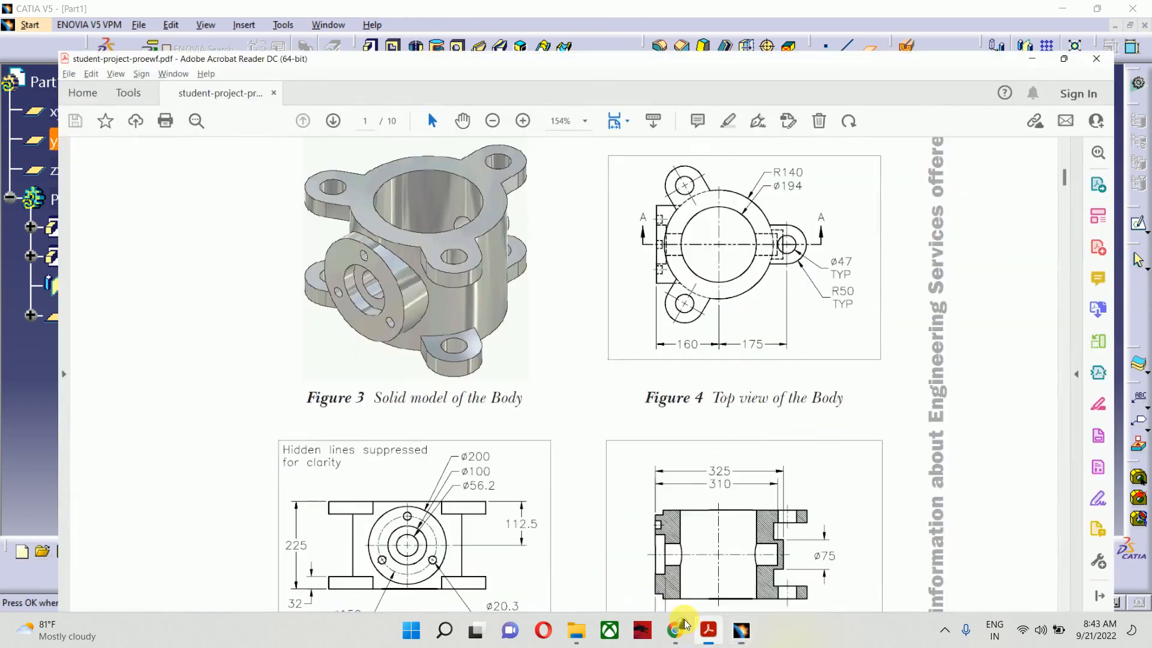
pyautogui.click(1063, 10)
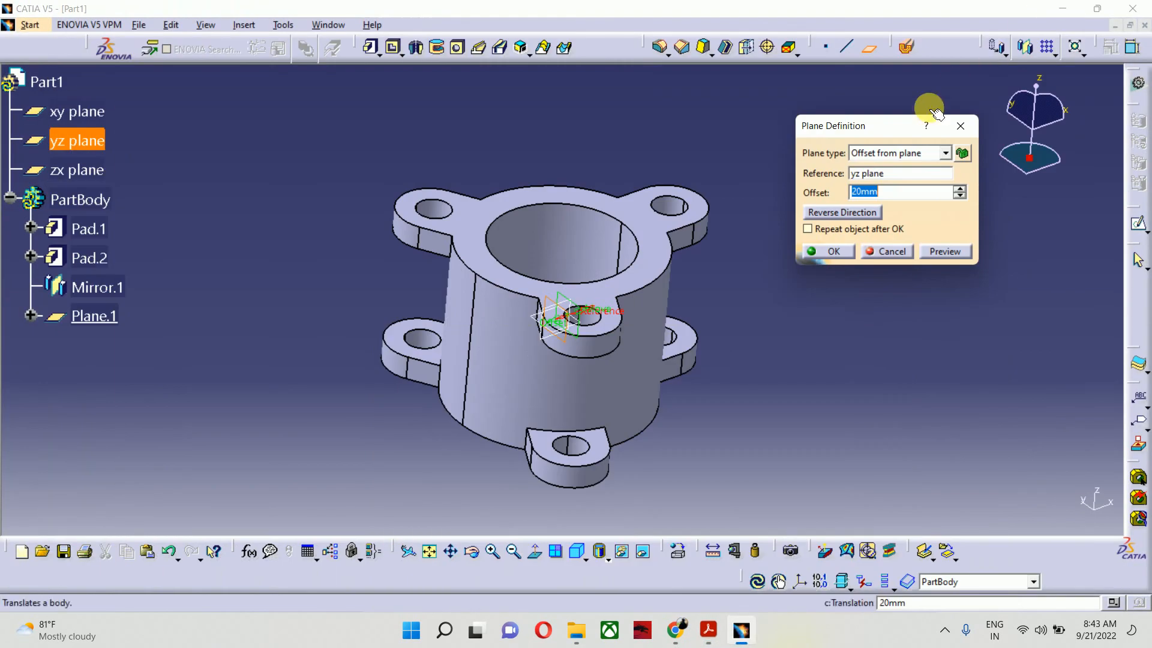
pyautogui.write('16')
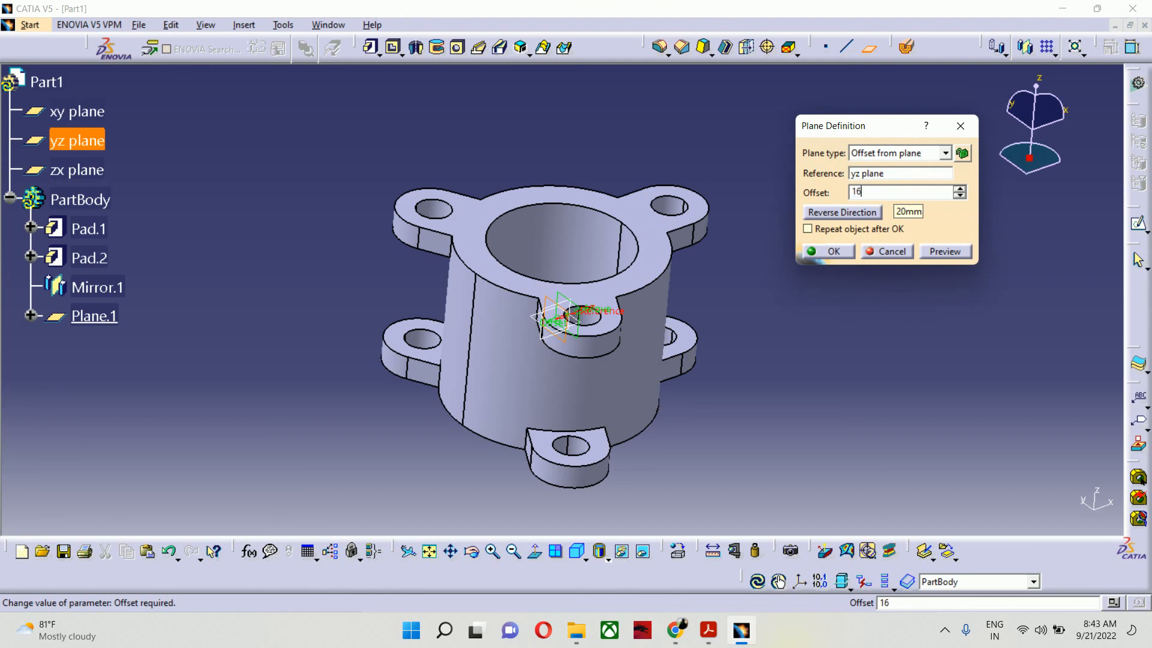
pyautogui.write('0')
pyautogui.click(829, 383)
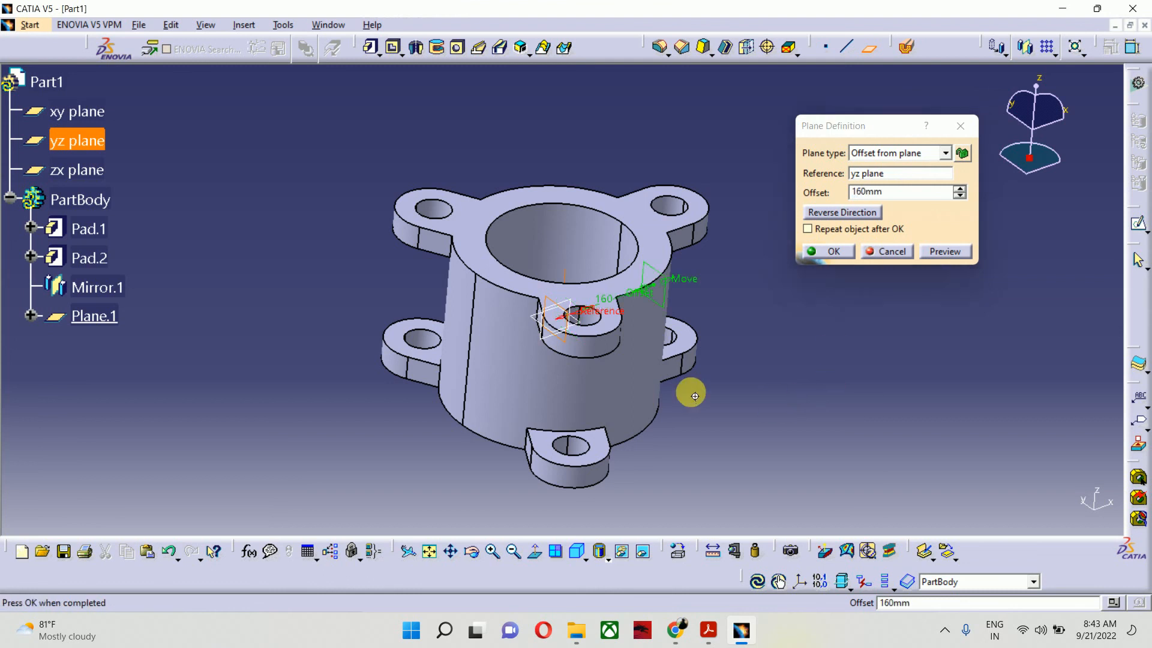
# Step: Reverse the new plane's offset direction so it lies on the opposite side of the cylinder, and create it
pyautogui.moveTo(694, 396); pyautogui.dragTo(653, 319, button='middle')
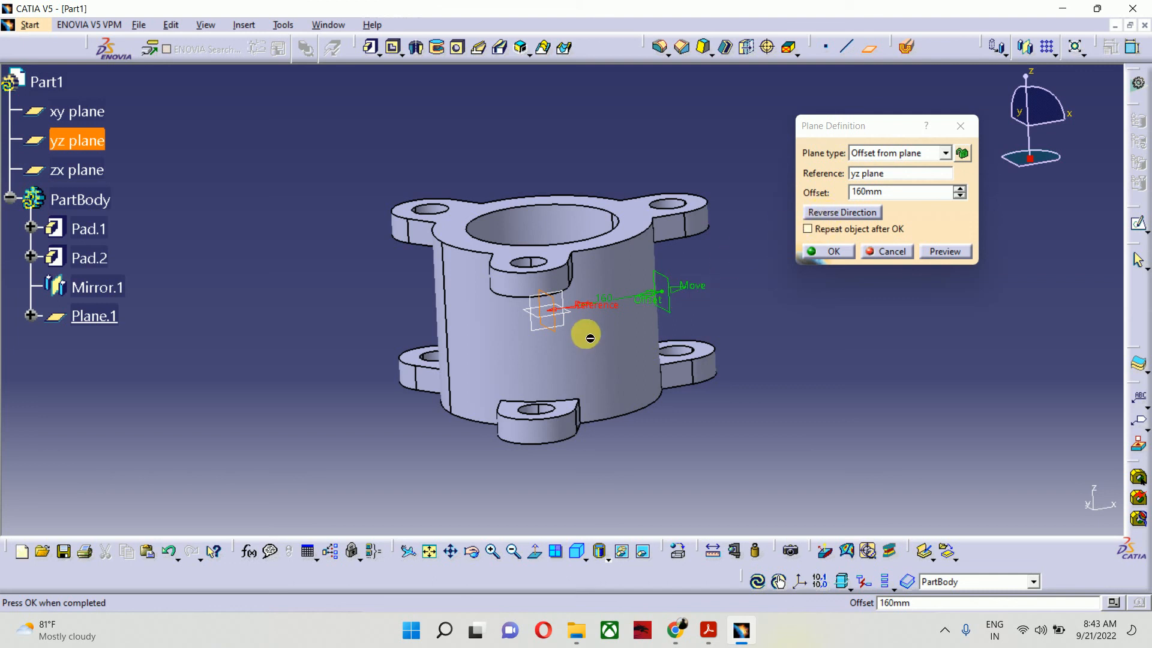
pyautogui.moveTo(586, 332)
pyautogui.keyDown('ctrl'); pyautogui.mouseDown(button='middle')
pyautogui.moveTo(570, 239)
pyautogui.moveTo(570, 345)
pyautogui.mouseUp(button='middle'); pyautogui.keyUp('ctrl')
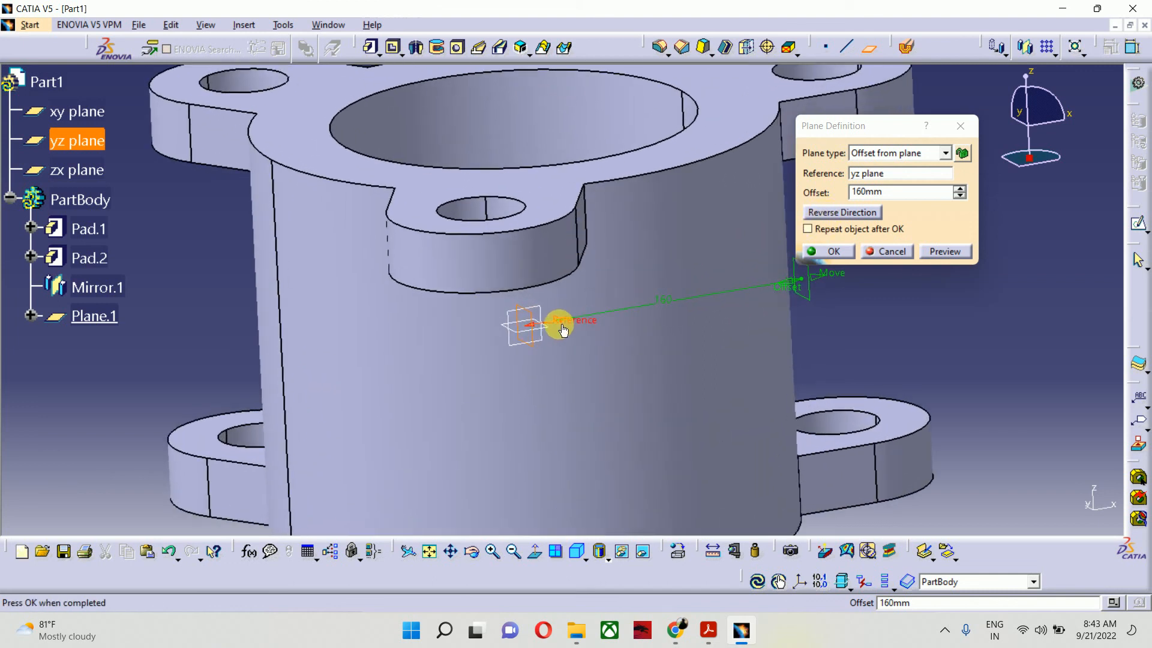
pyautogui.click(562, 329)
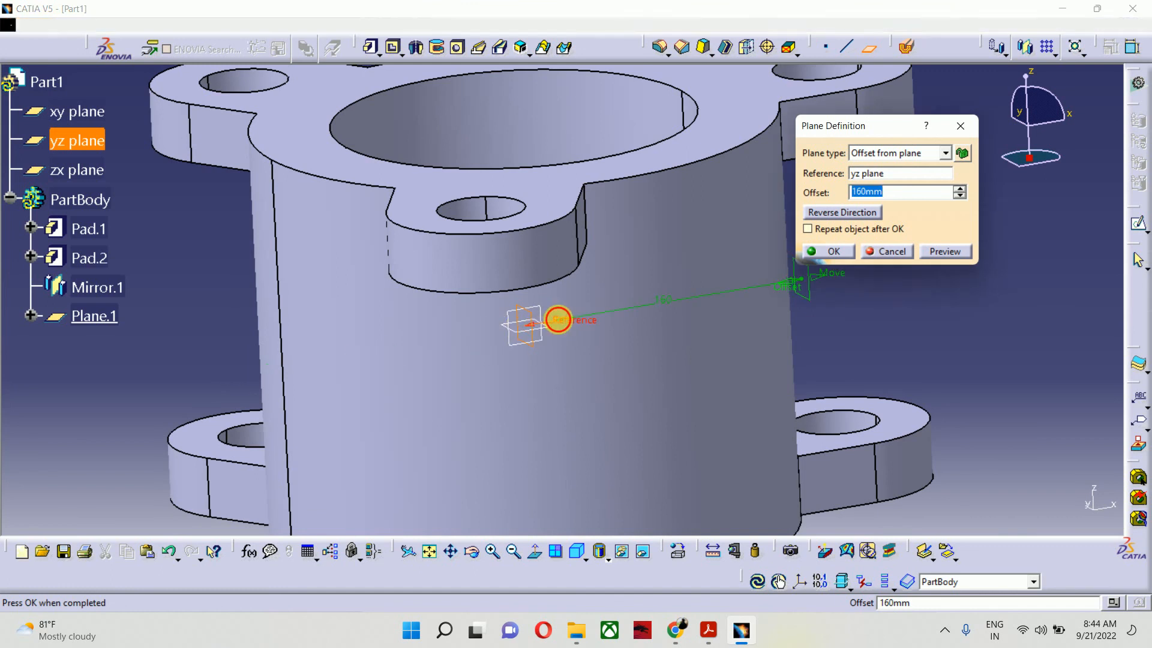
pyautogui.click(495, 330)
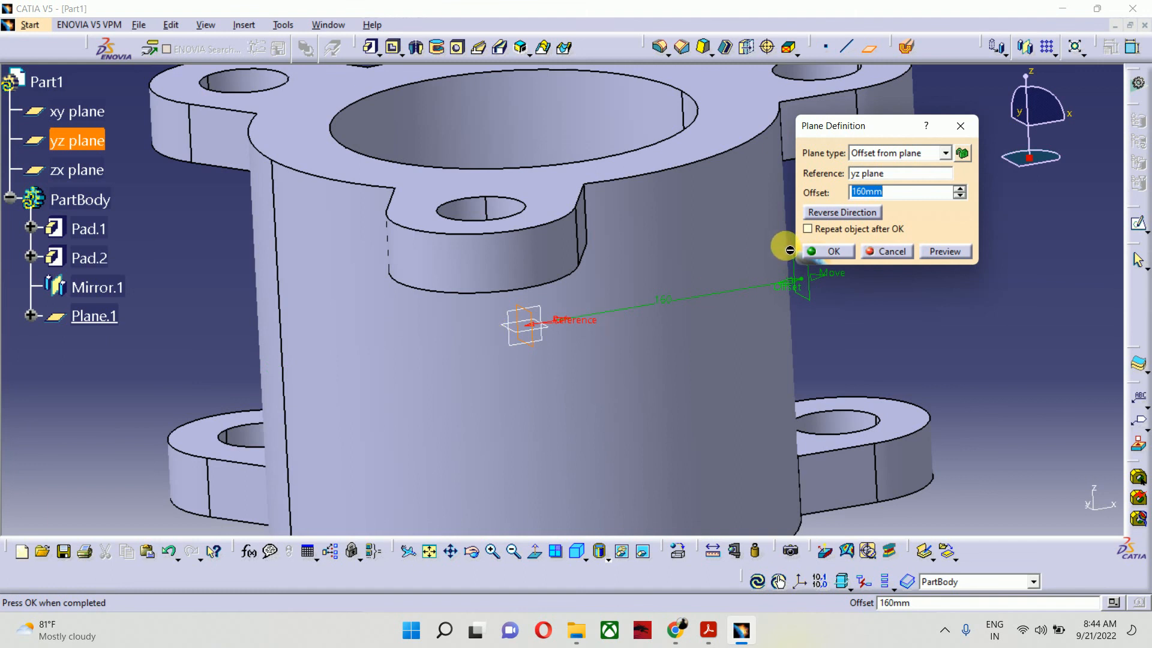
pyautogui.click(825, 216)
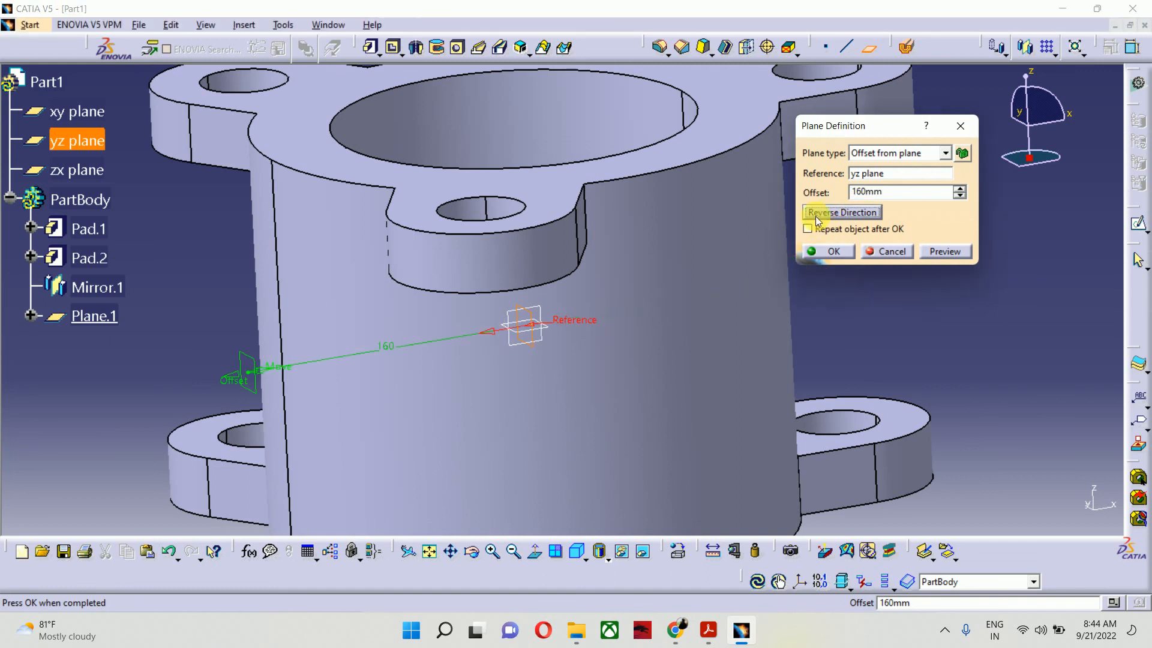
pyautogui.click(817, 263)
# Step: Start a sketch on the new offset plane and draw a circle of about 101 mm radius centred on the origin
pyautogui.moveTo(831, 244); pyautogui.dragTo(831, 306, button='middle')
pyautogui.click(362, 343)
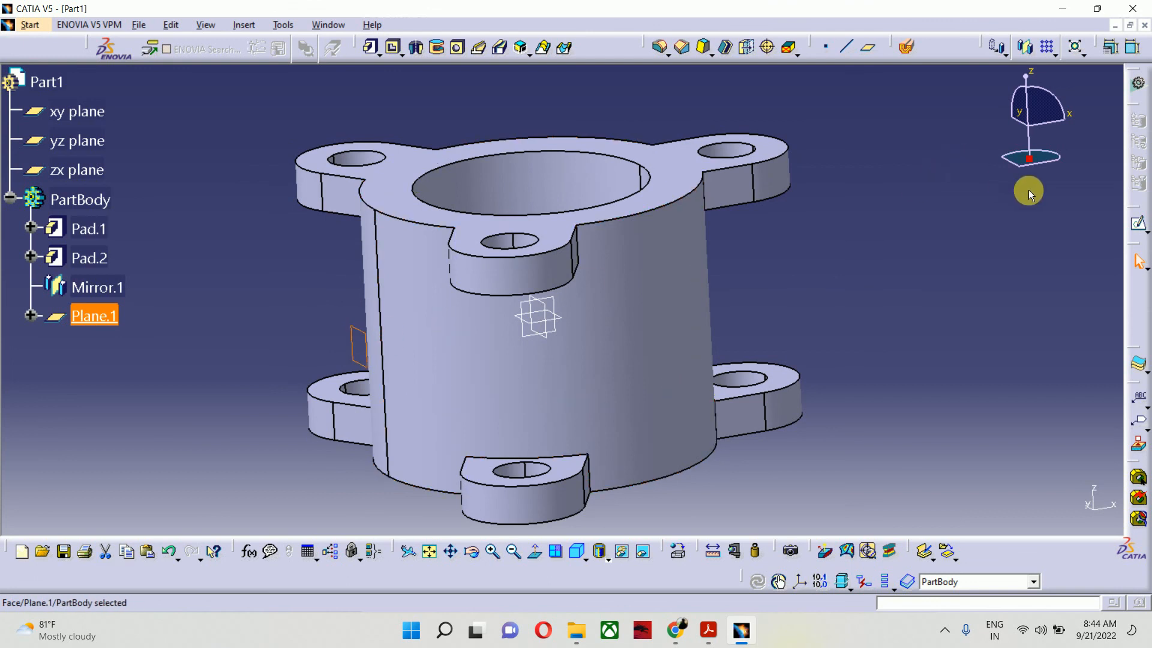
pyautogui.click(1139, 225)
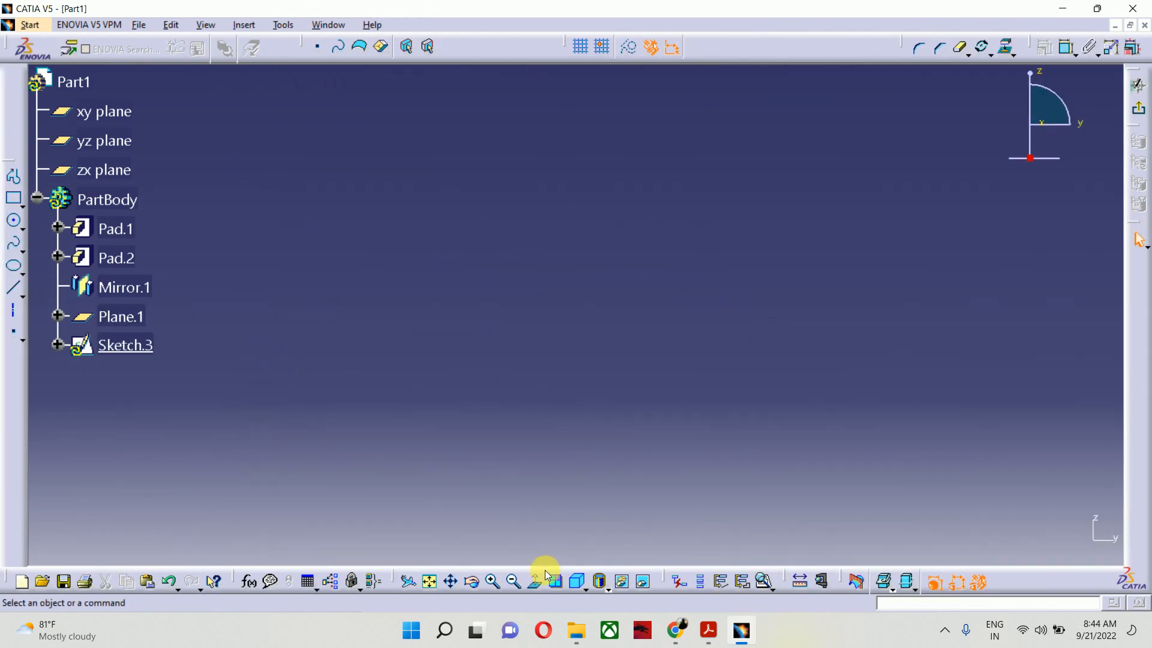
pyautogui.click(431, 581)
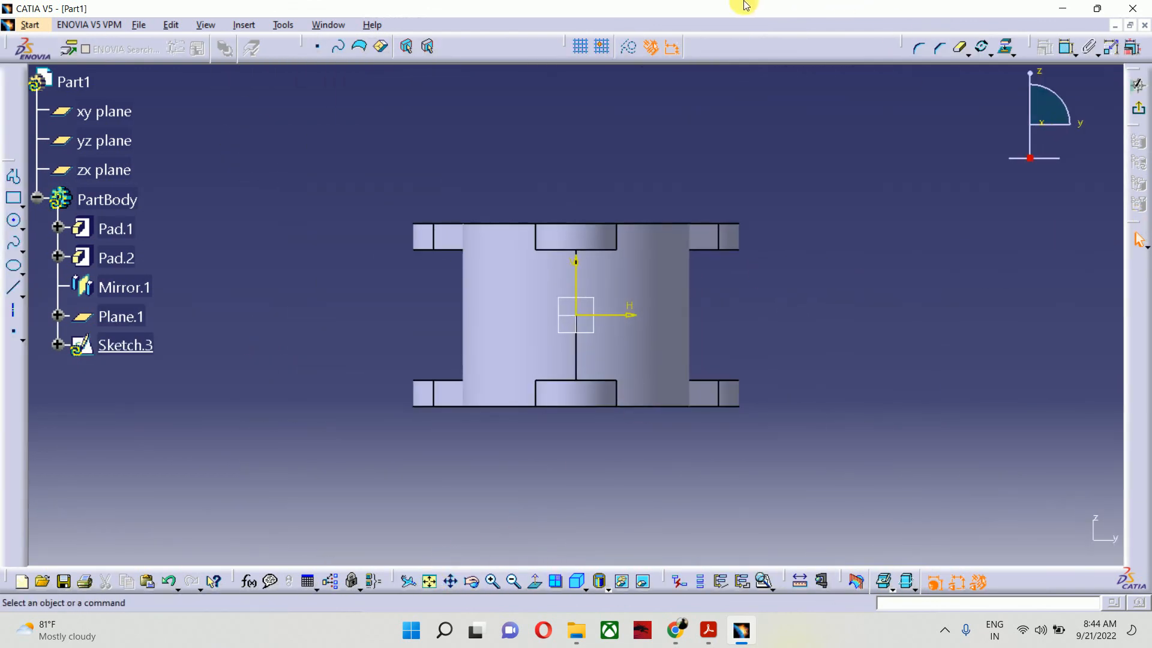
pyautogui.click(14, 221)
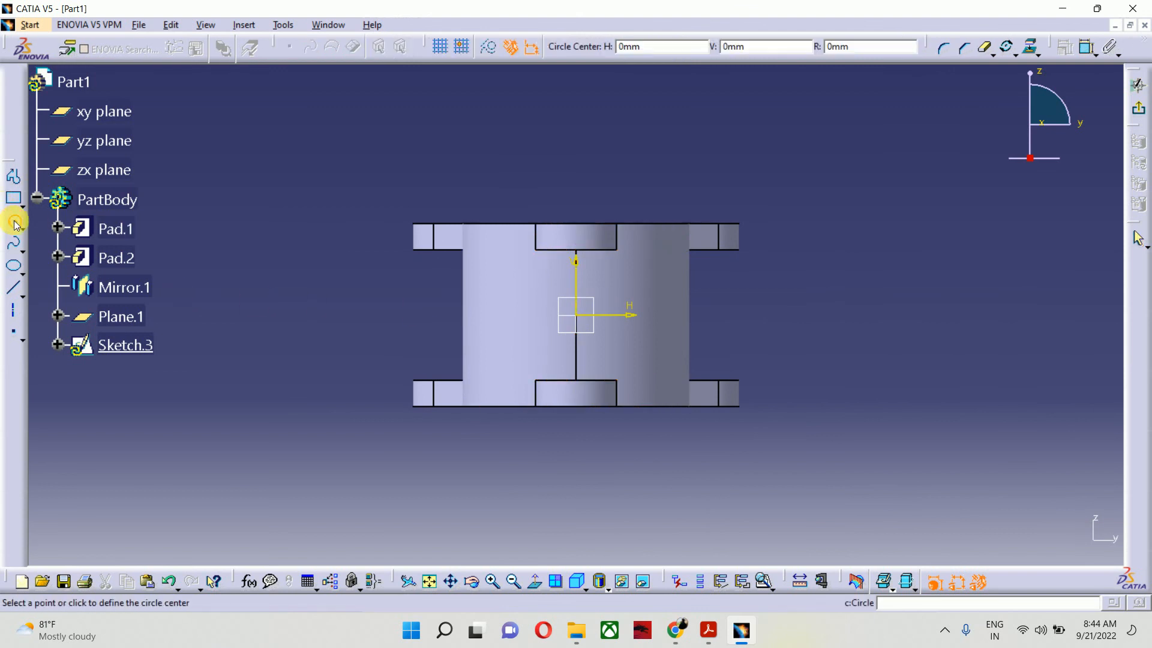
pyautogui.click(576, 315)
pyautogui.click(647, 269)
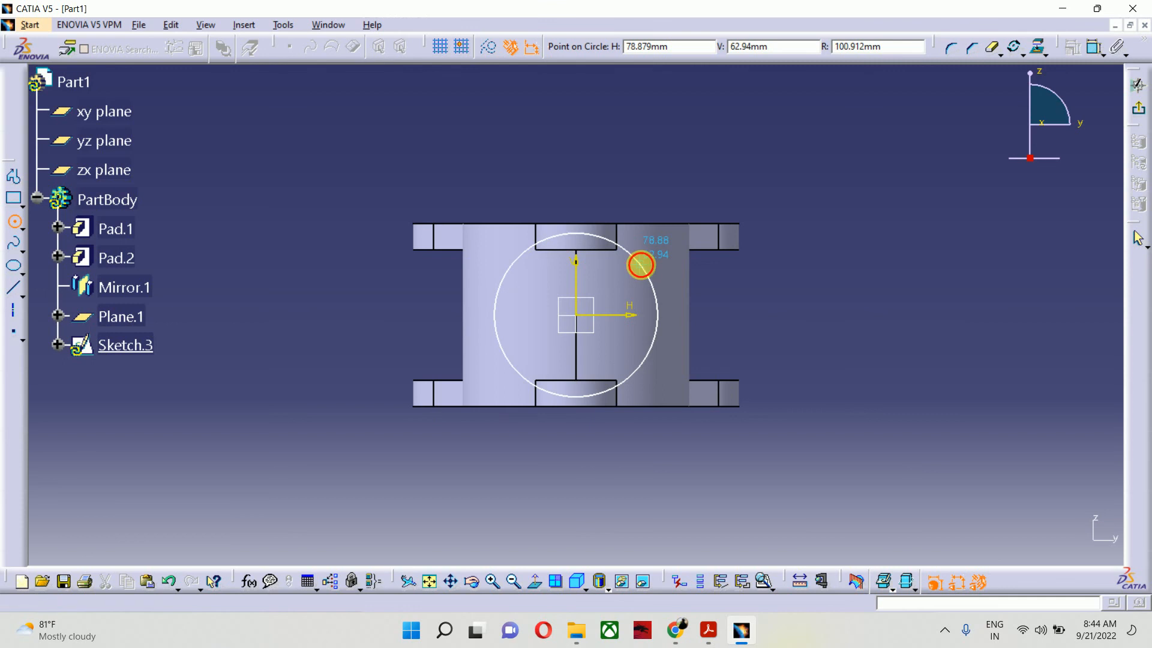
# Step: Dimension the circle's diameter to 200 mm as in the PDF's front view and exit the sketch
pyautogui.click(715, 641)
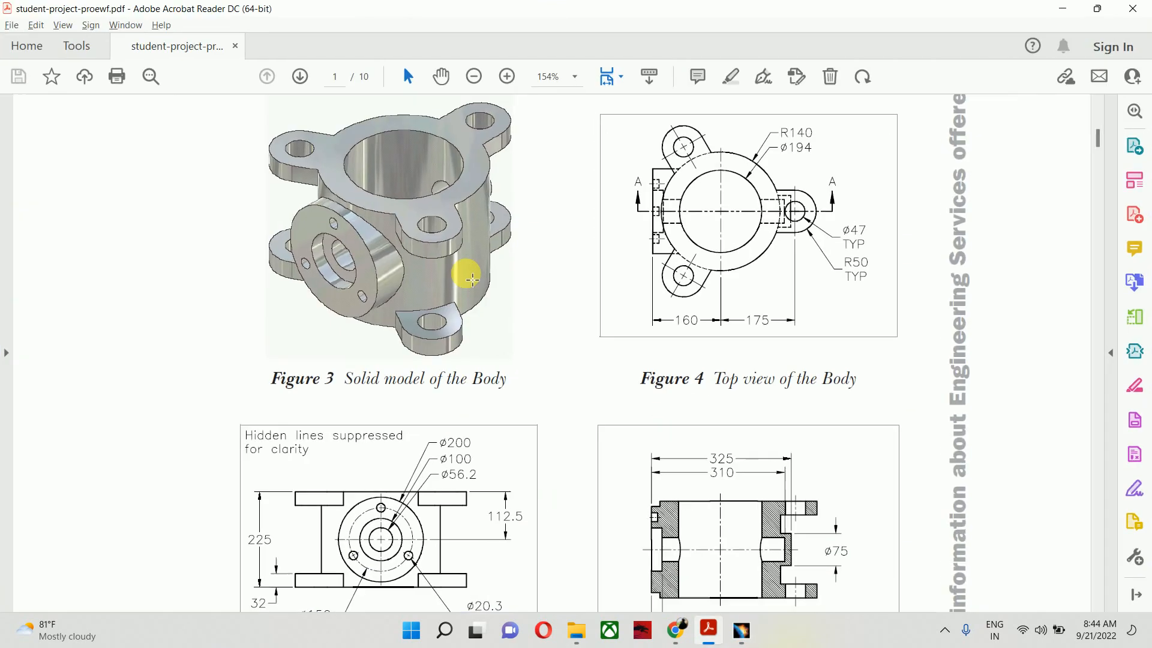
pyautogui.scroll(-1, 410, 263)
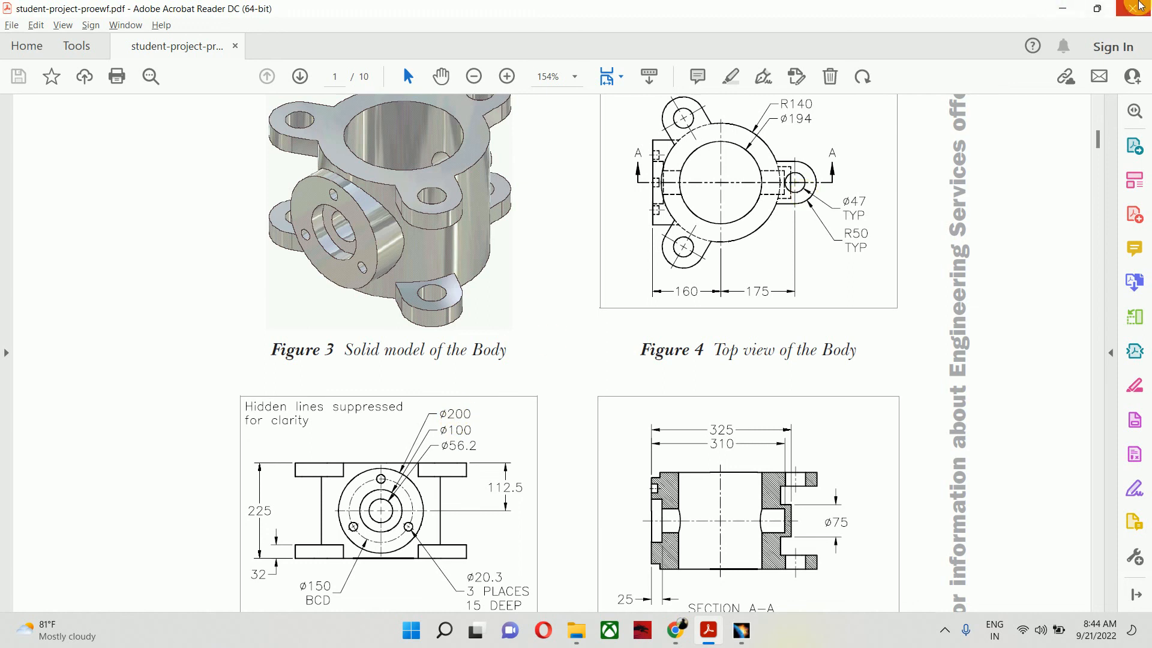
pyautogui.click(1062, 8)
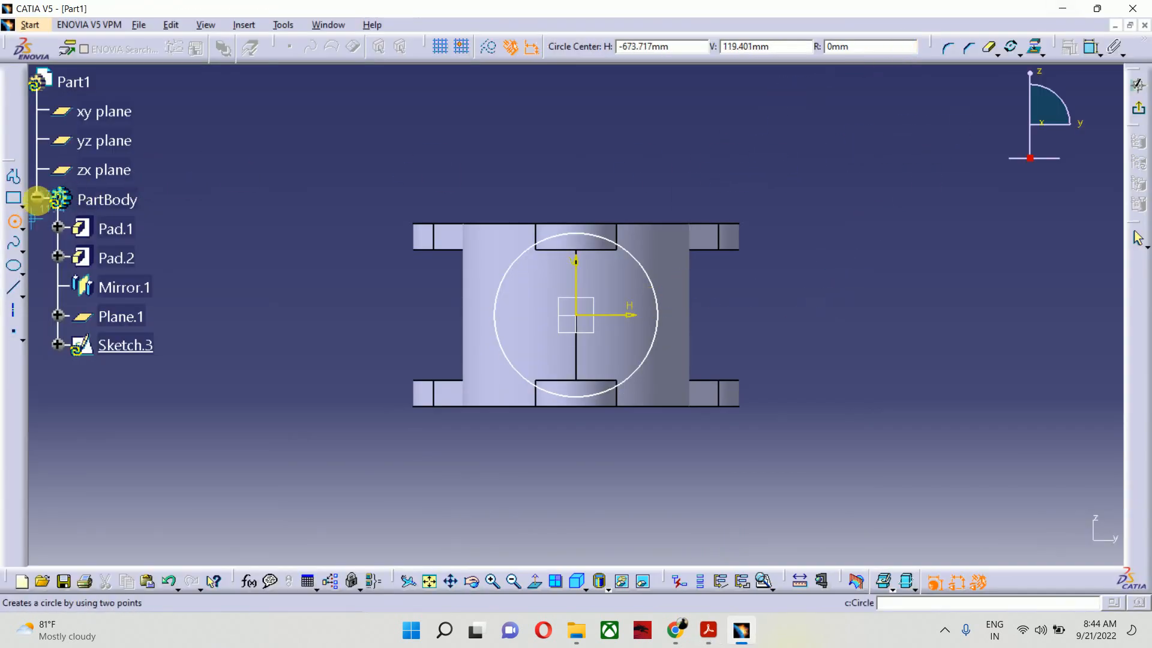
pyautogui.click(1090, 49)
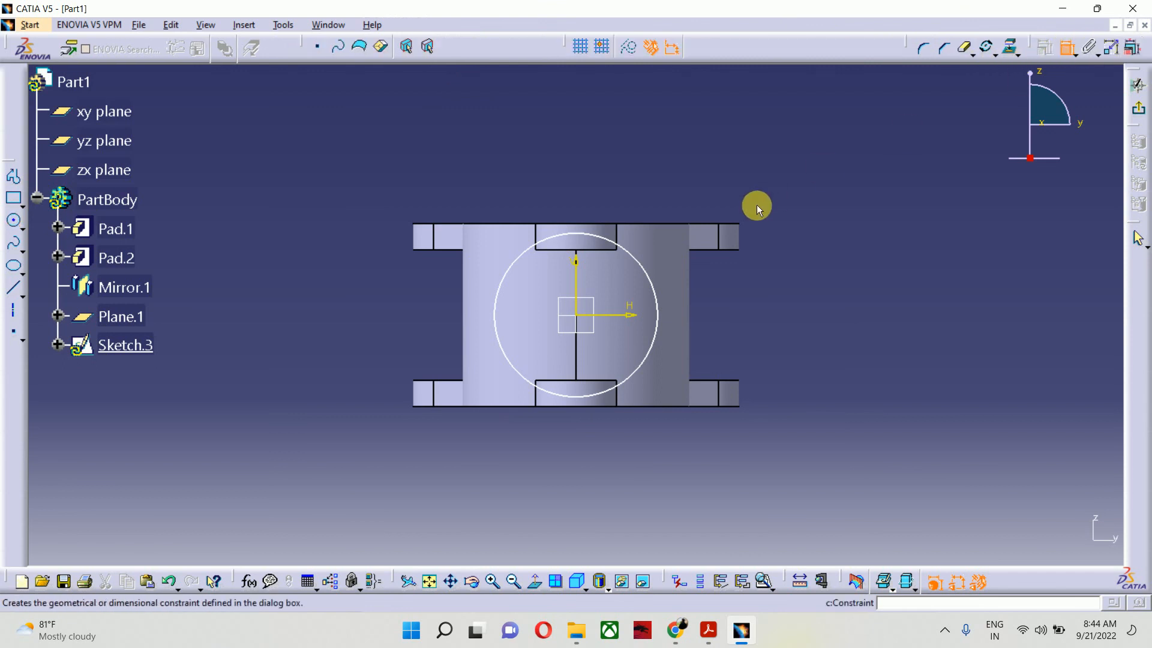
pyautogui.click(640, 252)
pyautogui.click(765, 150)
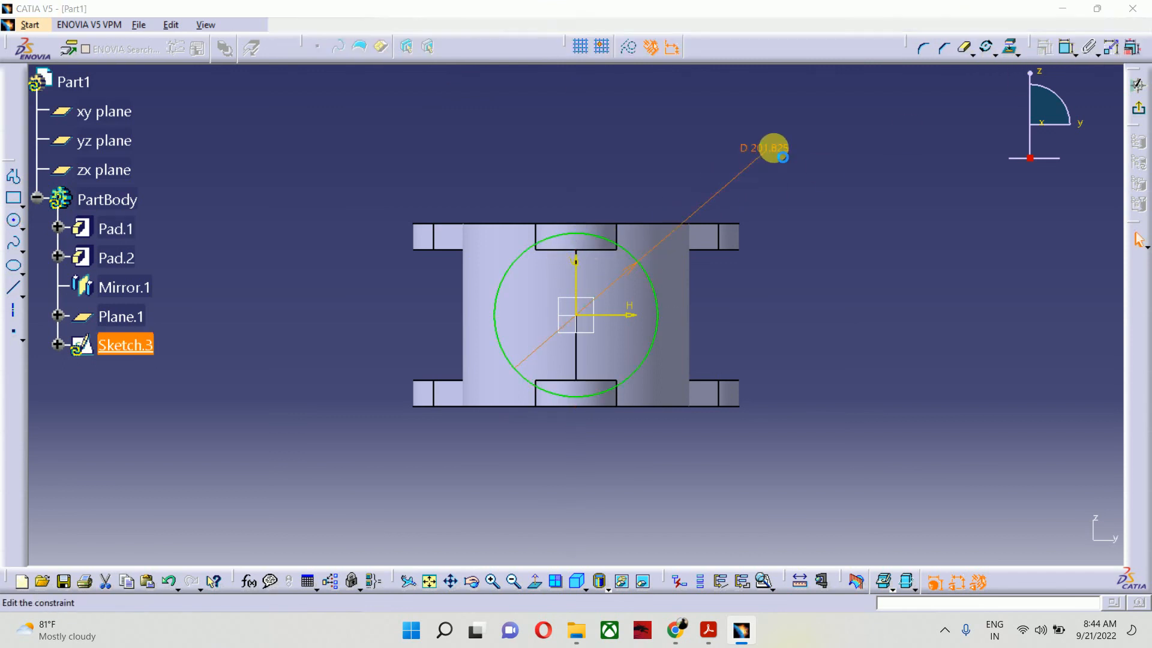
pyautogui.doubleClick(765, 149)
pyautogui.write('200')
pyautogui.press('Return')
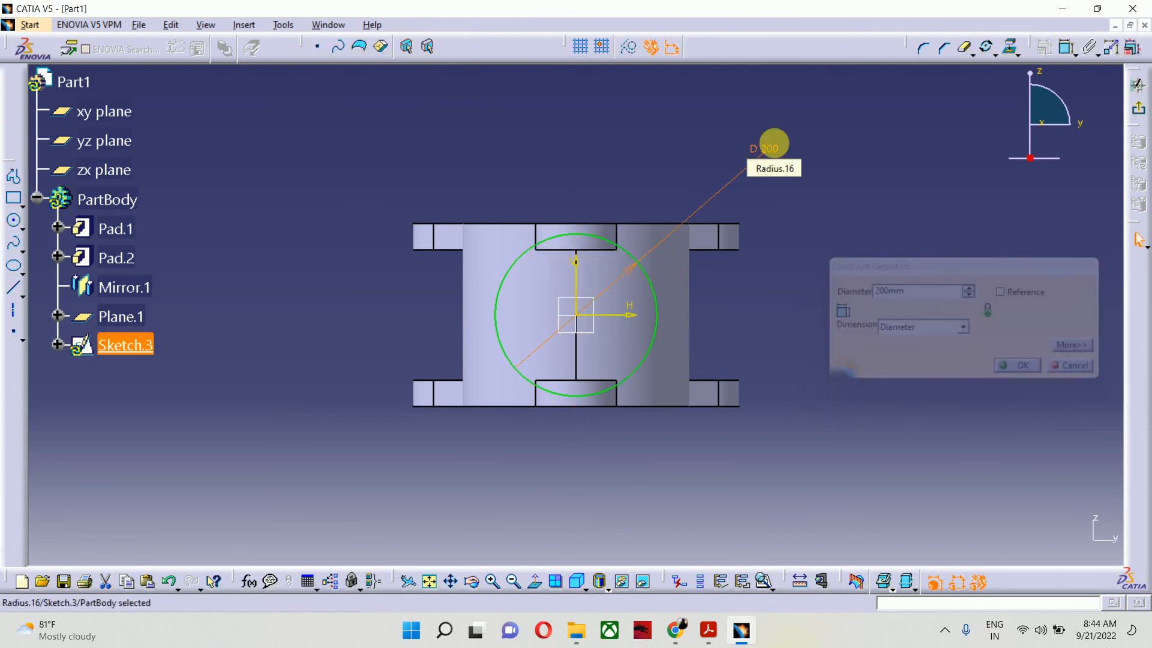
pyautogui.click(1137, 96)
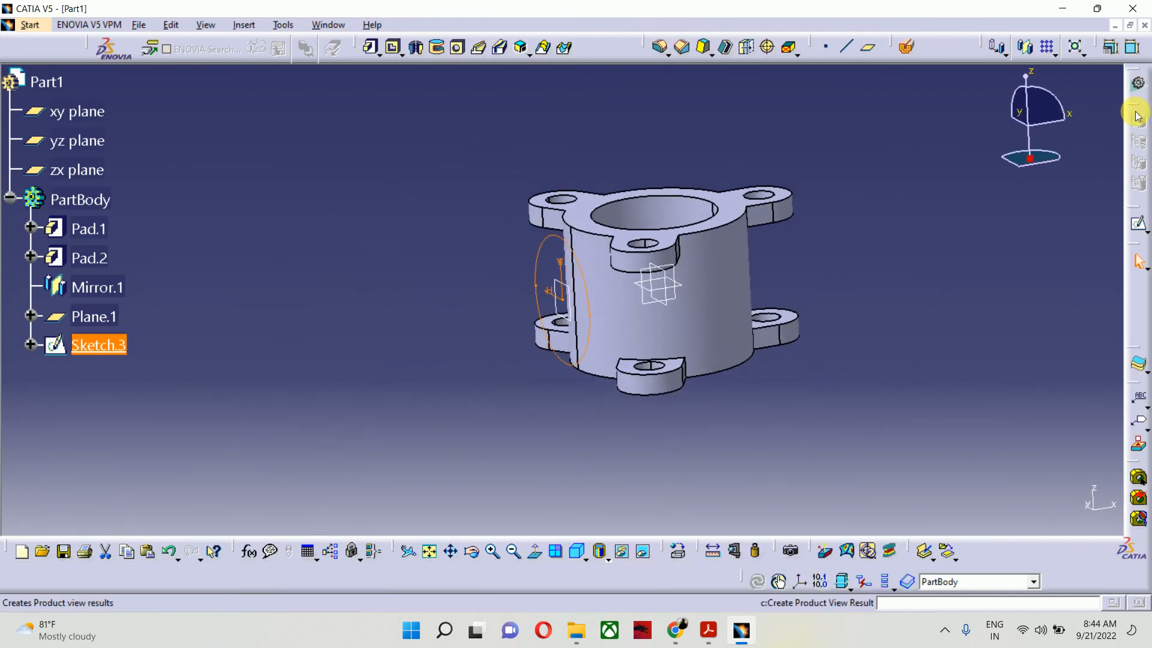
# Step: Start a pad from the circle sketch and try the Up to next limit before returning to a Dimension limit
pyautogui.click(371, 48)
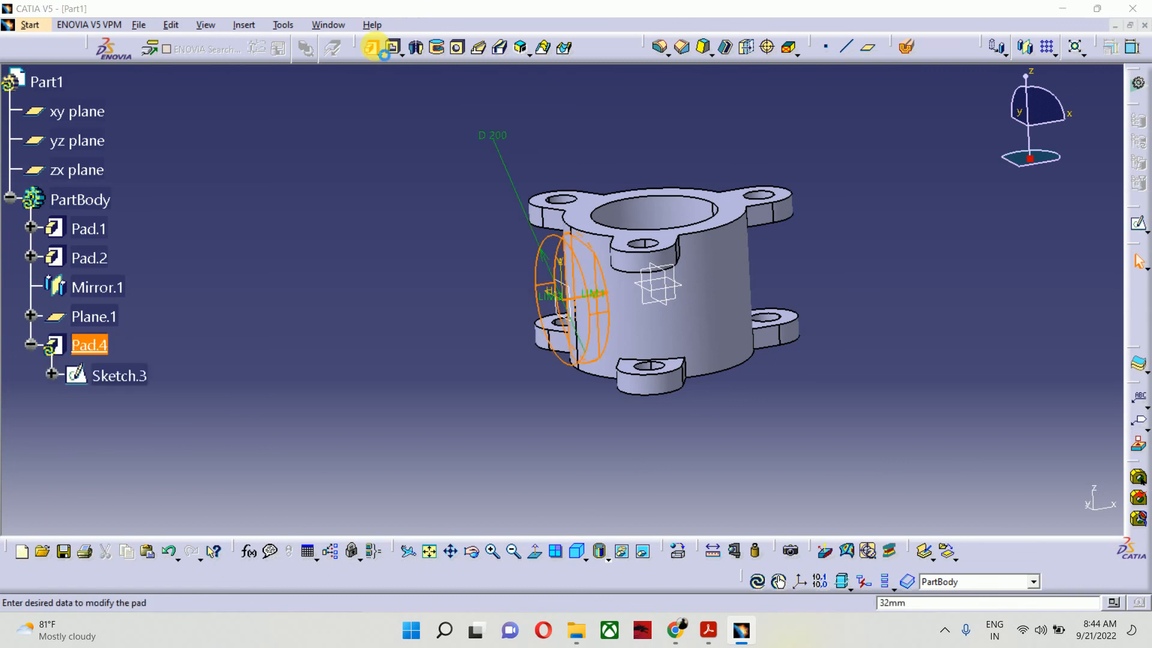
pyautogui.moveTo(573, 278); pyautogui.dragTo(456, 370, button='middle')
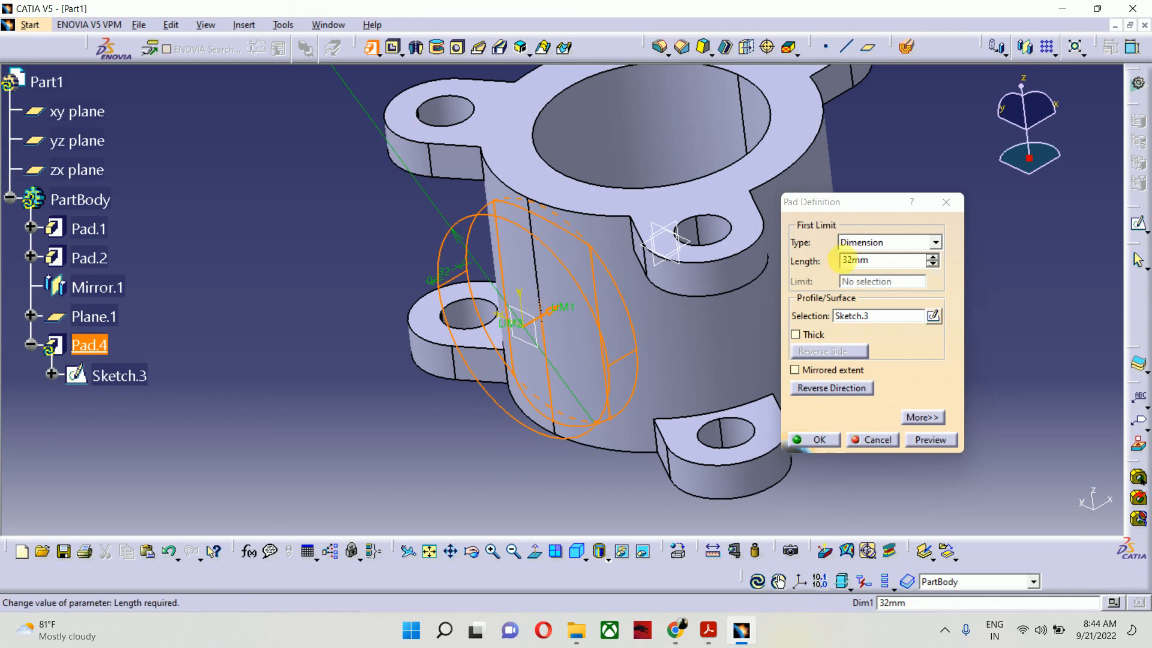
pyautogui.click(877, 244)
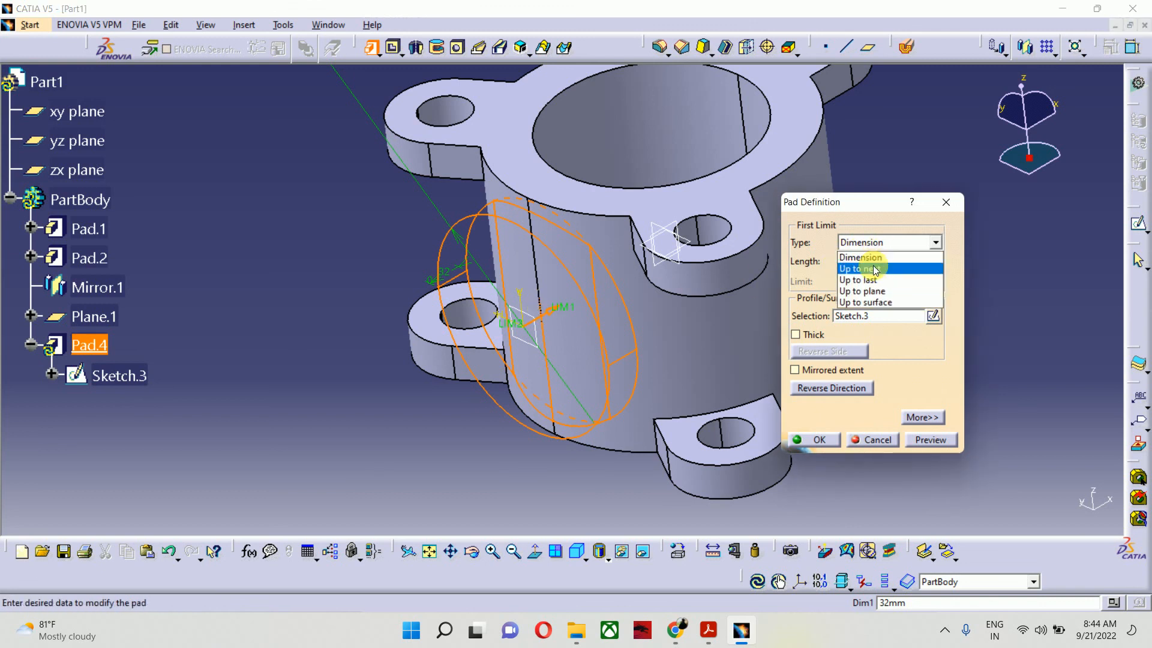
pyautogui.click(873, 267)
pyautogui.moveTo(544, 268); pyautogui.dragTo(492, 273, button='middle')
pyautogui.click(873, 242)
pyautogui.click(858, 258)
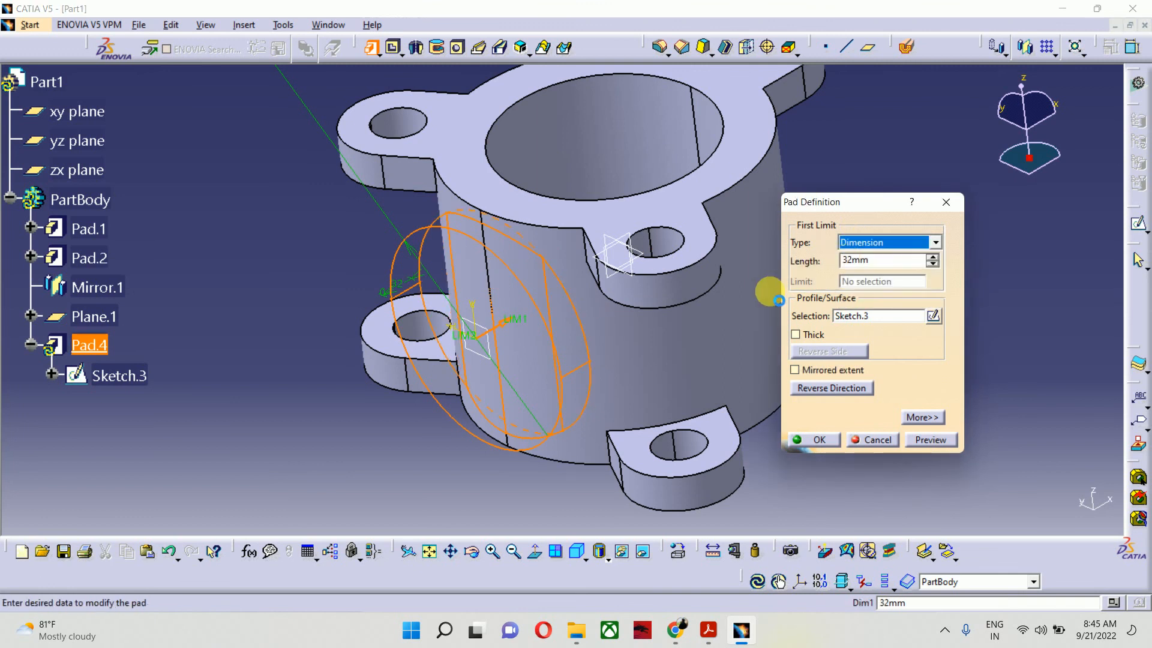
# Step: Keep the Dimension limit and increase the pad's length to 79 mm toward the cylinder
pyautogui.click(936, 242)
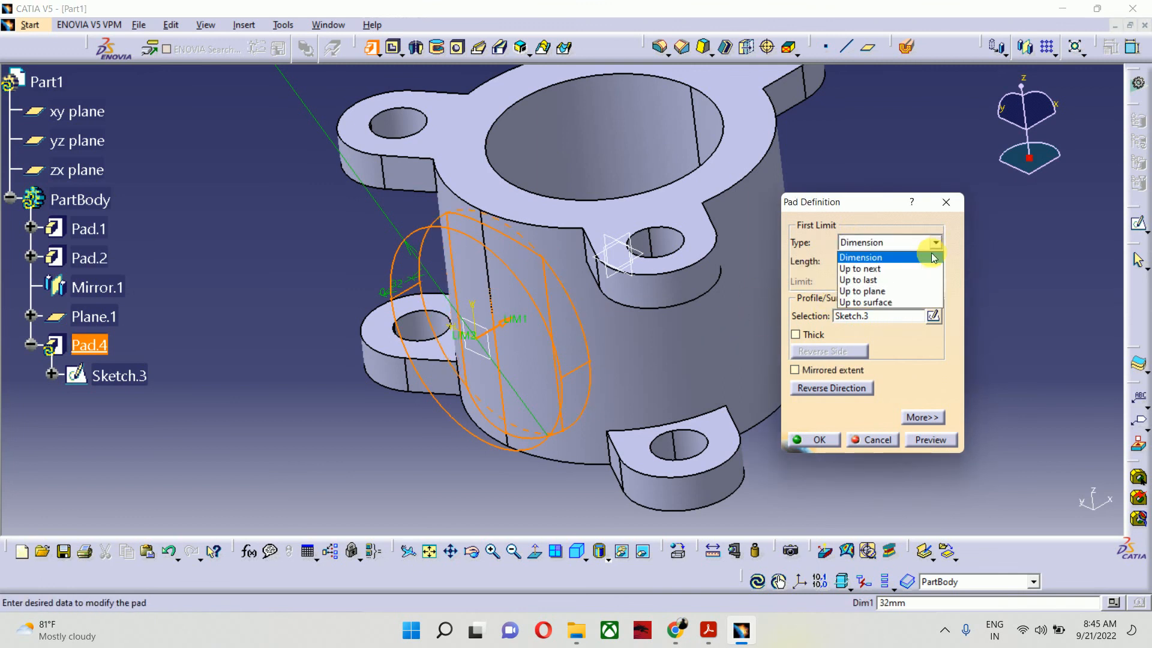
pyautogui.click(933, 251)
pyautogui.moveTo(931, 259); pyautogui.dragTo(939, 267)
pyautogui.moveTo(553, 239); pyautogui.dragTo(527, 195, button='middle')
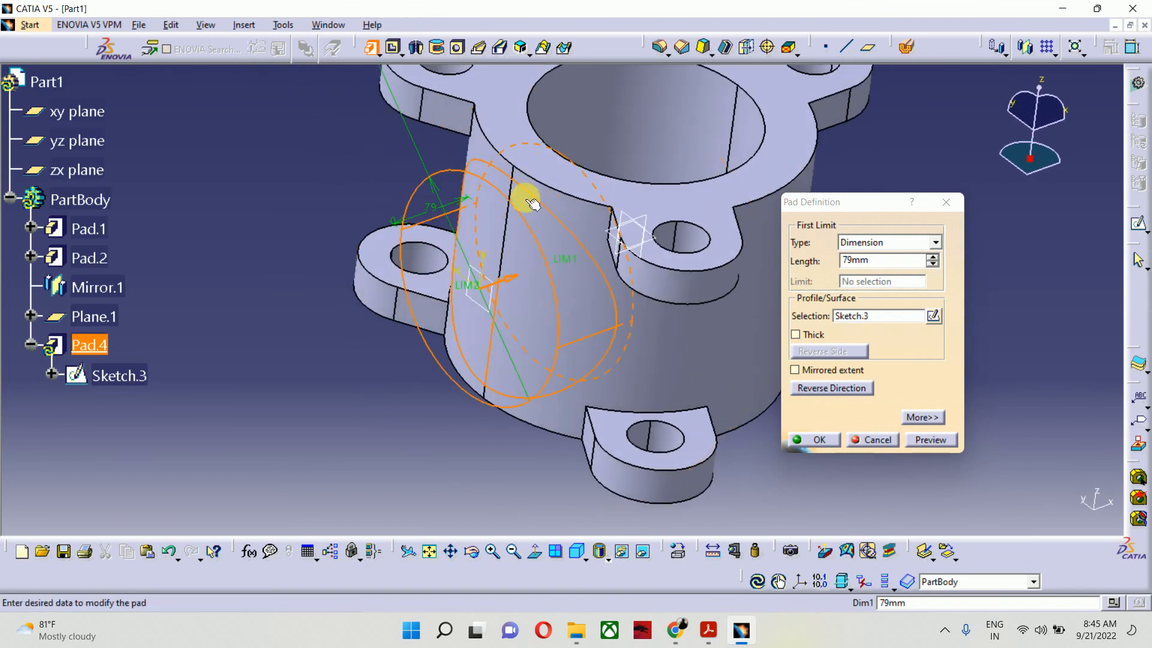
# Step: Try the Up to next limit on the circle's pad and inspect how it meets the cylinder
pyautogui.click(879, 240)
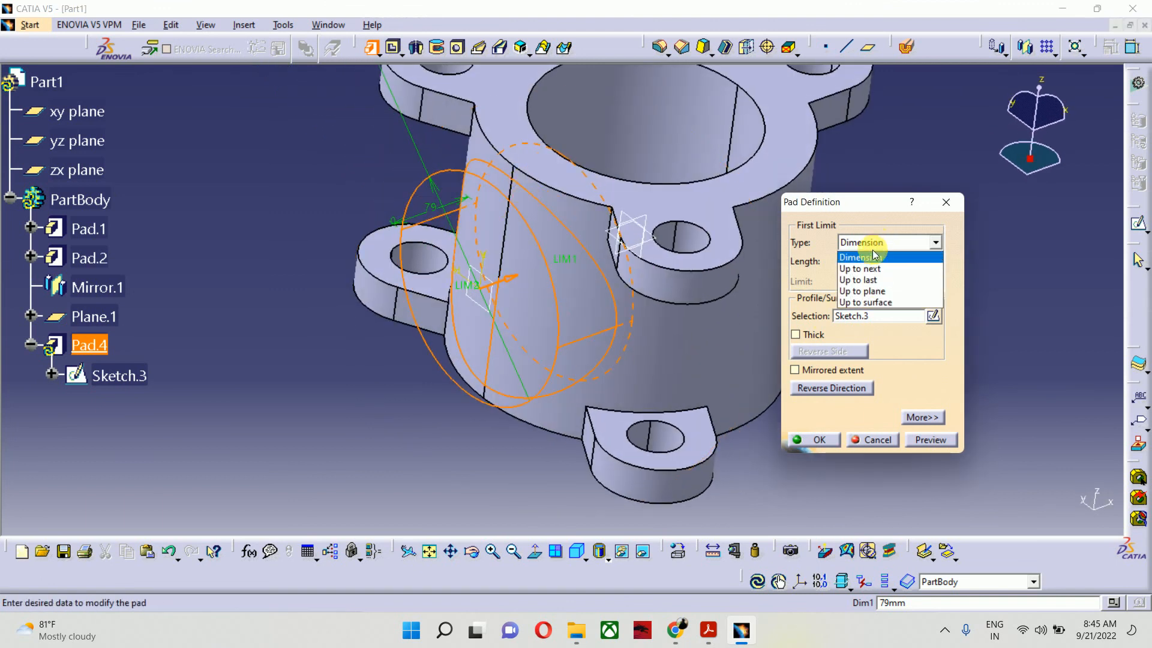
pyautogui.click(863, 262)
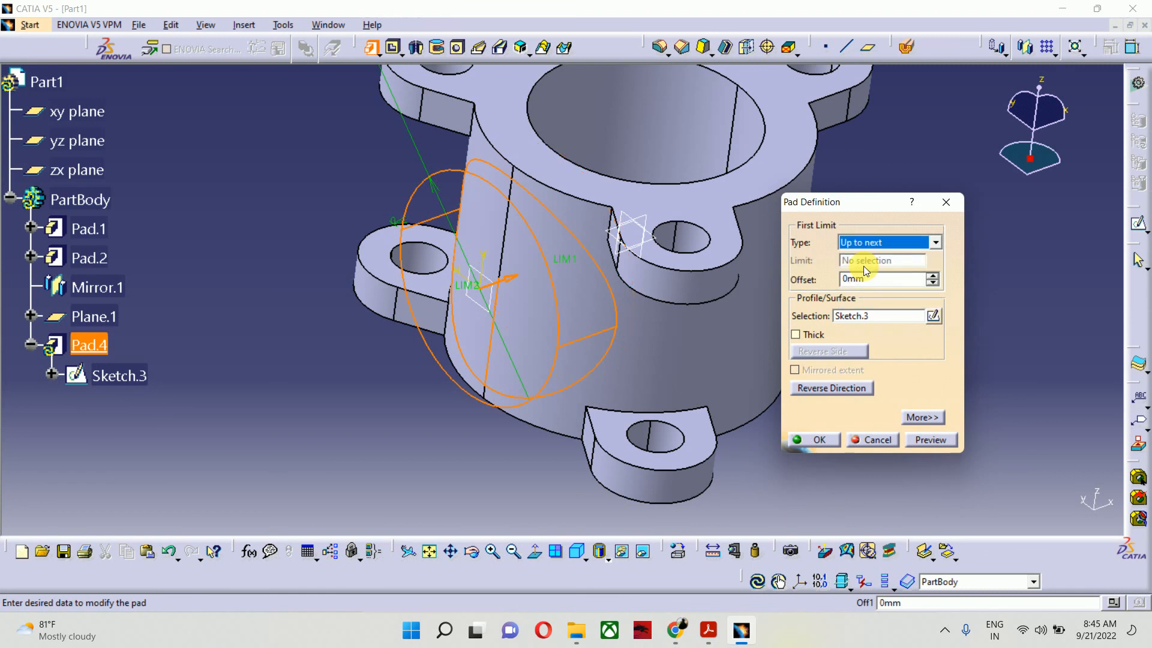
pyautogui.moveTo(570, 270); pyautogui.dragTo(380, 210, button='middle')
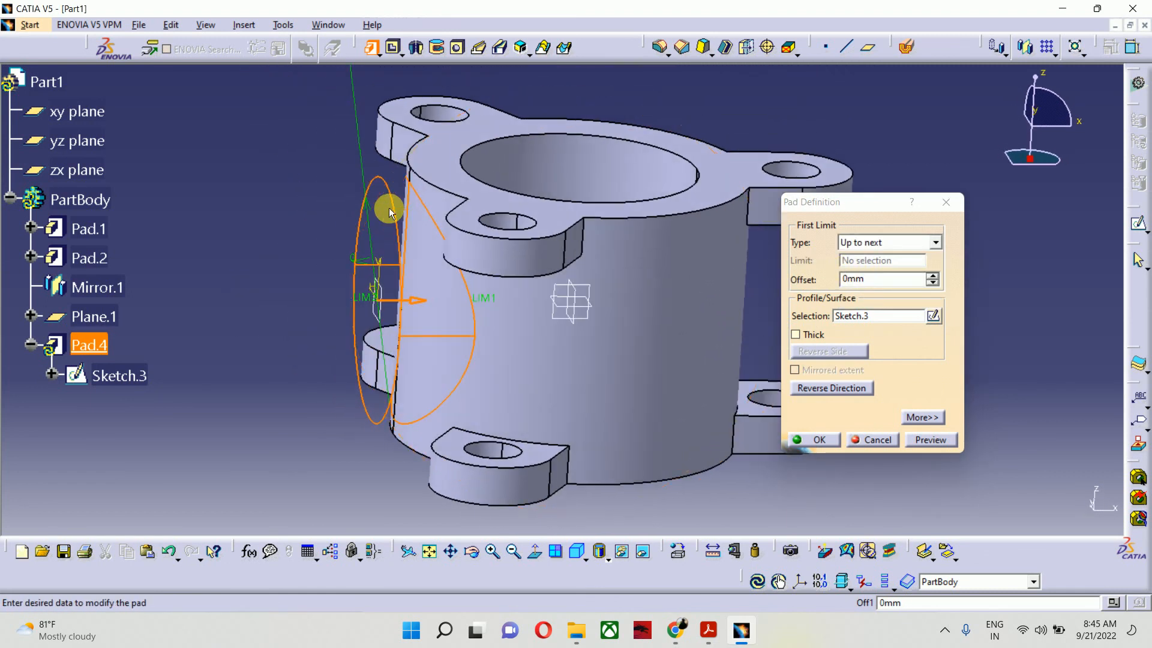
pyautogui.moveTo(250, 341); pyautogui.dragTo(438, 234, button='middle')
# Step: Limit the pad with Up to surface, using the cylinder's outer face with 0 mm offset, and create it
pyautogui.click(900, 243)
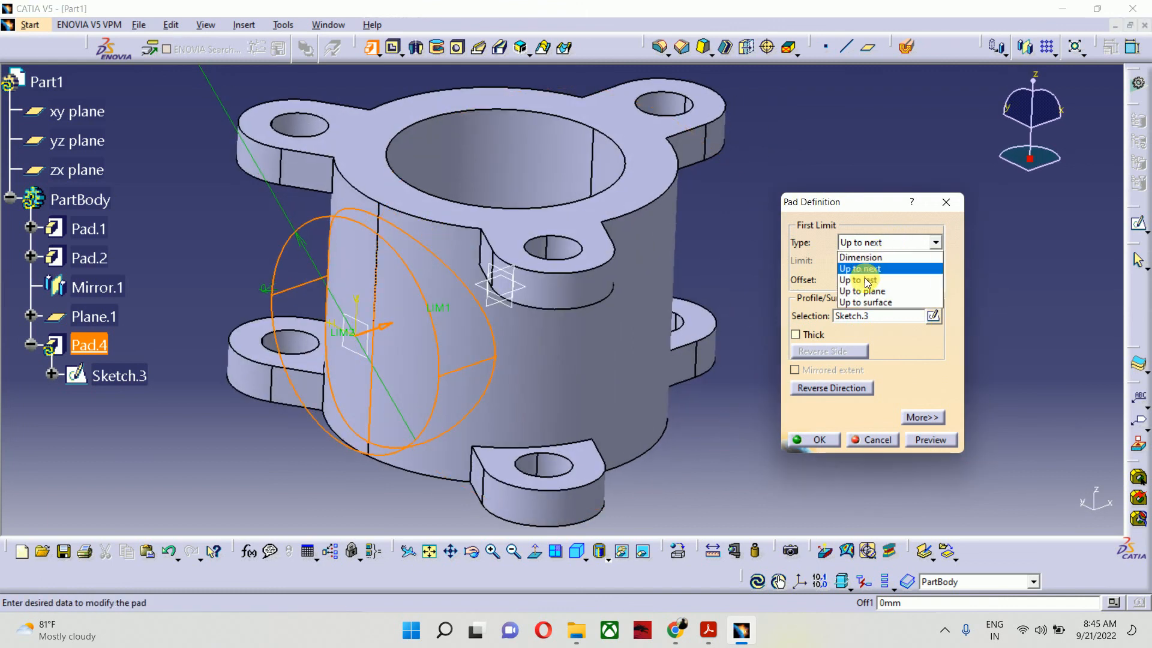
pyautogui.click(873, 307)
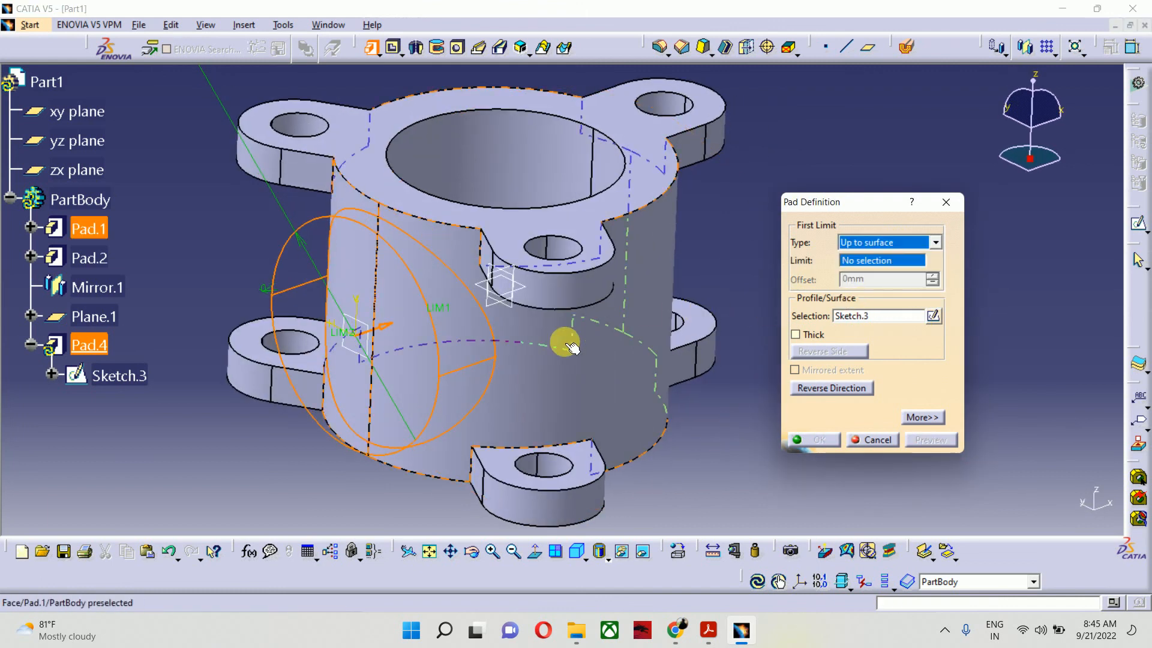
pyautogui.click(529, 378)
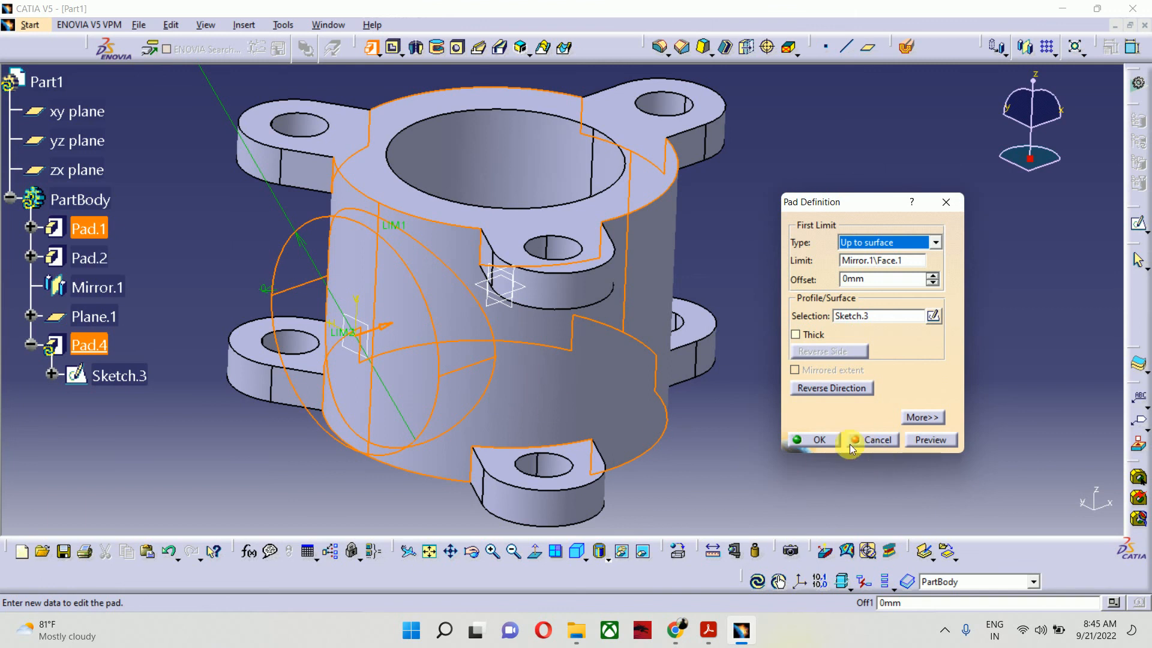
pyautogui.click(816, 440)
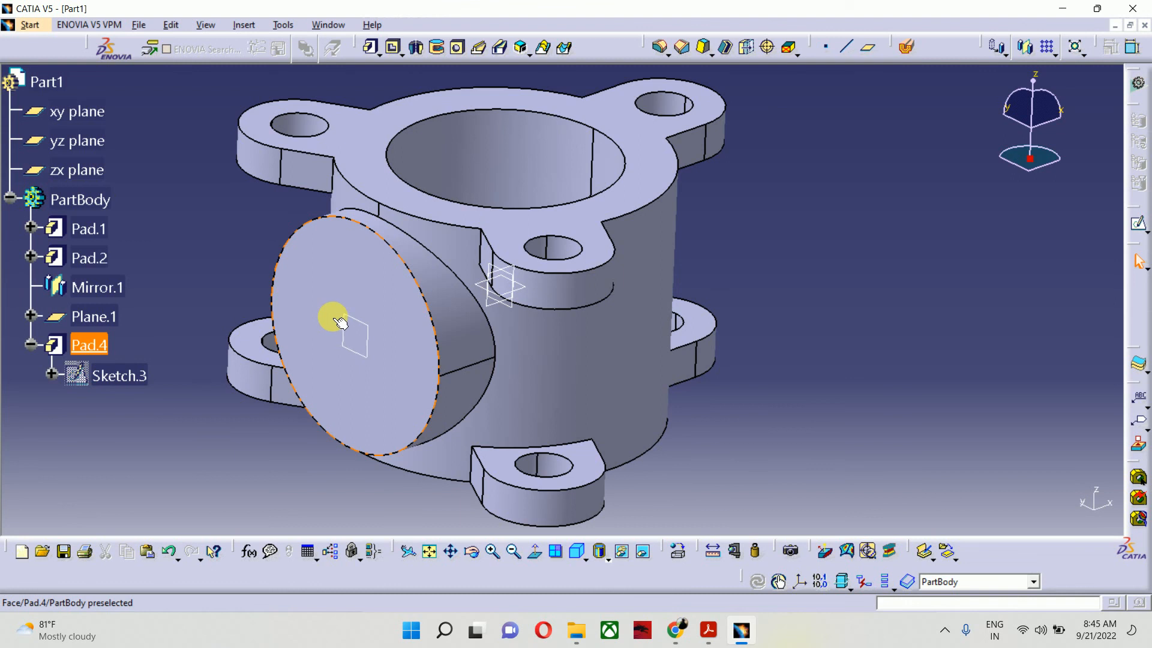
pyautogui.moveTo(334, 309); pyautogui.dragTo(598, 321, button='middle')
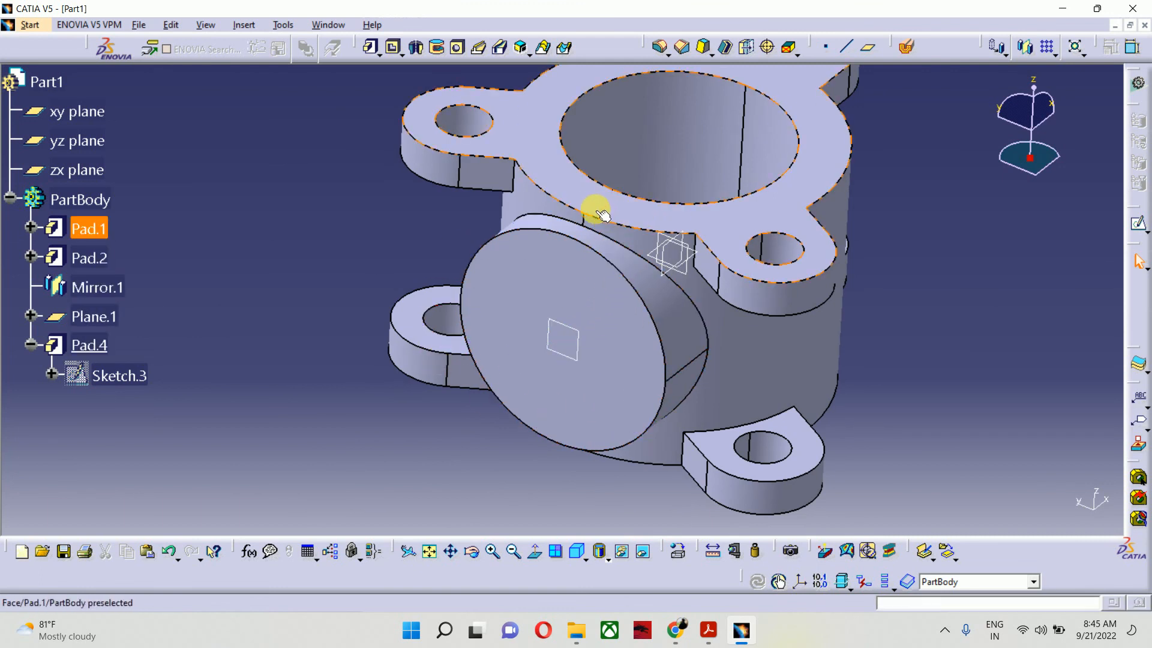
pyautogui.click(89, 347)
pyautogui.rightClick(91, 351)
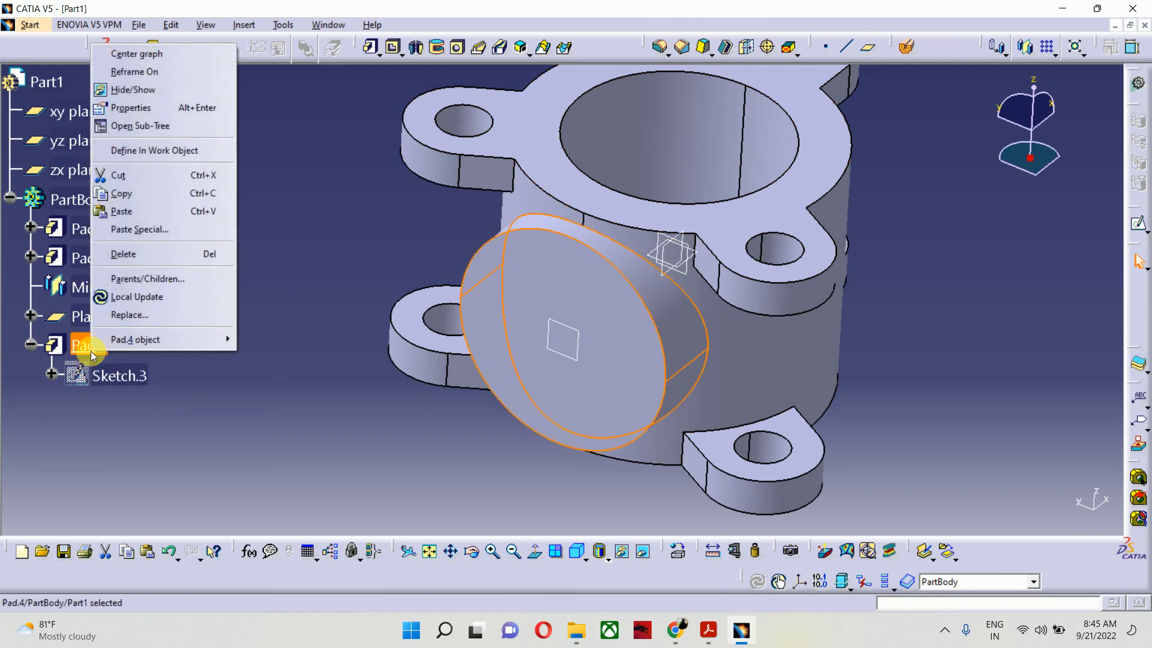
pyautogui.click(338, 427)
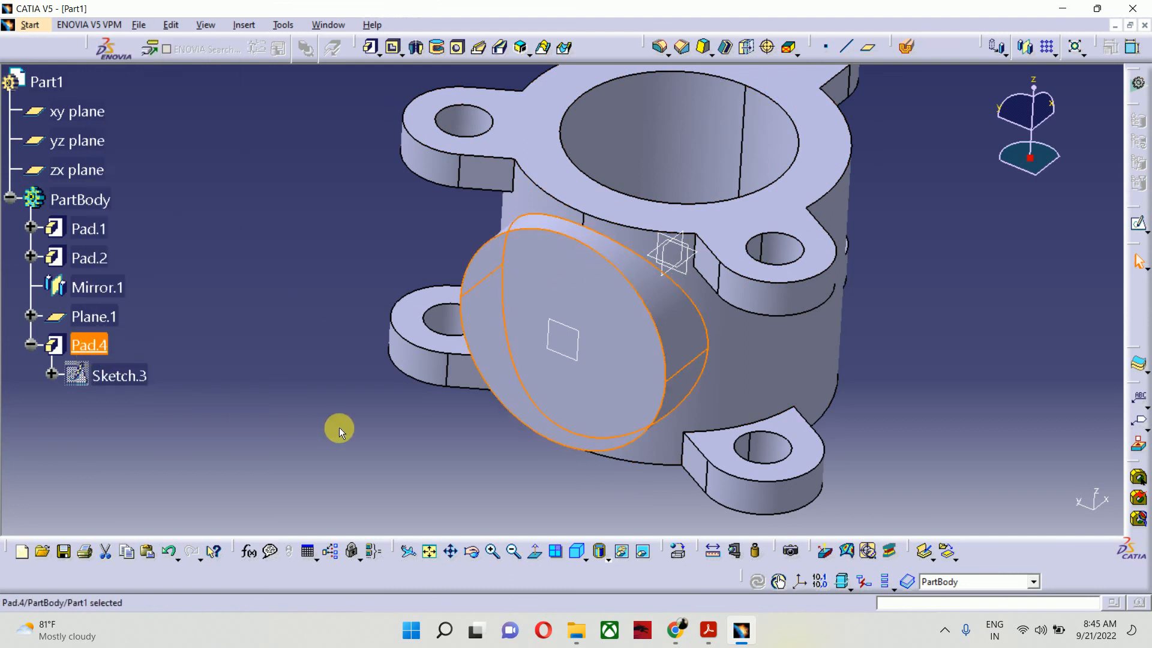
pyautogui.click(642, 404)
# Step: Switch to the PDF in Acrobat Reader, examine the body's left side and sectioned front views, and return to CATIA
pyautogui.click(708, 630)
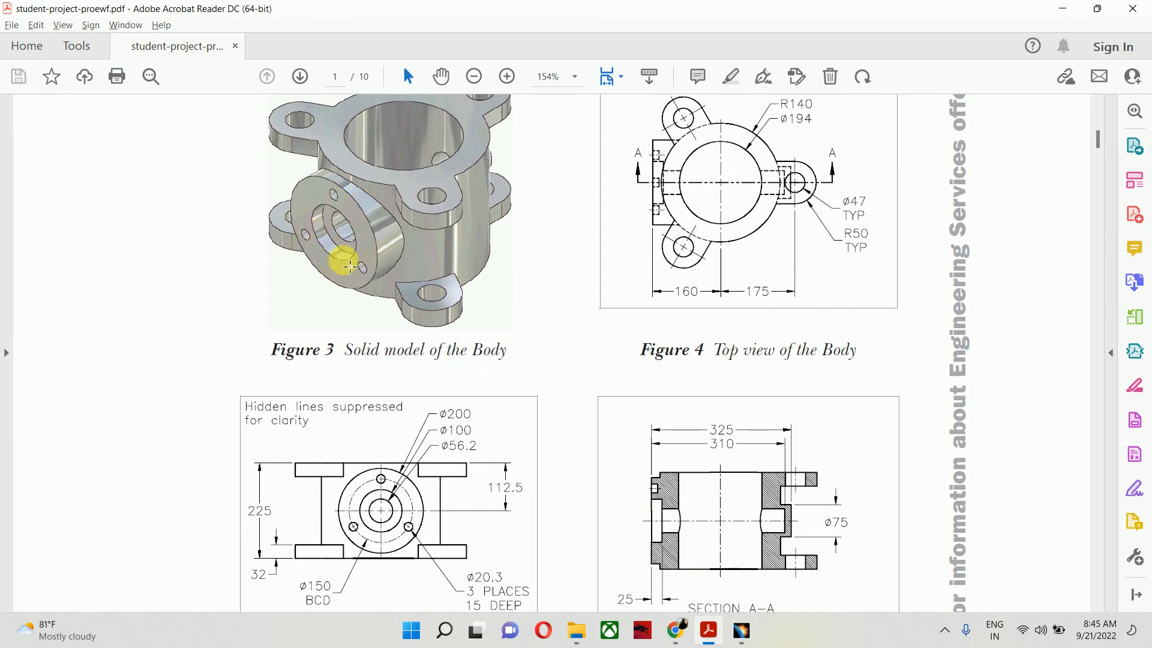
pyautogui.scroll(-2, 348, 269)
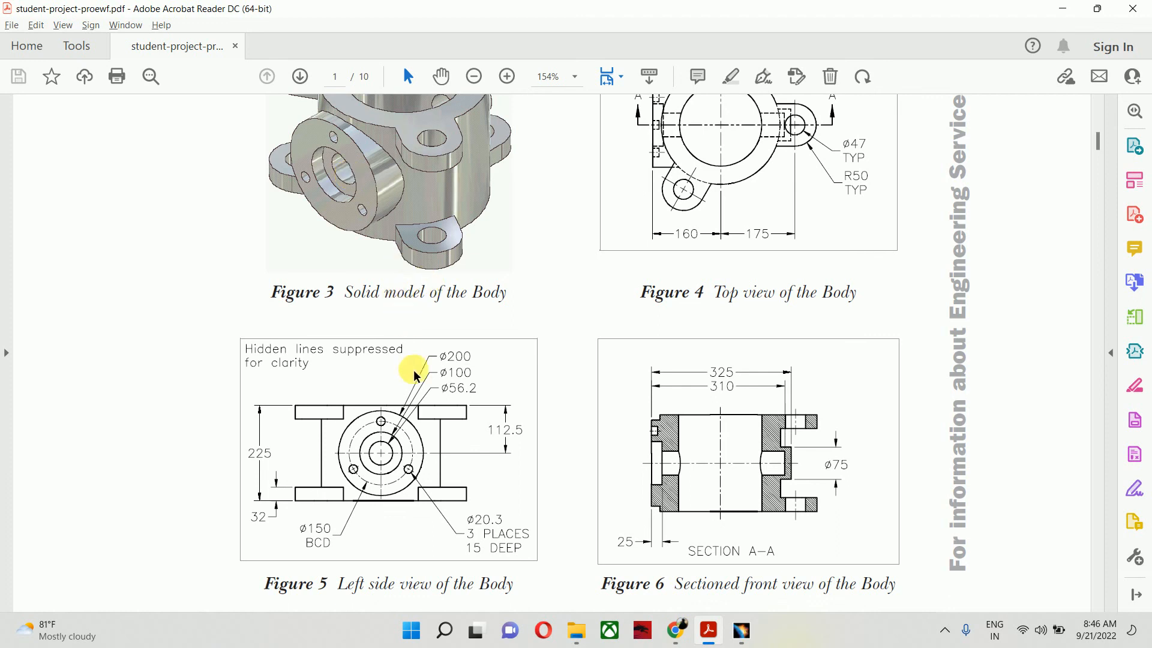
pyautogui.scroll(-3, 412, 375)
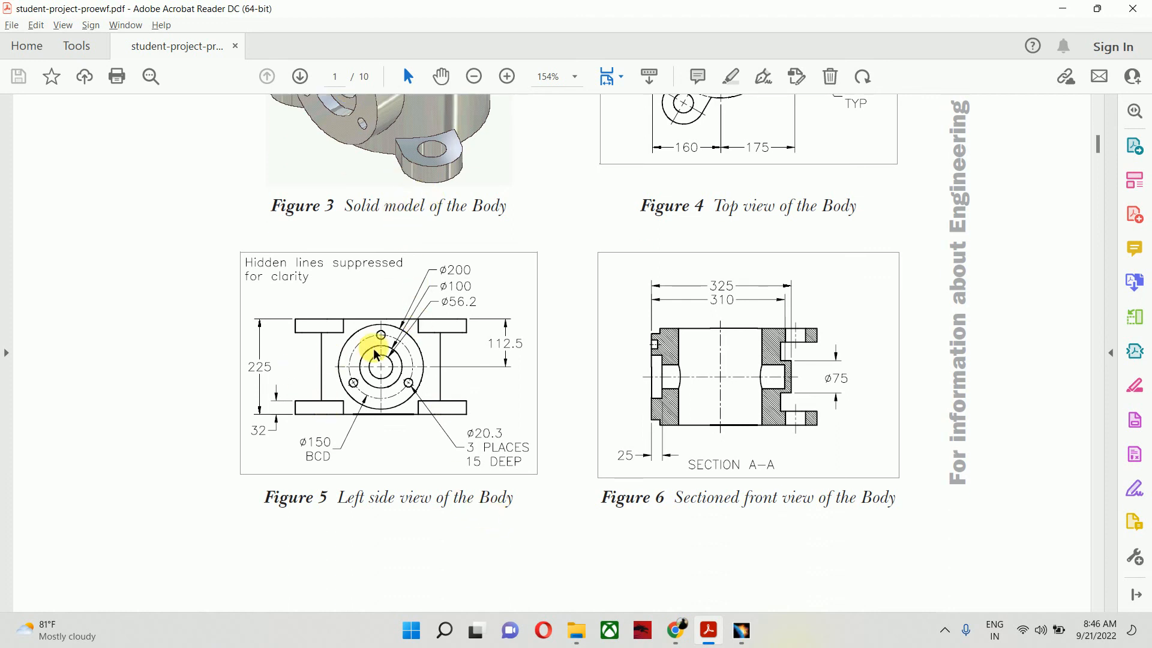
pyautogui.click(735, 640)
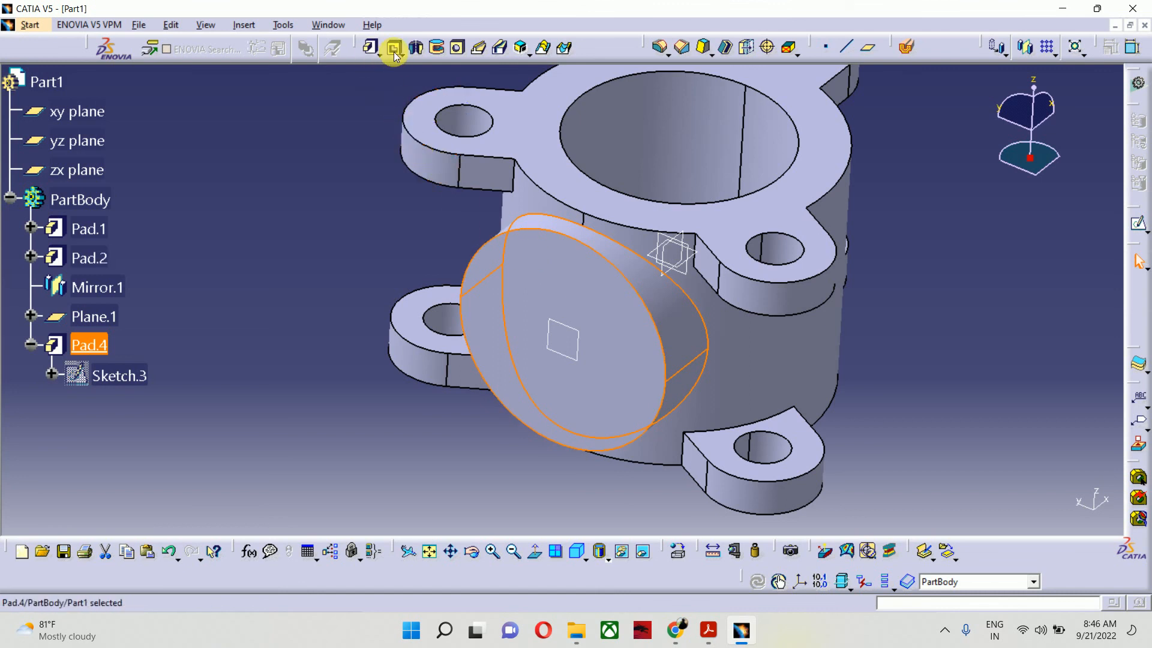
pyautogui.moveTo(692, 249); pyautogui.dragTo(710, 344, button='middle')
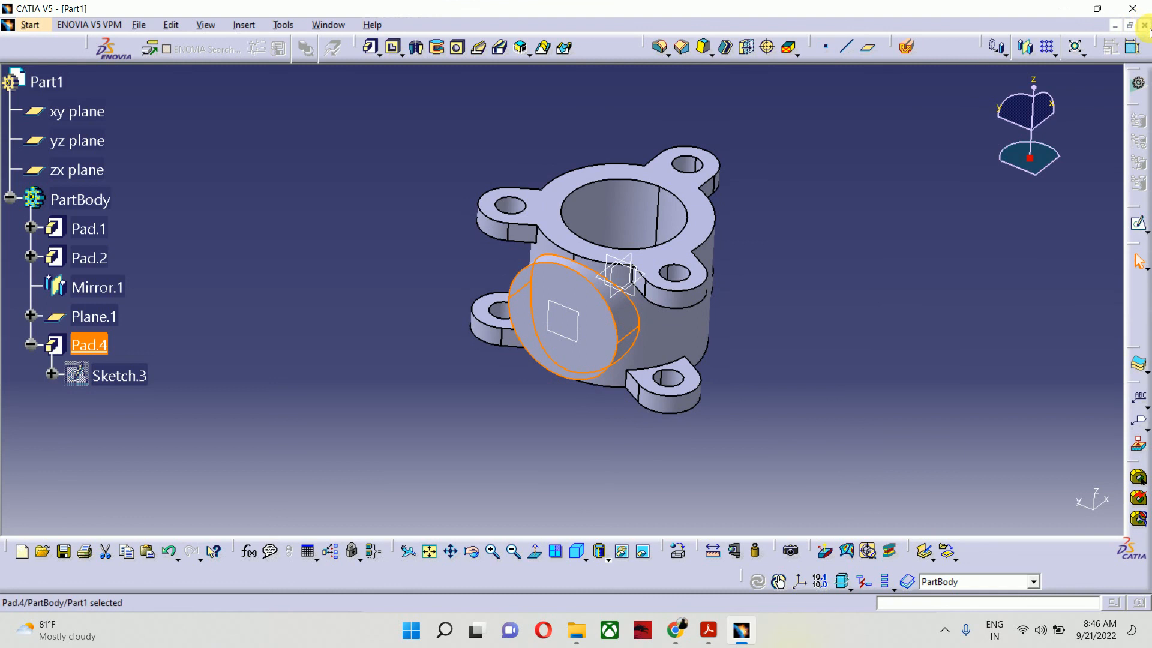
pyautogui.click(1136, 10)
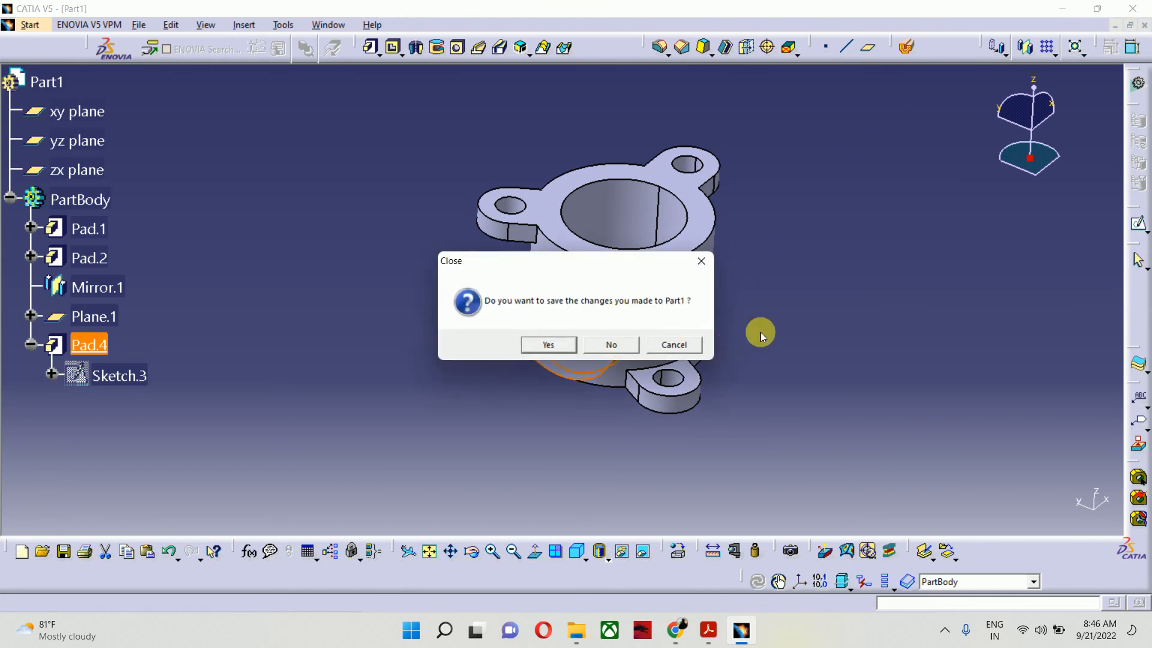
pyautogui.click(690, 342)
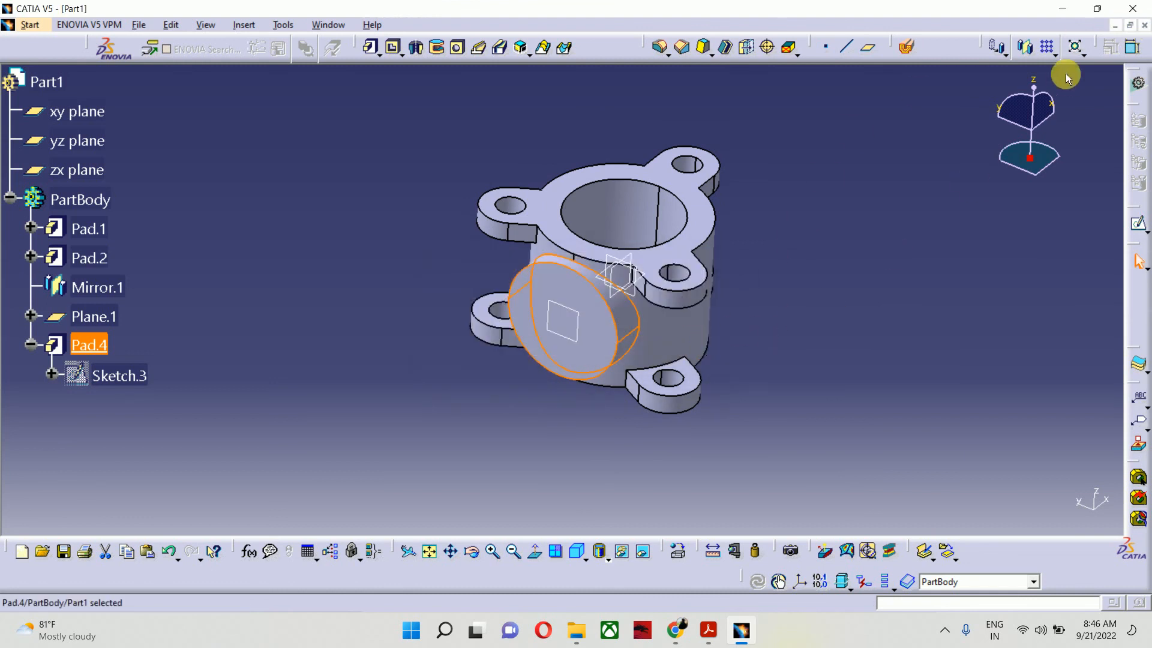
pyautogui.moveTo(633, 318); pyautogui.dragTo(501, 194, button='middle')
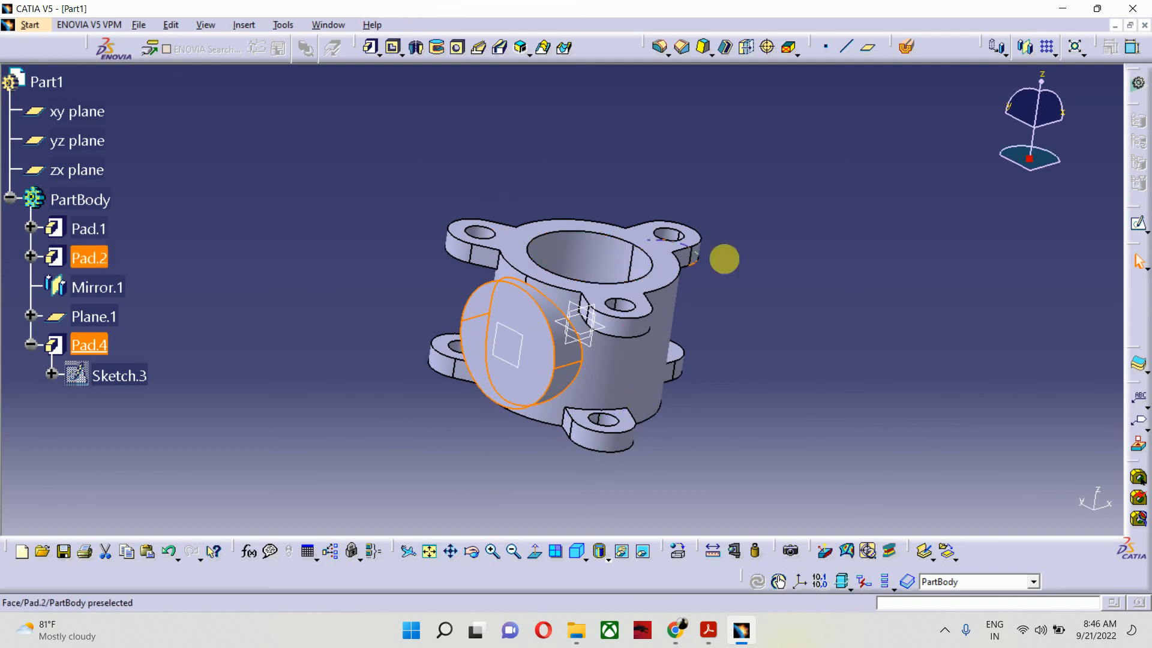
pyautogui.moveTo(727, 257); pyautogui.dragTo(761, 252, button='middle')
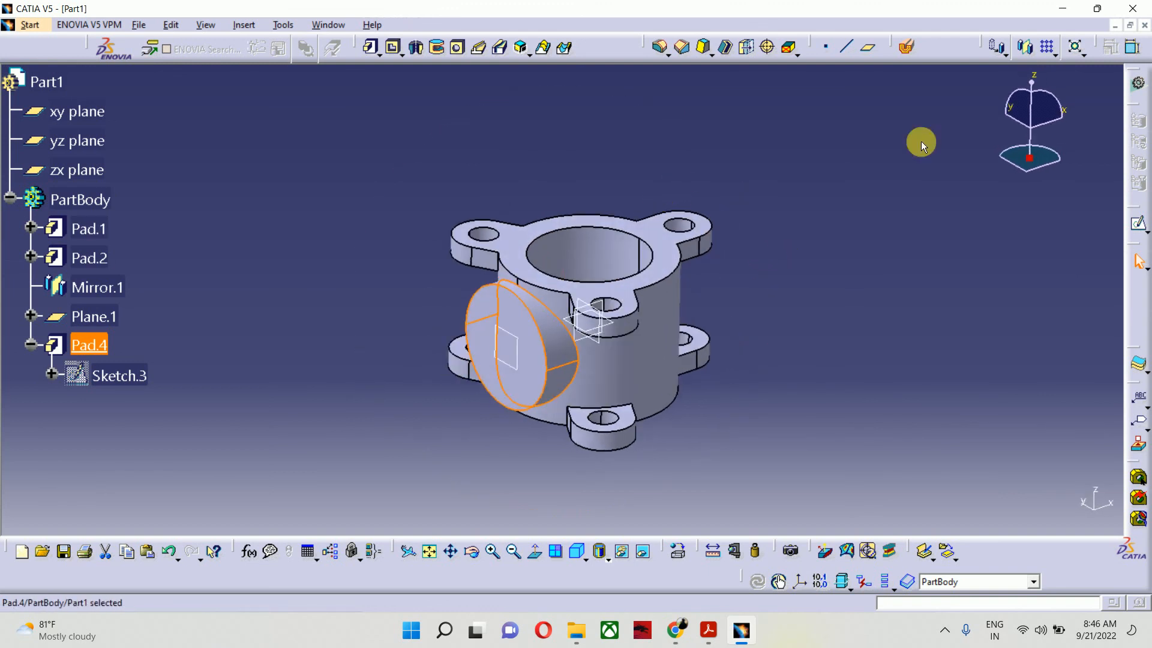
# Step: Close the open Part1 document without saving its changes
pyautogui.click(1143, 25)
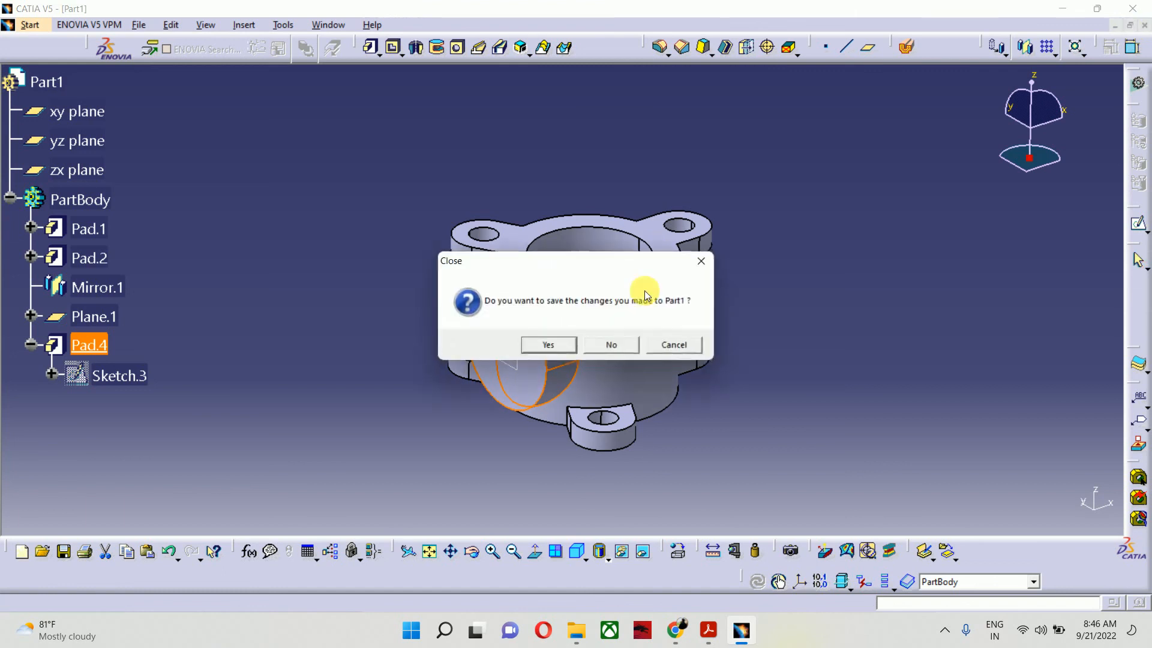
pyautogui.click(607, 342)
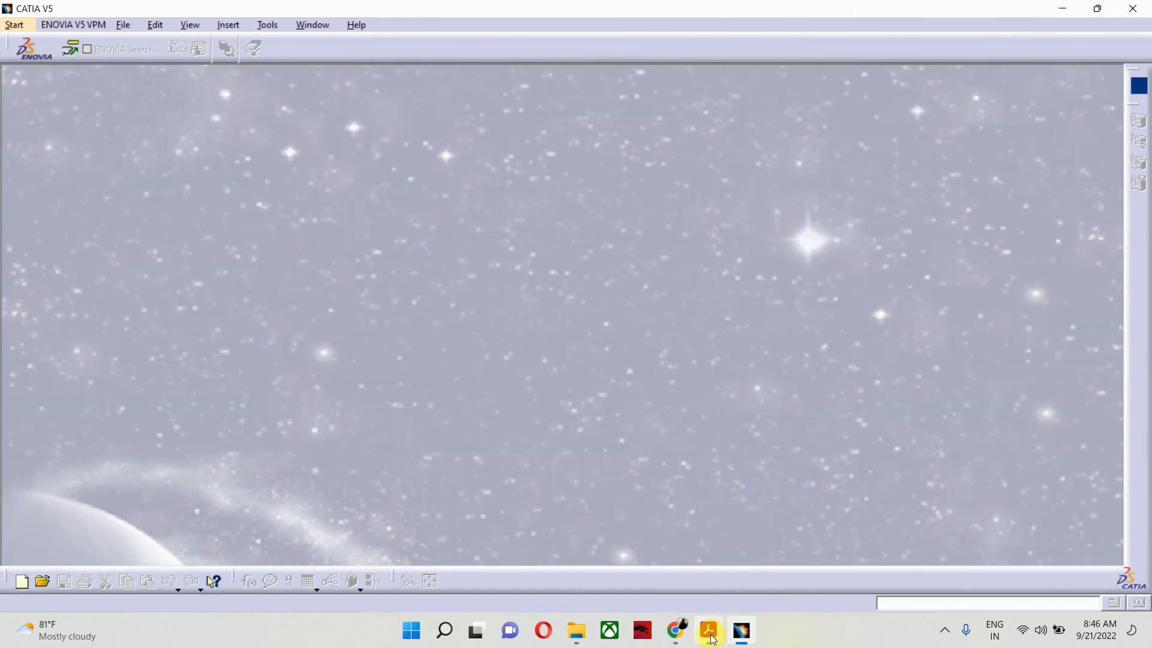
# Step: Switch to Acrobat Reader and examine the Arm's top view in Figure 7 and its sectioned front view in Figure 8
pyautogui.click(708, 630)
pyautogui.scroll(-4, 666, 390)
pyautogui.scroll(-10, 666, 353)
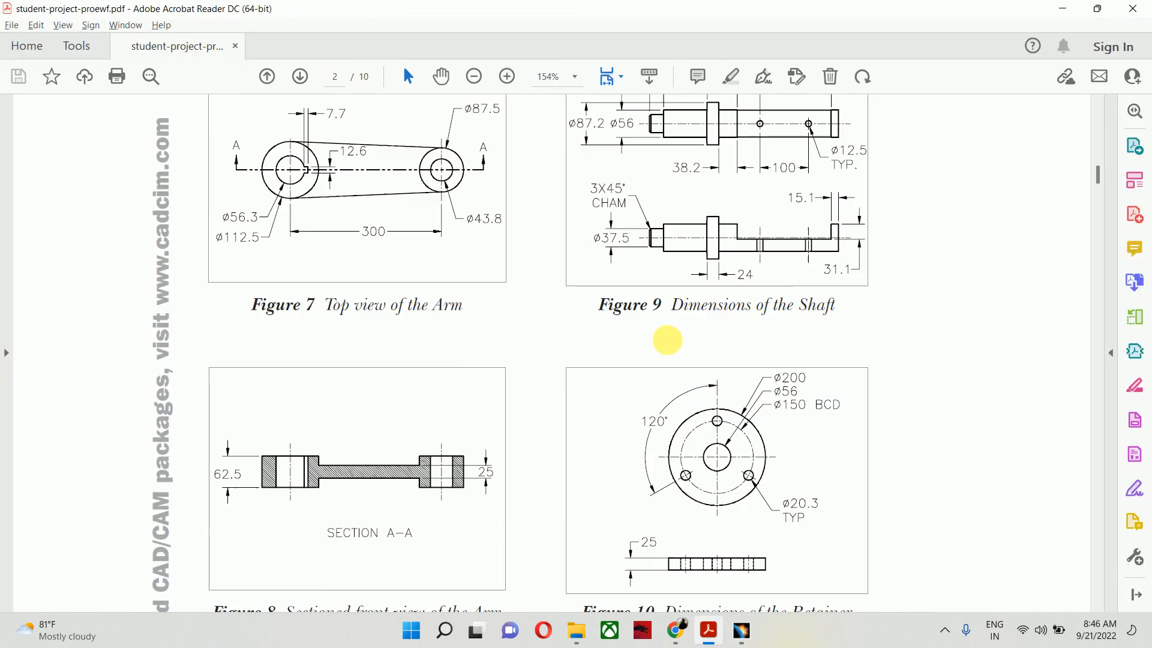
pyautogui.scroll(1, 274, 318)
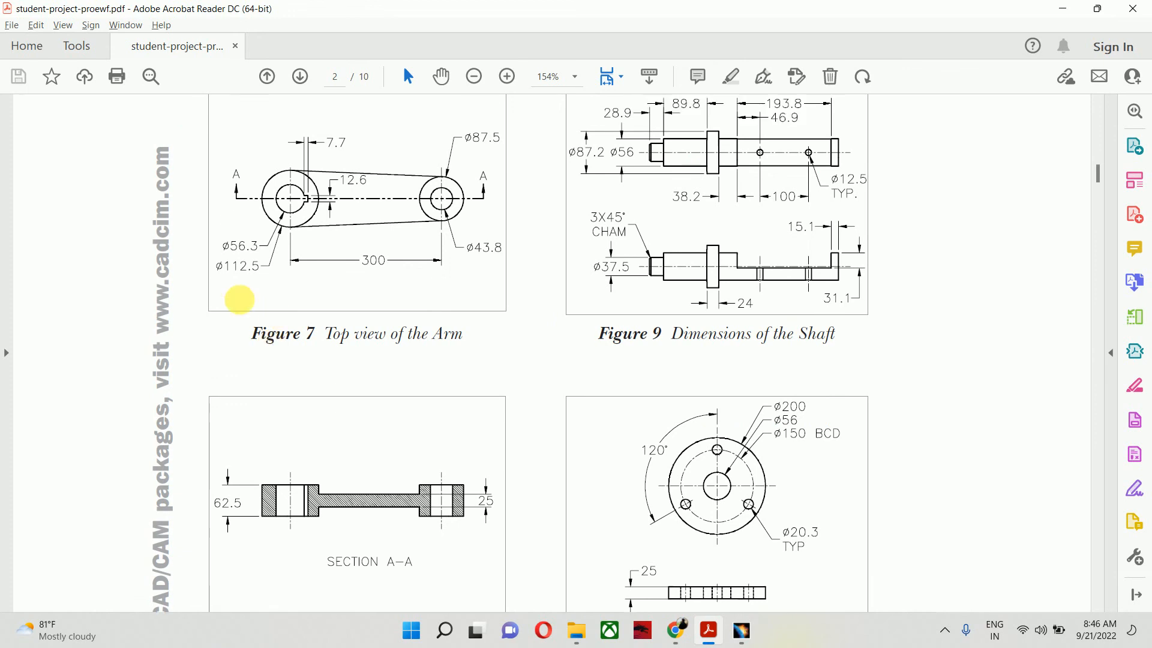
pyautogui.scroll(-1, 366, 408)
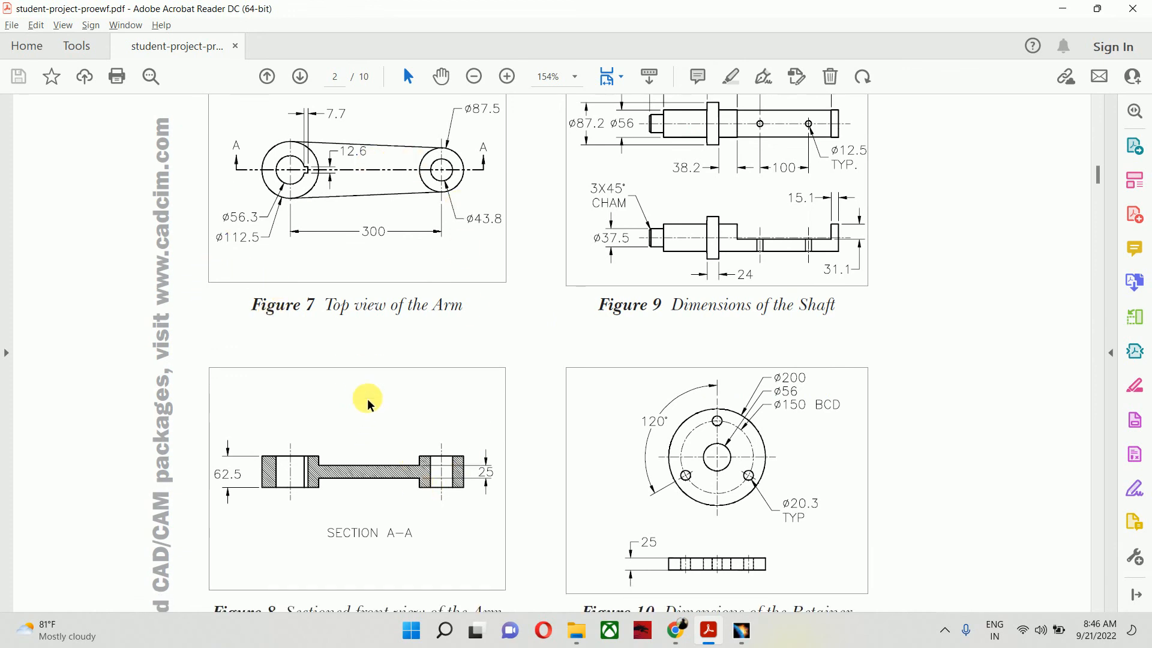
pyautogui.keyDown('ctrl'); pyautogui.scroll(-1, 341, 358); pyautogui.keyUp('ctrl')
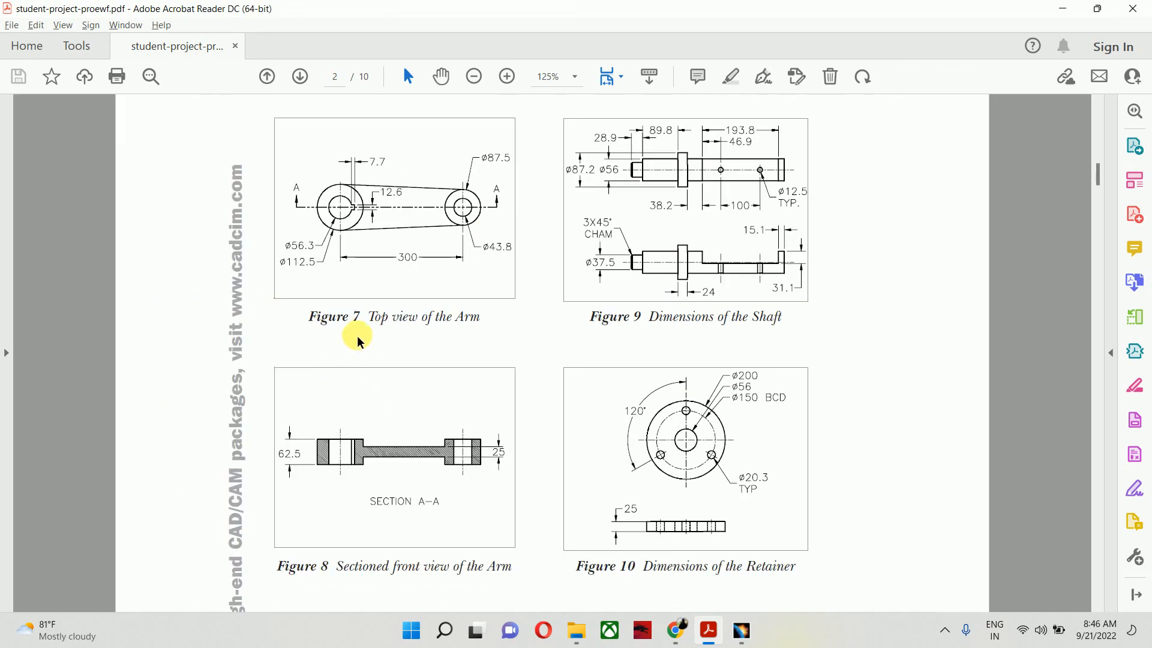
pyautogui.moveTo(370, 318); pyautogui.dragTo(480, 320)
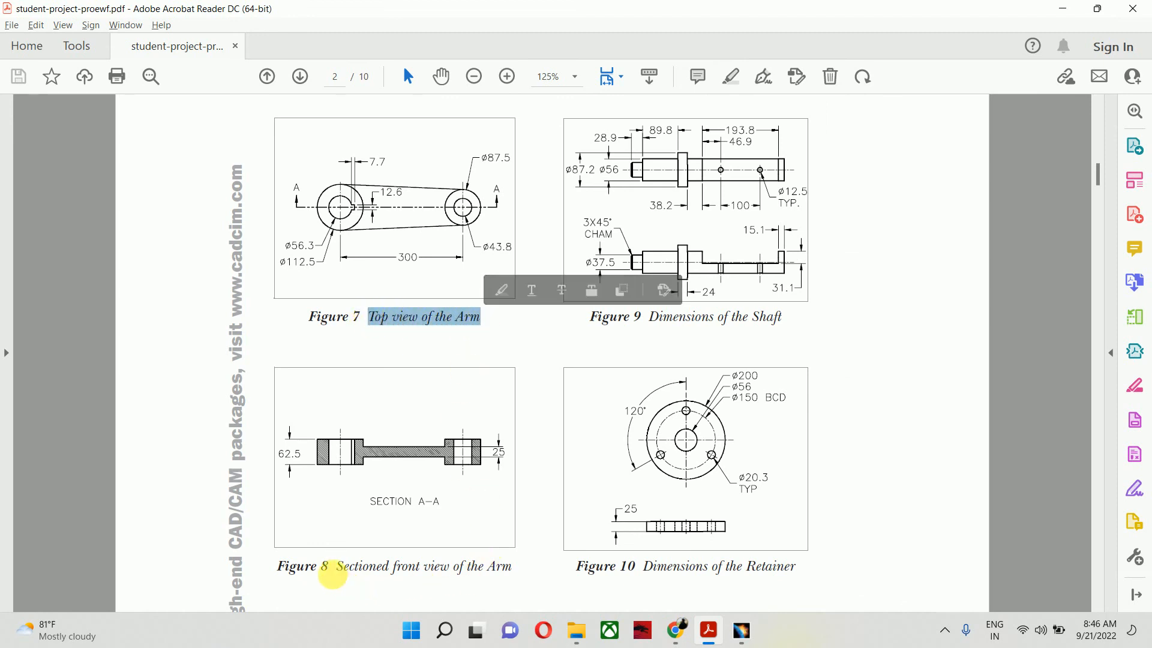
pyautogui.moveTo(337, 567); pyautogui.dragTo(508, 567)
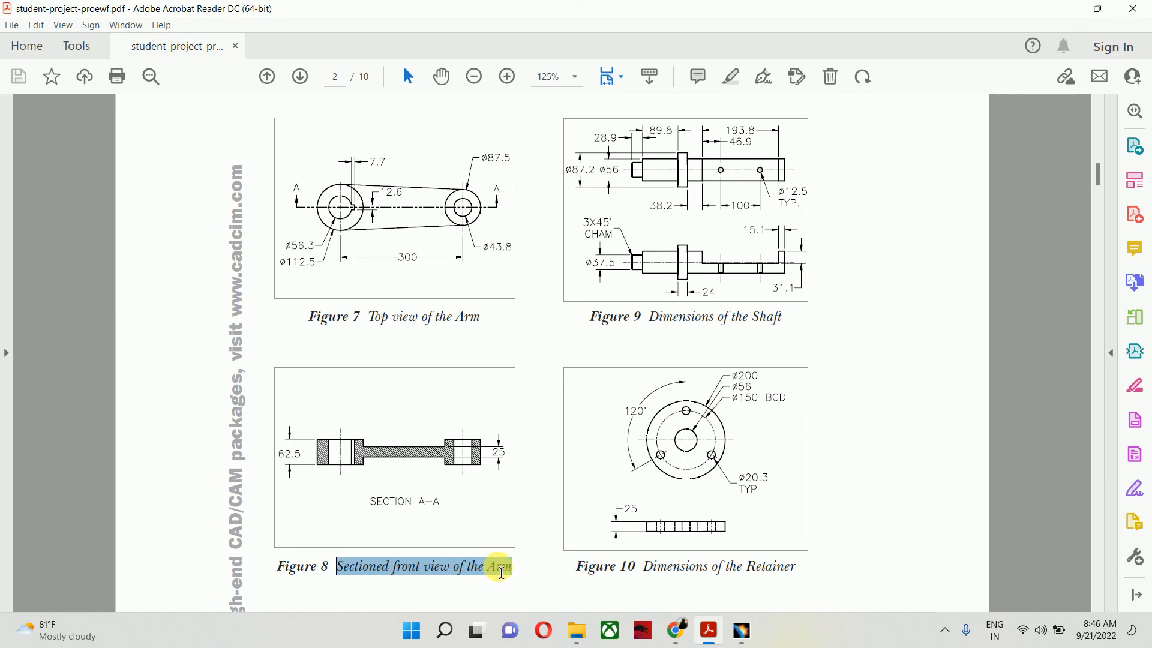
pyautogui.click(977, 379)
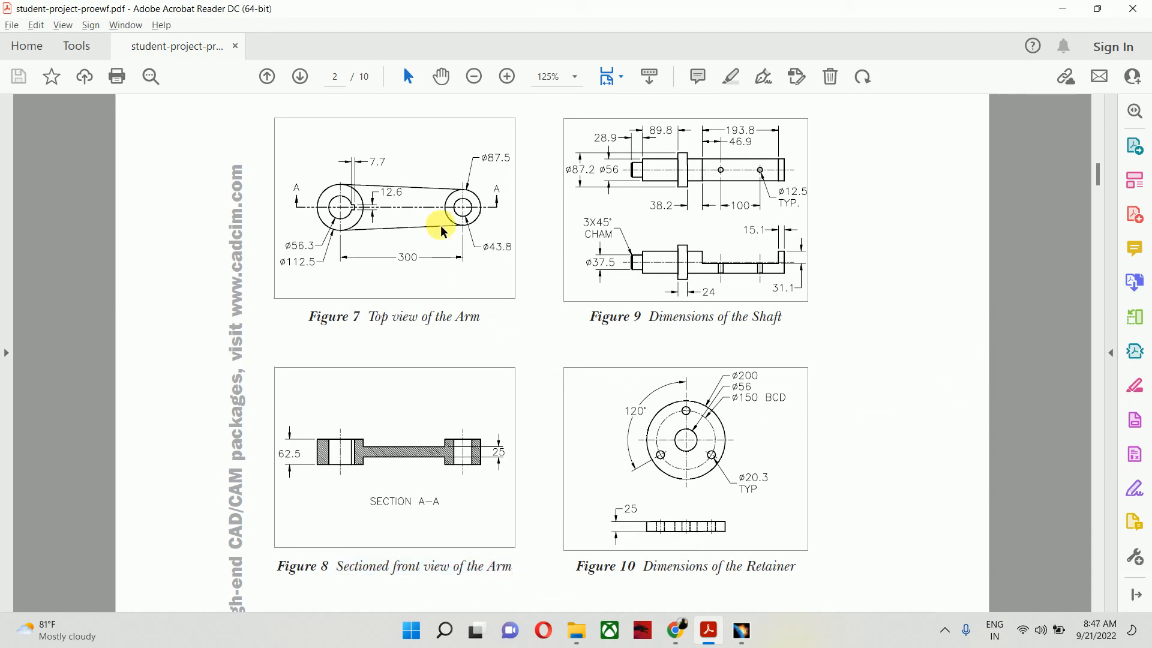
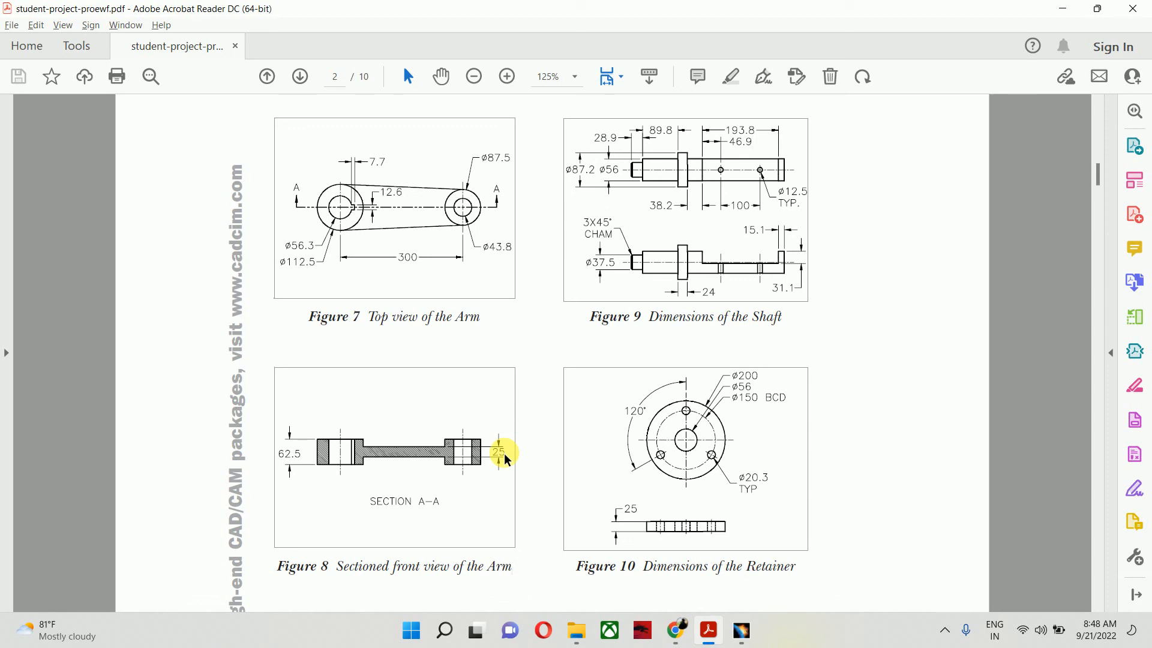
# Step: Switch to CATIA and create a new Part Design part named Part1 with hybrid design enabled
pyautogui.click(741, 630)
pyautogui.click(13, 24)
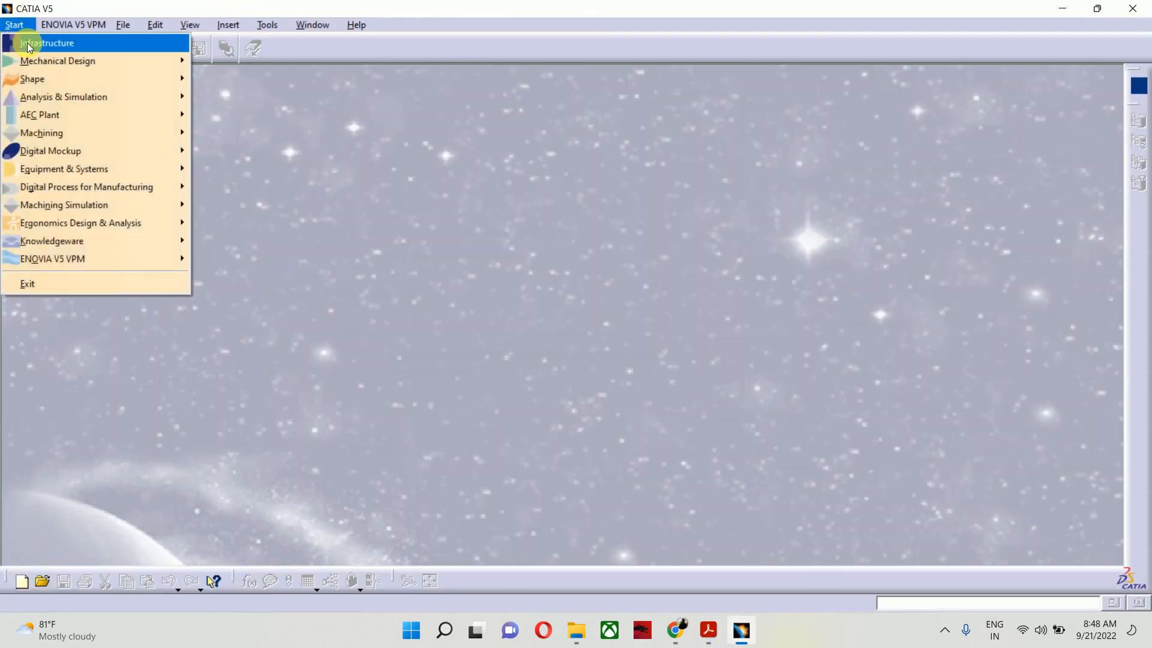
pyautogui.moveTo(35, 59)
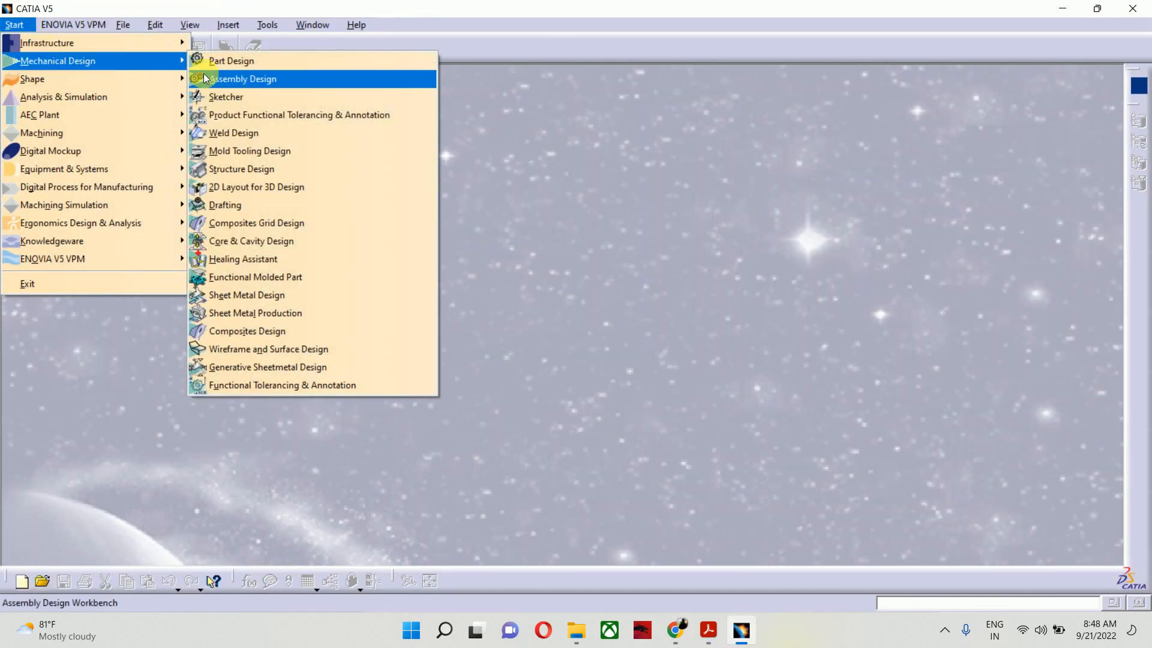
pyautogui.click(227, 60)
pyautogui.click(1019, 218)
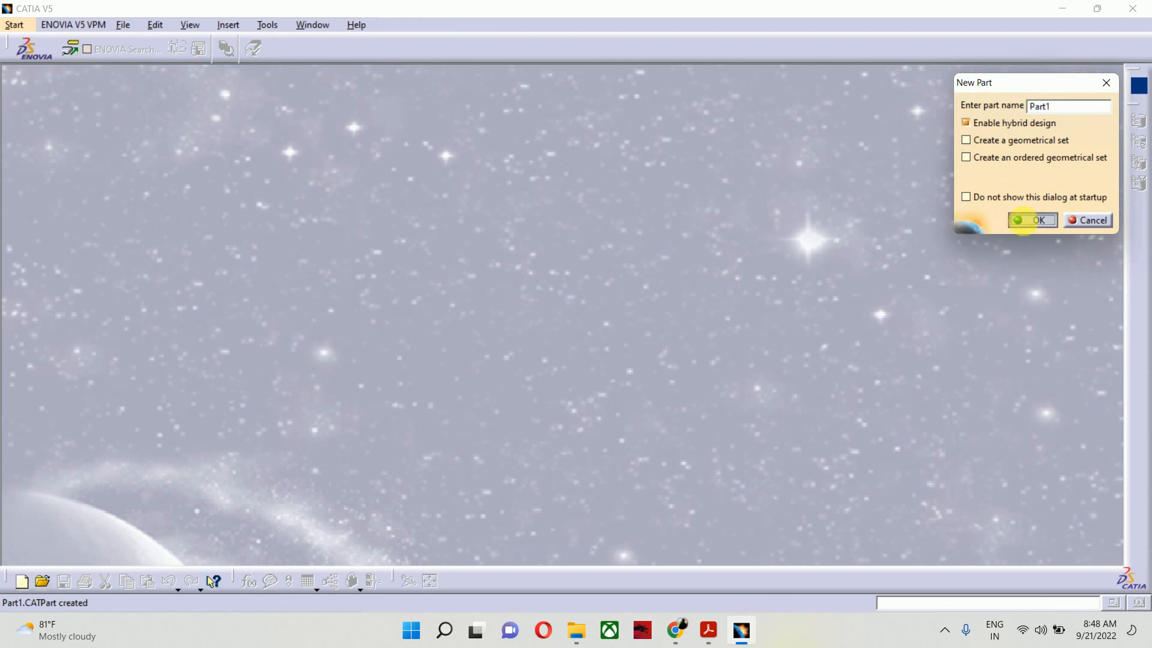
# Step: Start a sketch on the xy plane and draw two concentric circles centred on the origin
pyautogui.click(585, 300)
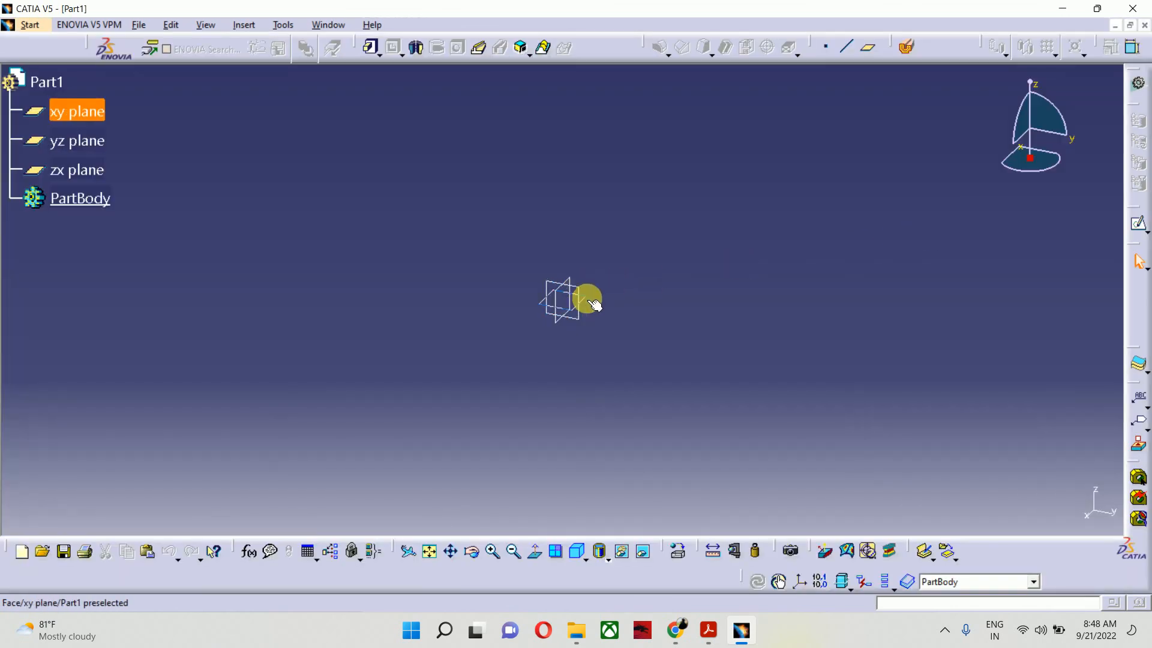
pyautogui.click(1139, 224)
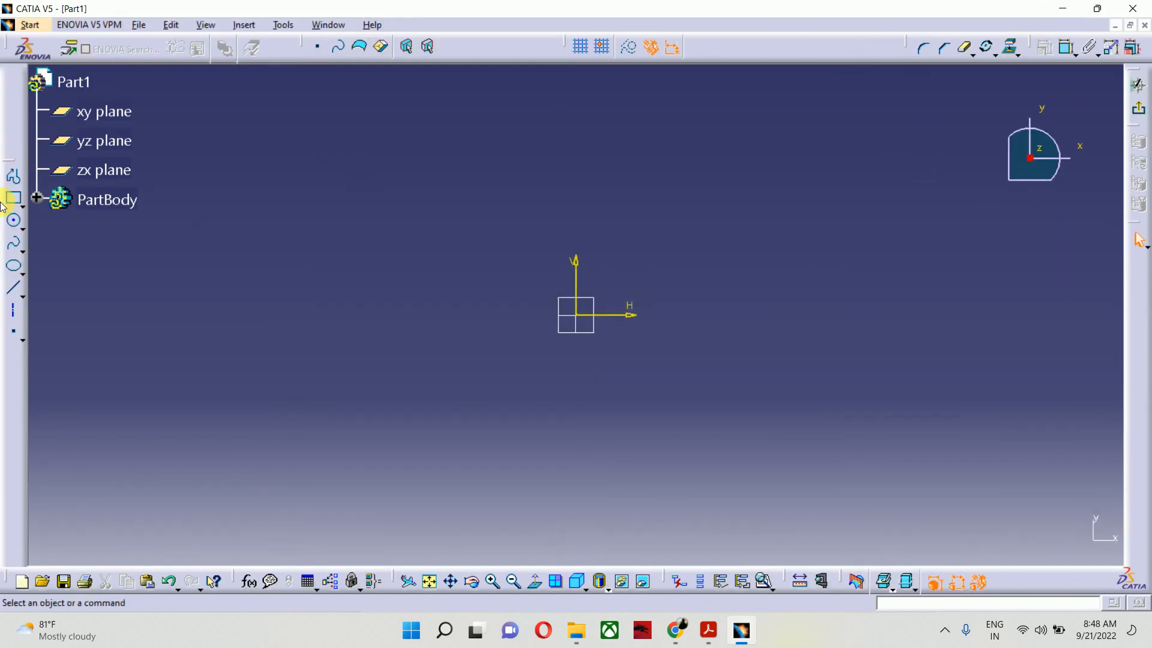
pyautogui.click(16, 224)
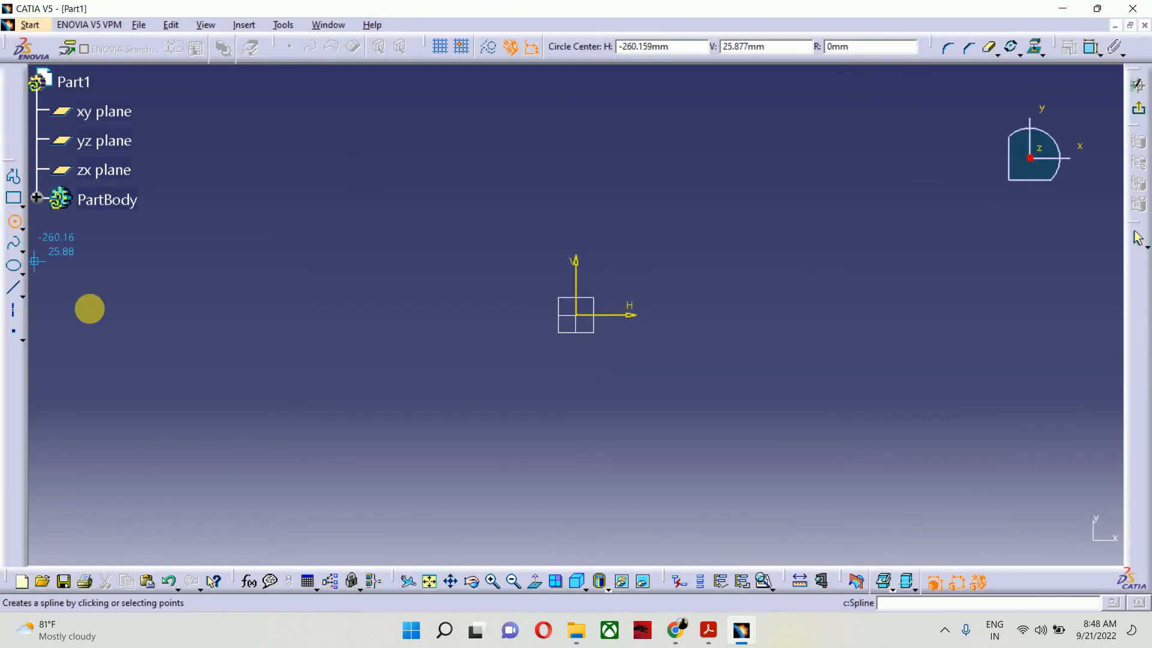
pyautogui.click(576, 314)
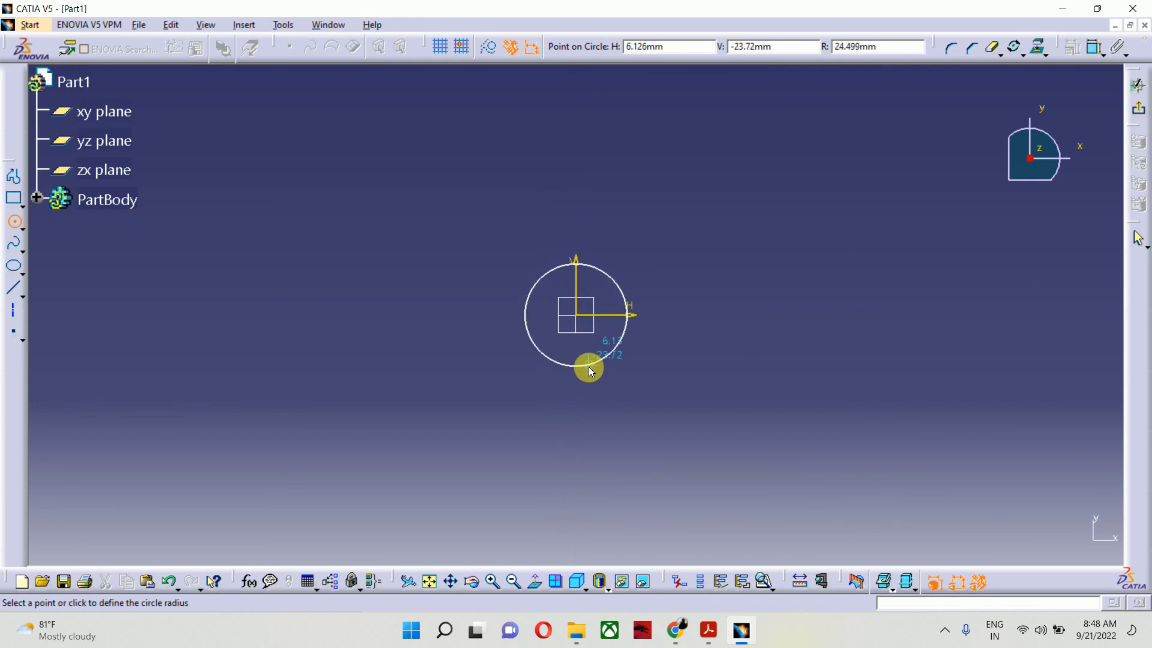
pyautogui.click(586, 414)
pyautogui.click(576, 315)
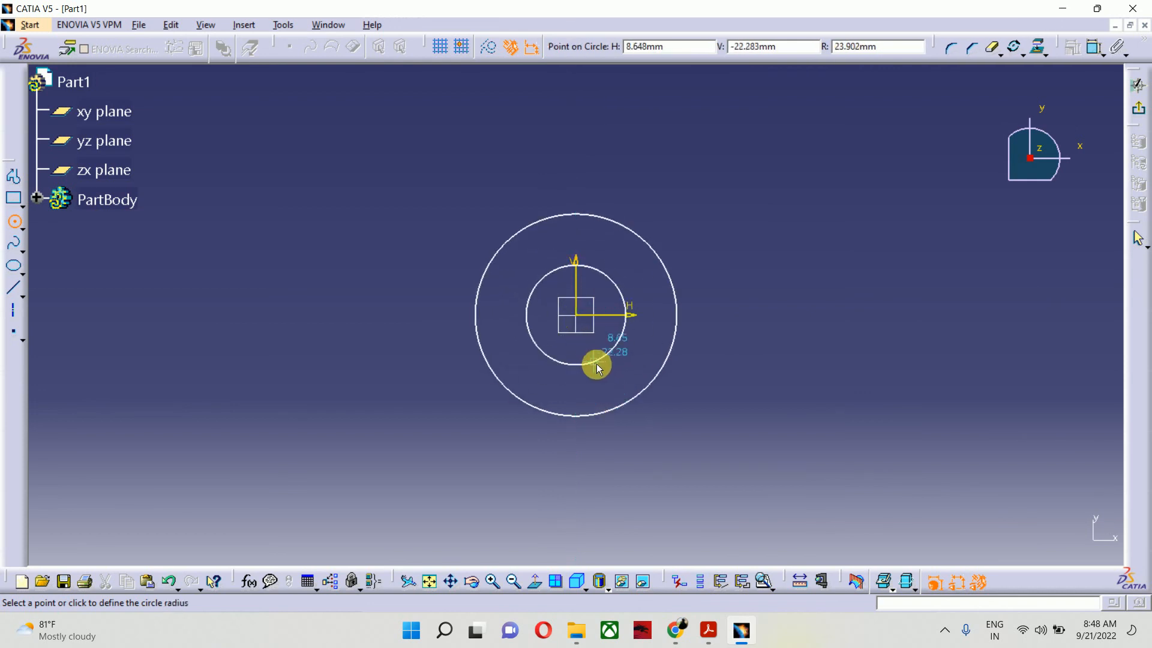
pyautogui.click(596, 367)
# Step: Sketch a small circle far out along the positive horizontal axis and a larger circle around it from nearly the same centre
pyautogui.moveTo(727, 372); pyautogui.dragTo(381, 404, button='middle')
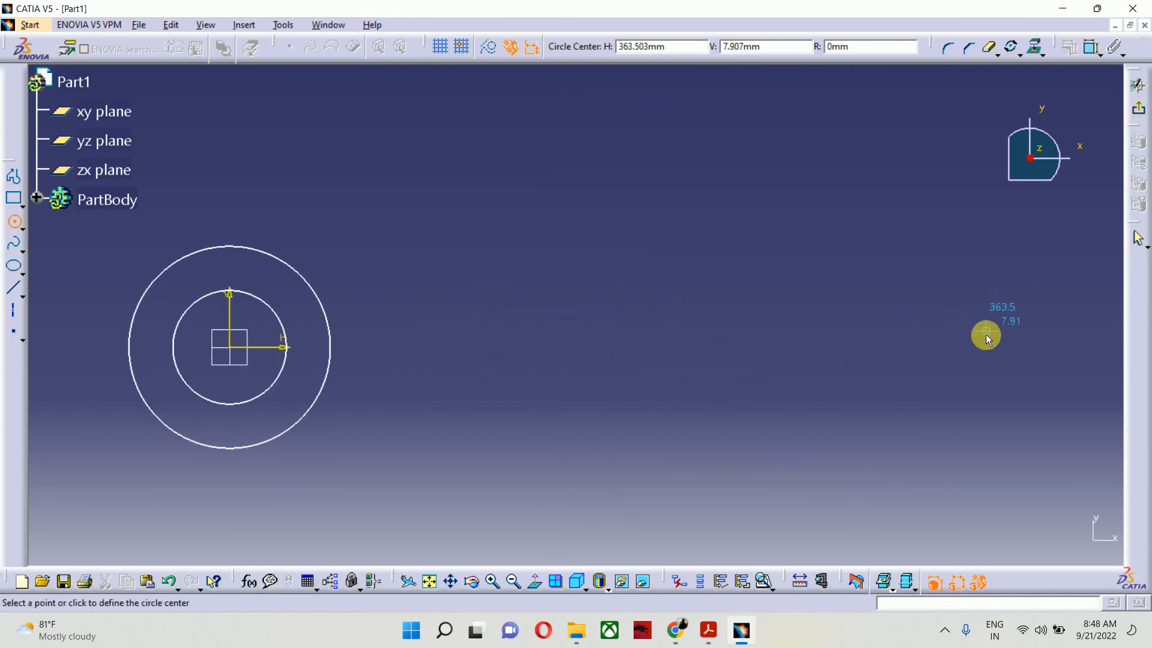
pyautogui.click(968, 346)
pyautogui.click(977, 383)
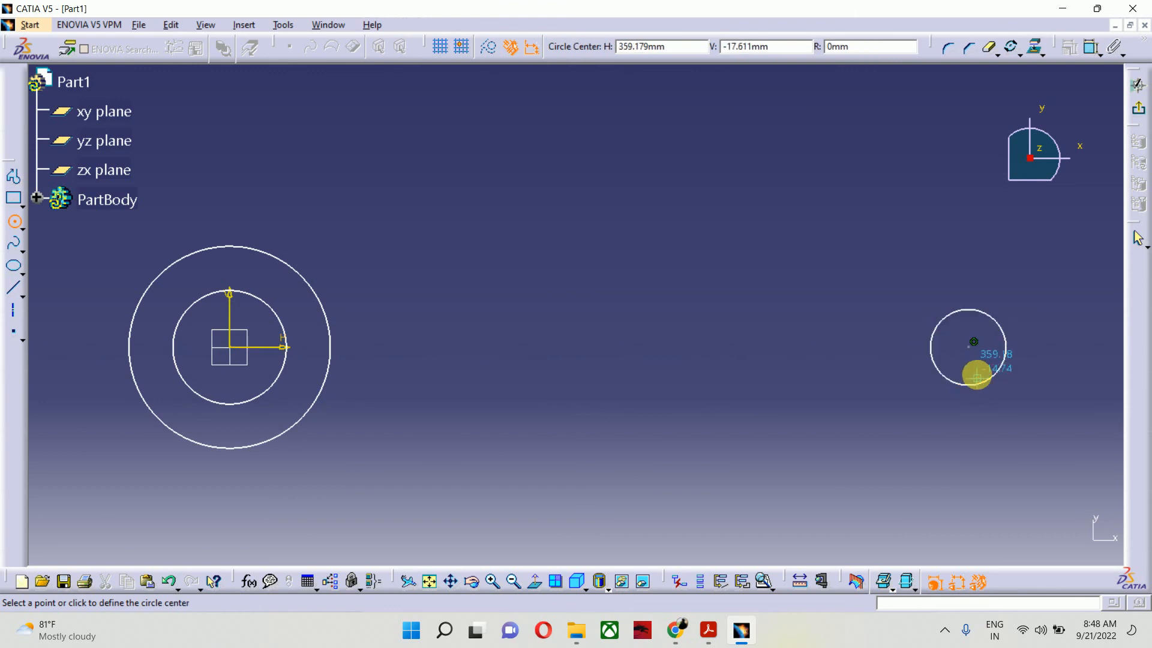
pyautogui.click(968, 344)
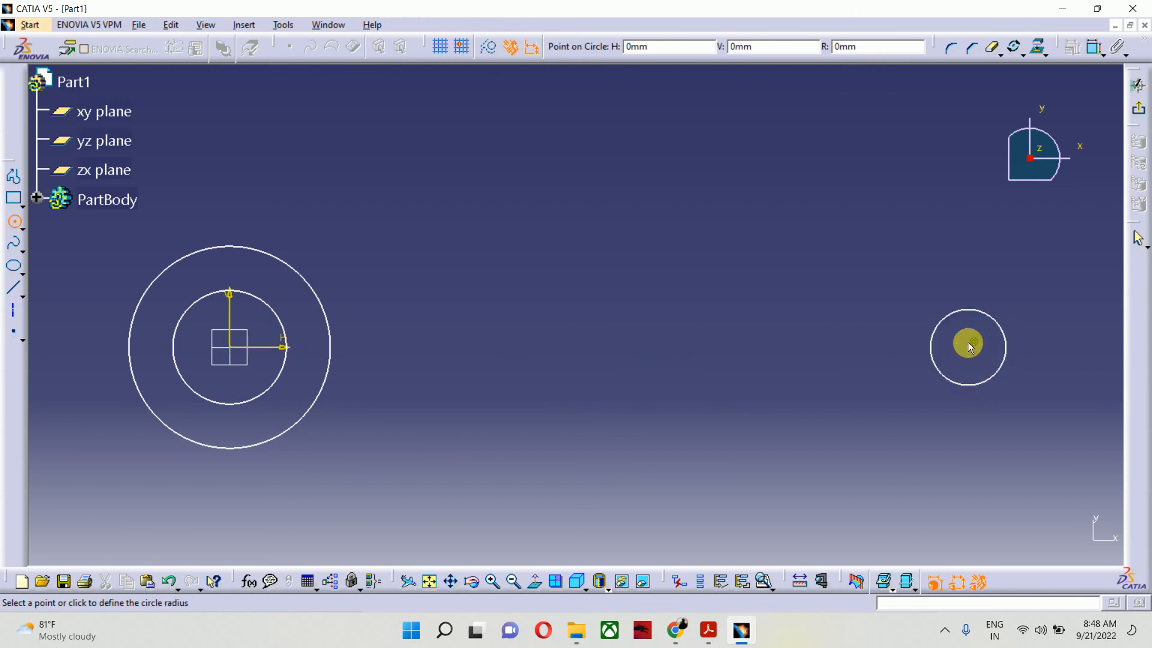
pyautogui.click(980, 404)
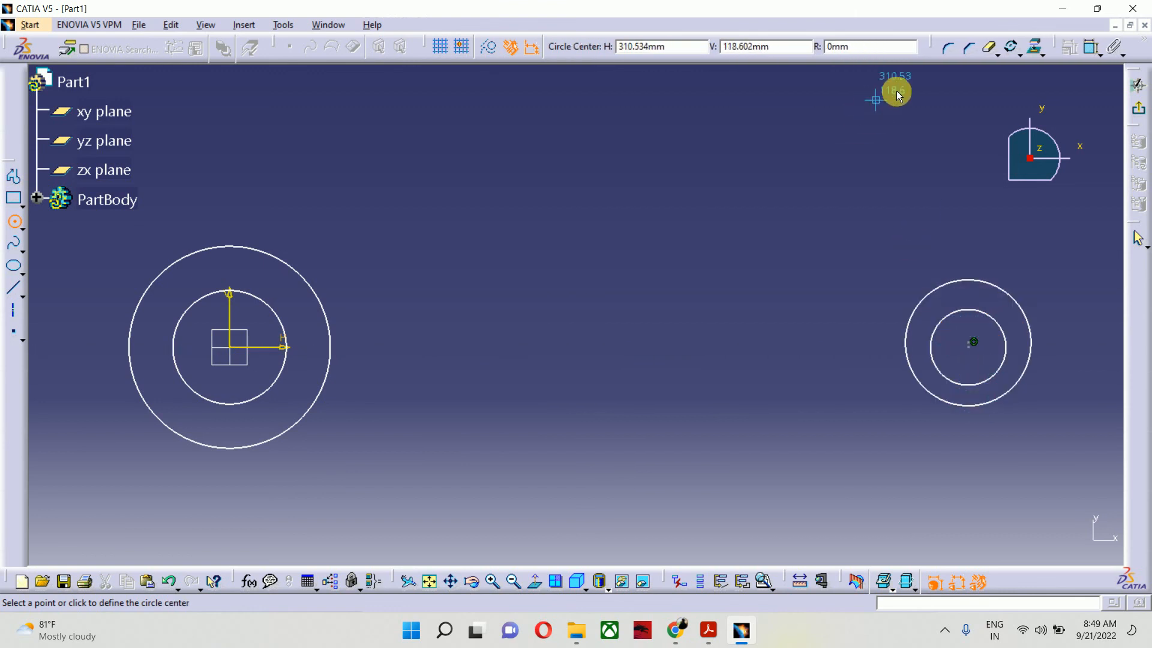
# Step: Apply a concentricity constraint between the two circles away from the origin
pyautogui.click(1067, 48)
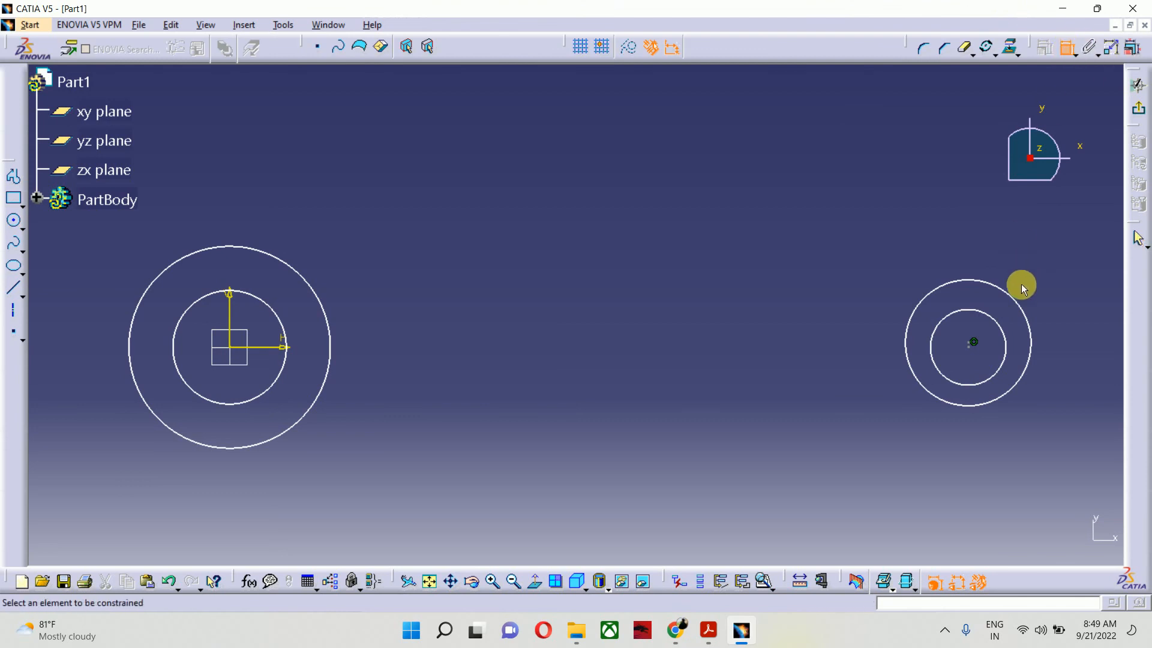
pyautogui.click(1010, 301)
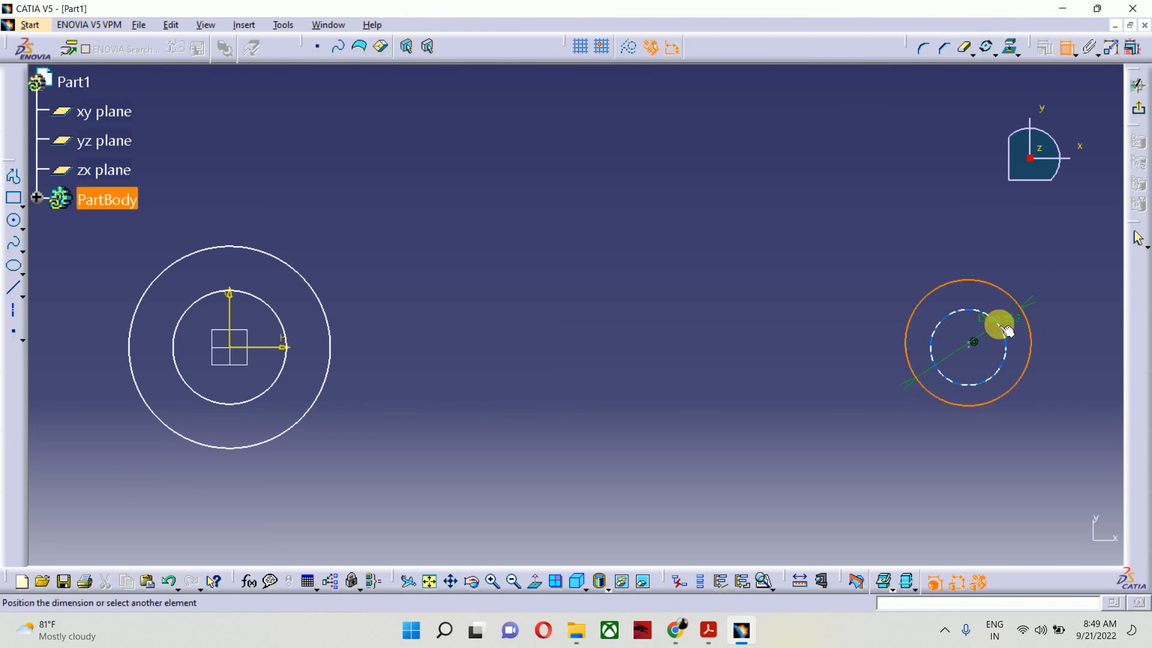
pyautogui.click(1000, 324)
pyautogui.rightClick(1004, 269)
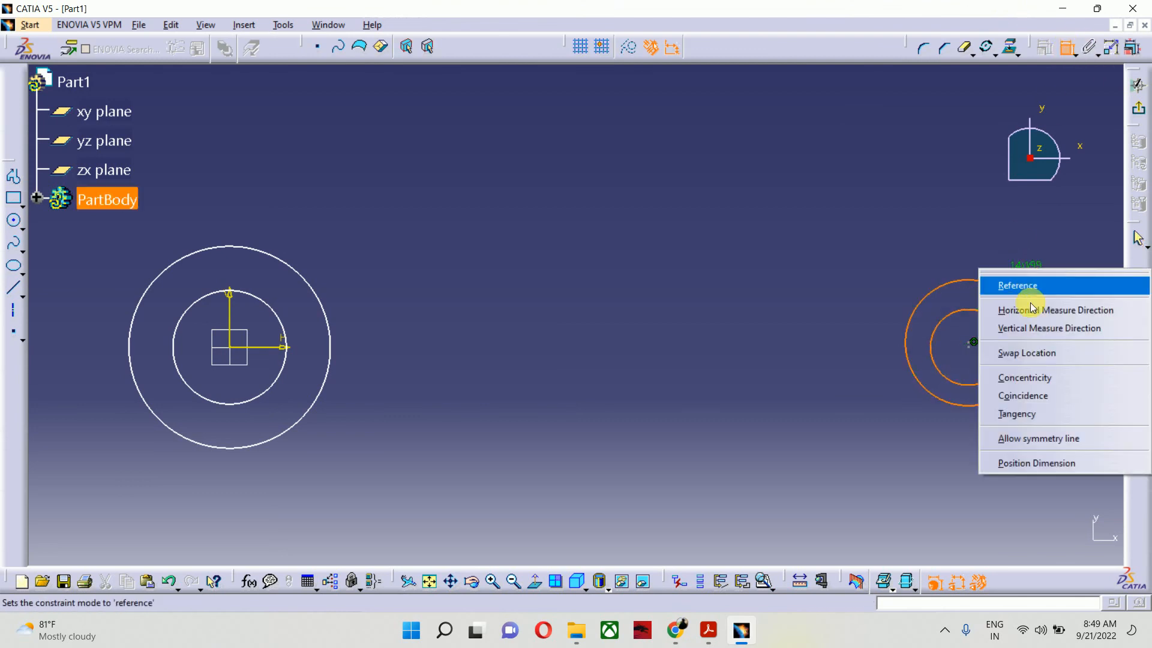
pyautogui.click(1048, 379)
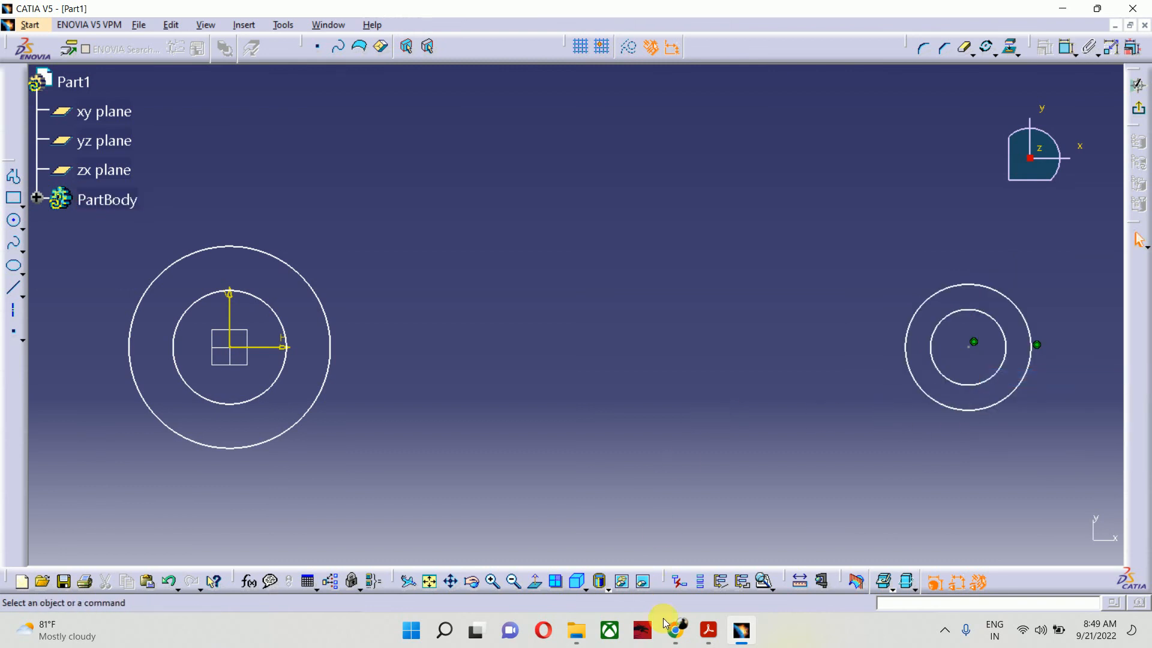
# Step: Check the Arm drawing in Acrobat Reader, and in CATIA dimension the outer circle at the origin to a diameter of 112.5 mm
pyautogui.click(708, 630)
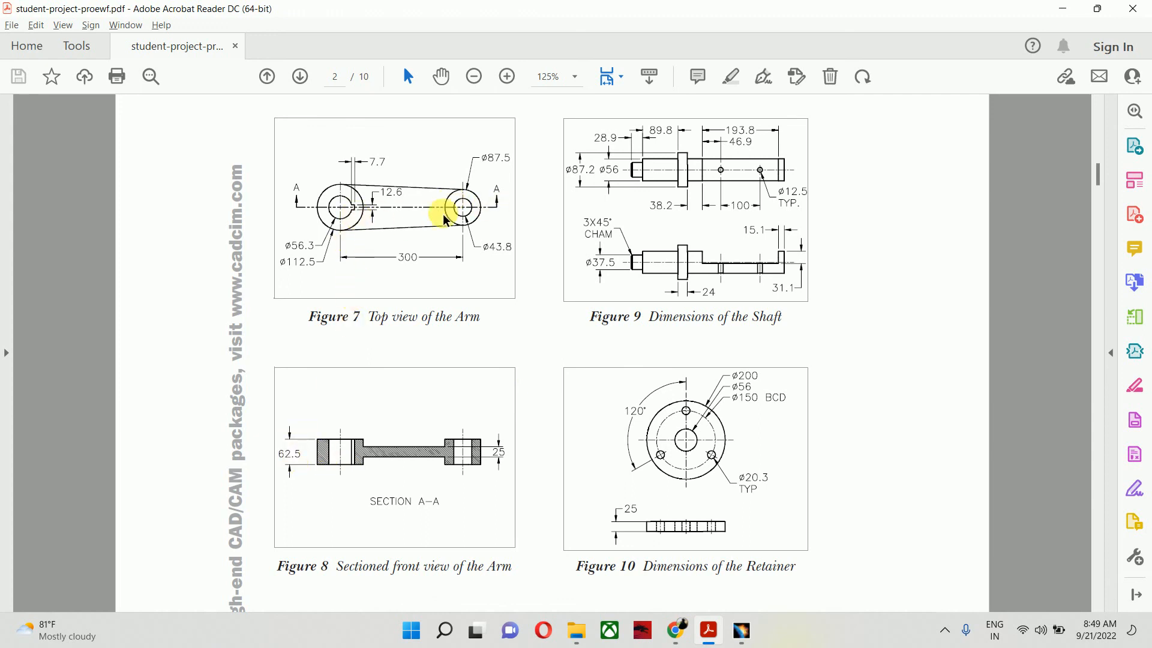
pyautogui.click(1062, 8)
pyautogui.moveTo(683, 207); pyautogui.dragTo(694, 249, button='middle')
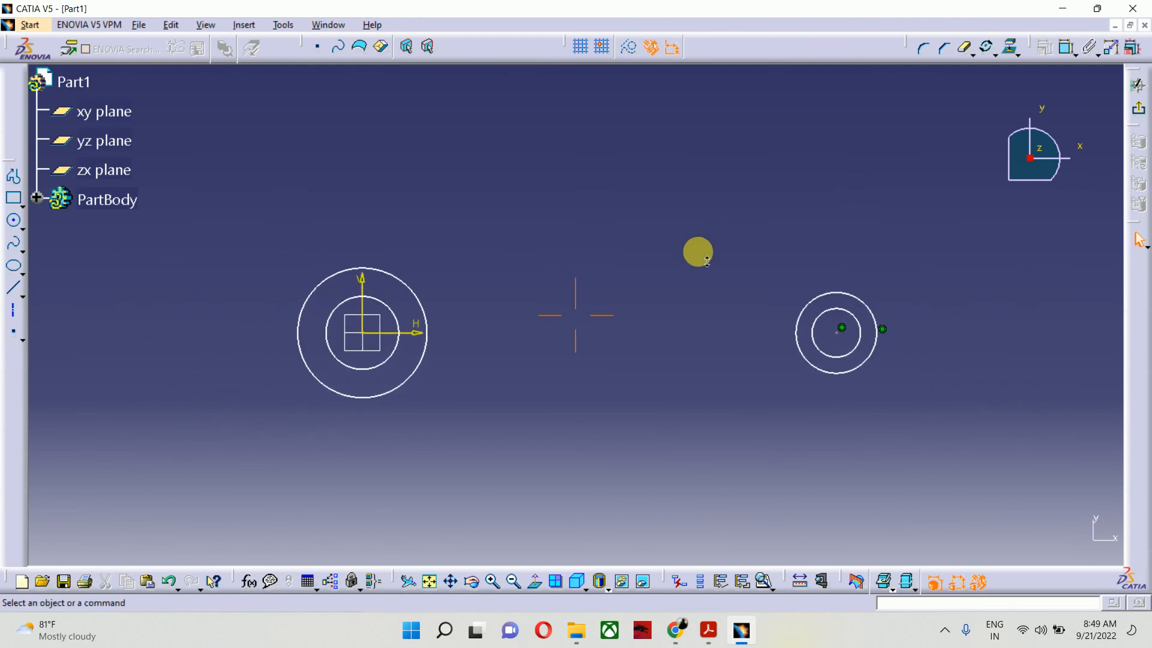
pyautogui.click(1068, 47)
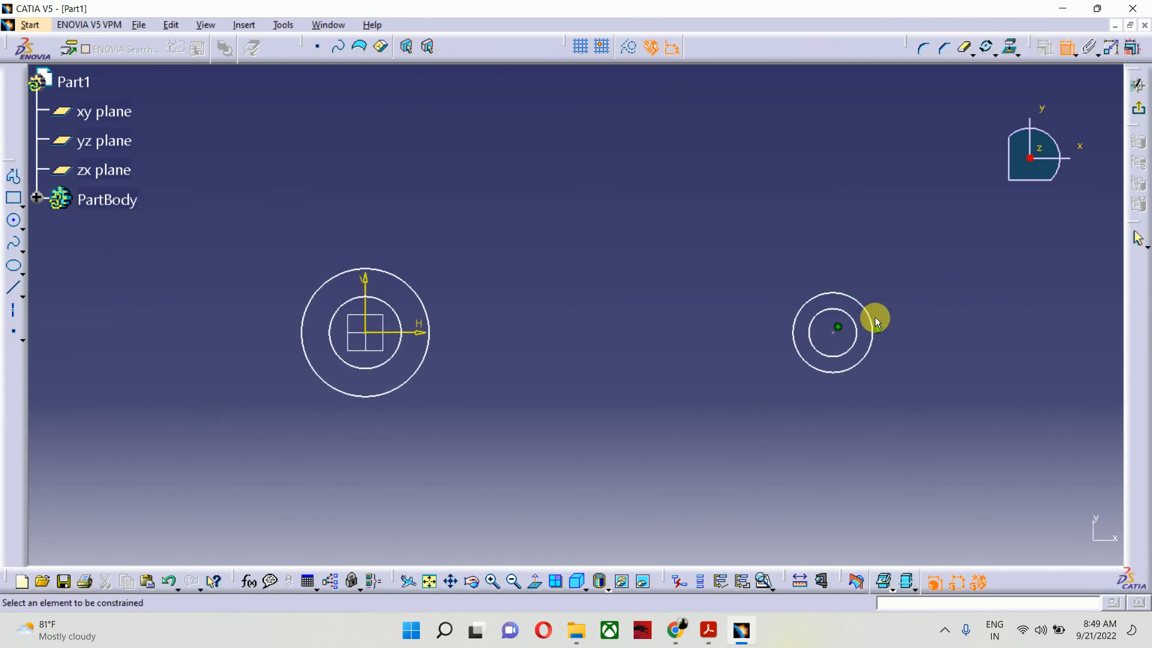
pyautogui.click(709, 630)
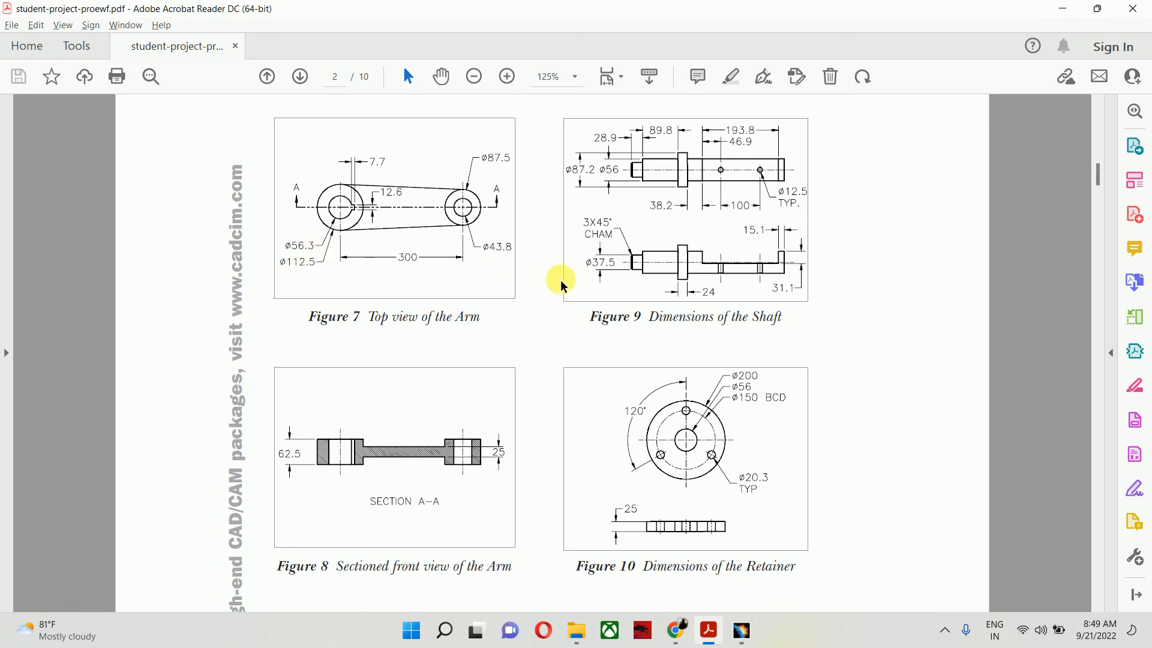
pyautogui.click(1062, 9)
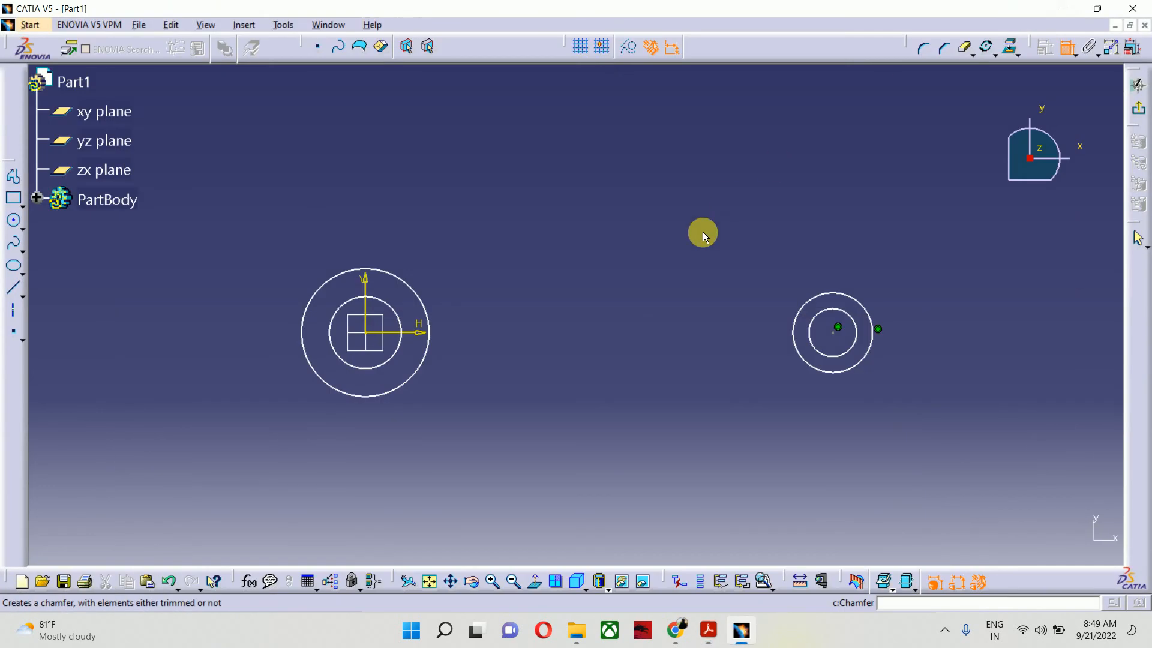
pyautogui.click(331, 385)
pyautogui.doubleClick(272, 444)
pyautogui.write('11')
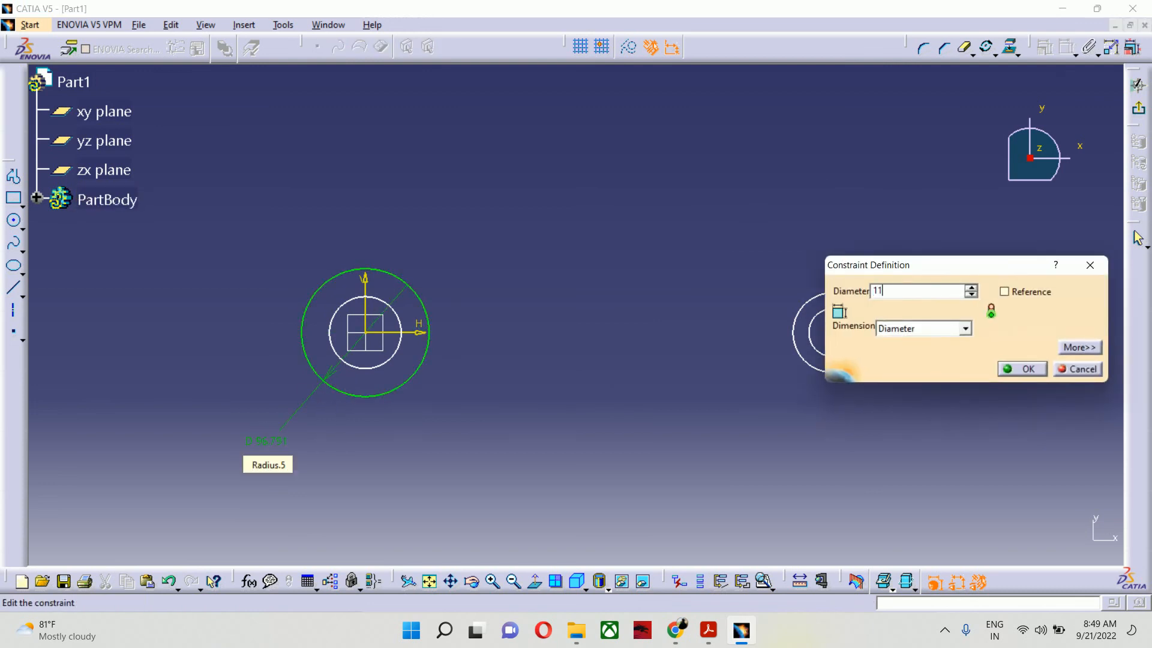
pyautogui.write('2.5')
pyautogui.press('Return')
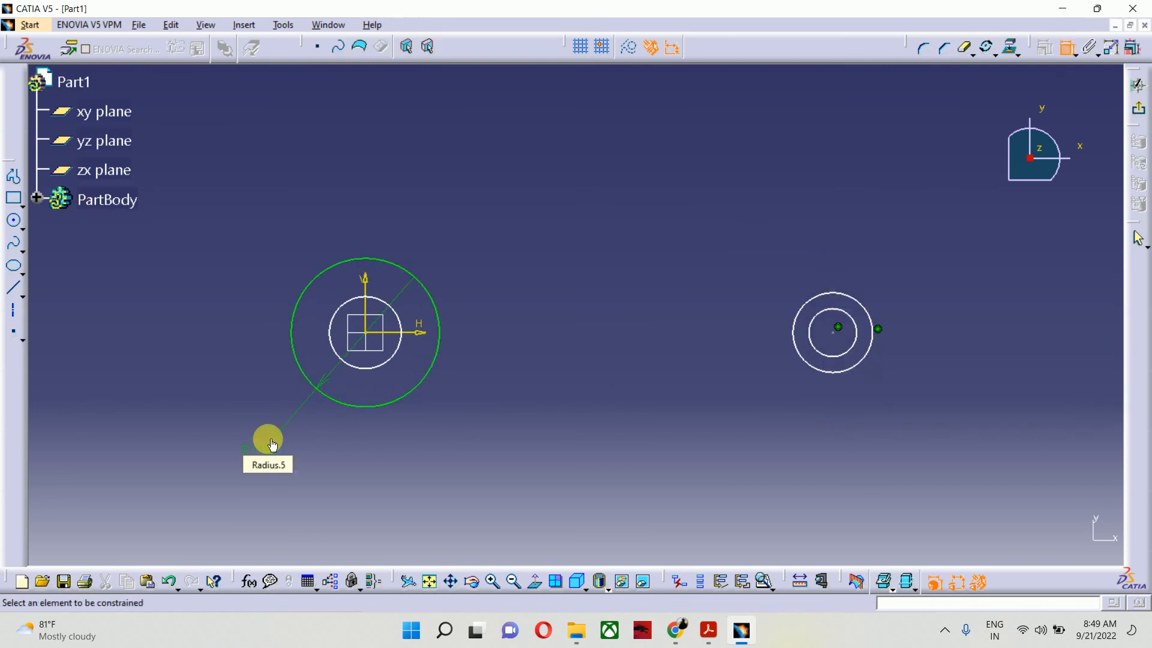
# Step: Check the Arm drawing in Acrobat Reader, and in CATIA dimension the inner circle at the origin to a diameter of 56.3 mm
pyautogui.click(709, 630)
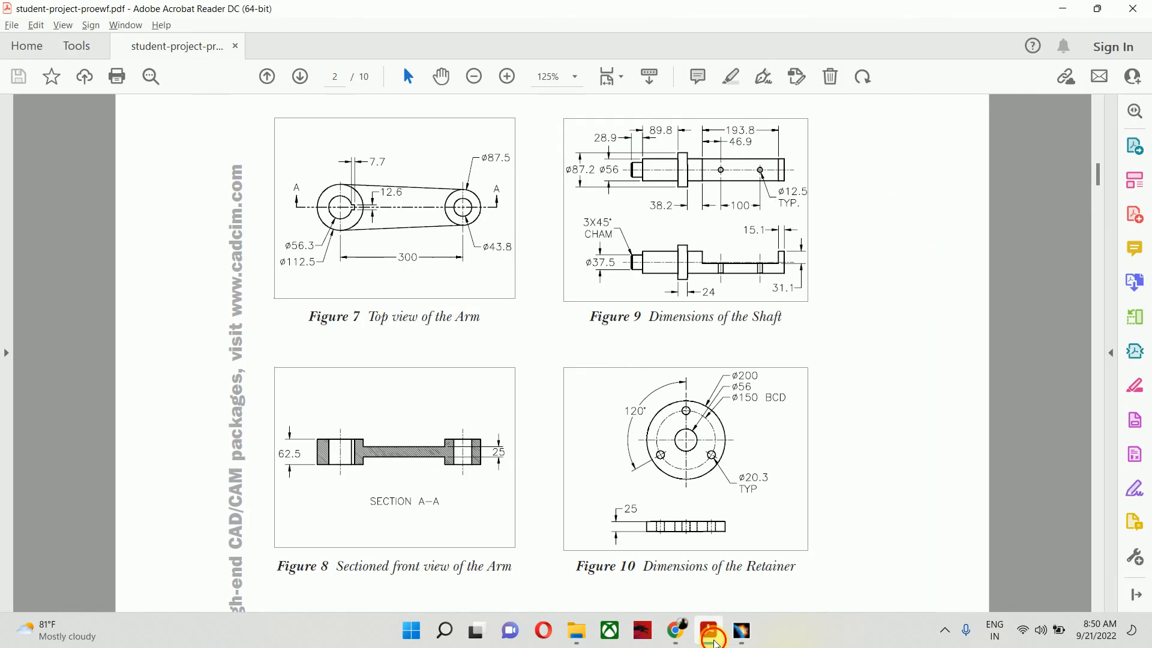
pyautogui.click(741, 630)
pyautogui.click(334, 314)
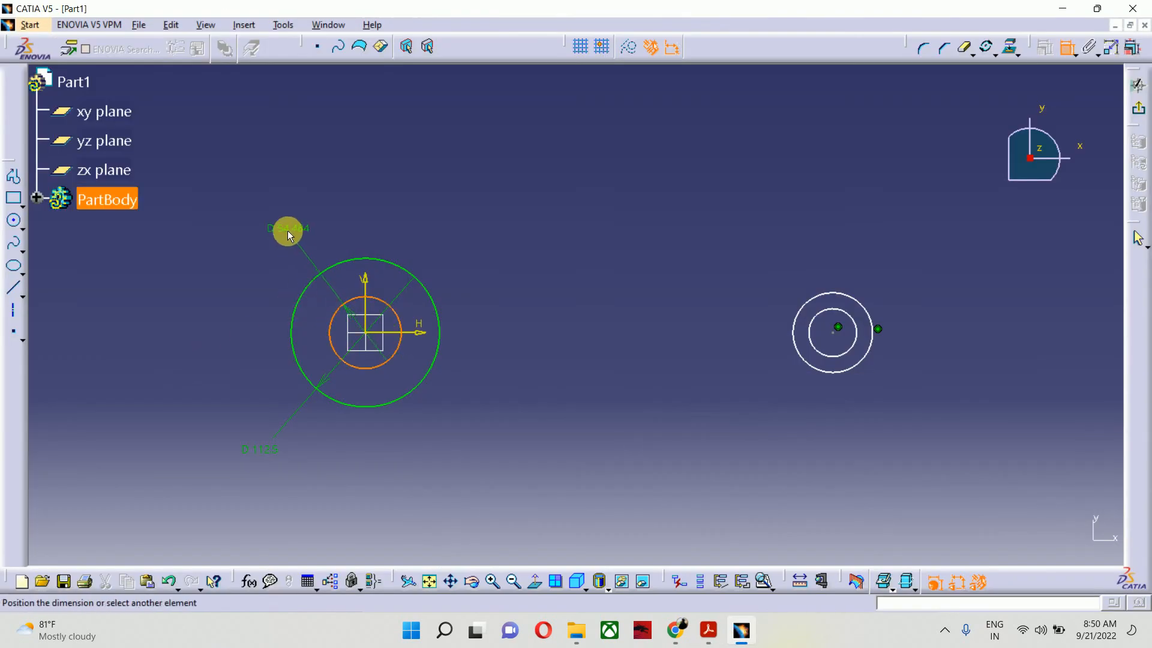
pyautogui.click(279, 222)
pyautogui.write('56')
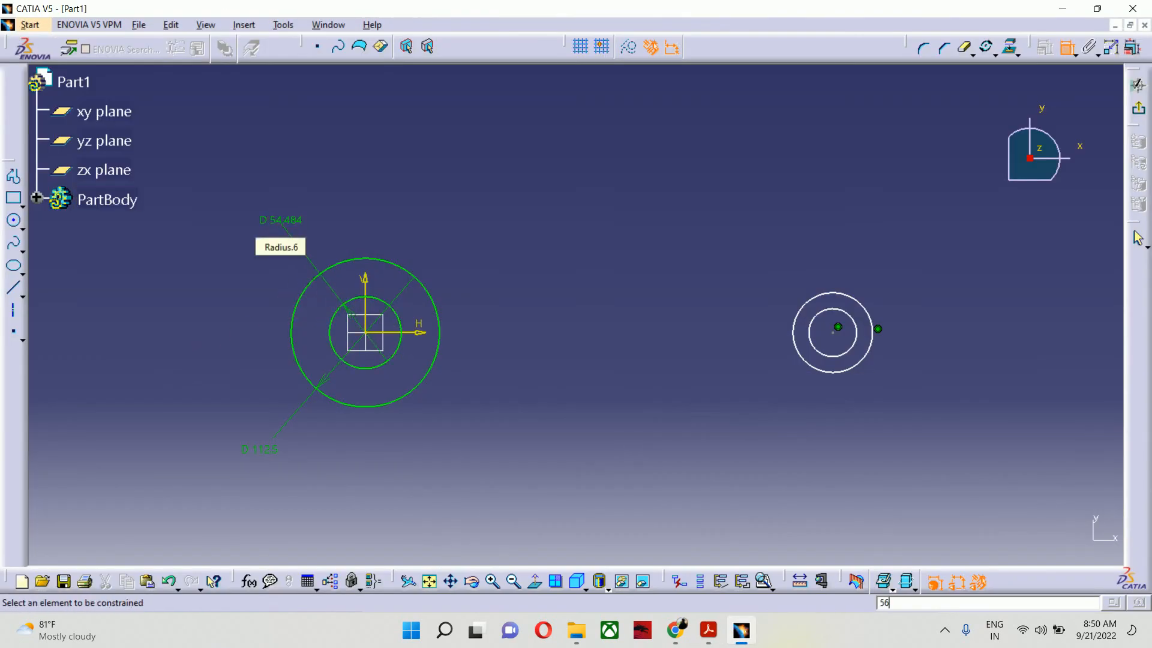
pyautogui.press('Return')
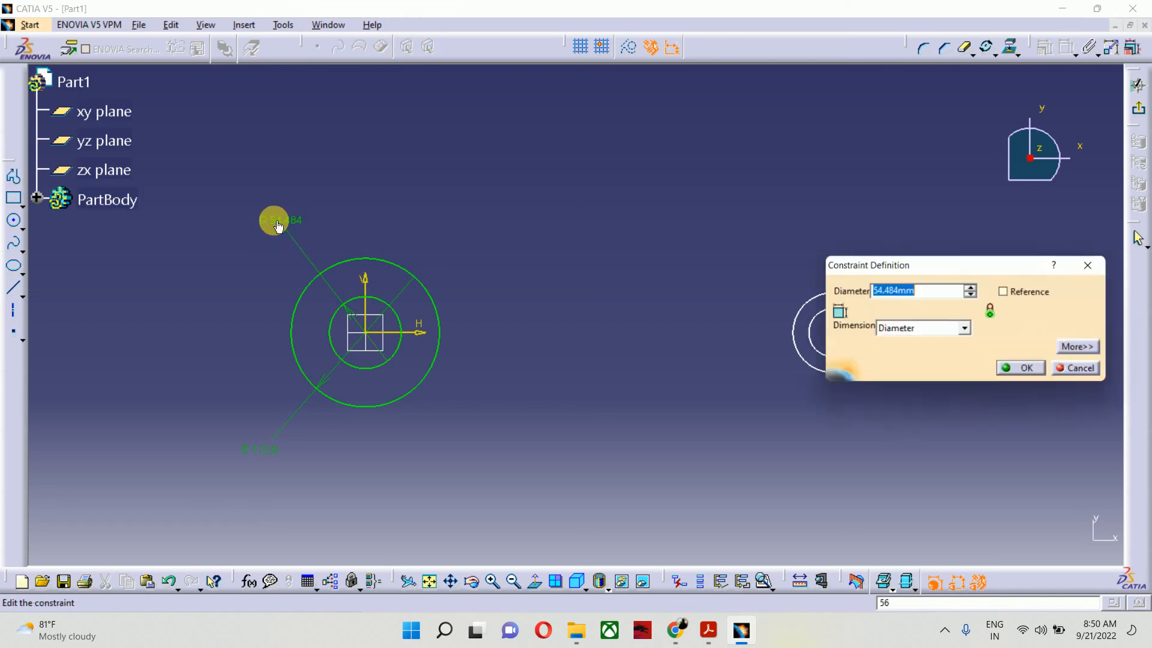
pyautogui.write('.3')
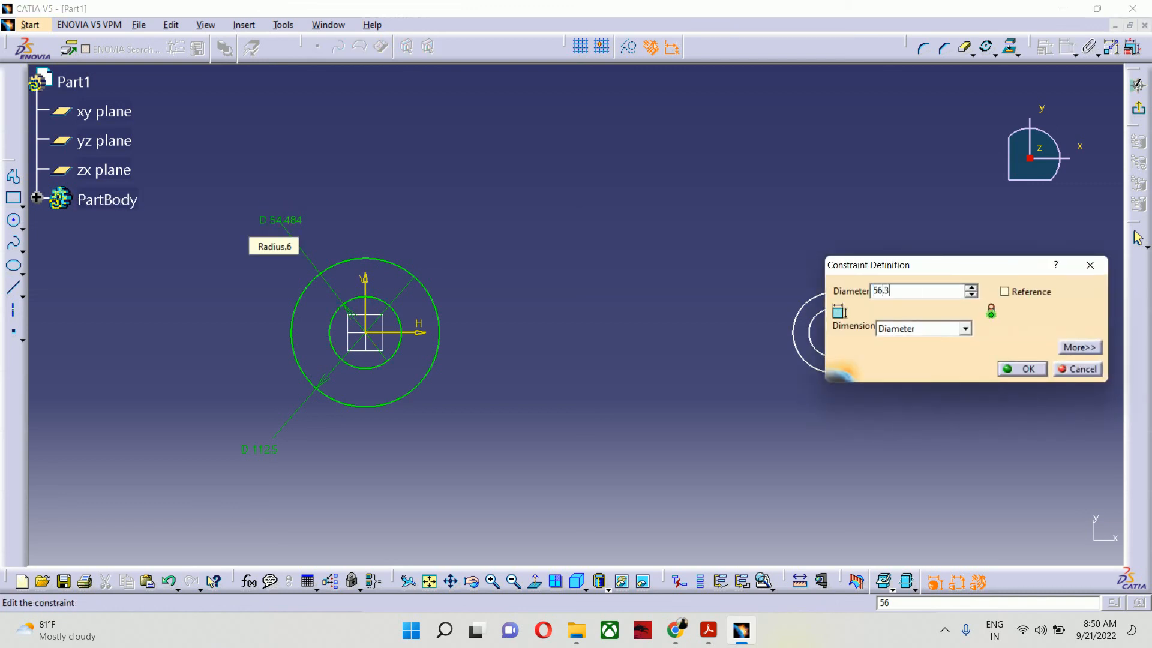
pyautogui.press('Return')
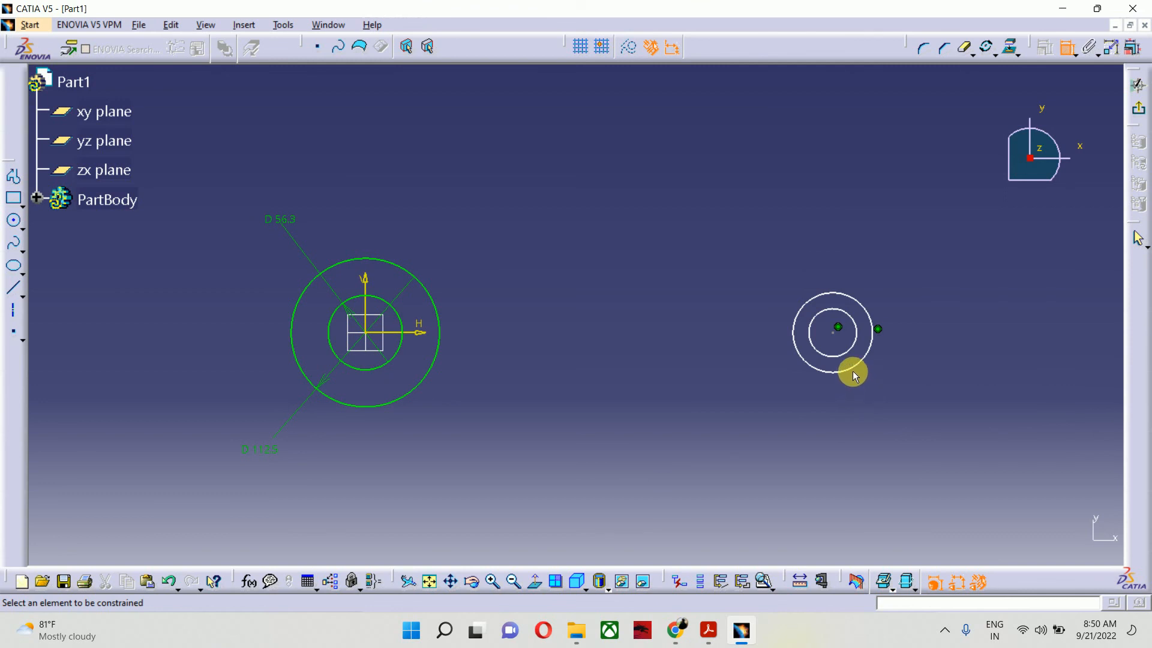
# Step: Dimension the outer circle of the pair away from the origin to a diameter of 87.5 mm, checking the PDF drawing in Acrobat Reader
pyautogui.click(853, 366)
pyautogui.click(931, 456)
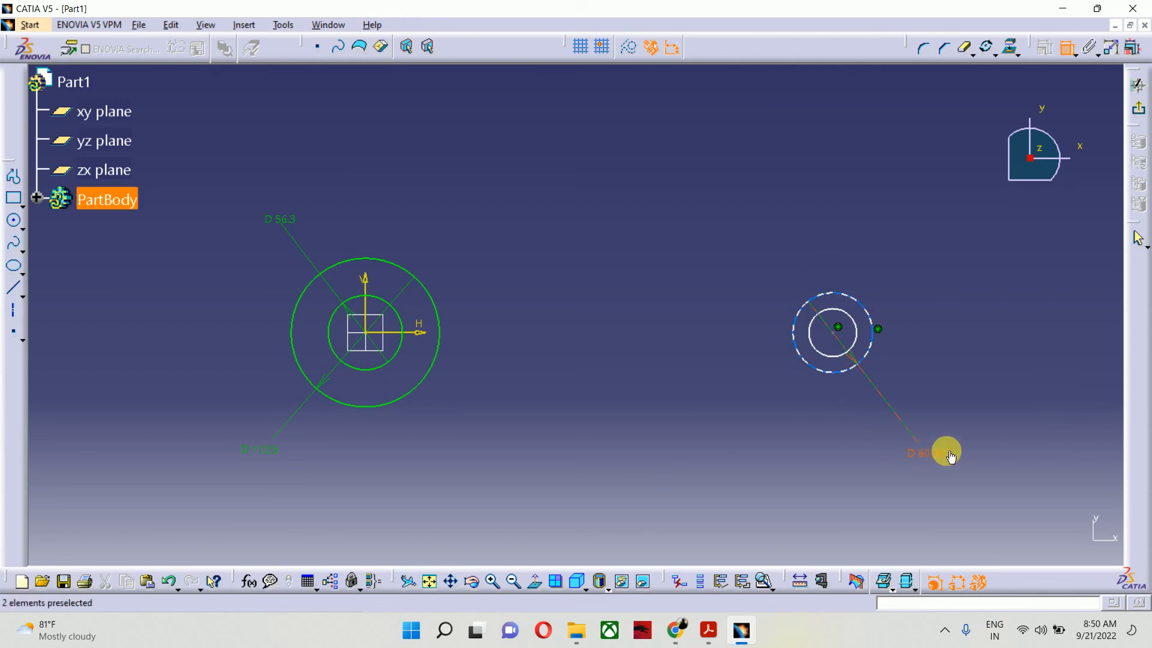
pyautogui.doubleClick(951, 456)
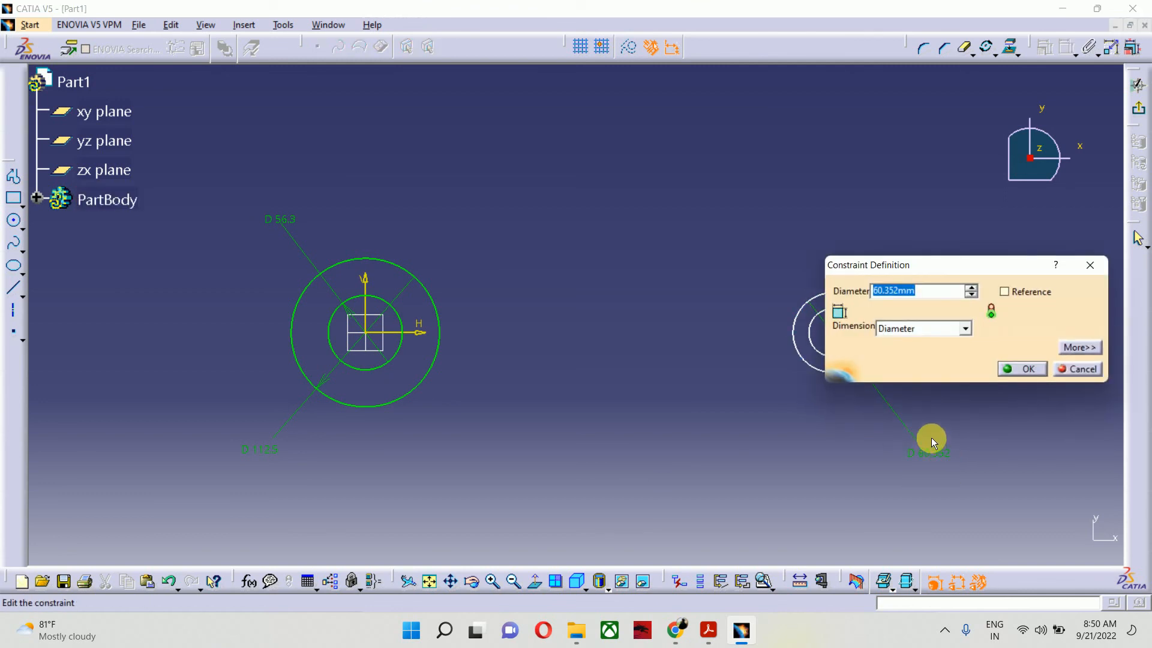
pyautogui.write('87')
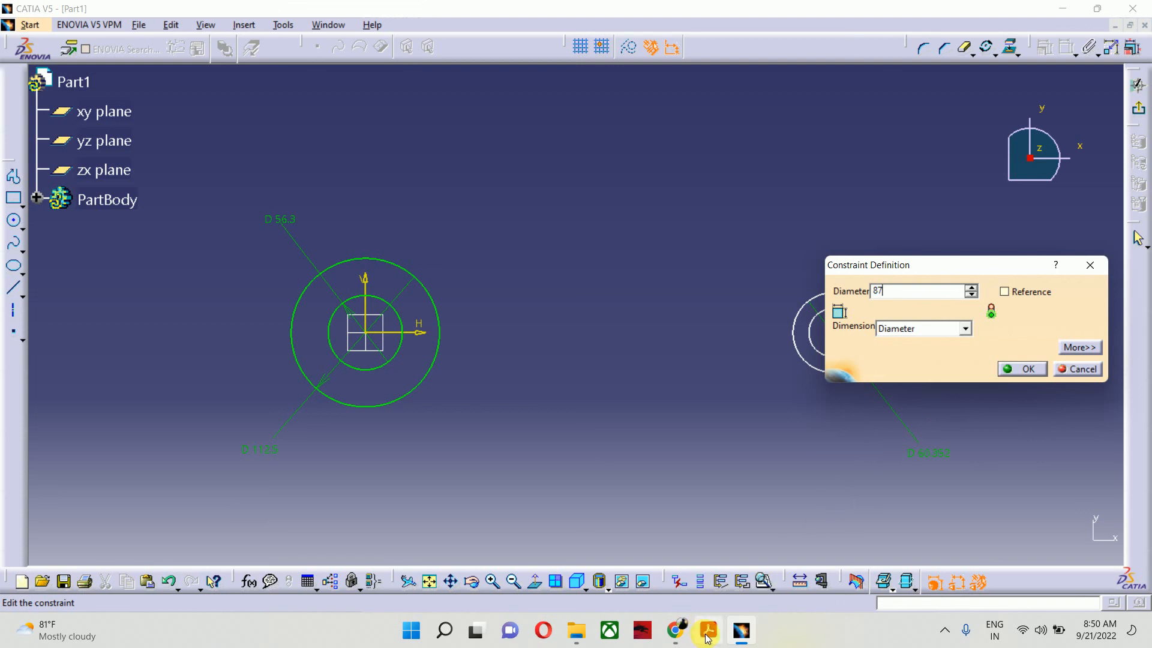
pyautogui.click(708, 631)
pyautogui.click(707, 631)
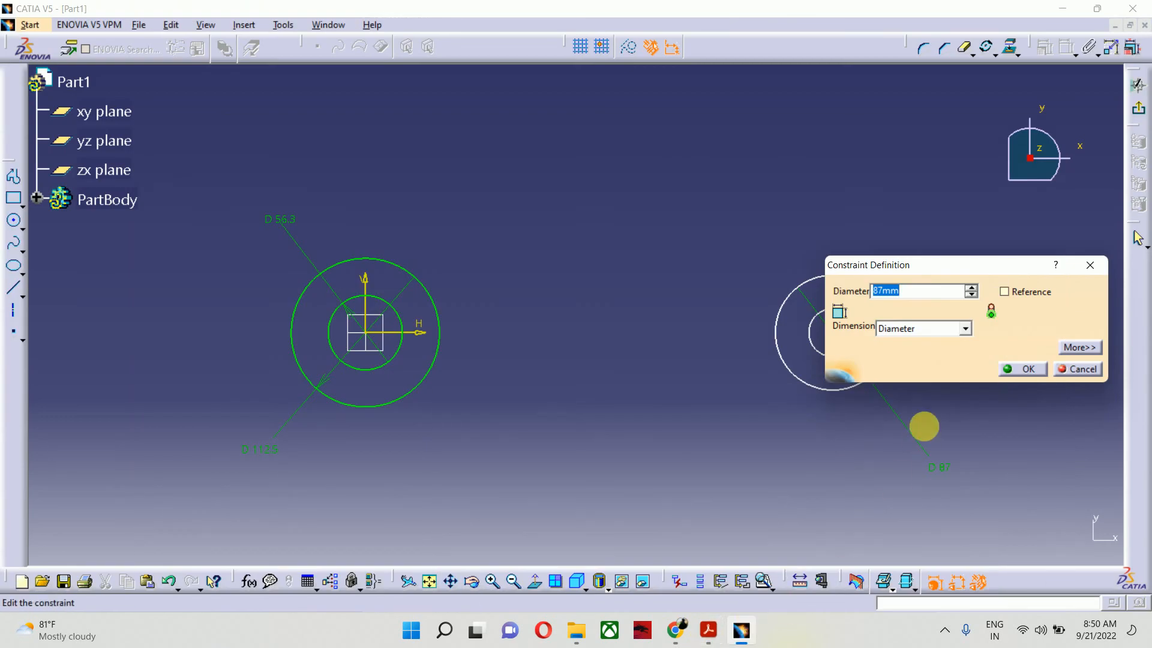
pyautogui.write('87.5')
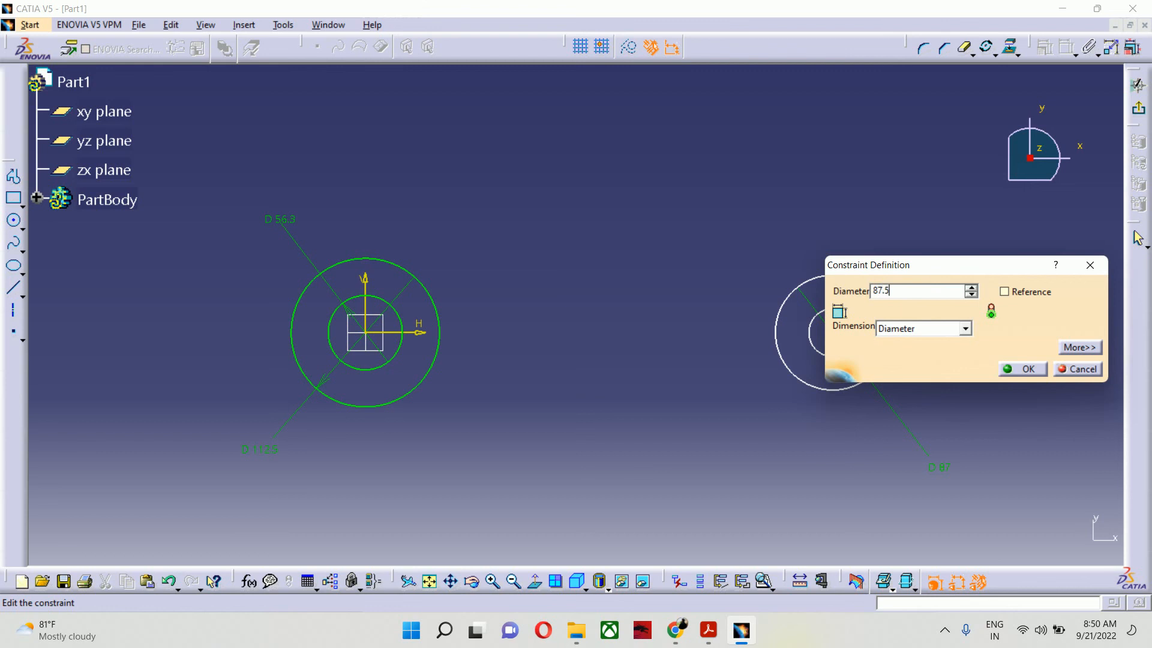
pyautogui.press('Return')
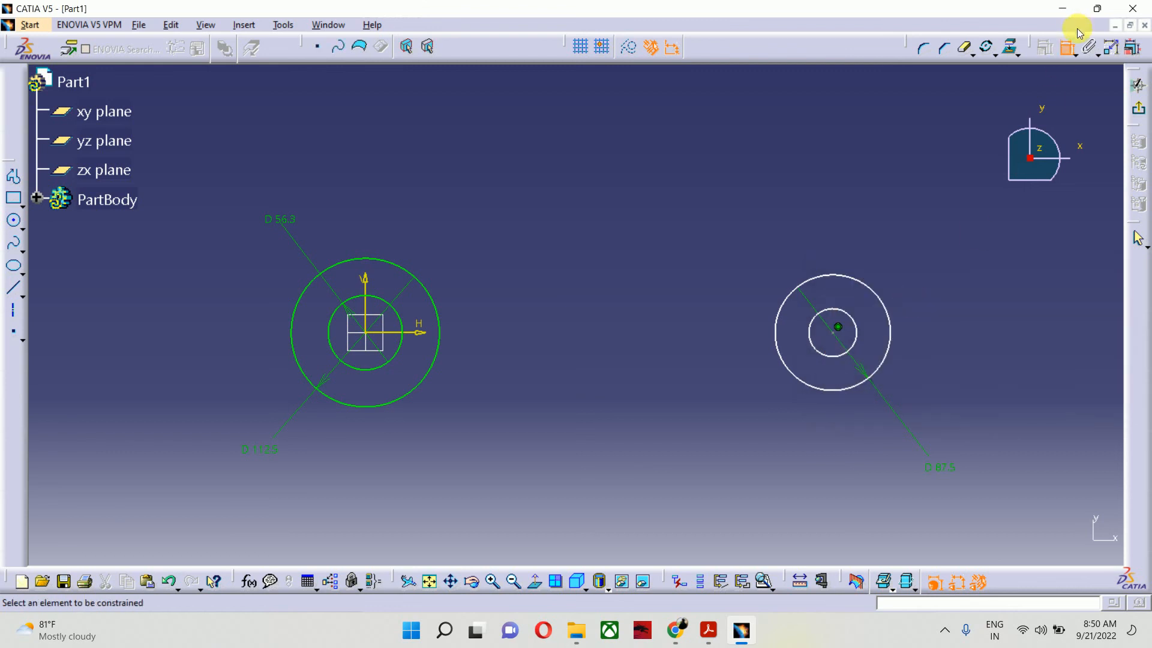
# Step: Dimension the inner circle away from the origin to a diameter of 43.8 mm and move the 87.5 mm dimension closer to its circle
pyautogui.click(1066, 48)
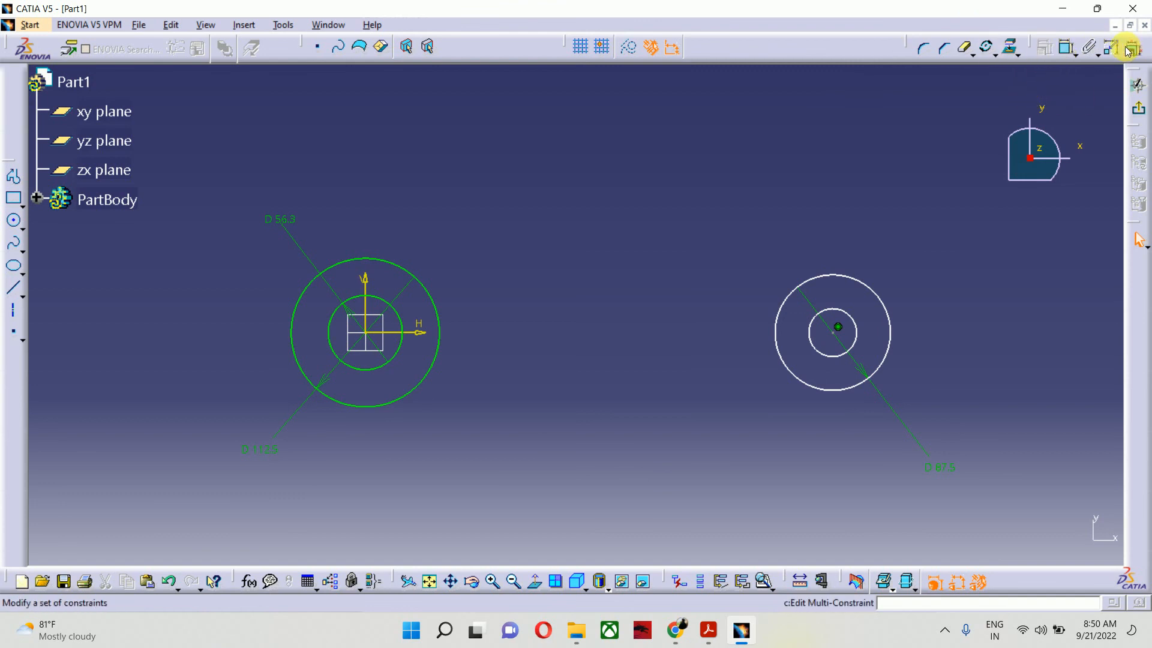
pyautogui.click(1067, 48)
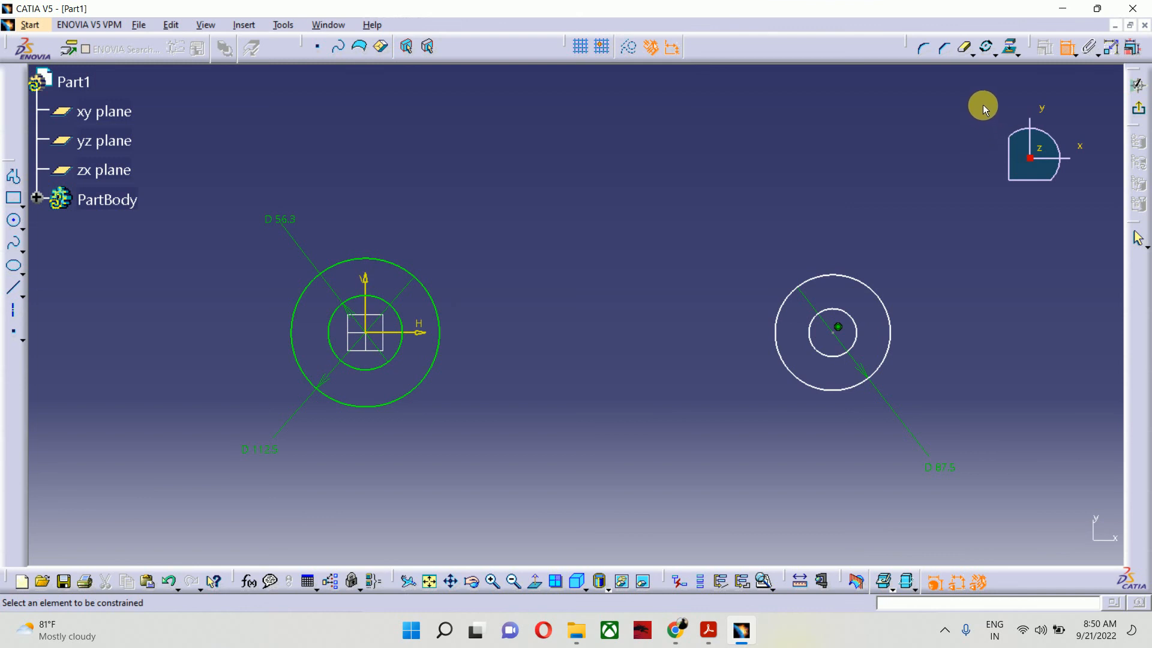
pyautogui.click(850, 315)
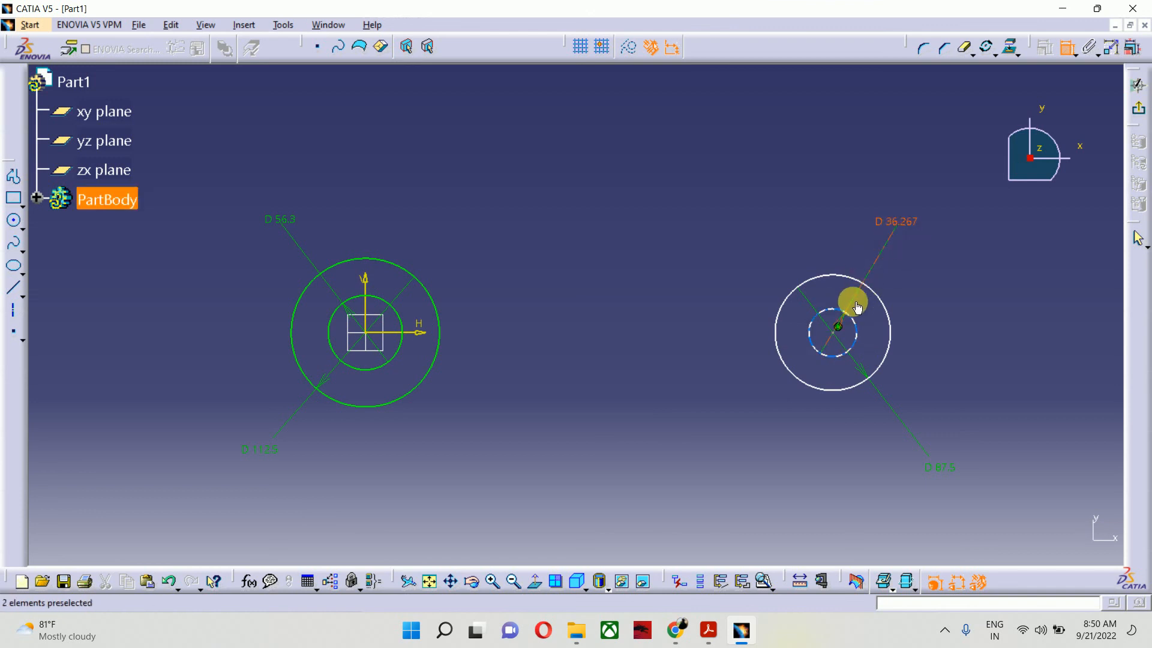
pyautogui.doubleClick(892, 227)
pyautogui.moveTo(915, 275); pyautogui.dragTo(523, 161)
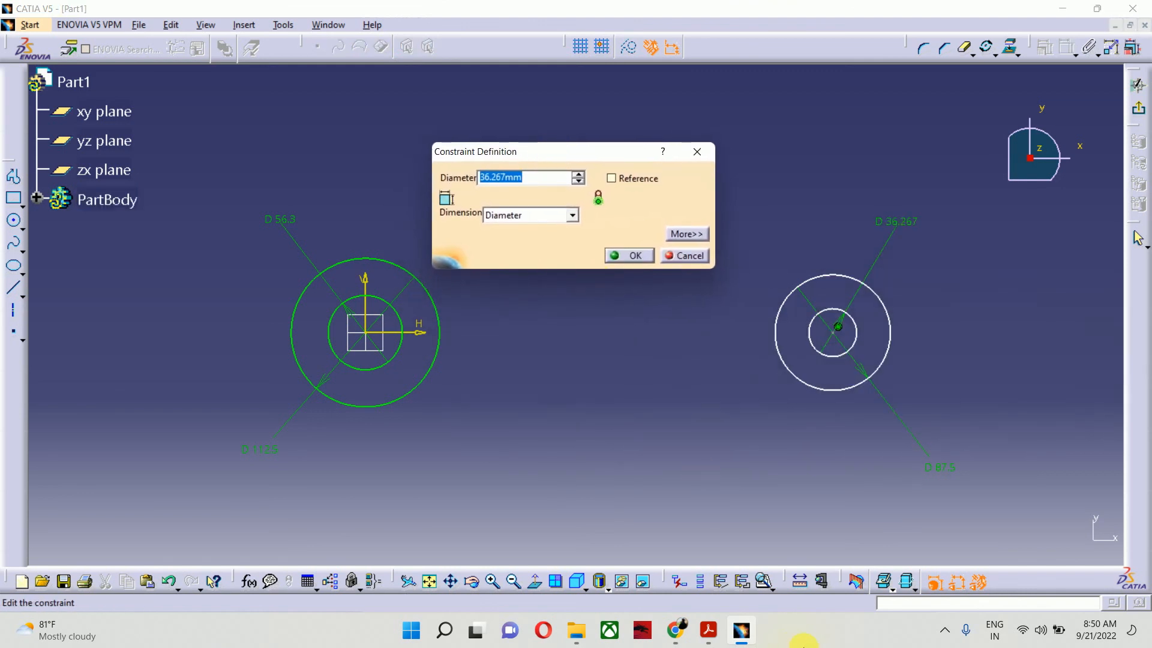
pyautogui.click(720, 632)
pyautogui.click(721, 632)
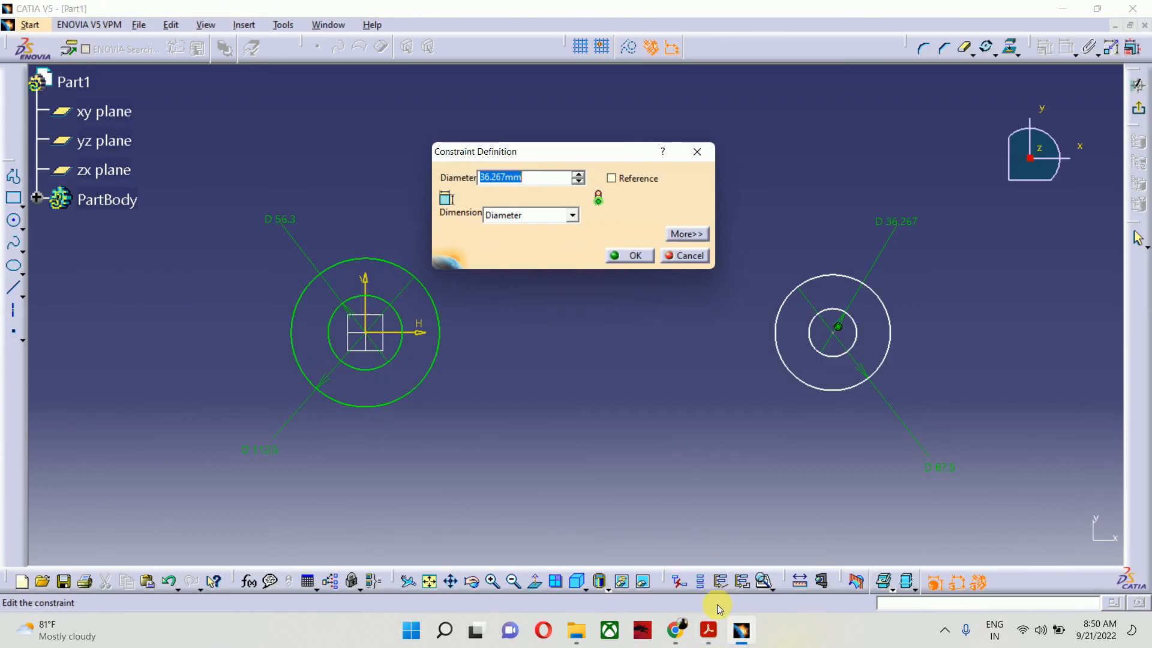
pyautogui.click(708, 630)
pyautogui.click(708, 630)
pyautogui.write('43.8')
pyautogui.press('Return')
pyautogui.moveTo(745, 340)
pyautogui.mouseDown(button='middle')
pyautogui.moveTo(694, 359)
pyautogui.moveTo(656, 326)
pyautogui.mouseUp(button='middle')
pyautogui.moveTo(804, 467); pyautogui.dragTo(768, 385)
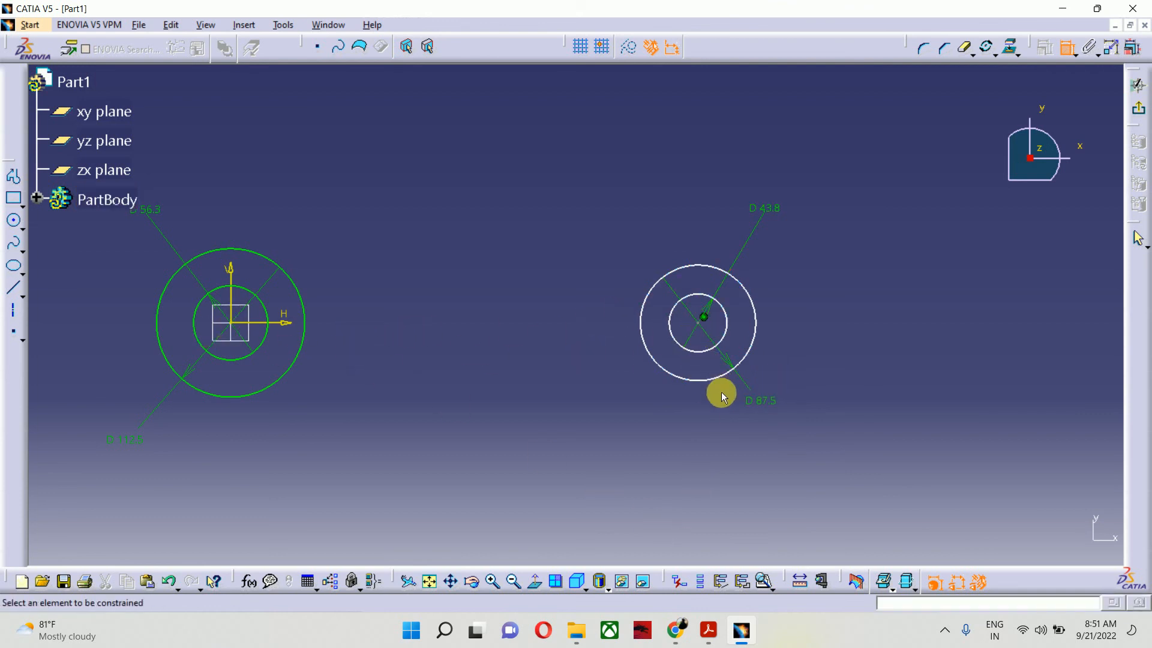
# Step: Examine the sketch's geometry check and solving status, and highlight the under-constrained circles and points in the Sketch Analysis diagnostic
pyautogui.click(772, 593)
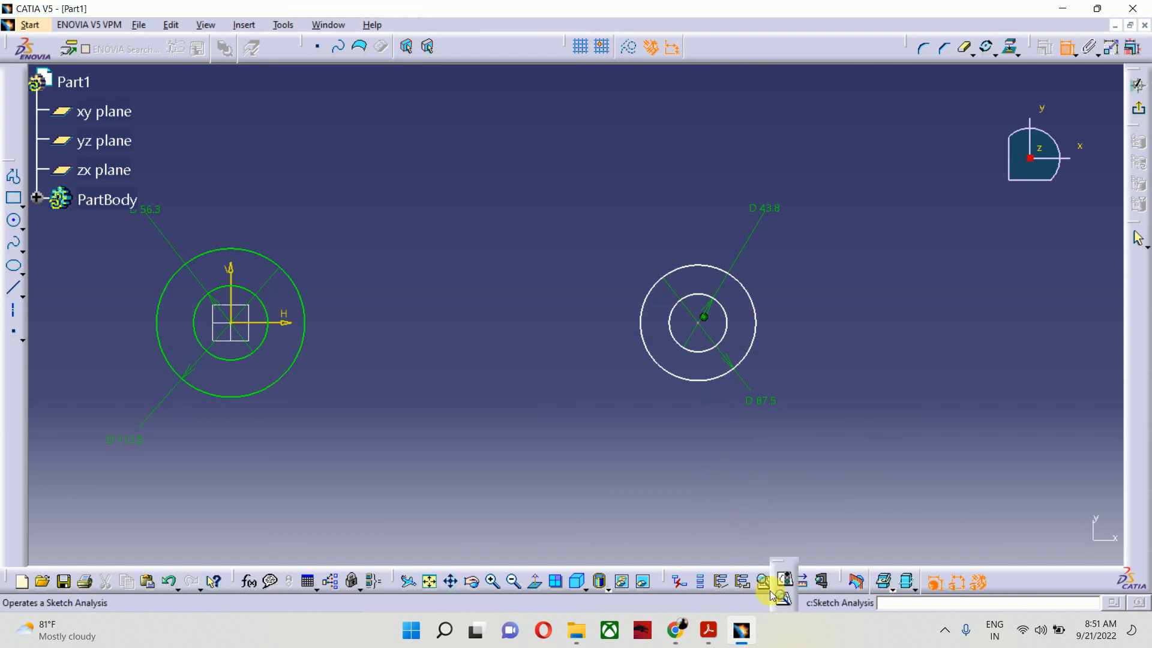
pyautogui.click(781, 600)
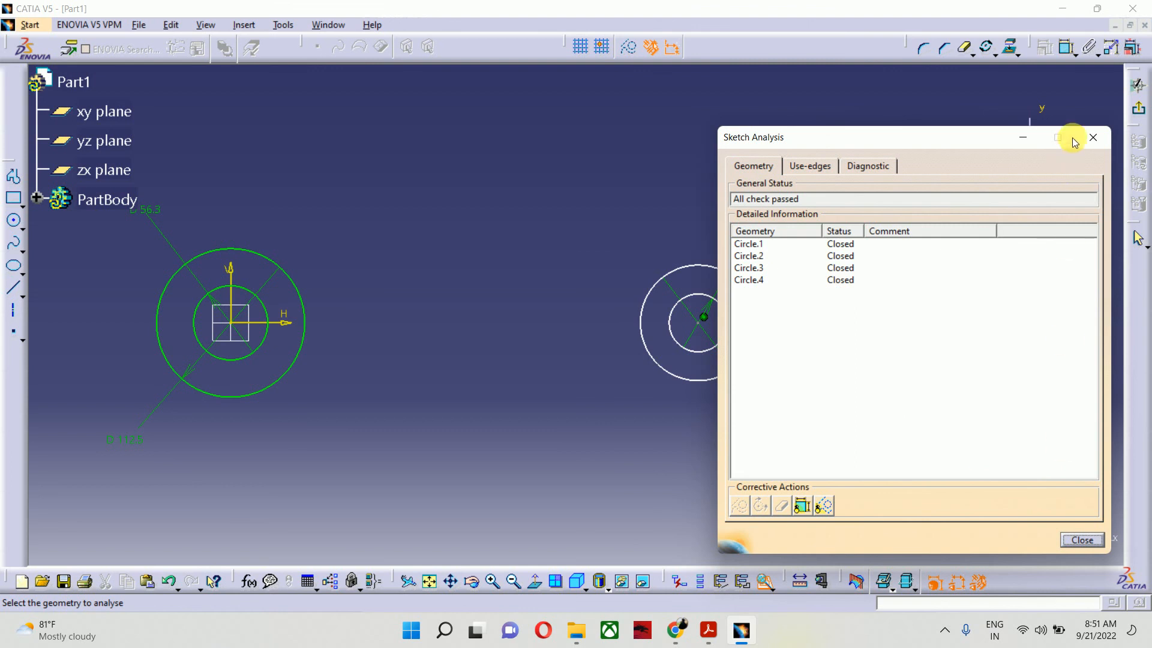
pyautogui.click(1091, 133)
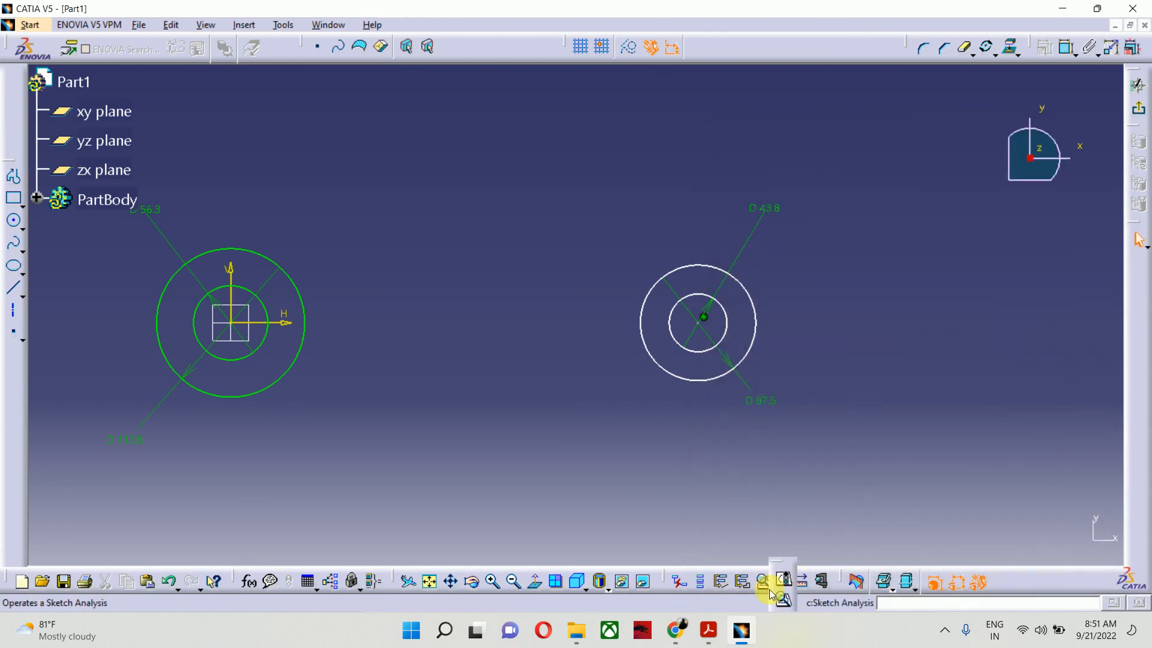
pyautogui.click(781, 580)
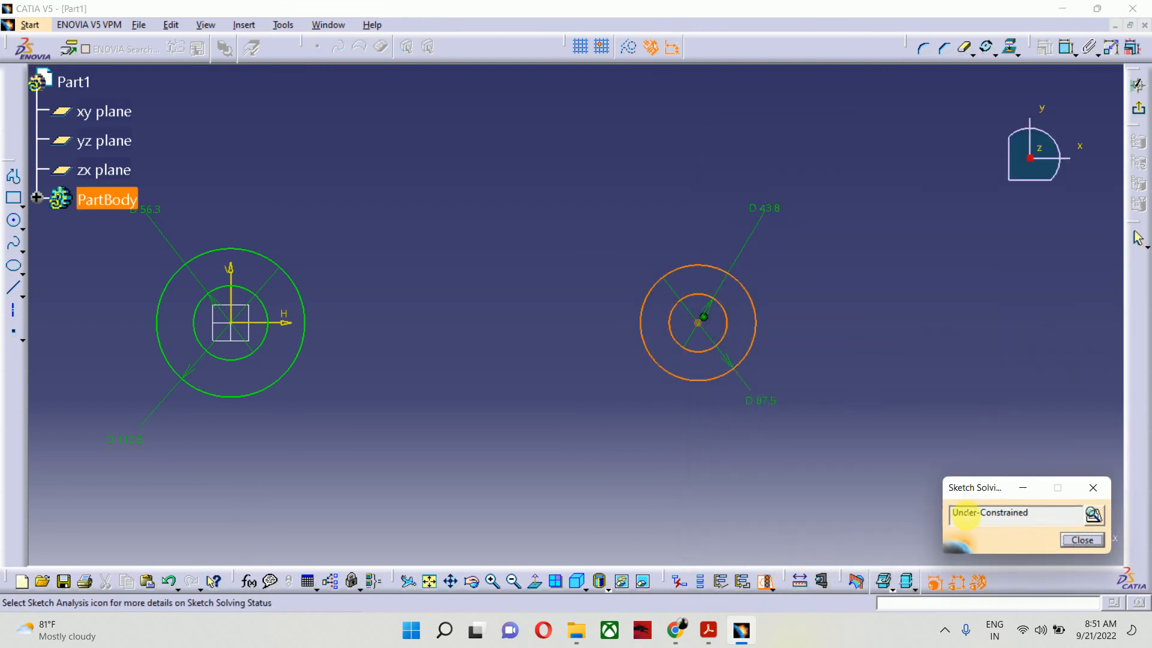
pyautogui.click(1103, 517)
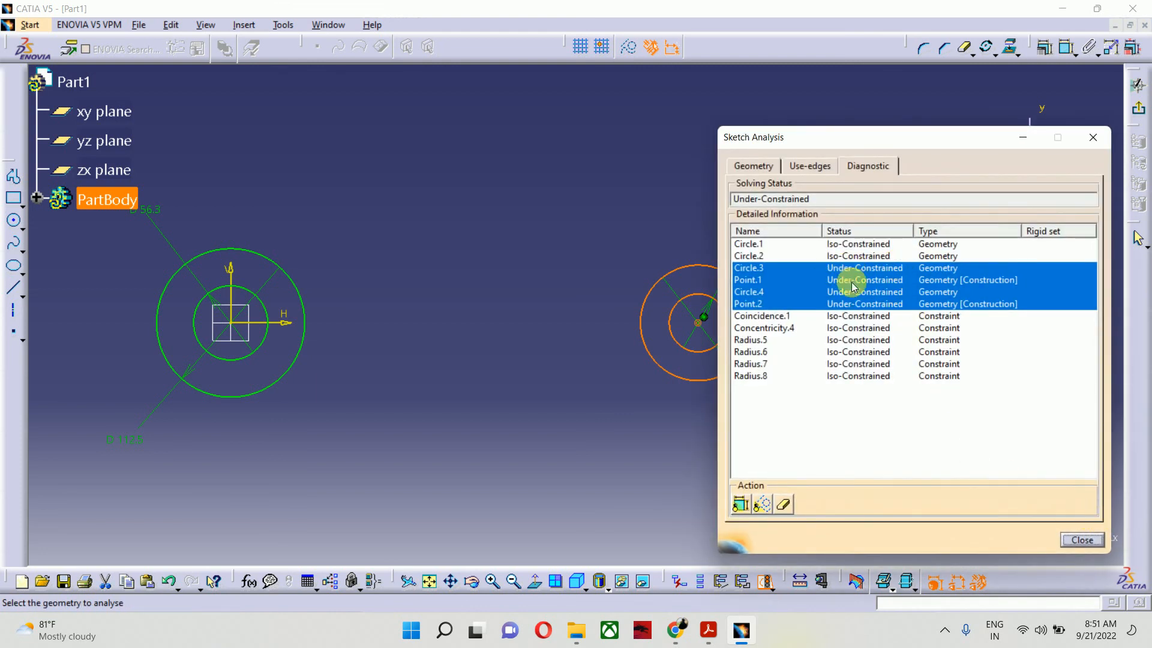
pyautogui.click(835, 304)
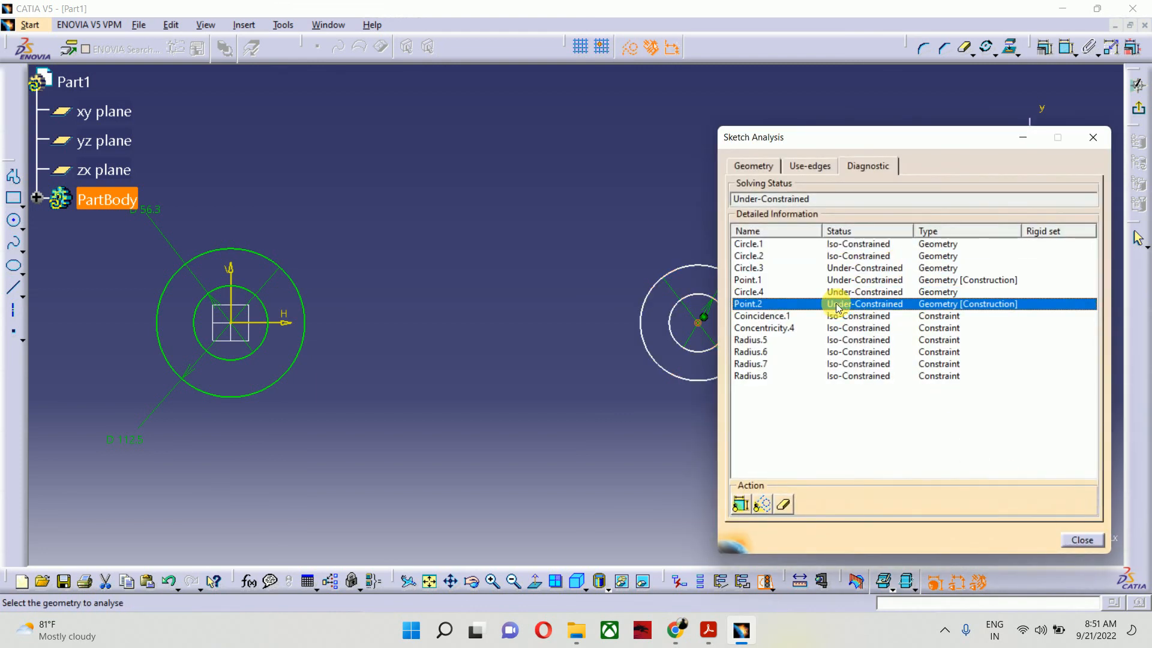
pyautogui.click(836, 294)
pyautogui.click(843, 279)
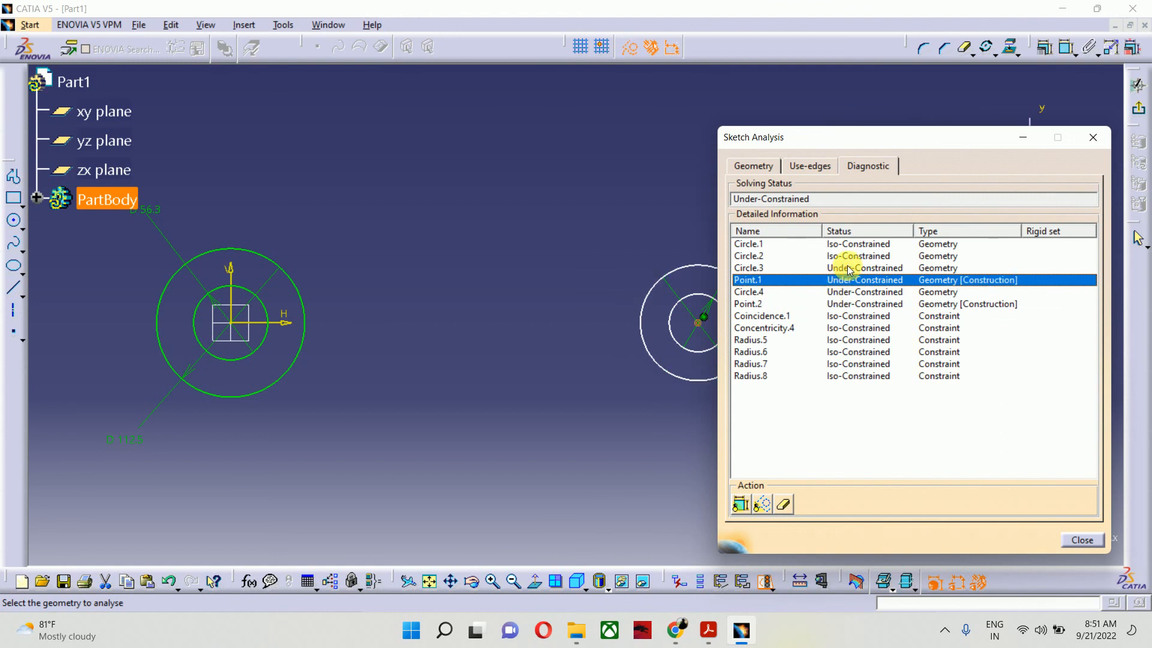
pyautogui.click(849, 269)
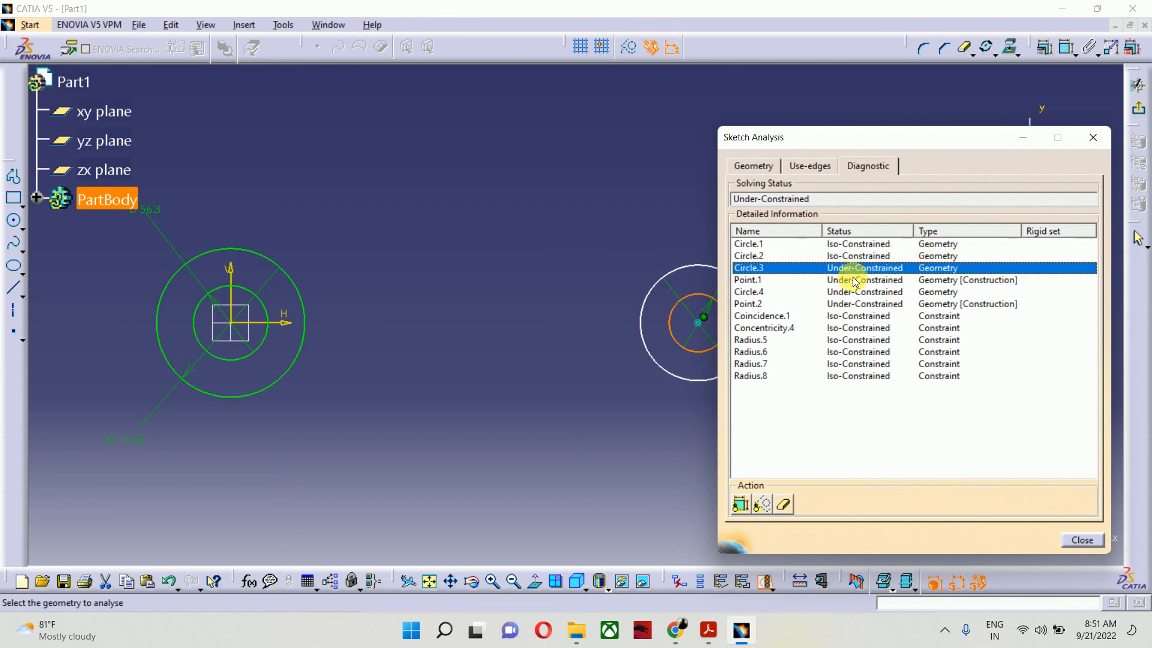
pyautogui.click(1093, 138)
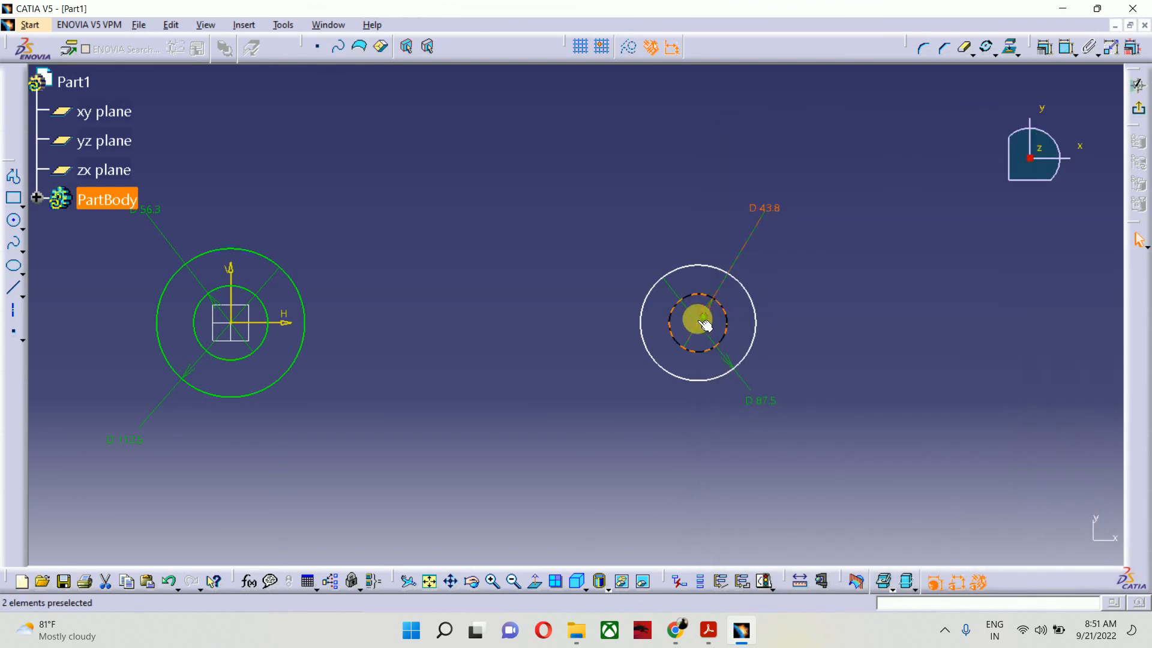
# Step: Dimension the horizontal distance from the vertical axis to the far circles' centre and set it to 300 mm, per the drawing in Acrobat Reader
pyautogui.click(1066, 48)
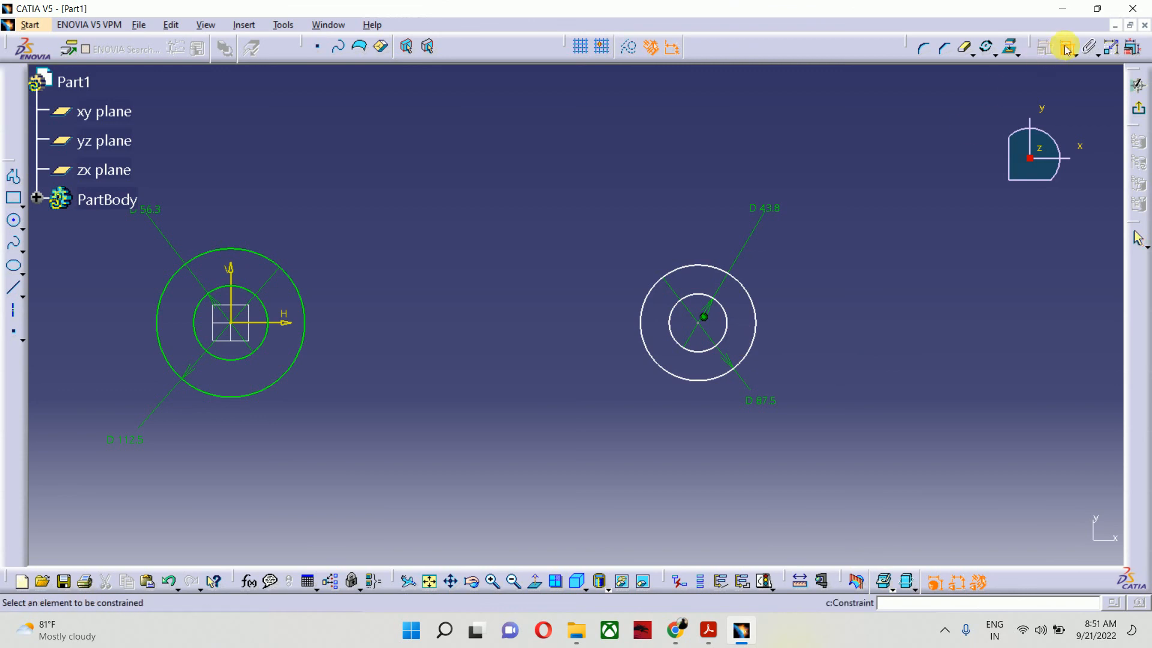
pyautogui.click(697, 323)
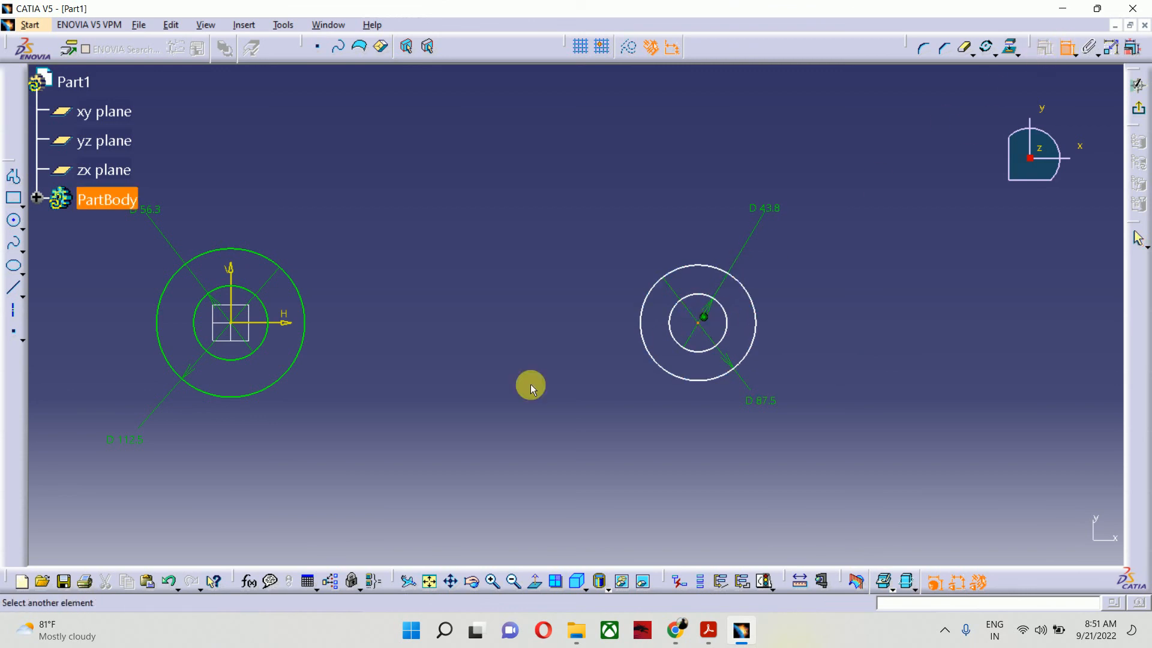
pyautogui.click(232, 273)
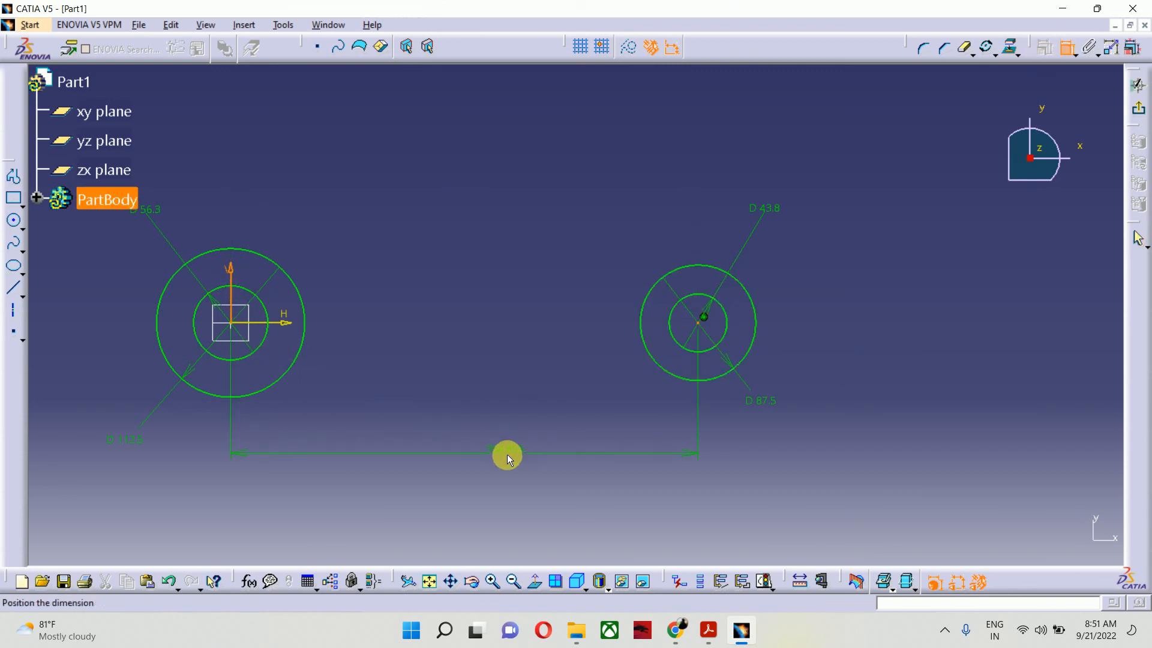
pyautogui.click(539, 491)
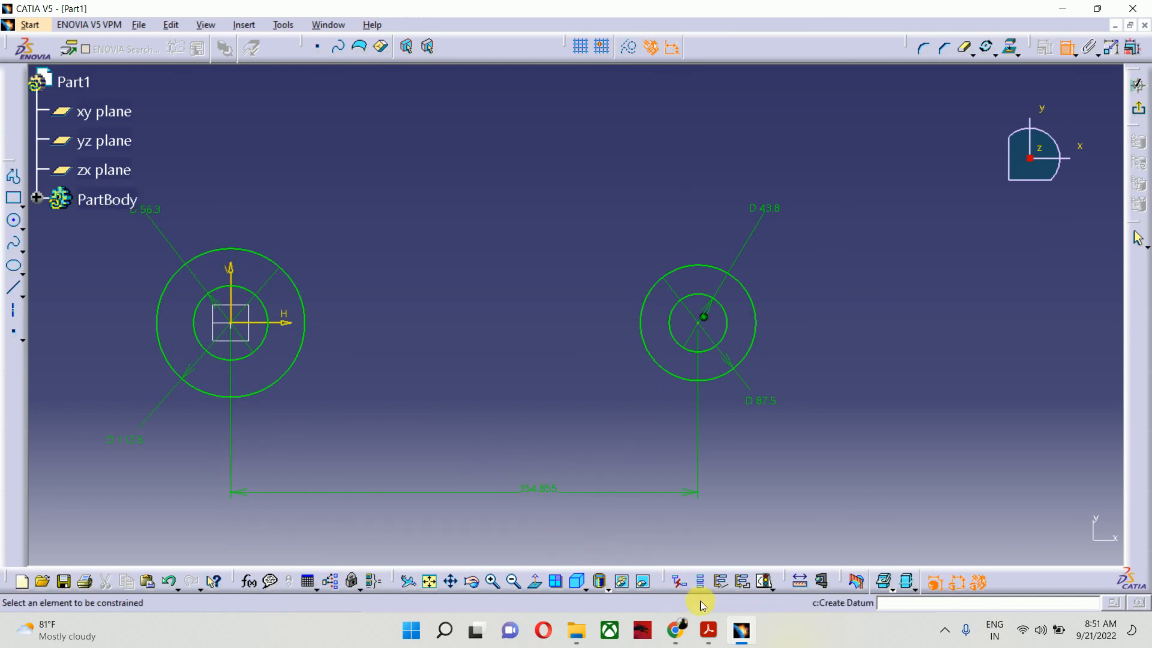
pyautogui.click(714, 638)
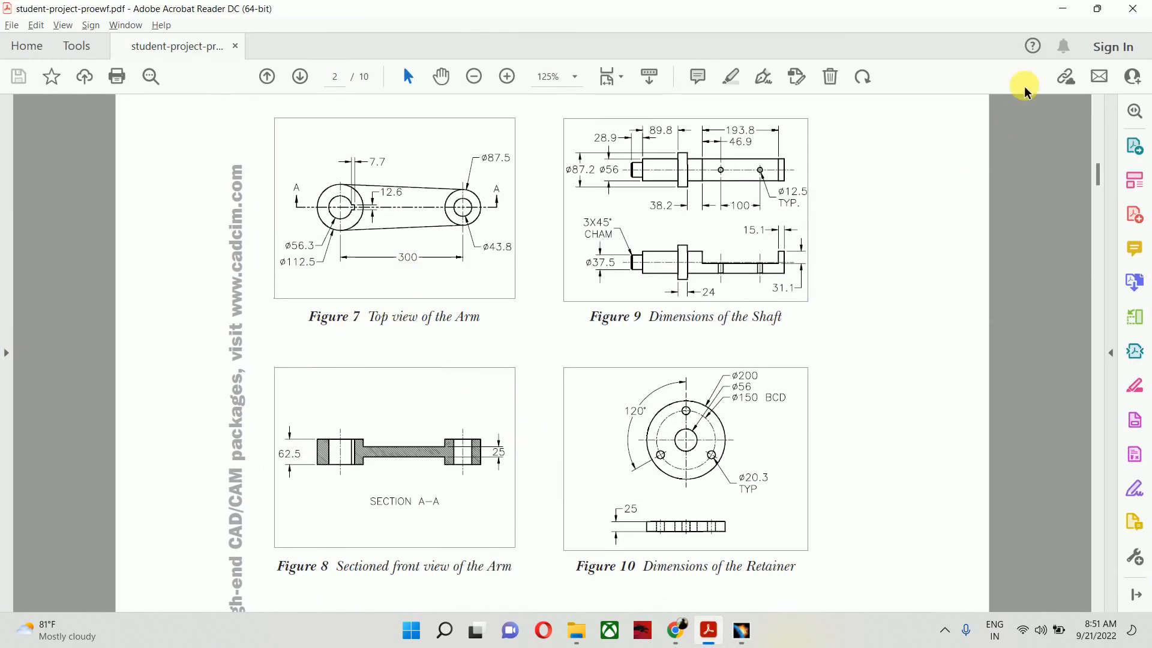
pyautogui.click(1062, 10)
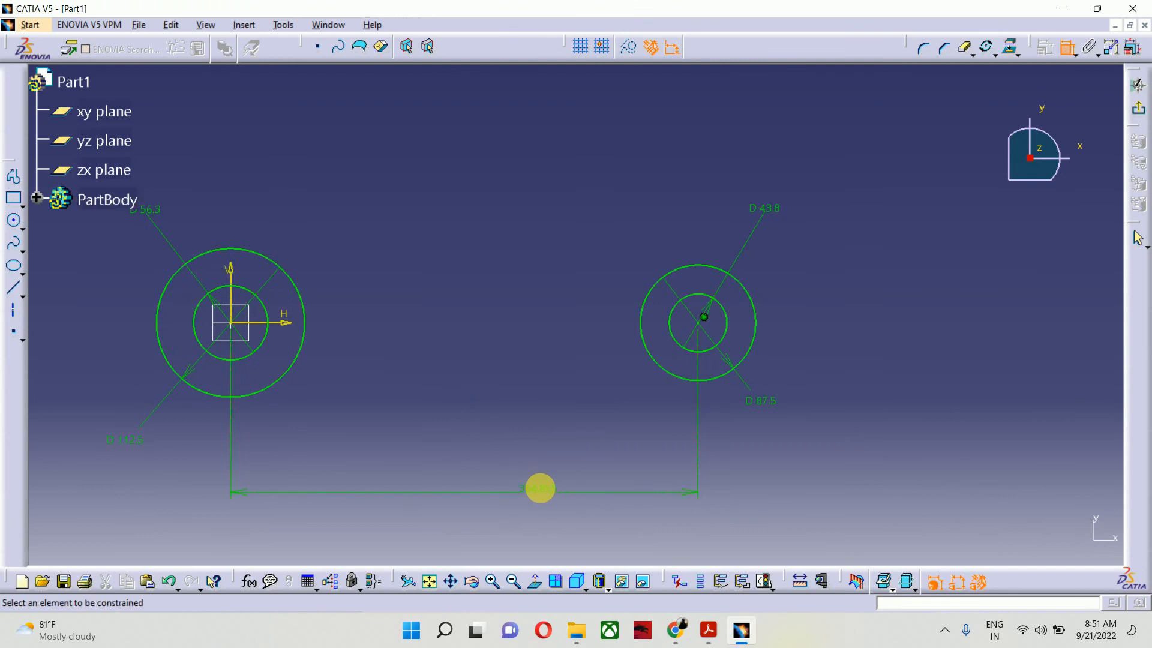
pyautogui.doubleClick(539, 488)
pyautogui.write('300')
pyautogui.press('Return')
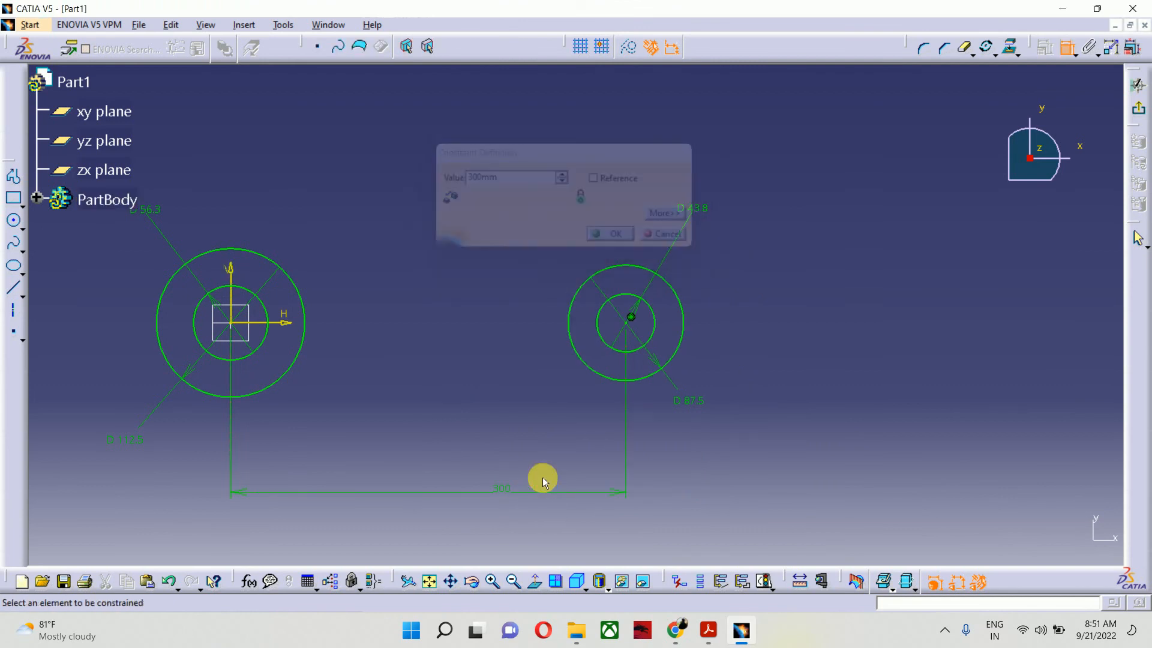
pyautogui.moveTo(574, 329)
pyautogui.mouseDown(button='middle')
pyautogui.moveTo(888, 250)
pyautogui.moveTo(809, 266)
pyautogui.mouseUp(button='middle')
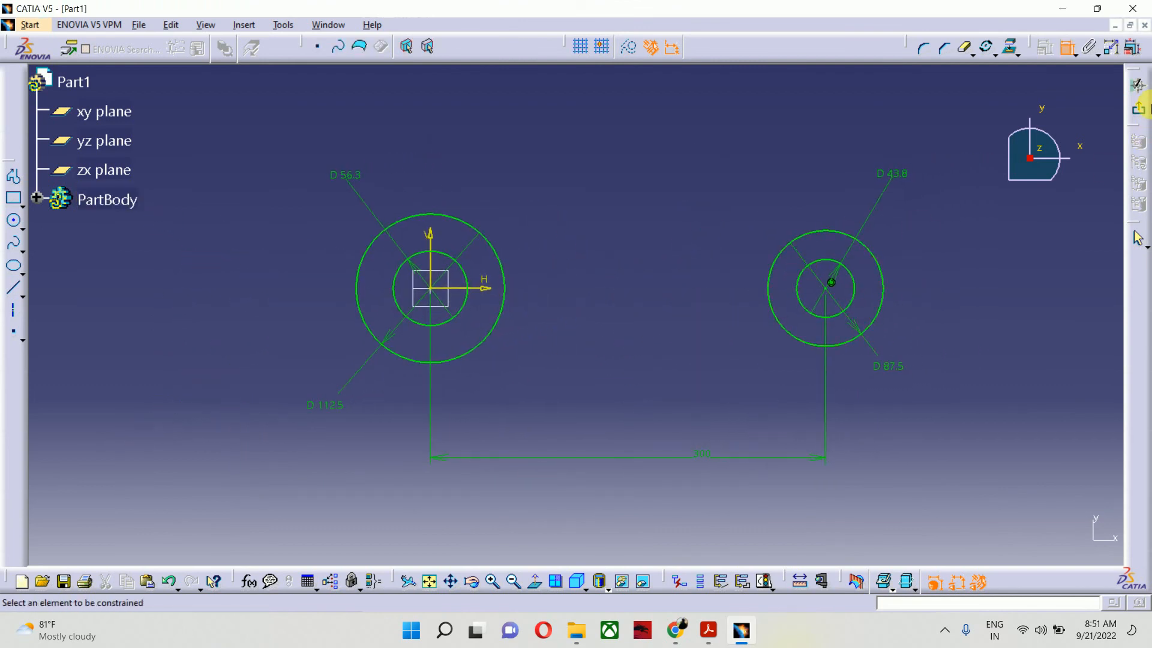
# Step: Exit the sketch and pad the circle profile with mirrored extent, using half of 62.5 mm (31.25 mm) as the length
pyautogui.click(1138, 86)
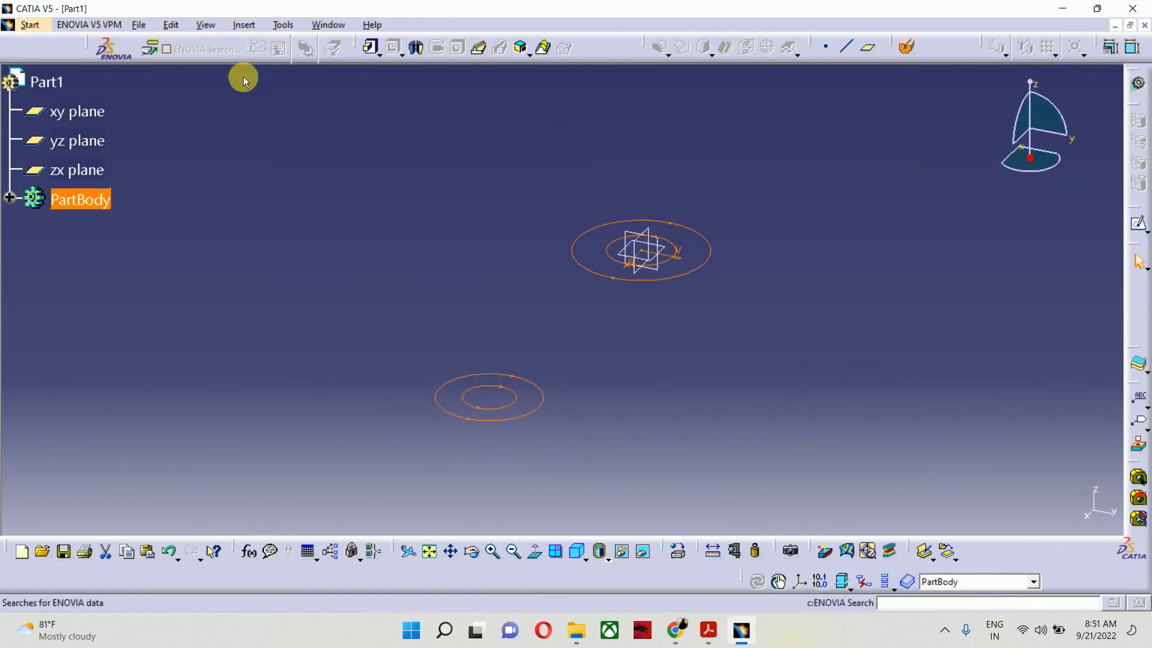
pyautogui.click(370, 47)
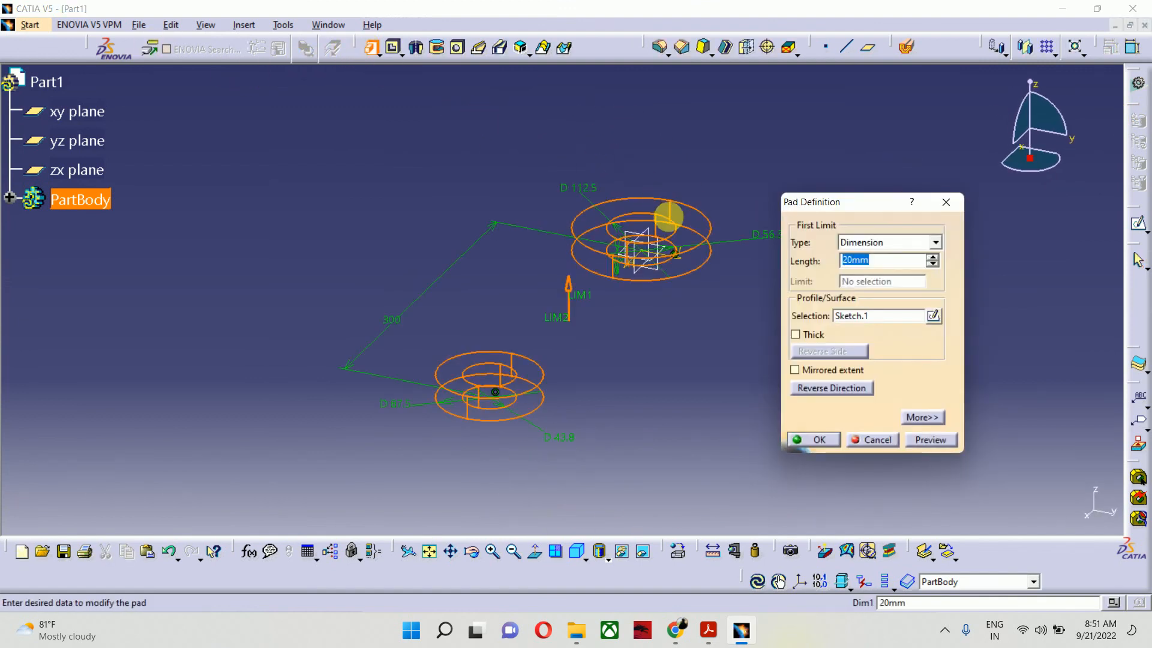
pyautogui.click(794, 371)
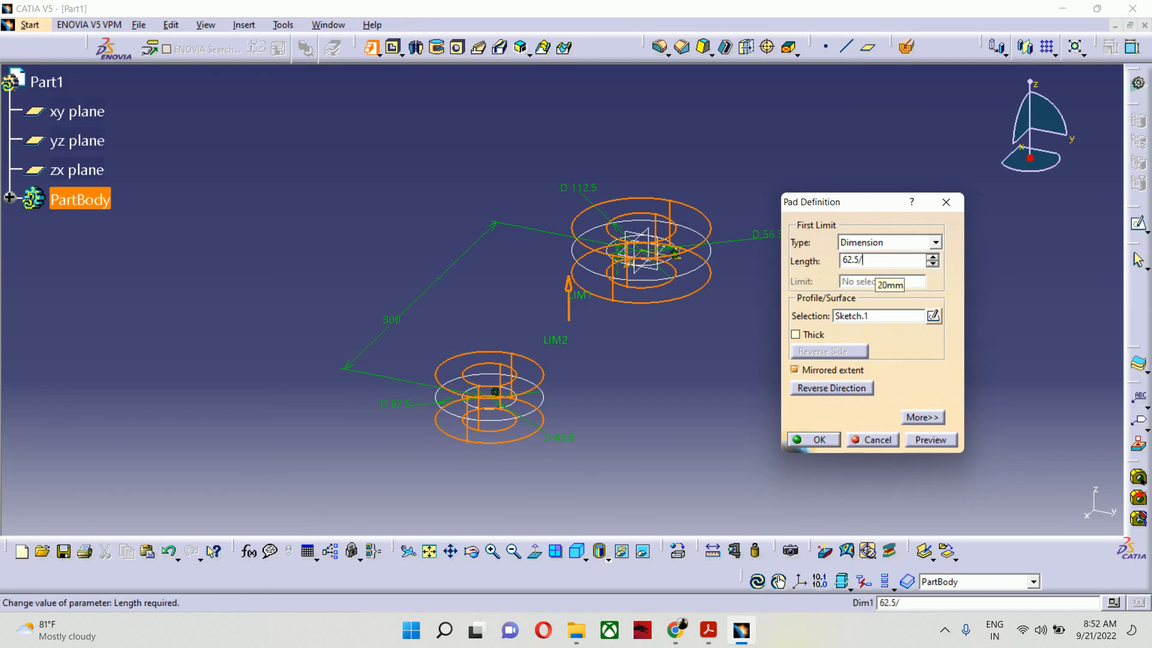
pyautogui.press('Return')
pyautogui.click(766, 277)
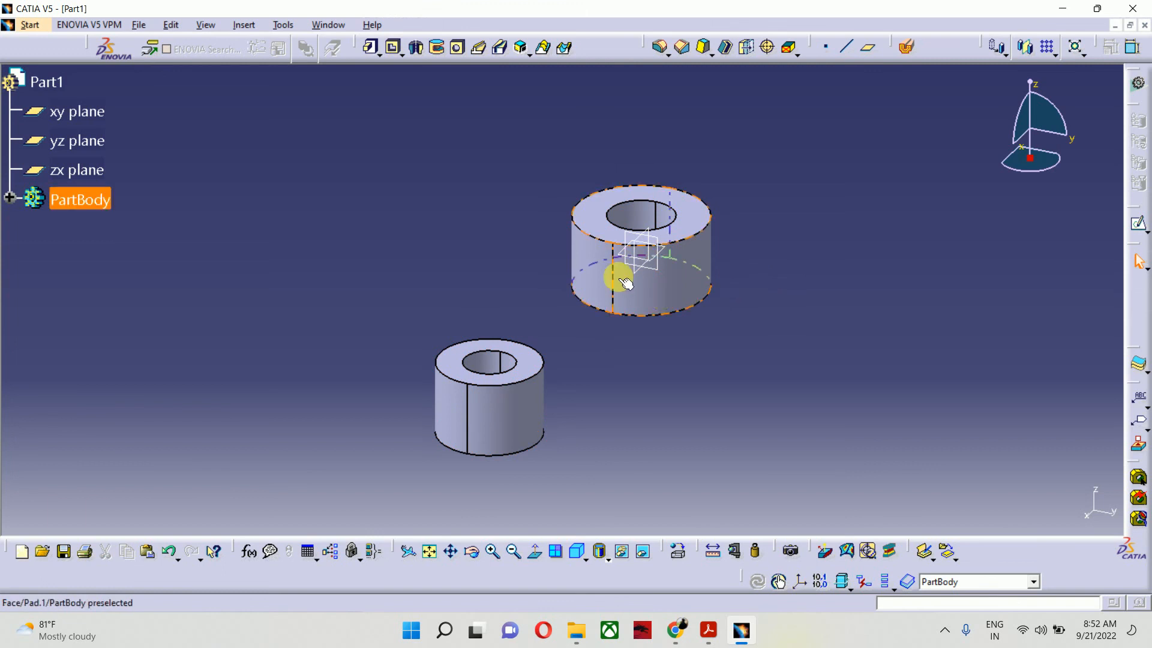
# Step: Start a sketch on the xy plane and draw one sloping line above the two bosses, spanning from one to the other
pyautogui.click(666, 267)
pyautogui.moveTo(640, 329); pyautogui.dragTo(563, 222, button='middle')
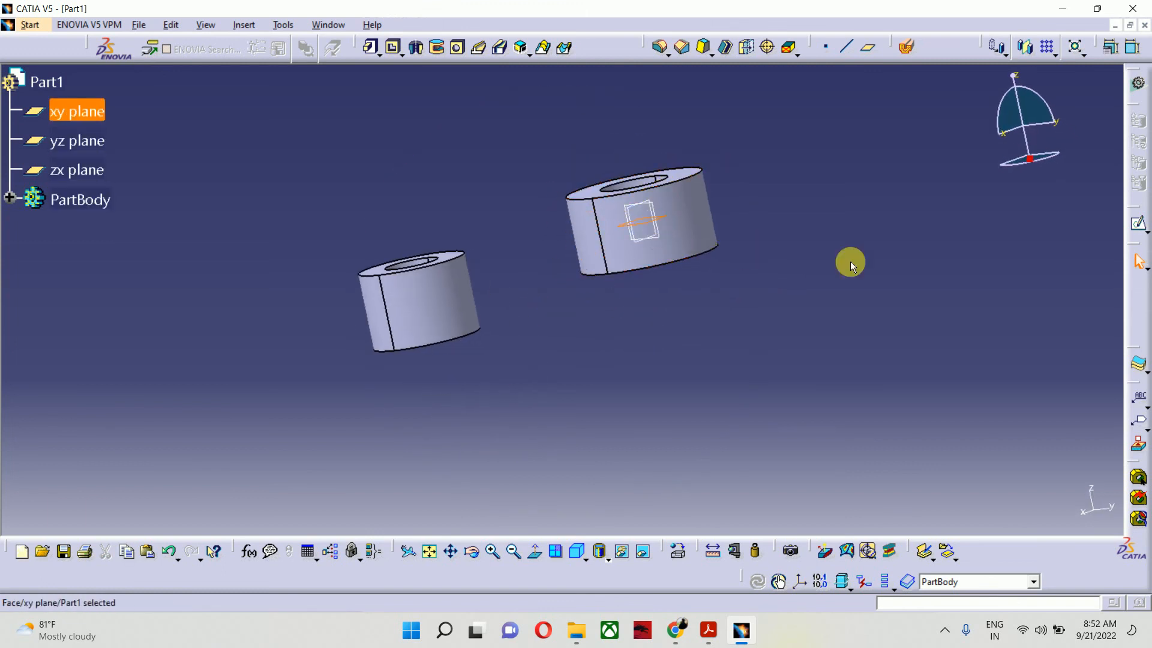
pyautogui.click(1138, 223)
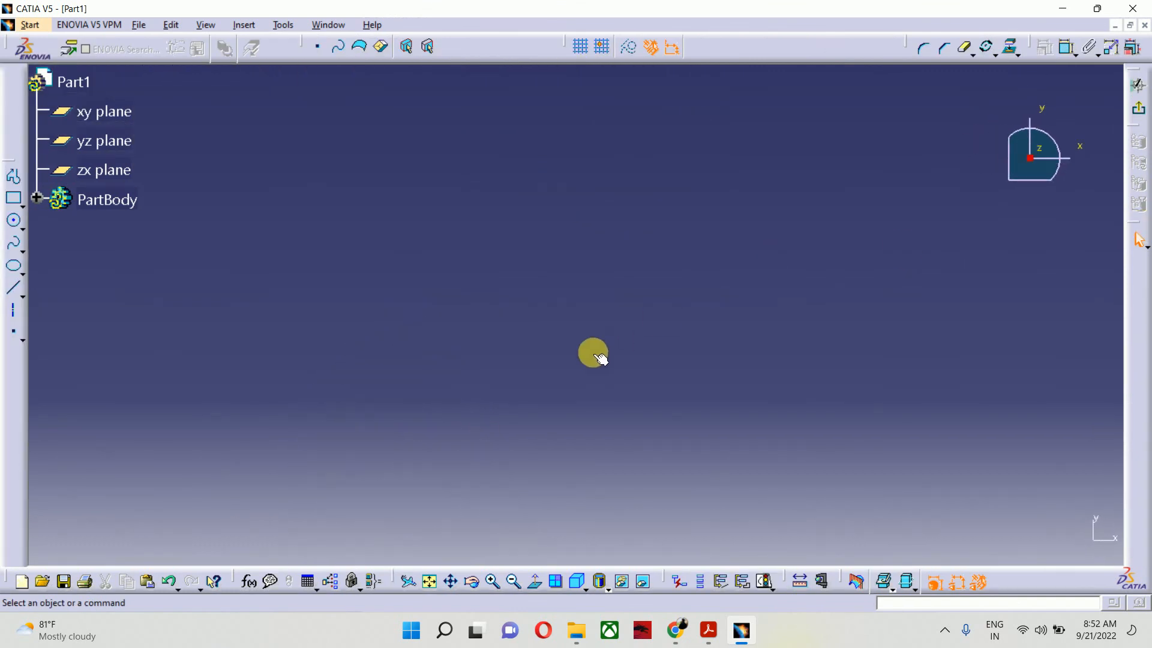
pyautogui.click(429, 582)
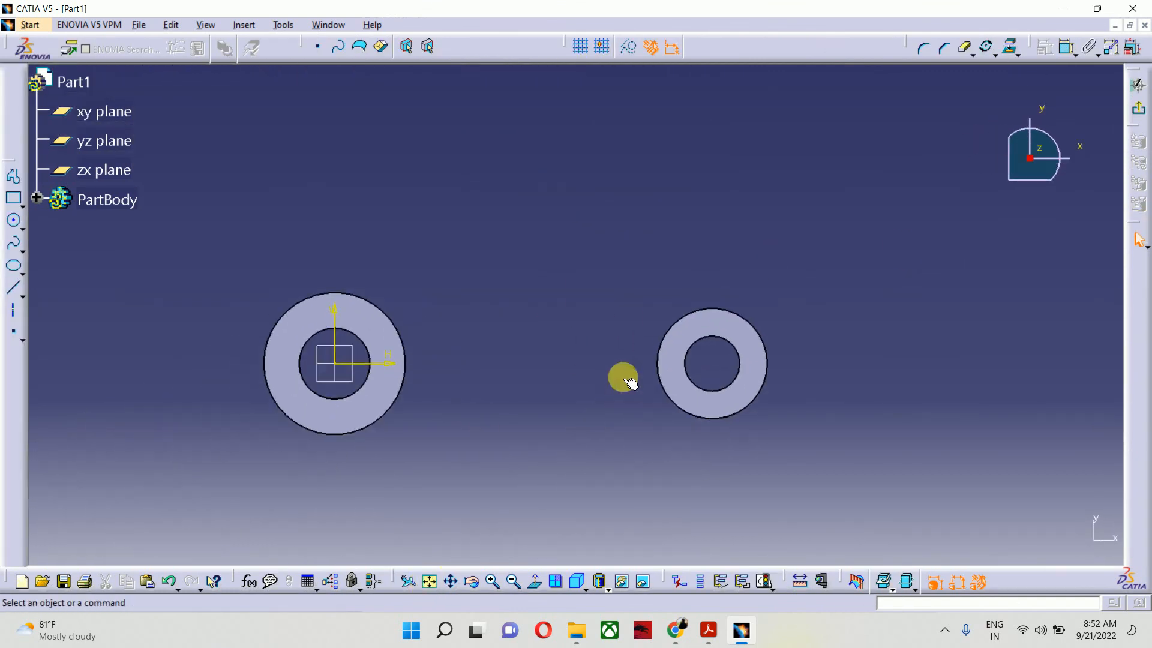
pyautogui.click(13, 176)
pyautogui.click(437, 249)
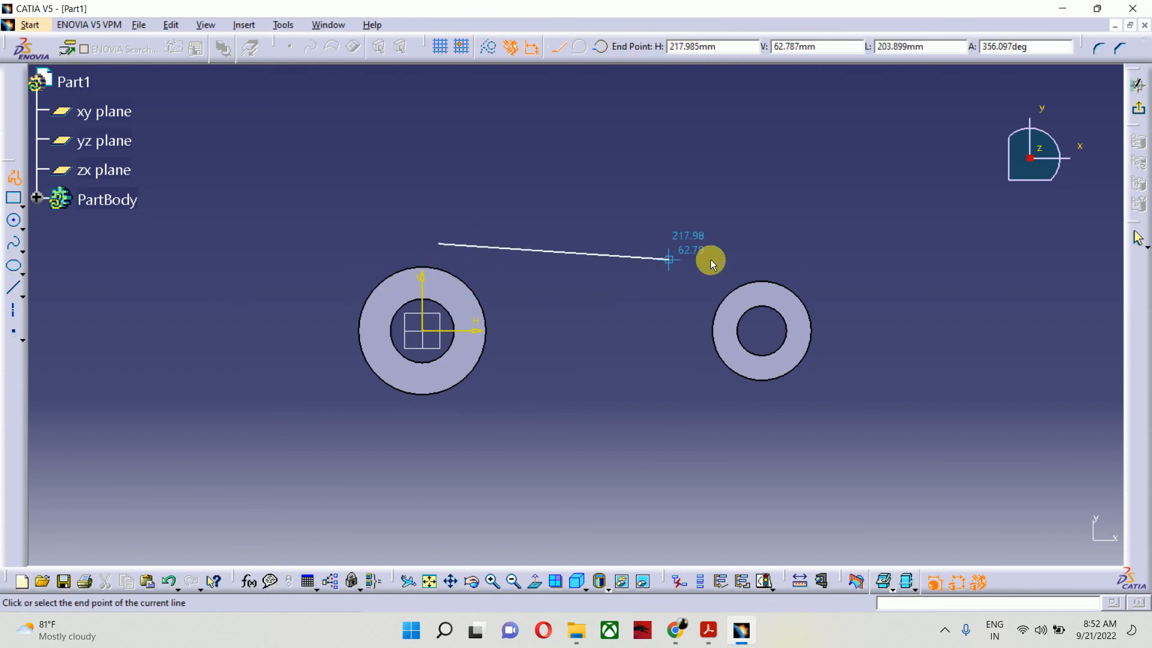
pyautogui.click(733, 271)
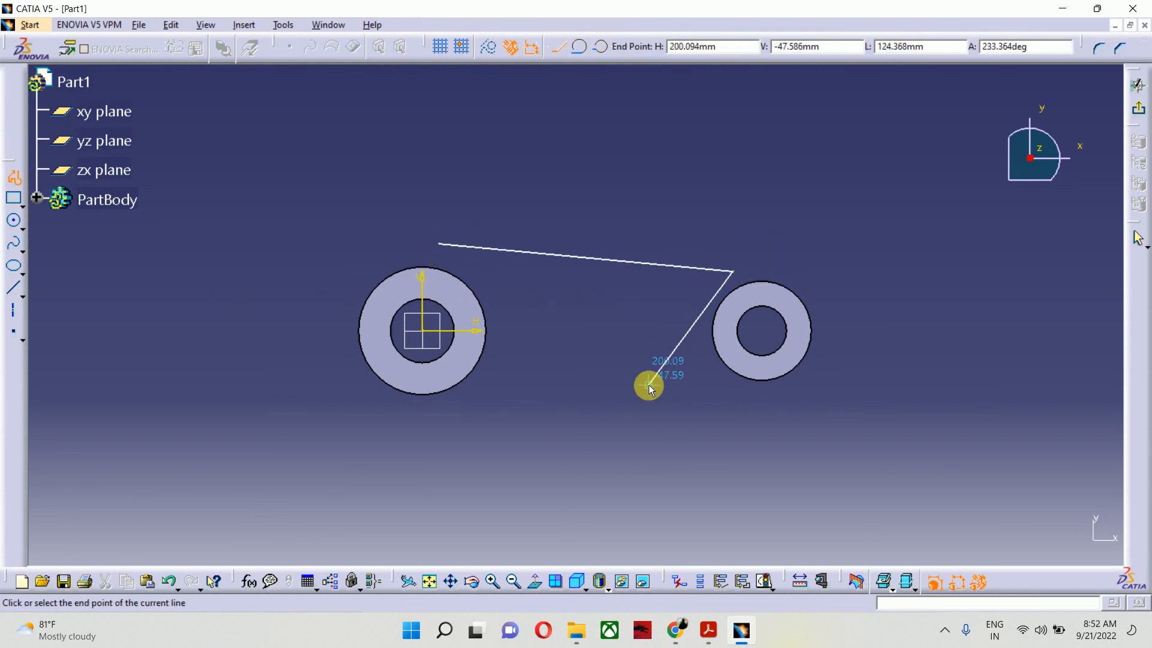
pyautogui.press('Escape')
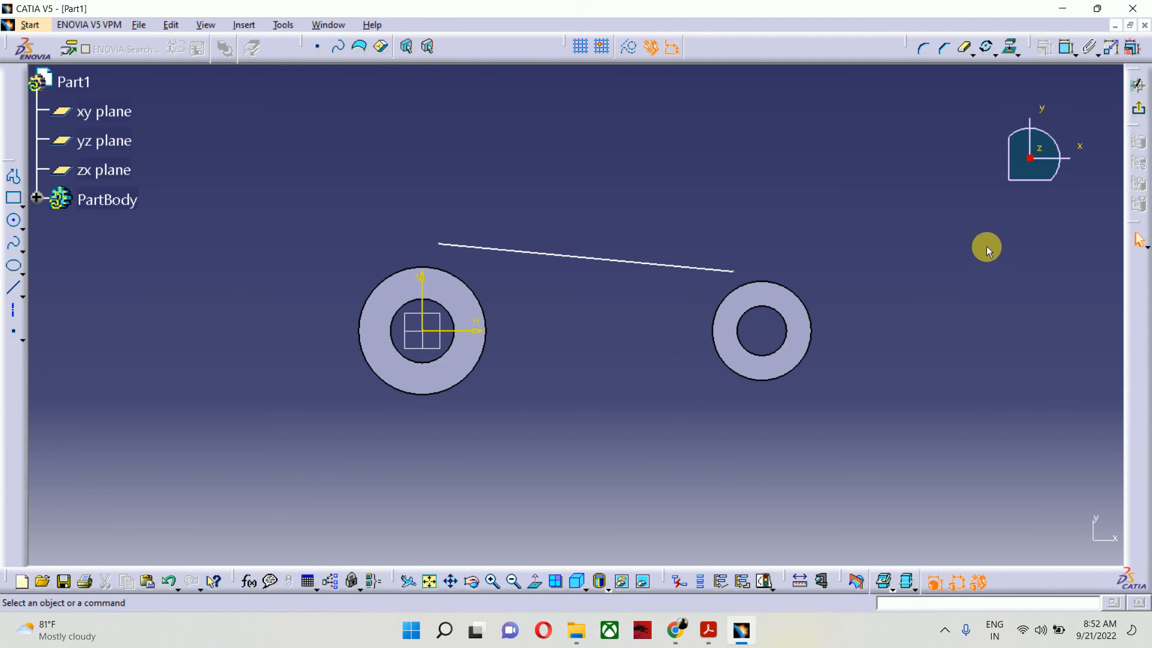
# Step: Constrain the sloping line tangent to the outer circles of both the smaller and the larger boss
pyautogui.click(1067, 48)
pyautogui.click(698, 270)
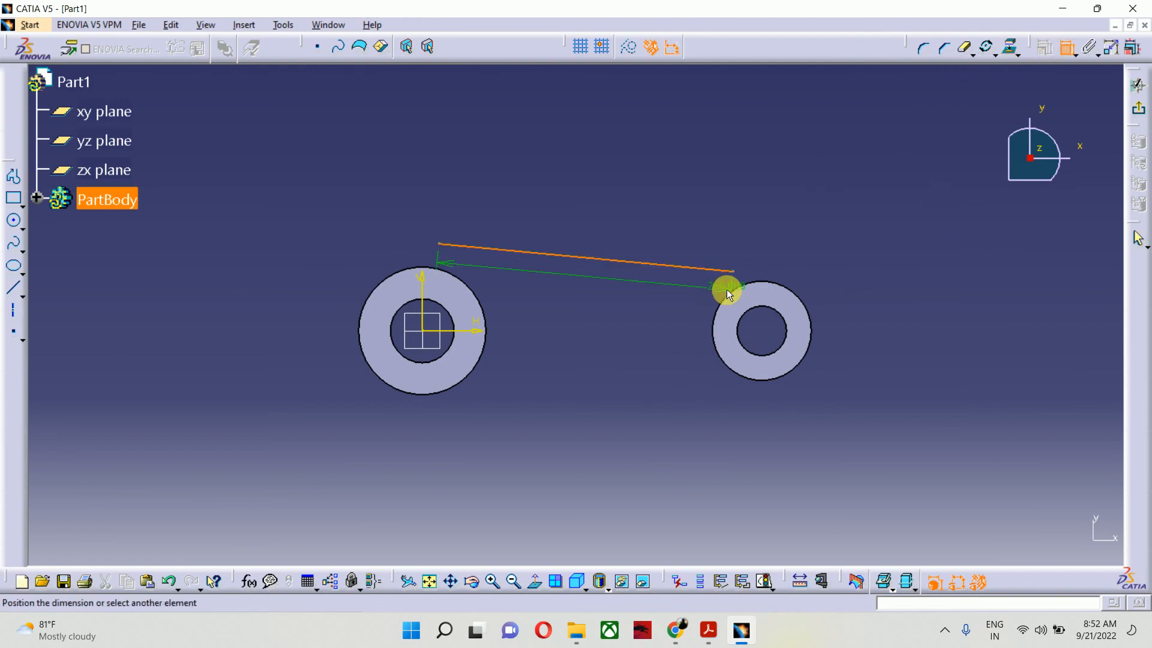
pyautogui.click(728, 289)
pyautogui.rightClick(731, 154)
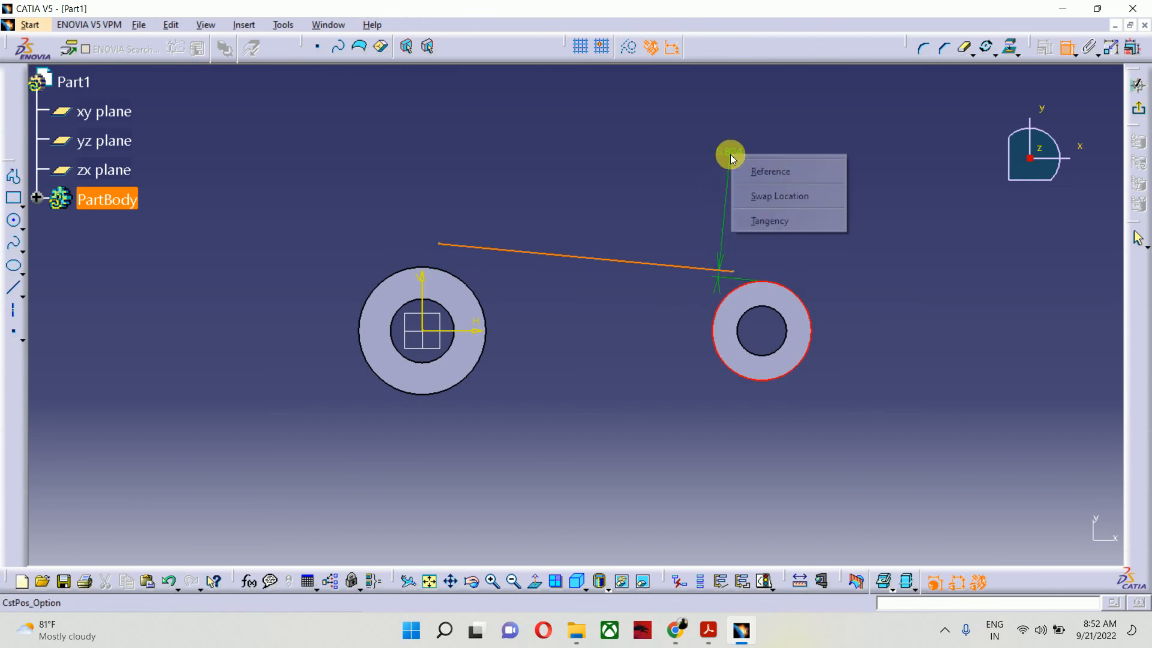
pyautogui.click(760, 231)
pyautogui.click(457, 251)
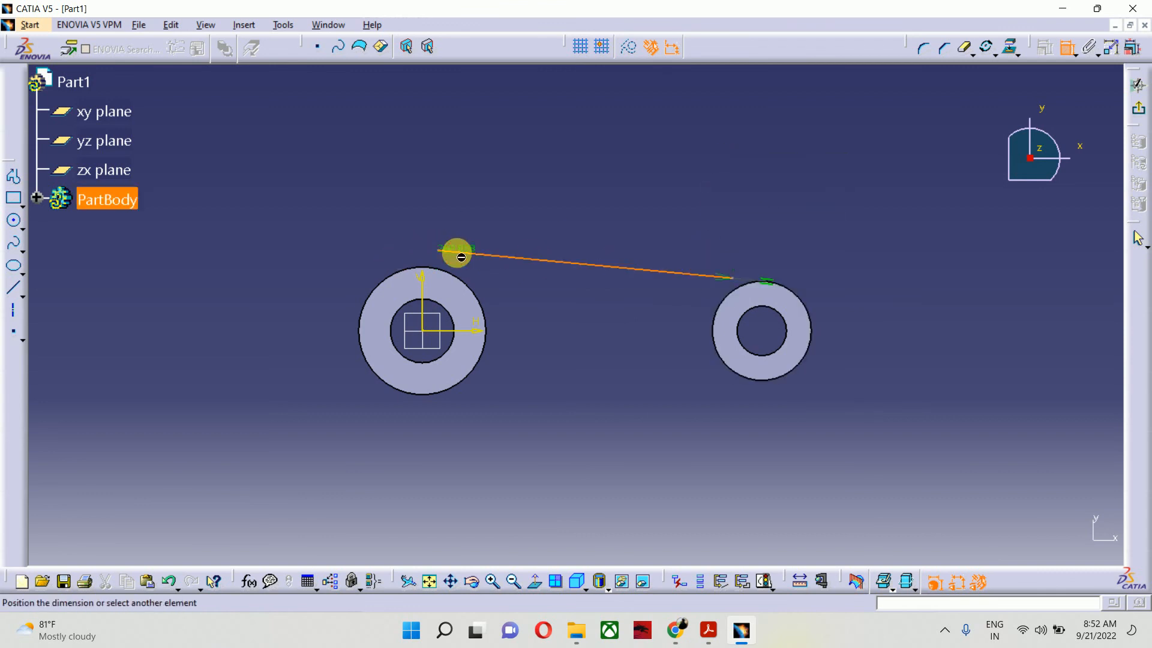
pyautogui.click(453, 274)
pyautogui.rightClick(465, 172)
pyautogui.click(484, 240)
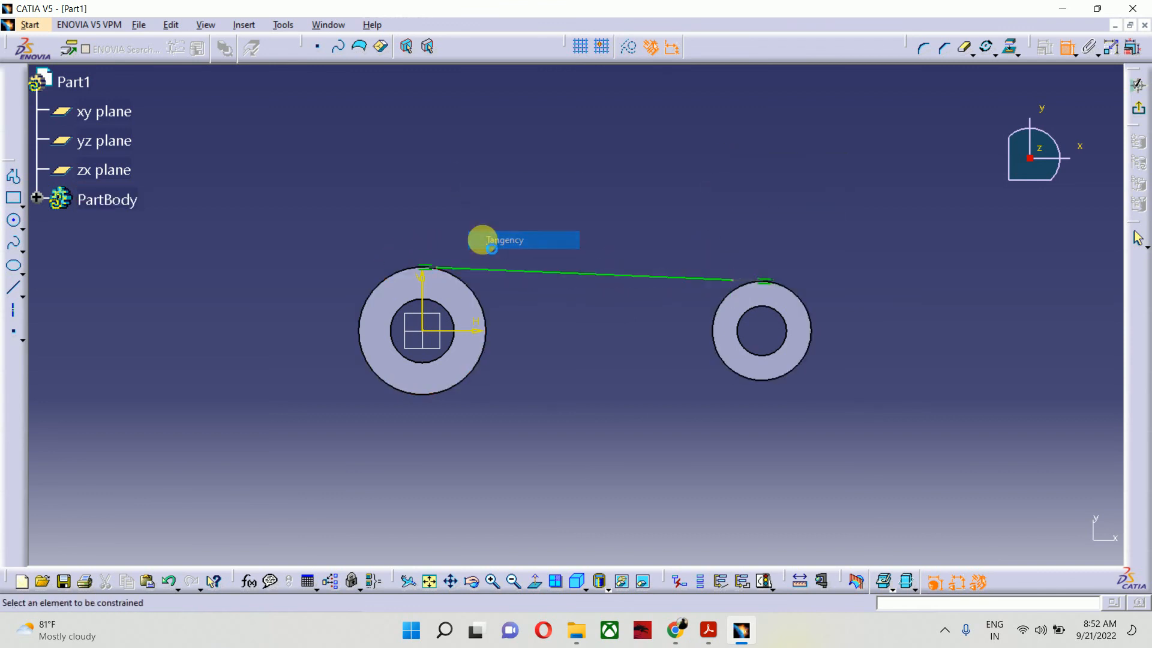
# Step: Make each endpoint of the tangent line coincident with the outer circle of its boss
pyautogui.click(483, 303)
pyautogui.rightClick(488, 164)
pyautogui.click(507, 294)
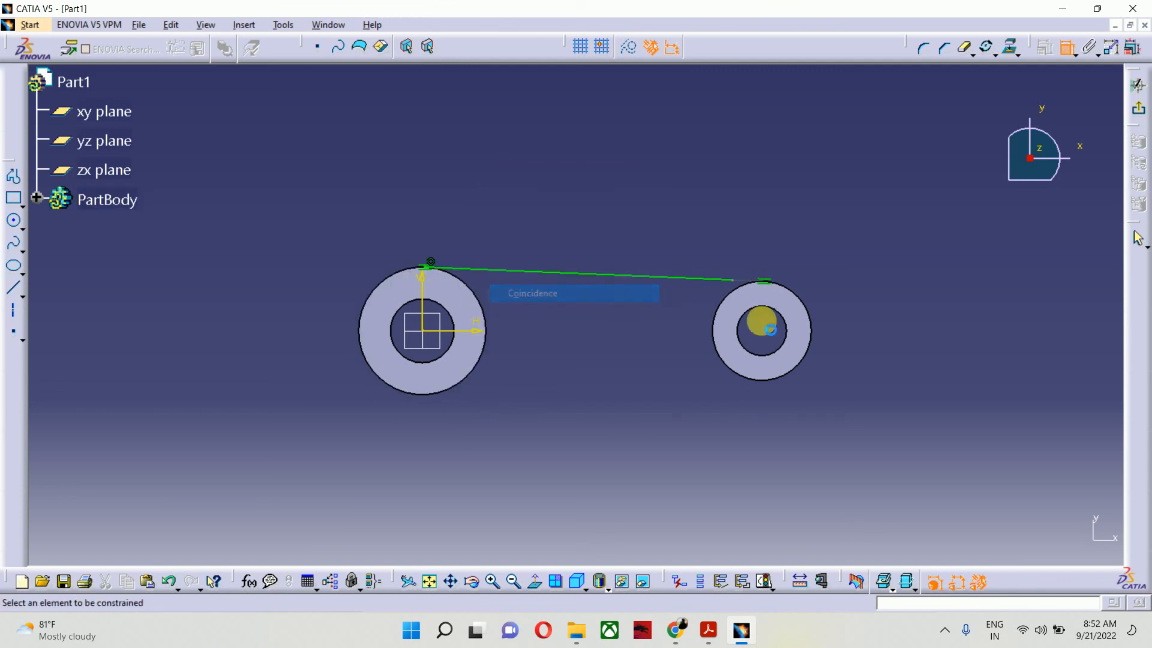
pyautogui.click(733, 279)
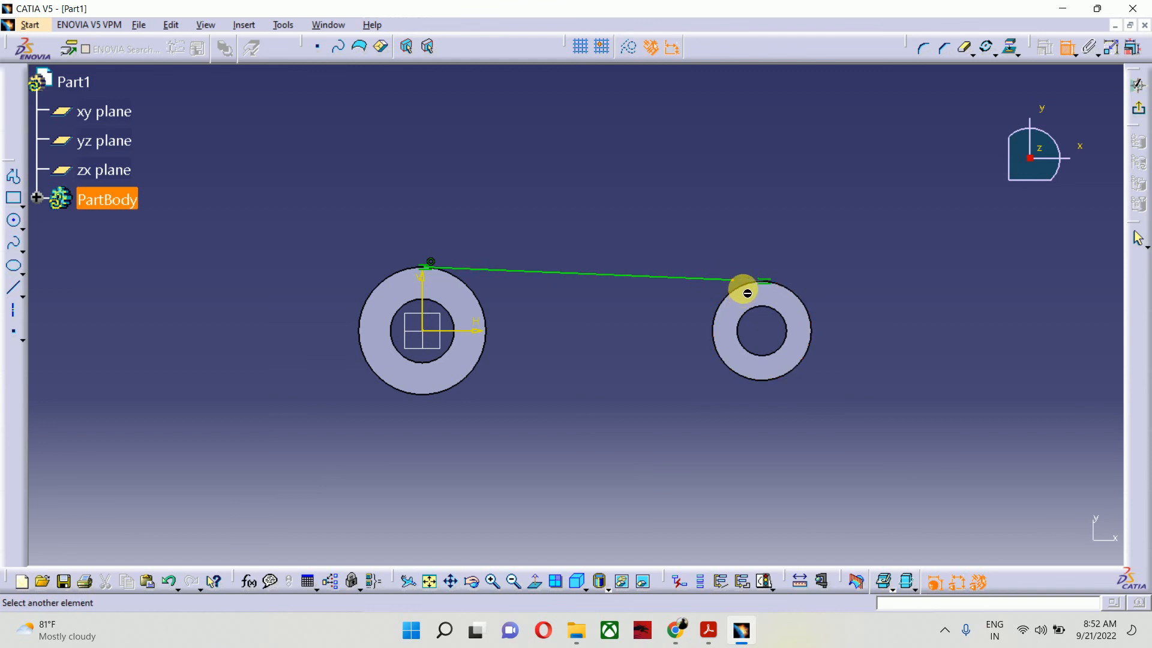
pyautogui.click(747, 293)
pyautogui.rightClick(708, 188)
pyautogui.click(757, 316)
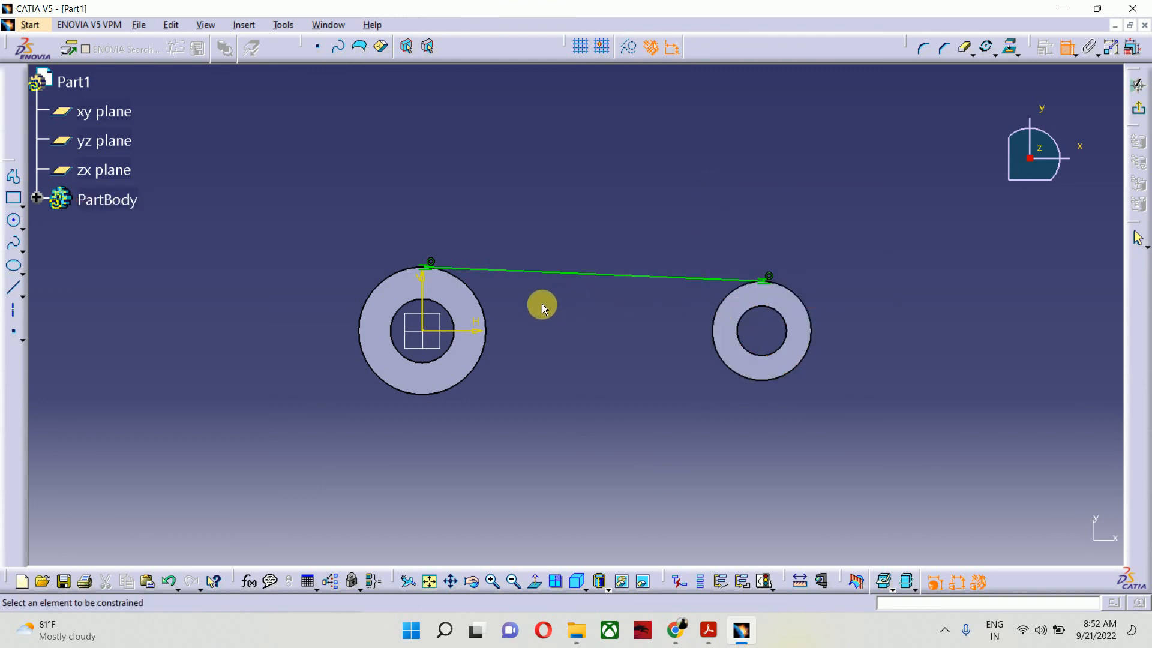
# Step: Mirror the tangent line about the sketch's horizontal axis
pyautogui.click(1064, 54)
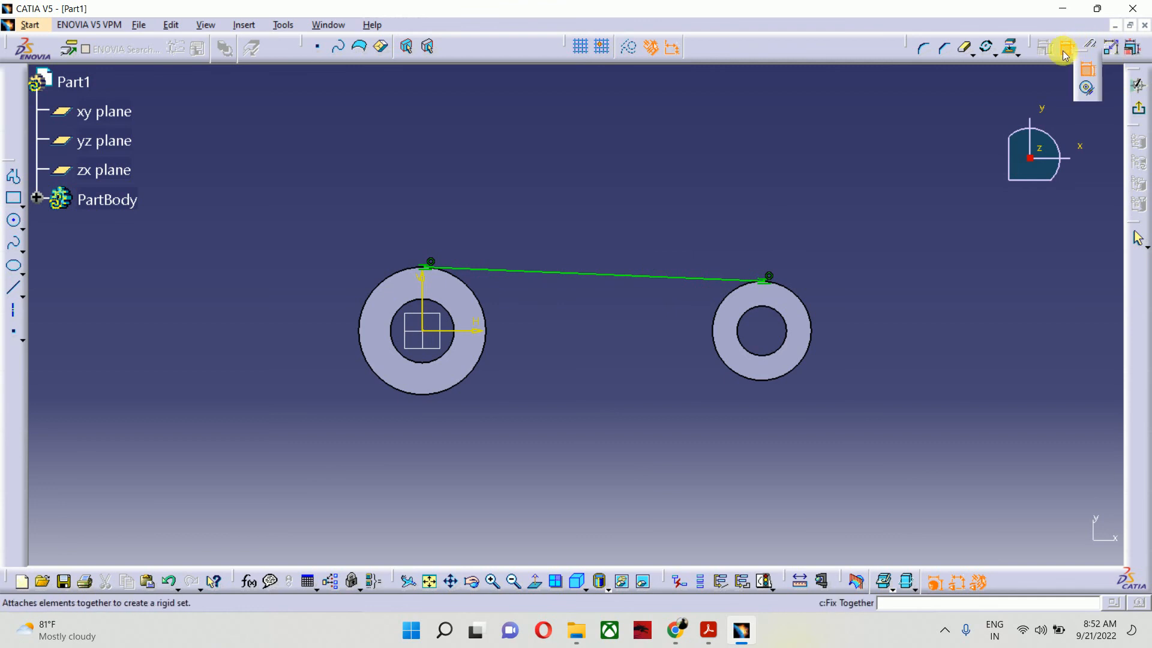
pyautogui.click(728, 271)
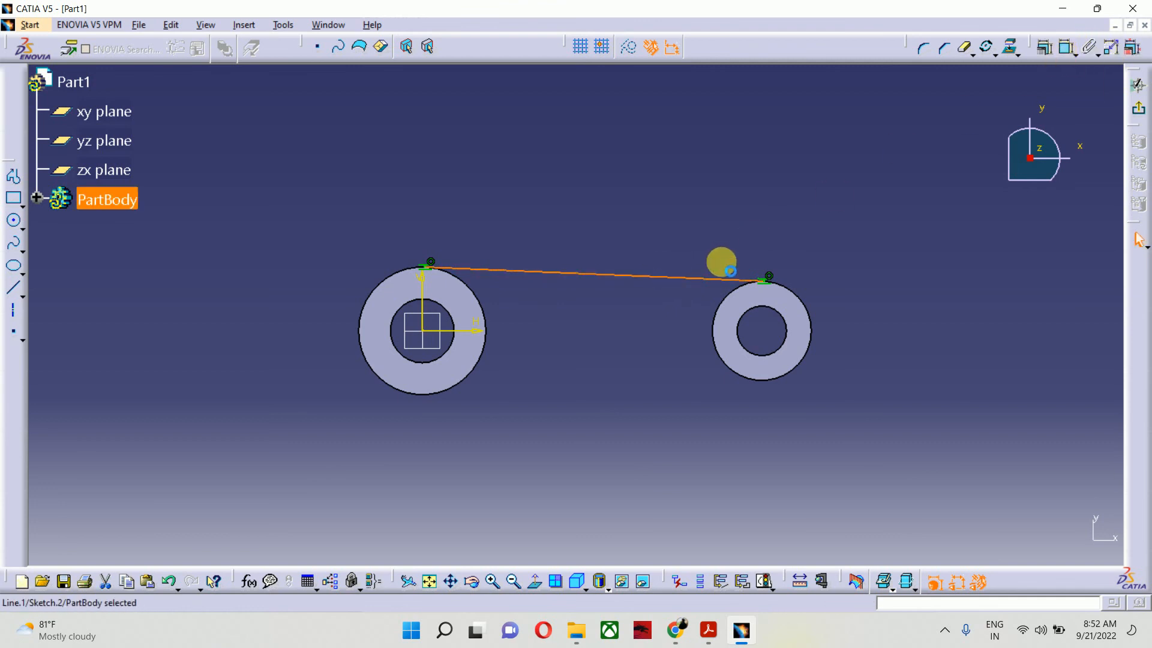
pyautogui.click(996, 55)
pyautogui.click(1007, 70)
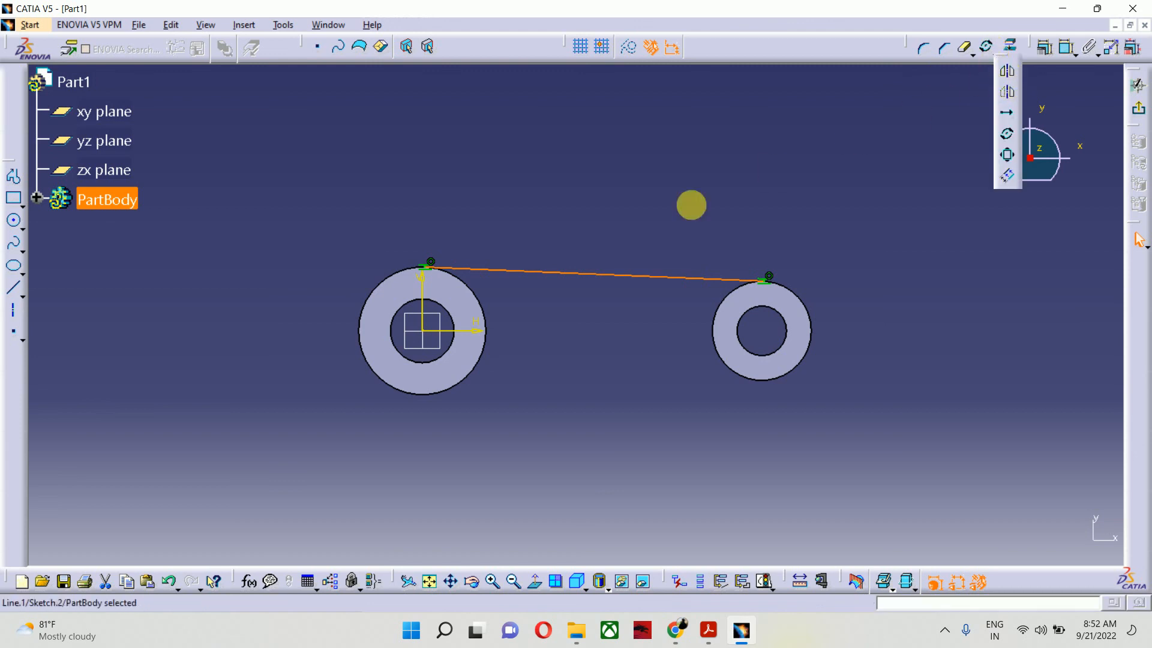
pyautogui.click(474, 335)
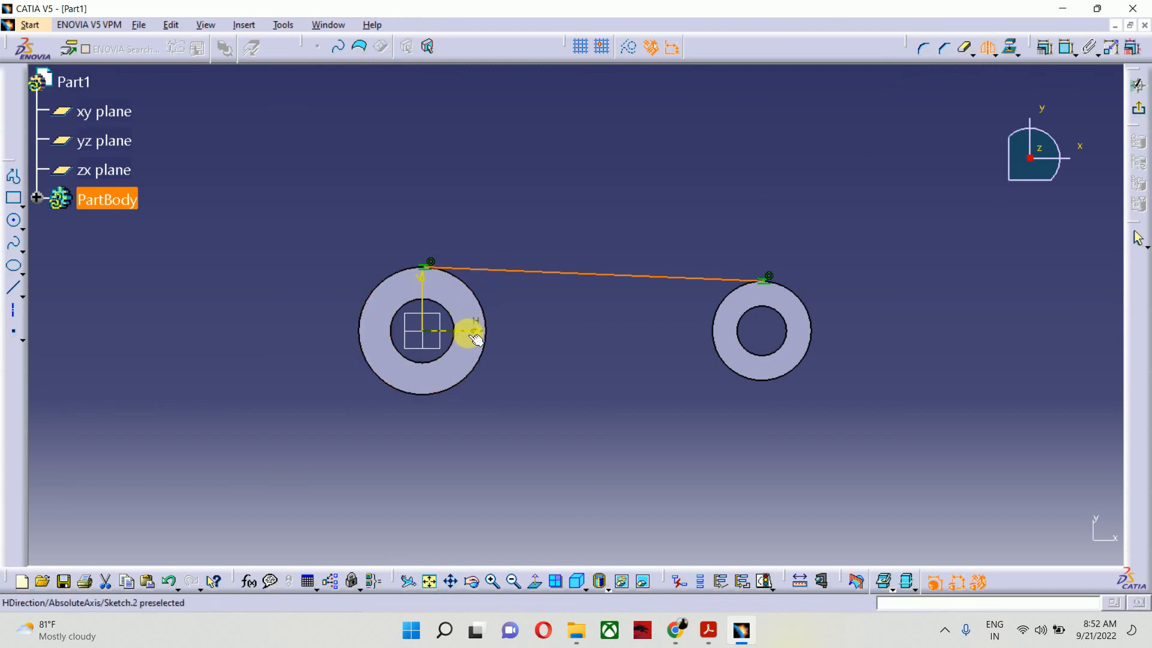
# Step: Run Sketch Analysis and examine the geometry status of both tangent lines
pyautogui.middleClick(660, 318)
pyautogui.moveTo(660, 318)
pyautogui.mouseDown(button='middle')
pyautogui.moveTo(642, 146)
pyautogui.moveTo(683, 473)
pyautogui.mouseUp(button='middle')
pyautogui.click(768, 579)
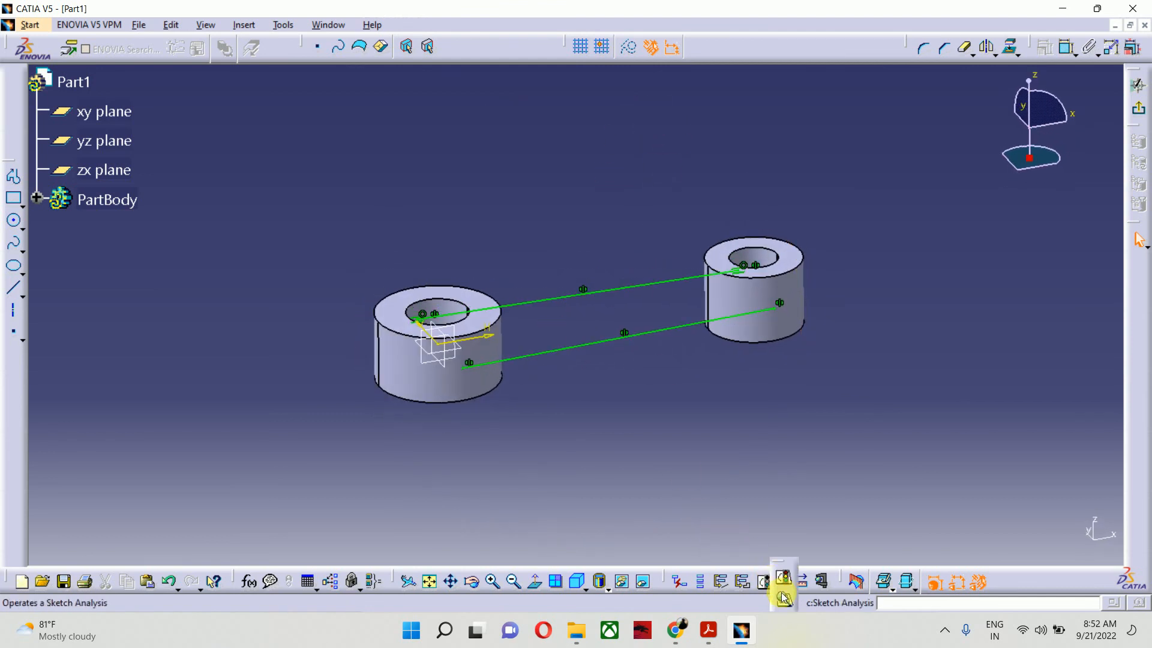
pyautogui.click(780, 599)
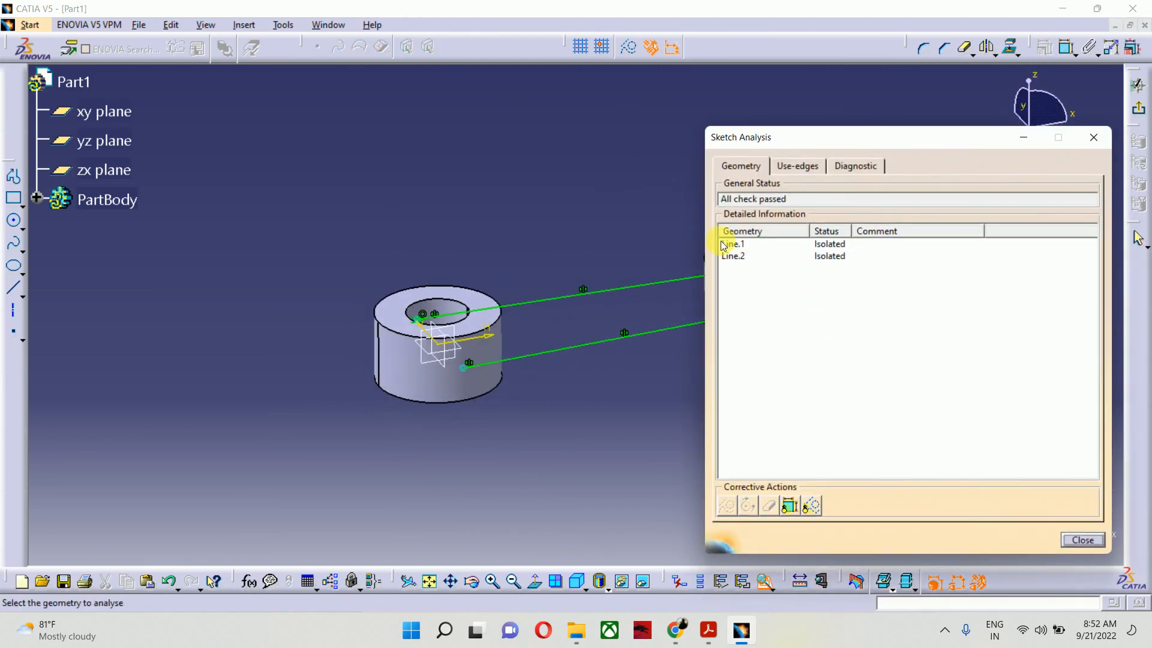
pyautogui.click(725, 244)
pyautogui.click(731, 257)
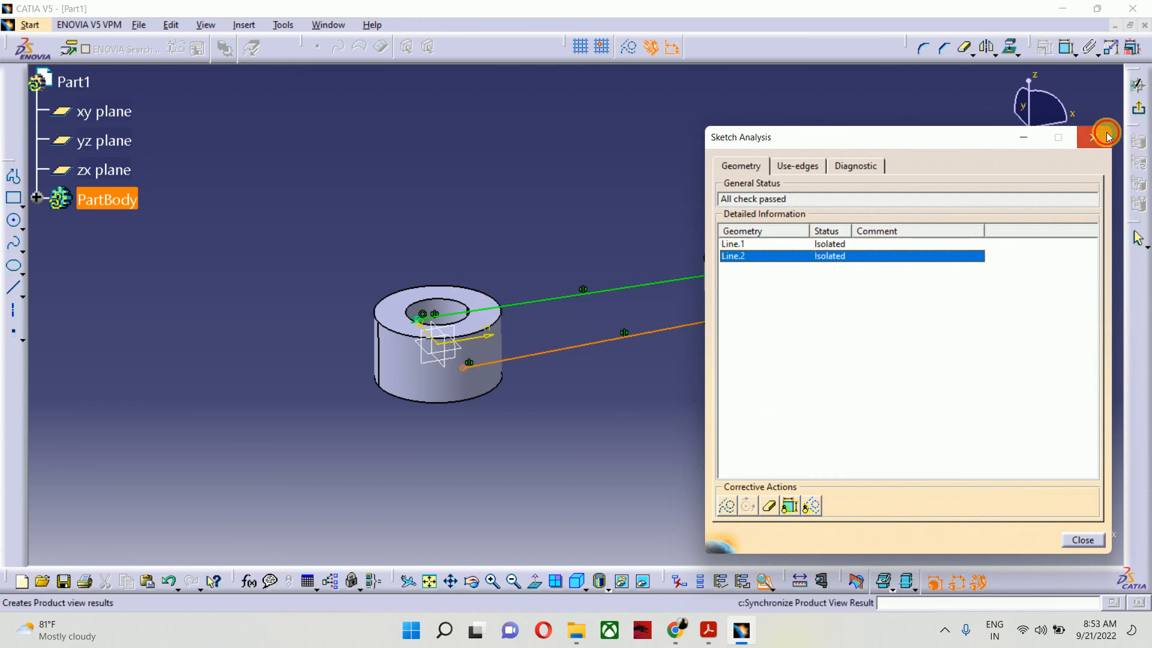
pyautogui.click(1138, 84)
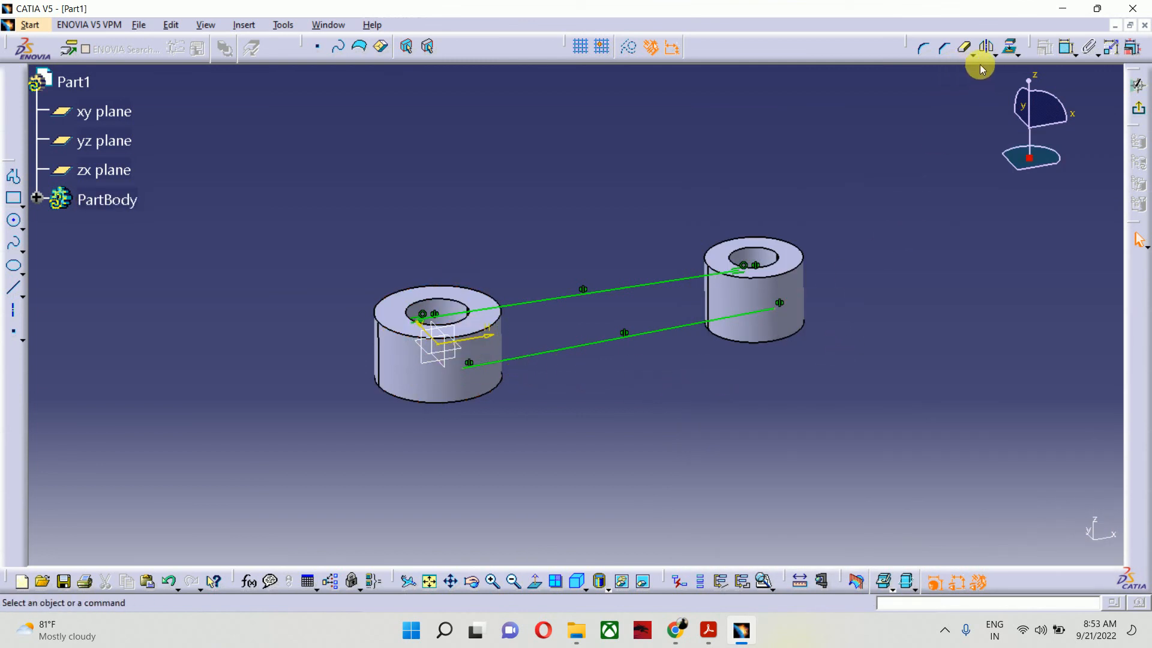
# Step: Project the outer circular edges of both bosses onto the sketch plane as 3D element projections
pyautogui.click(1016, 53)
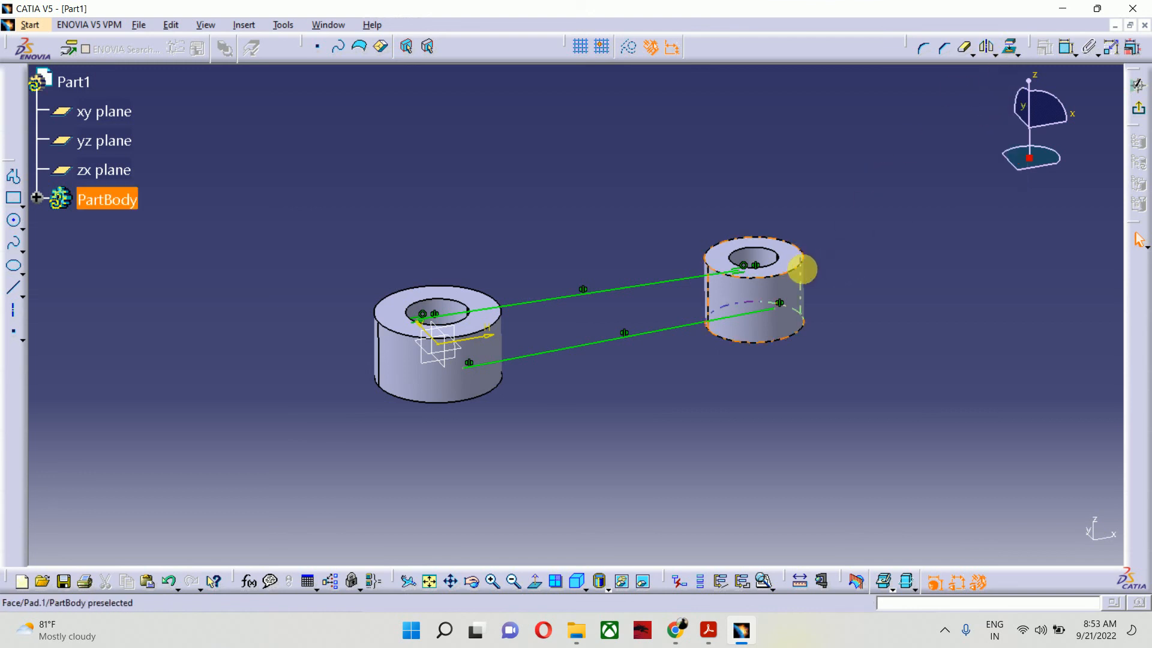
pyautogui.click(806, 273)
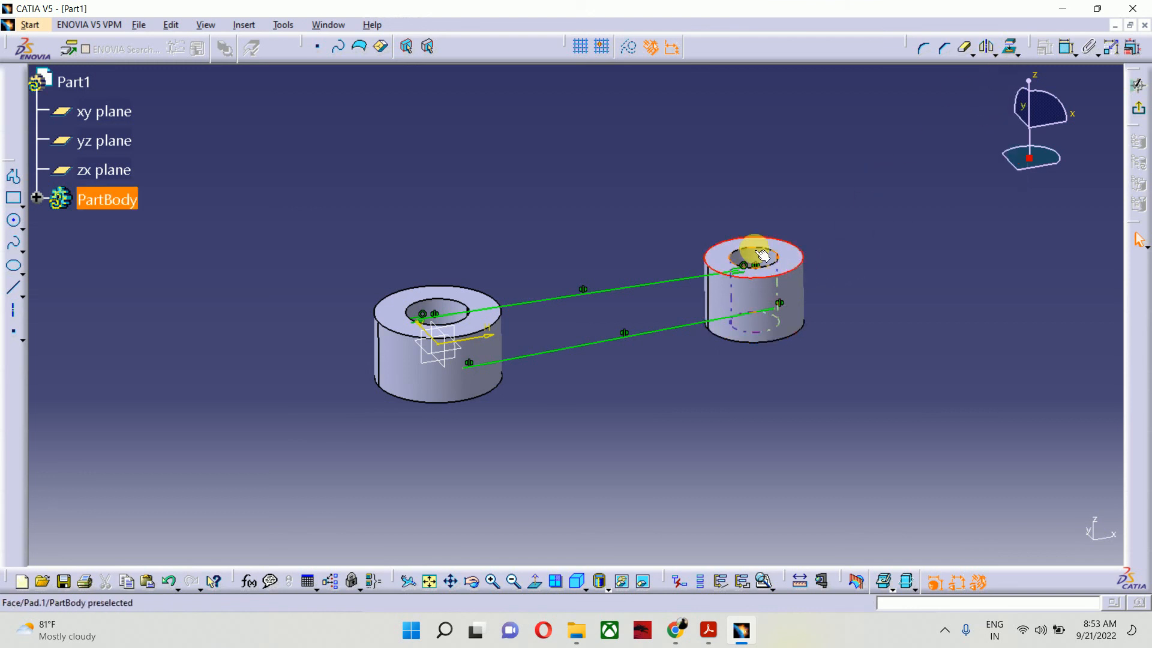
pyautogui.keyDown('ctrl'); pyautogui.click(502, 325); pyautogui.keyUp('ctrl')
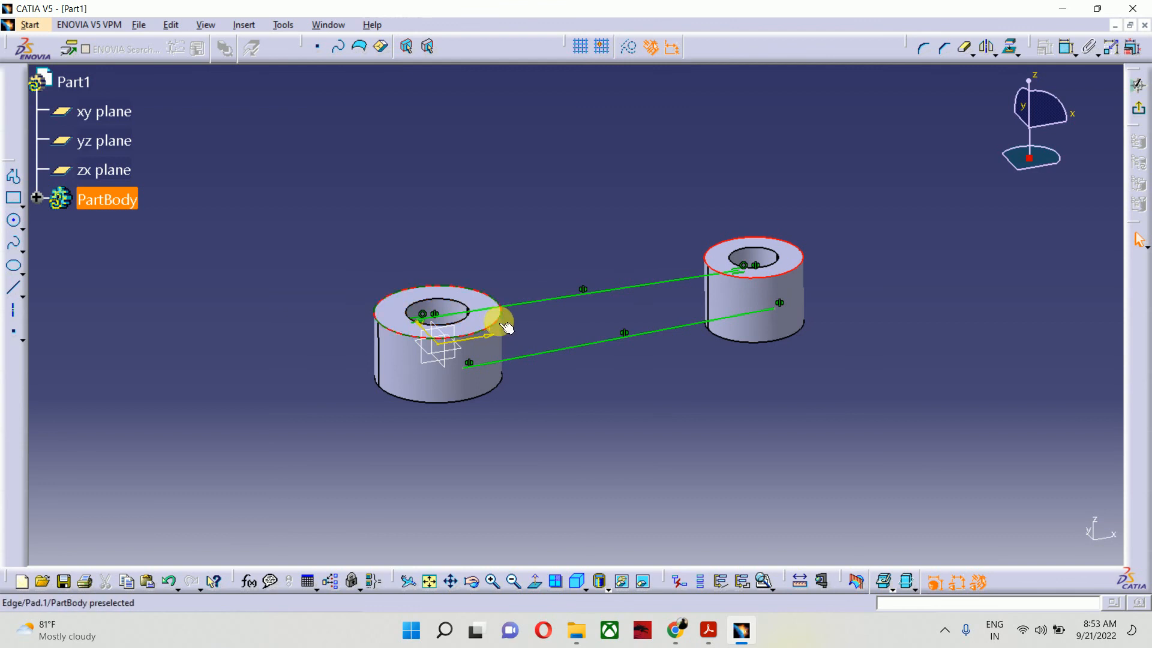
pyautogui.click(1011, 48)
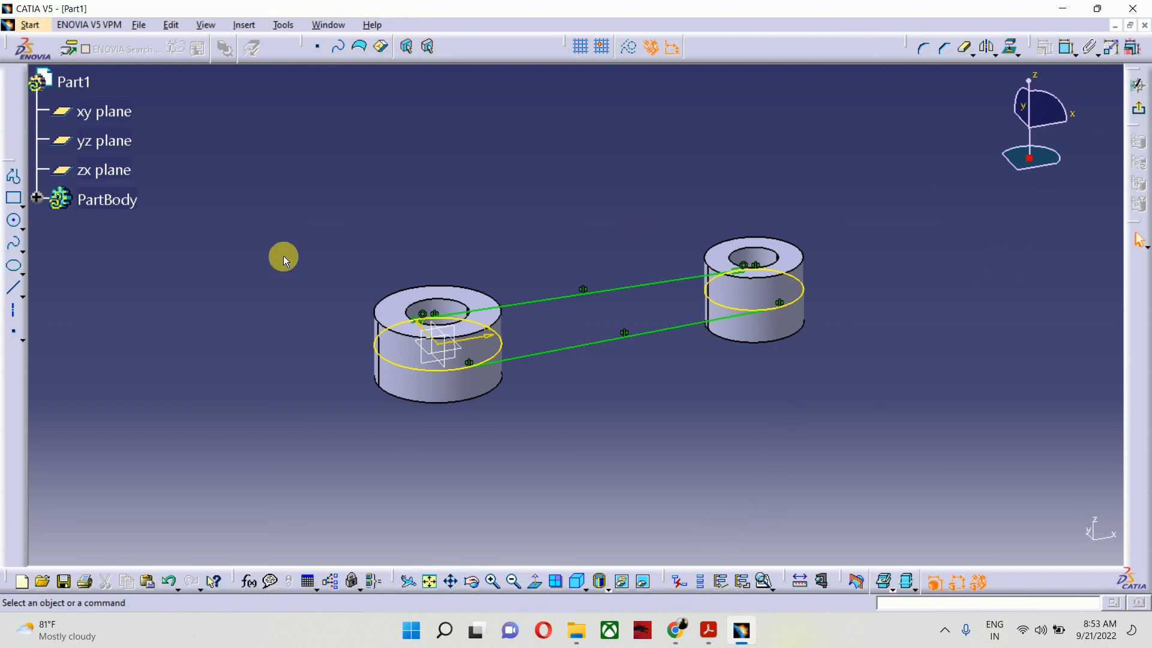
# Step: Quick Trim the projected circles, removing their outward-facing arcs so only the arcs facing each other close the profile
pyautogui.click(534, 581)
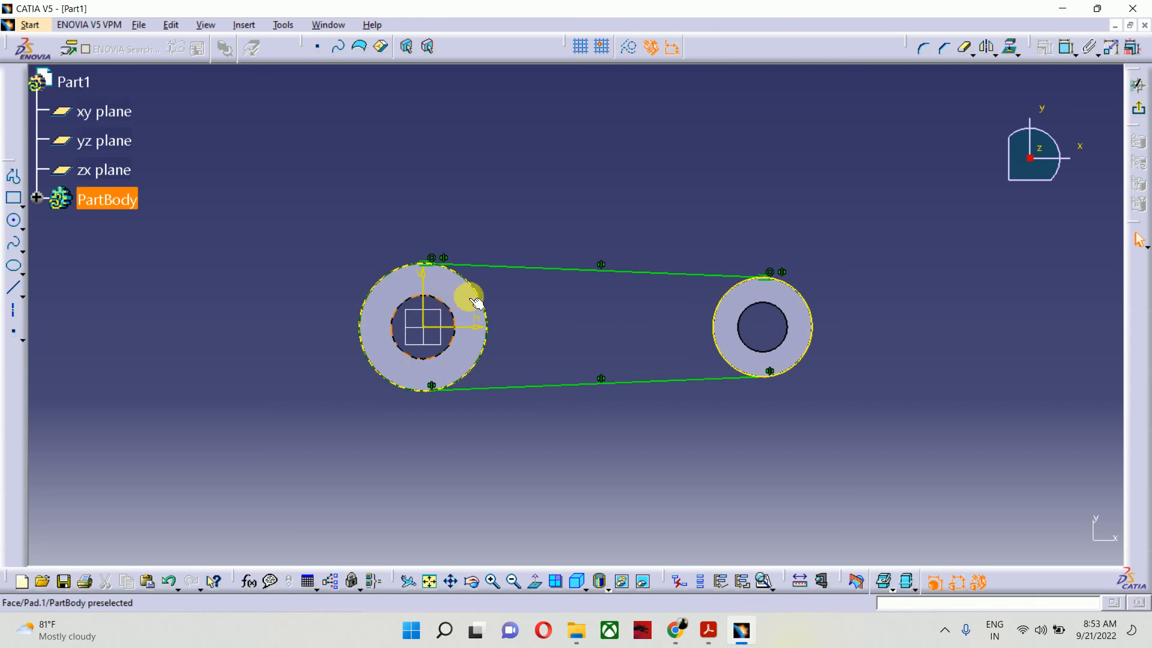
pyautogui.click(963, 48)
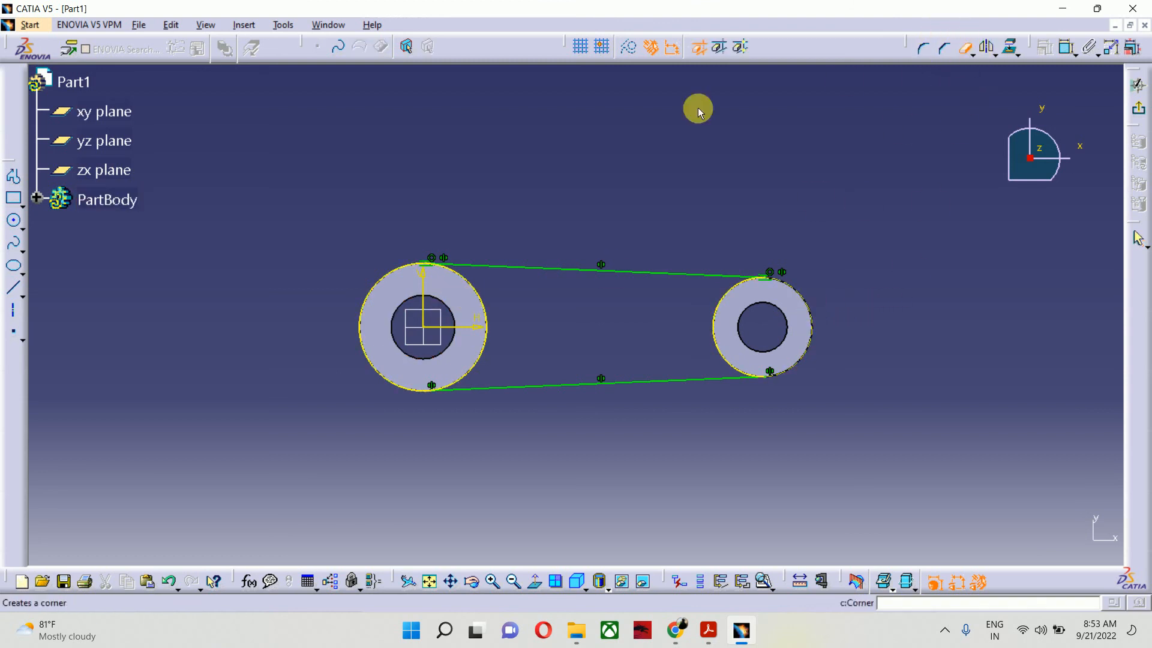
pyautogui.click(361, 310)
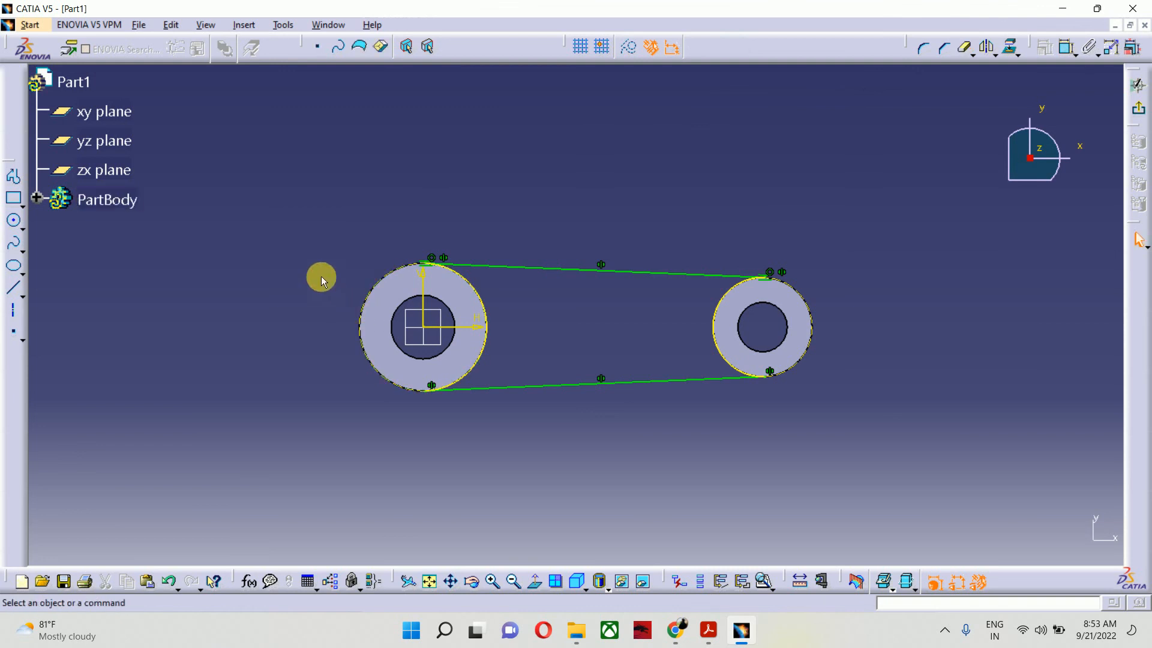
# Step: Exit the sketch and pad the web profile with a length of 25/2 mm and mirrored extent, checking the thickness in Figure 8
pyautogui.click(1138, 110)
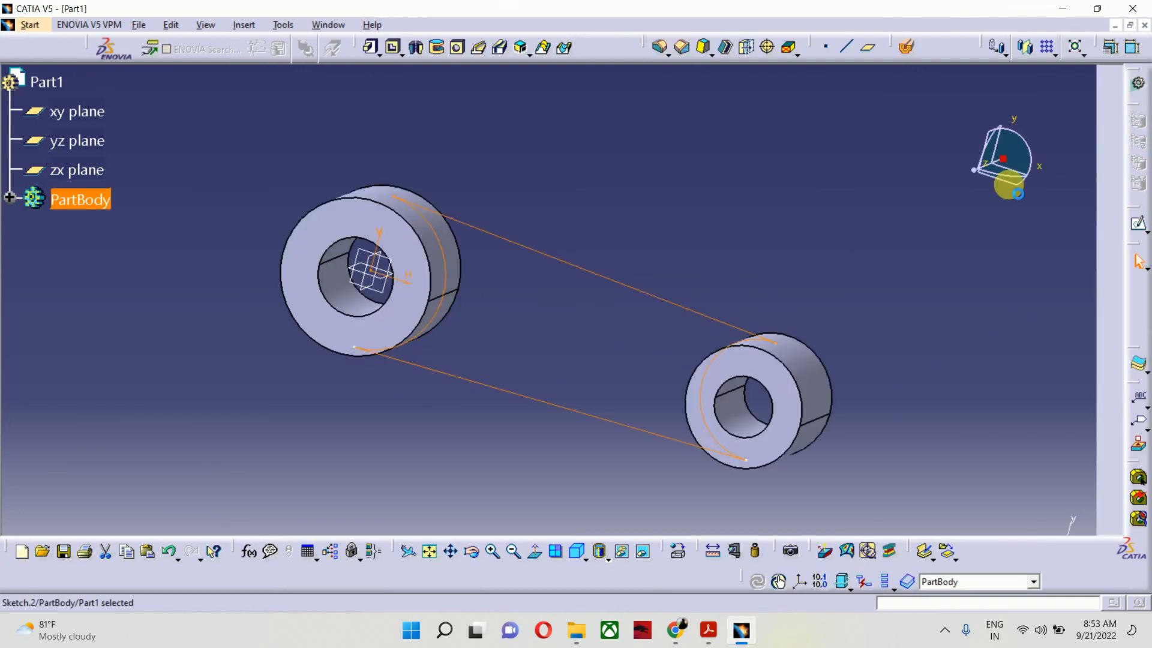
pyautogui.click(372, 46)
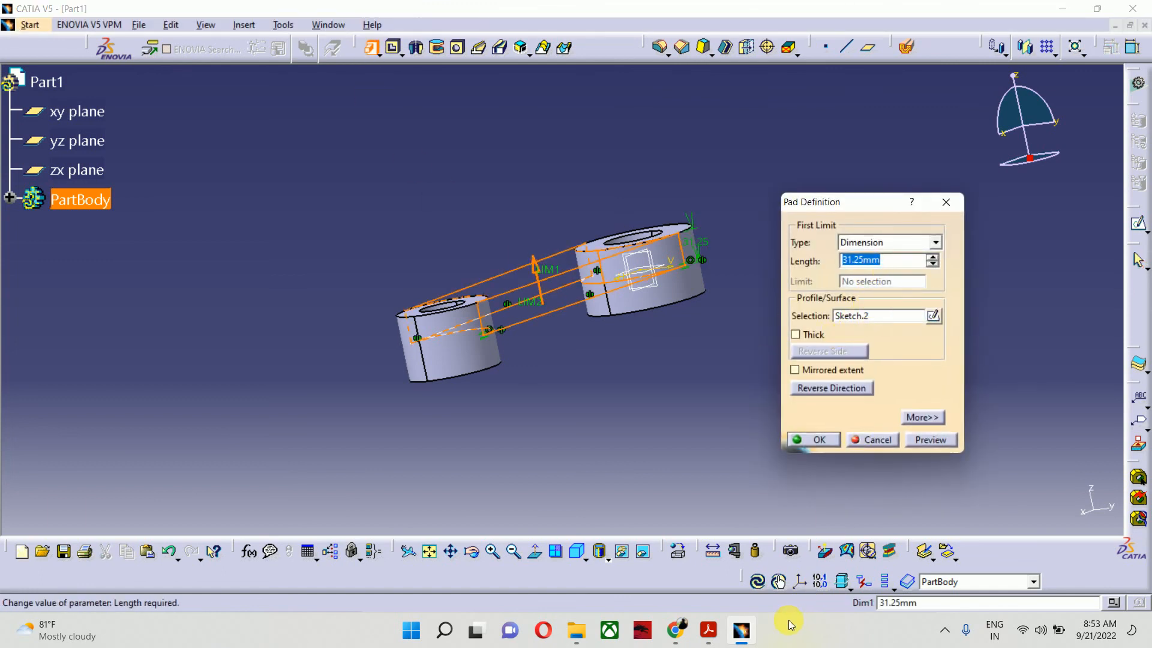
pyautogui.click(708, 630)
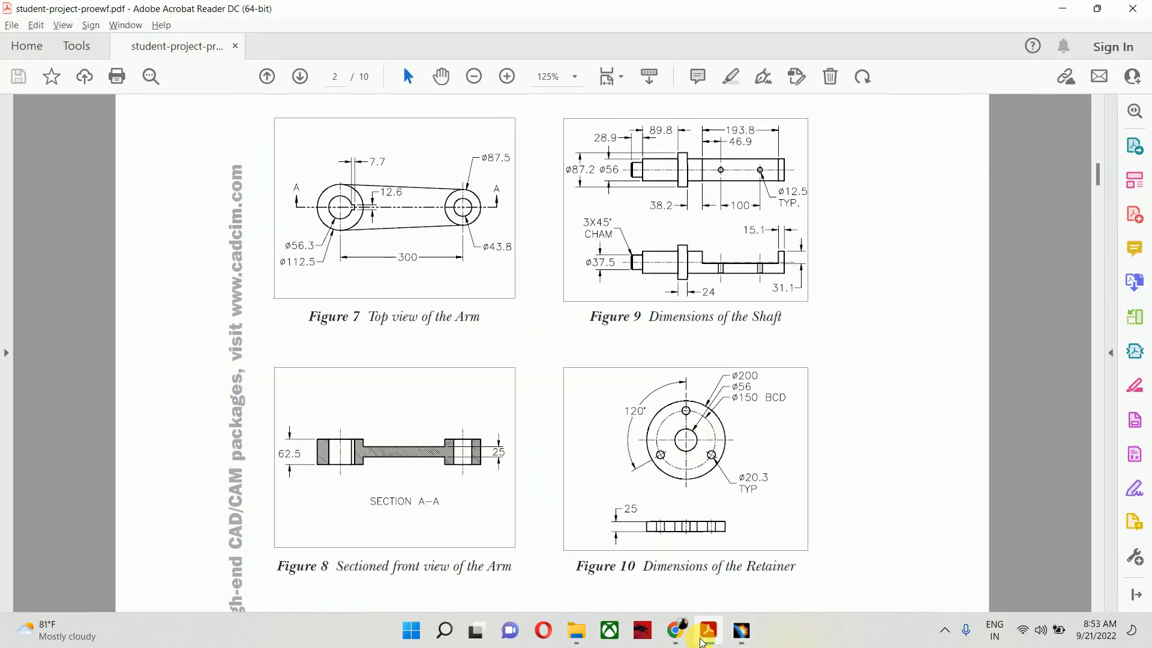
pyautogui.click(741, 630)
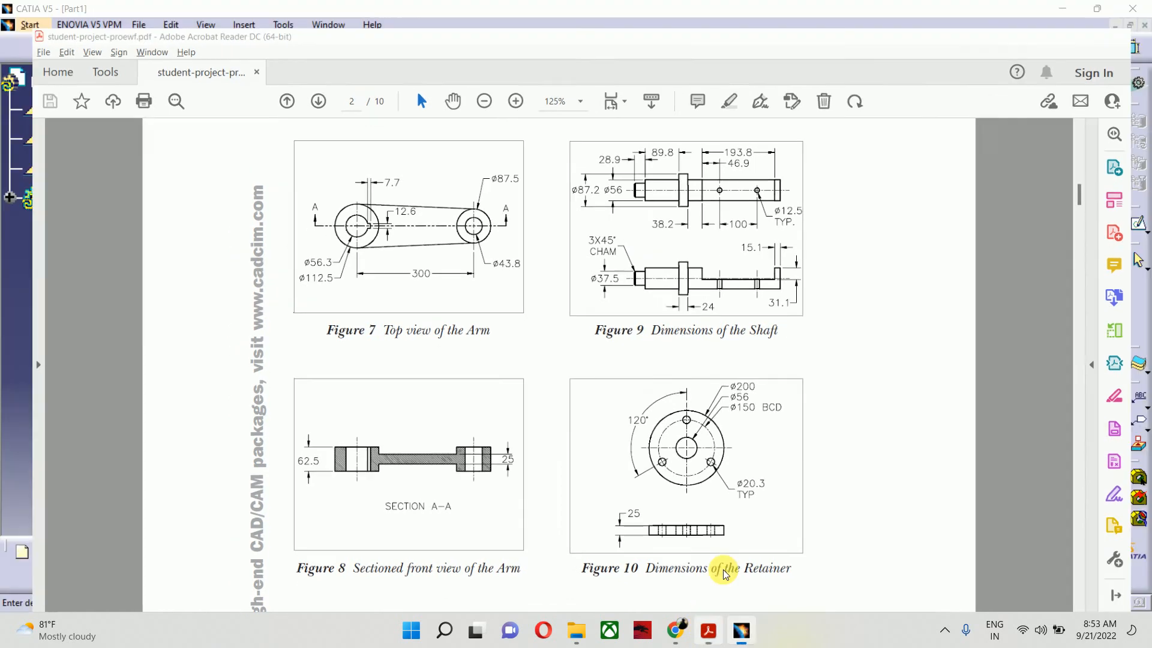
pyautogui.click(828, 369)
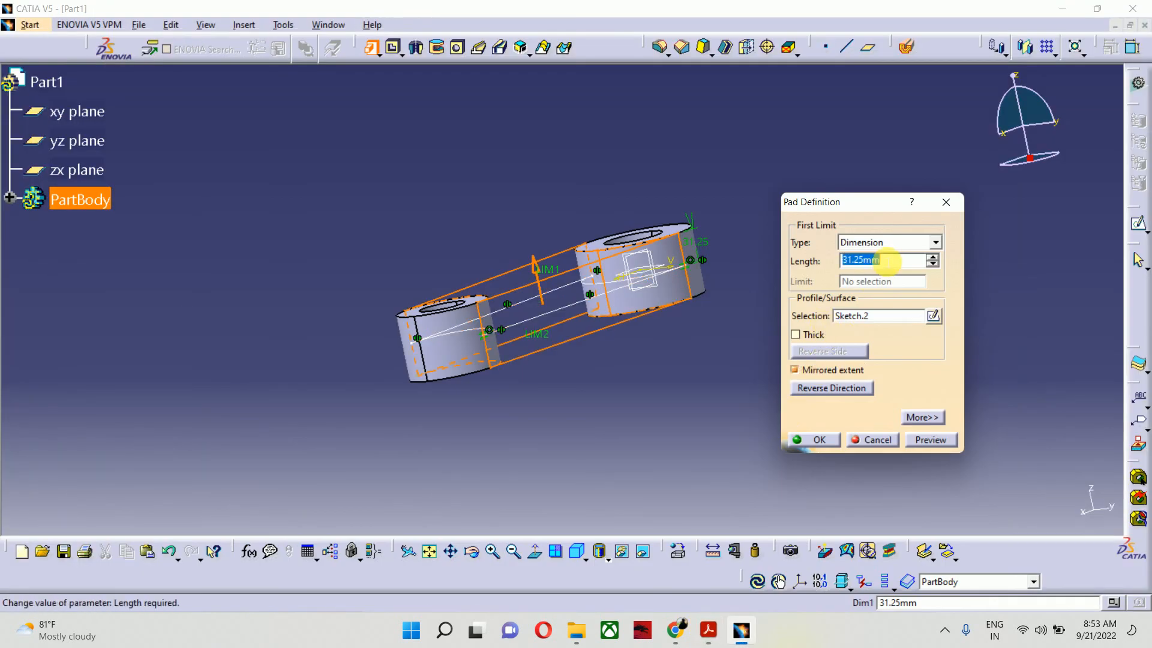
pyautogui.write('25')
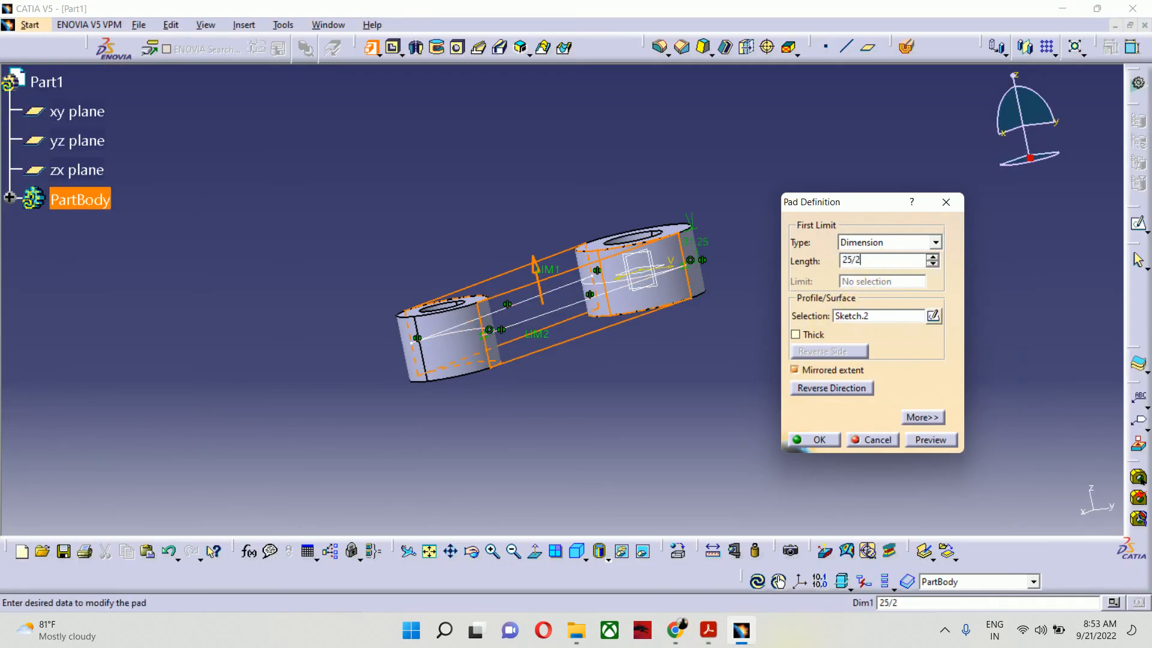
pyautogui.write('/2')
pyautogui.press('Return')
pyautogui.moveTo(769, 251); pyautogui.dragTo(714, 382, button='middle')
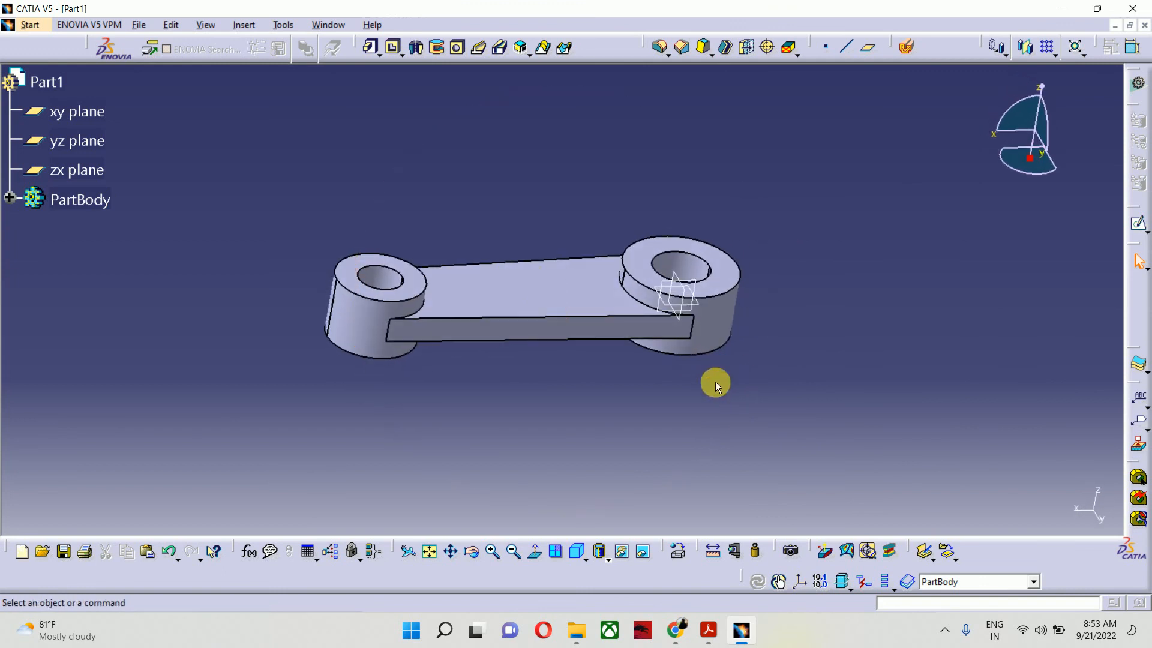
pyautogui.moveTo(606, 347); pyautogui.dragTo(530, 326, button='middle')
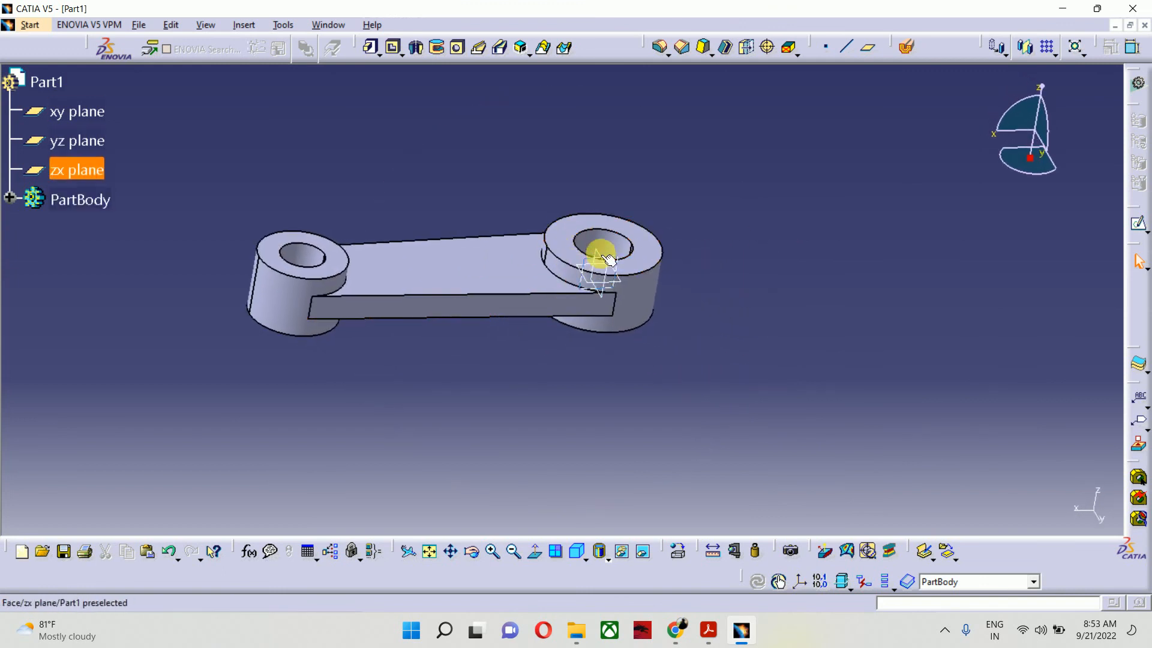
pyautogui.moveTo(322, 365); pyautogui.dragTo(391, 350, button='middle')
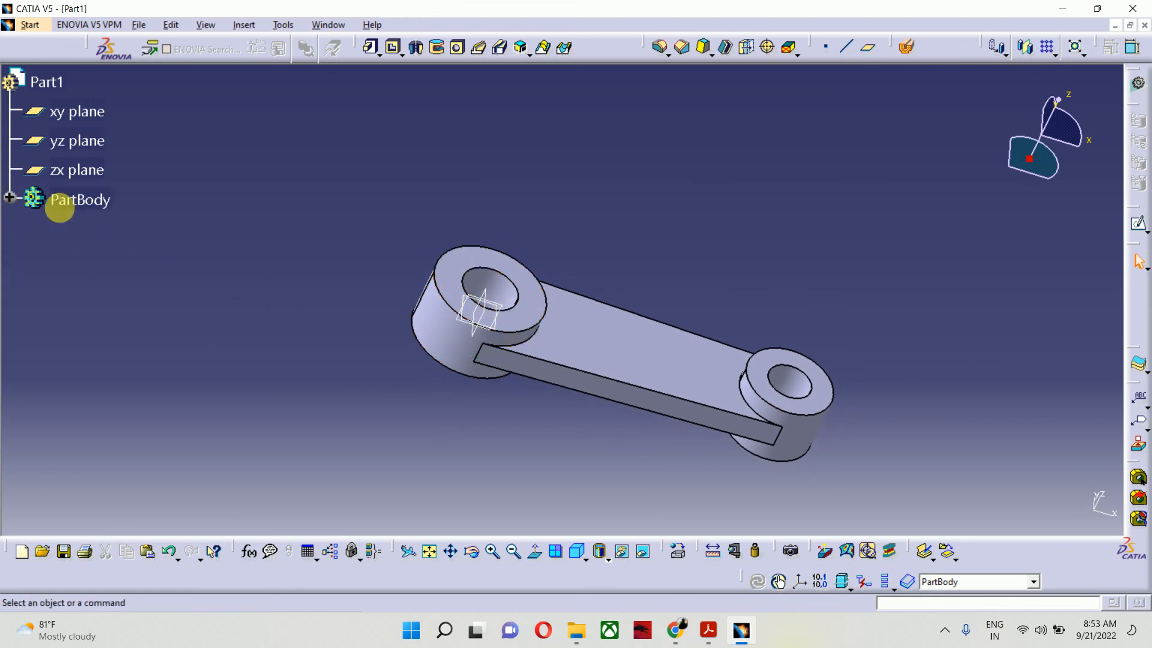
# Step: Open the first pad's sketch for editing and move the 300 mm centre-distance dimension closer to the circles
pyautogui.click(10, 197)
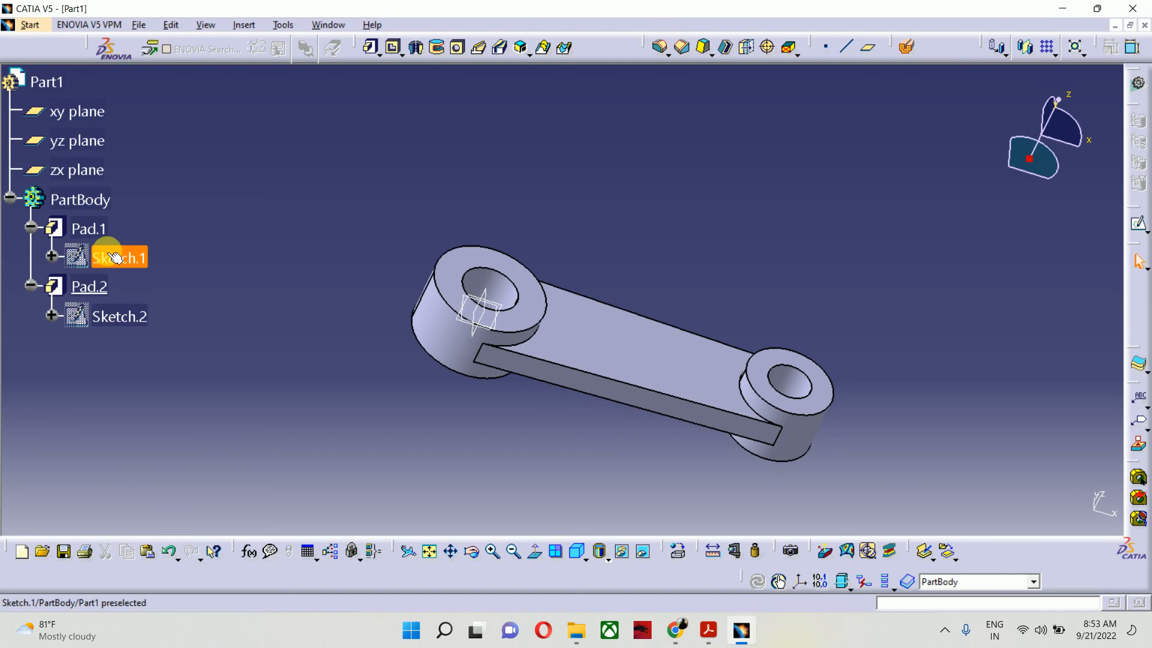
pyautogui.doubleClick(115, 257)
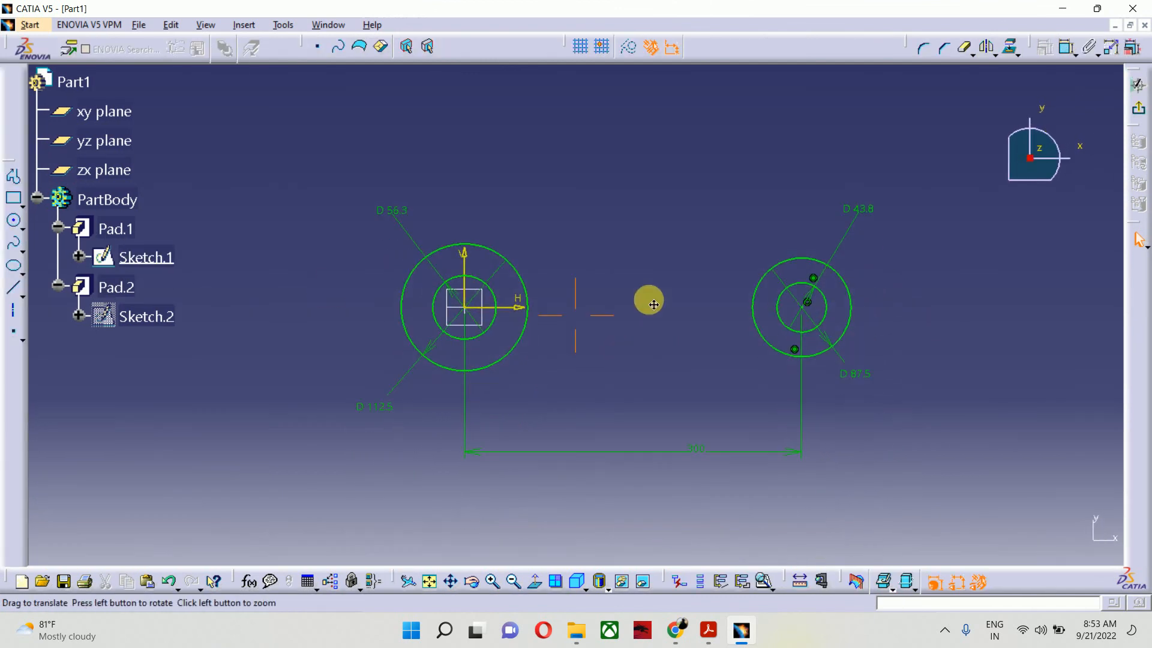
pyautogui.moveTo(587, 340)
pyautogui.mouseDown(button='middle')
pyautogui.moveTo(604, 370)
pyautogui.moveTo(669, 391)
pyautogui.moveTo(695, 305)
pyautogui.moveTo(695, 240)
pyautogui.mouseUp(button='middle')
pyautogui.moveTo(905, 522)
pyautogui.mouseDown()
pyautogui.moveTo(920, 527)
pyautogui.moveTo(882, 430)
pyautogui.mouseUp()
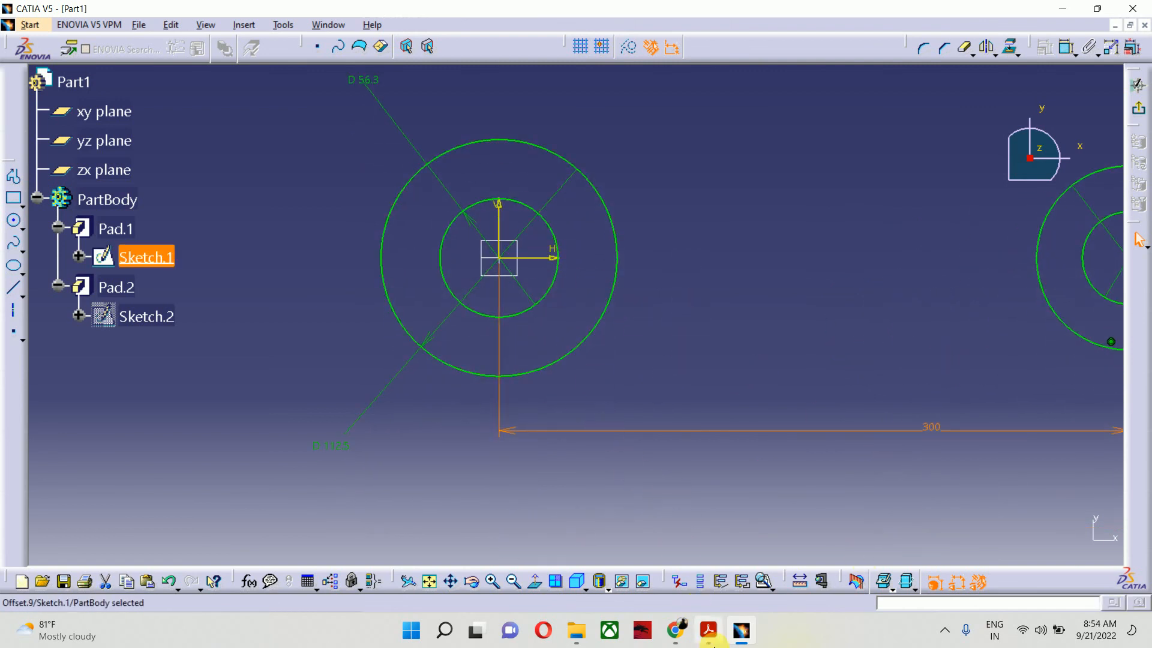
# Step: Switch to the PDF drawing and check the keyway dimensions in Figure 7, then return to the sketch
pyautogui.click(709, 634)
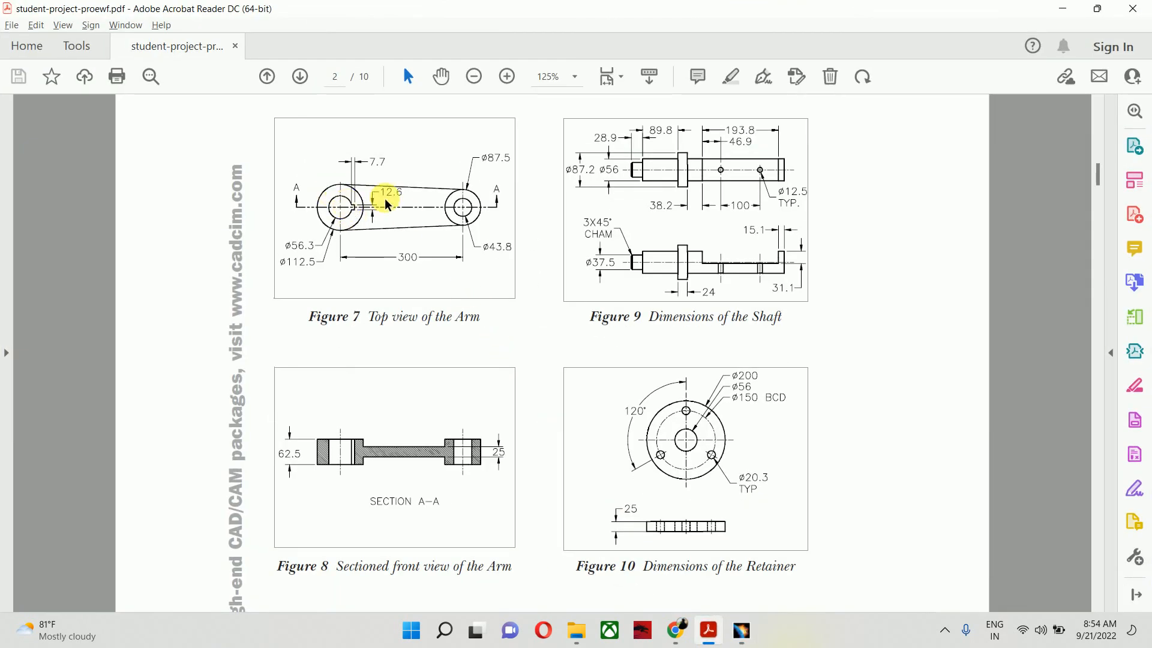
pyautogui.scroll(3, 362, 174)
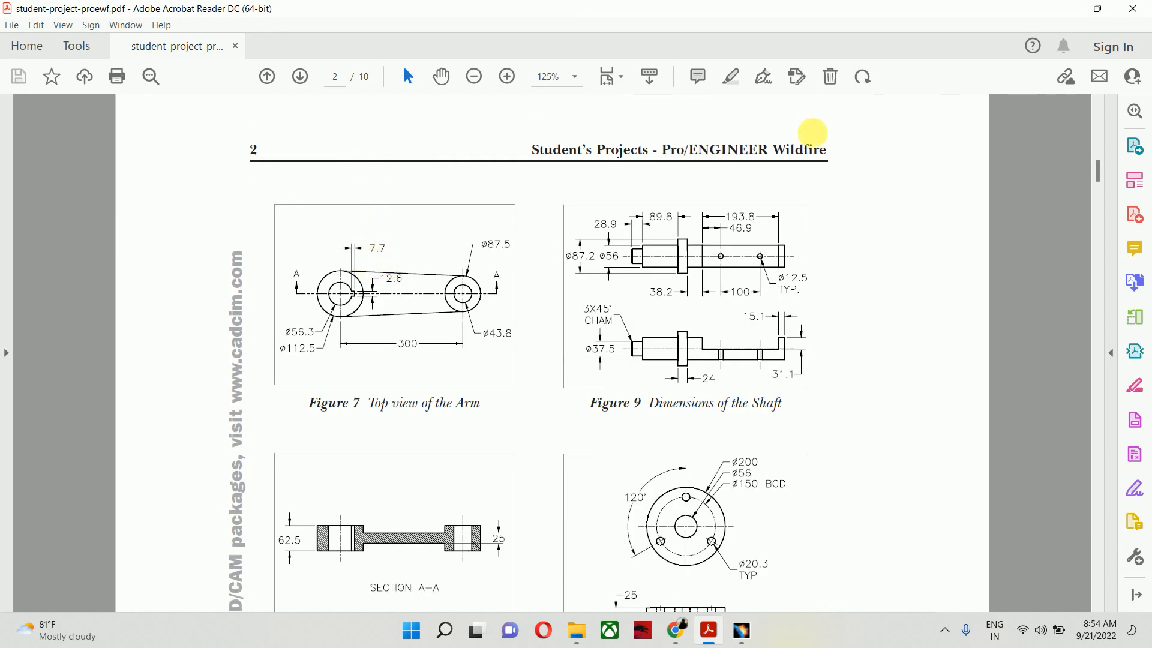
pyautogui.click(1063, 8)
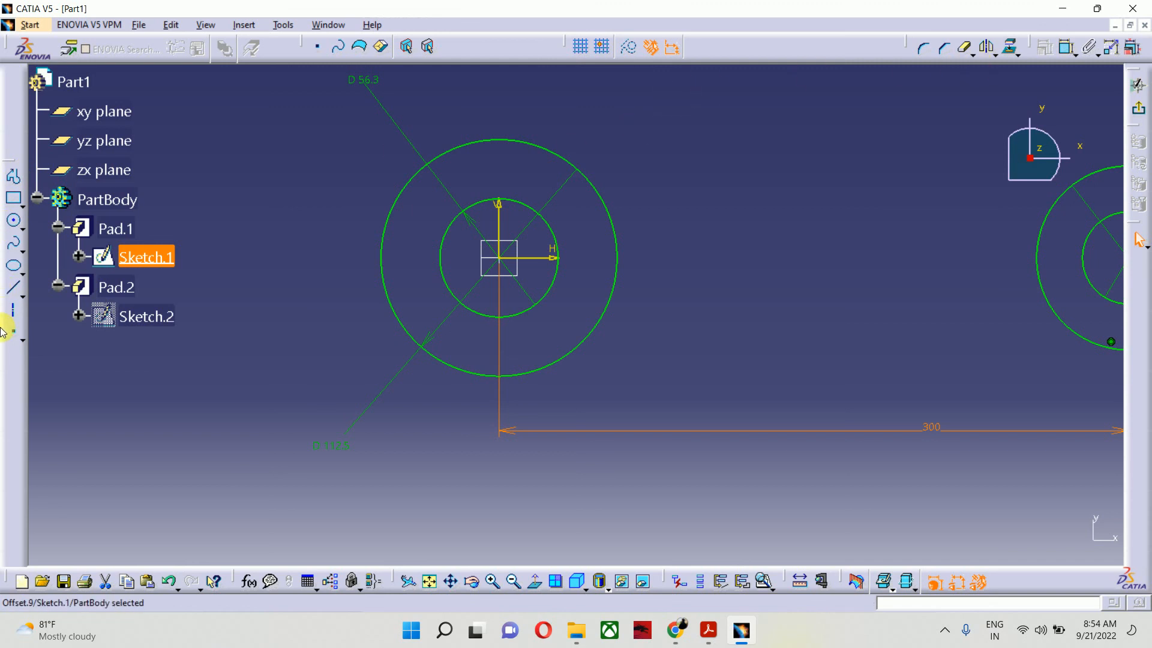
# Step: Draw a vertical symmetrical-extension line about 19 mm long, centred on the horizontal axis between the larger boss's inner and outer circles
pyautogui.click(12, 291)
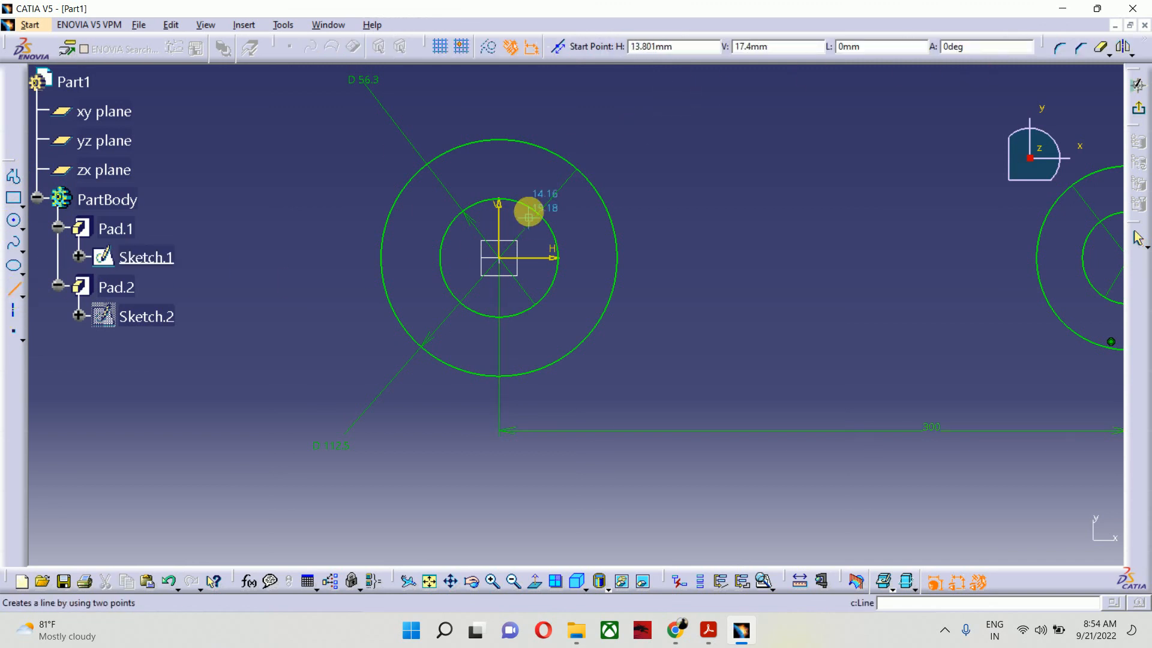
pyautogui.click(562, 48)
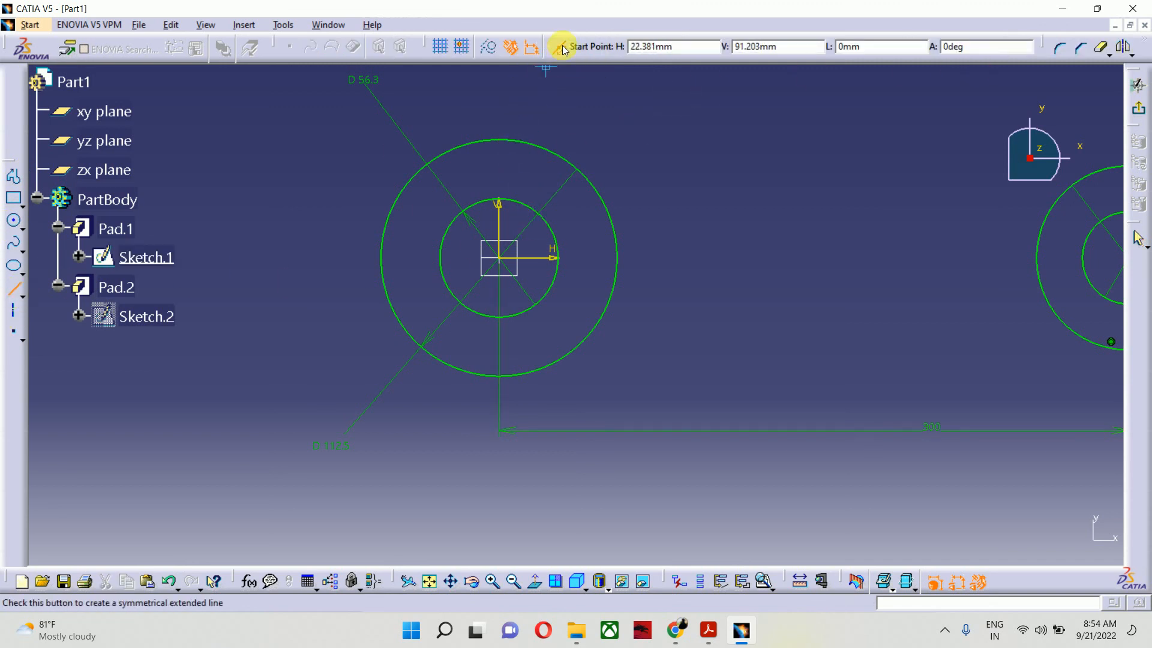
pyautogui.click(580, 258)
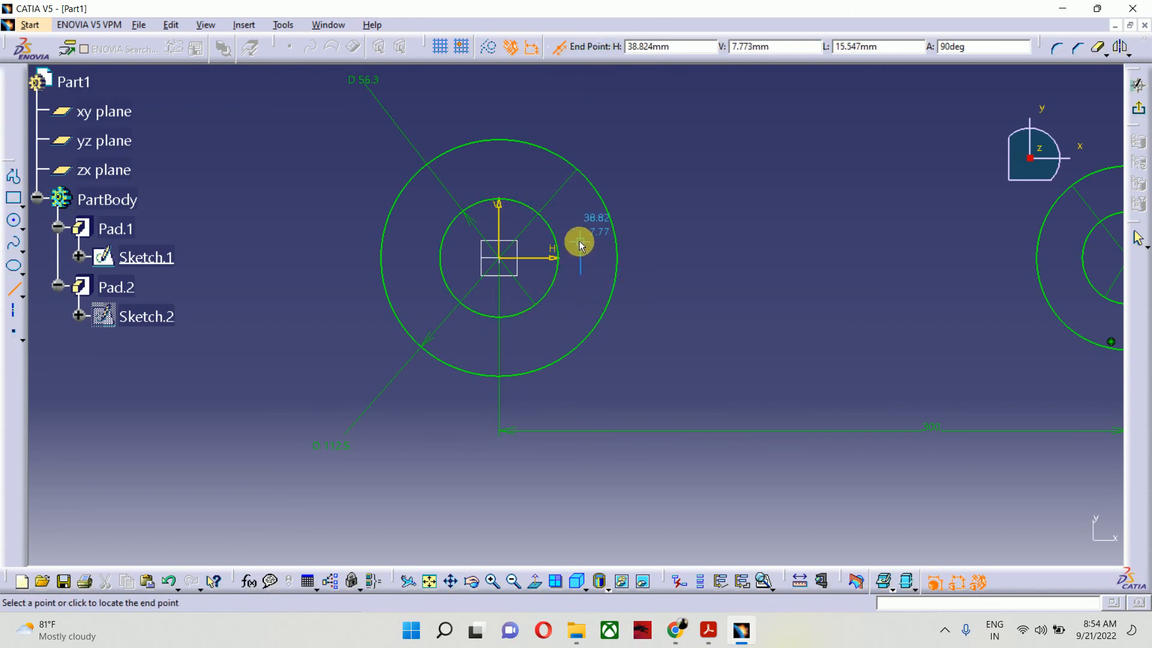
pyautogui.click(582, 237)
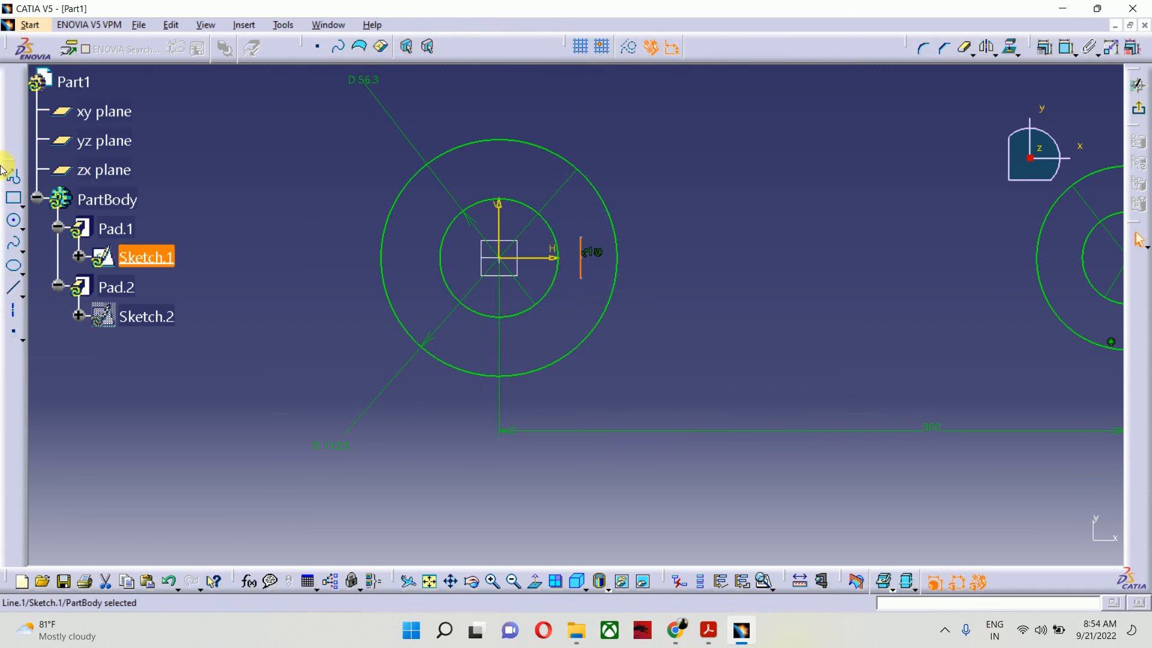
# Step: Draw a horizontal line about 12 mm long from the vertical line's upper end to the larger boss's inner circle
pyautogui.click(13, 290)
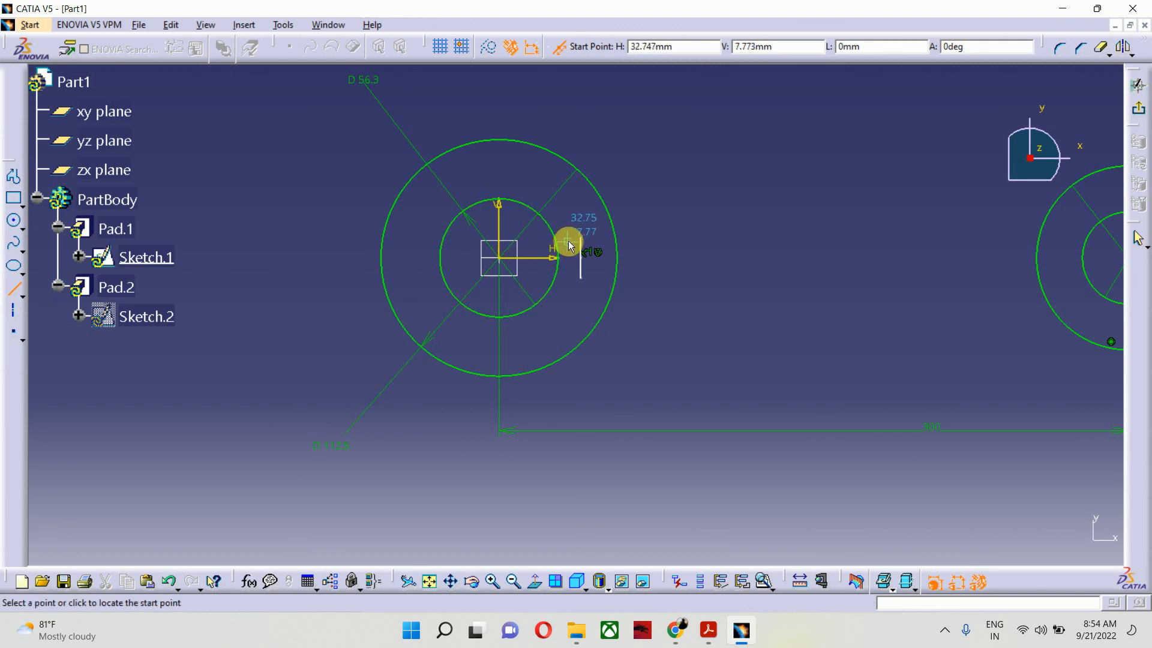
pyautogui.click(615, 236)
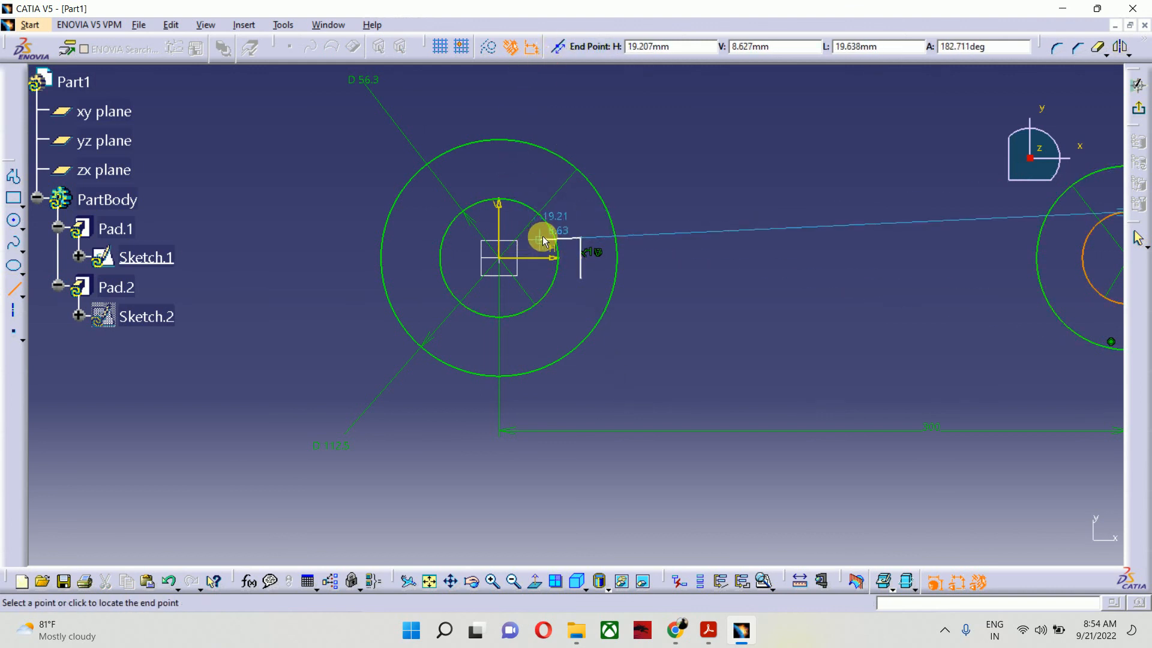
pyautogui.moveTo(549, 242)
pyautogui.mouseDown(button='middle')
pyautogui.moveTo(561, 276)
pyautogui.moveTo(552, 167)
pyautogui.moveTo(533, 110)
pyautogui.mouseUp(button='middle')
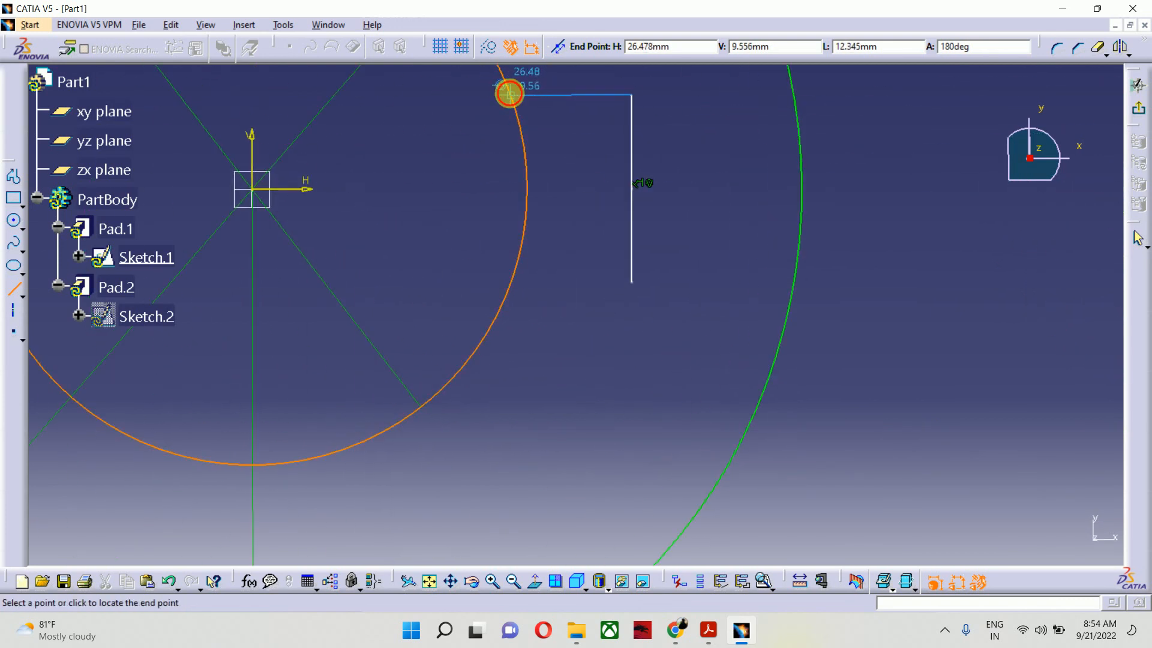
pyautogui.click(510, 93)
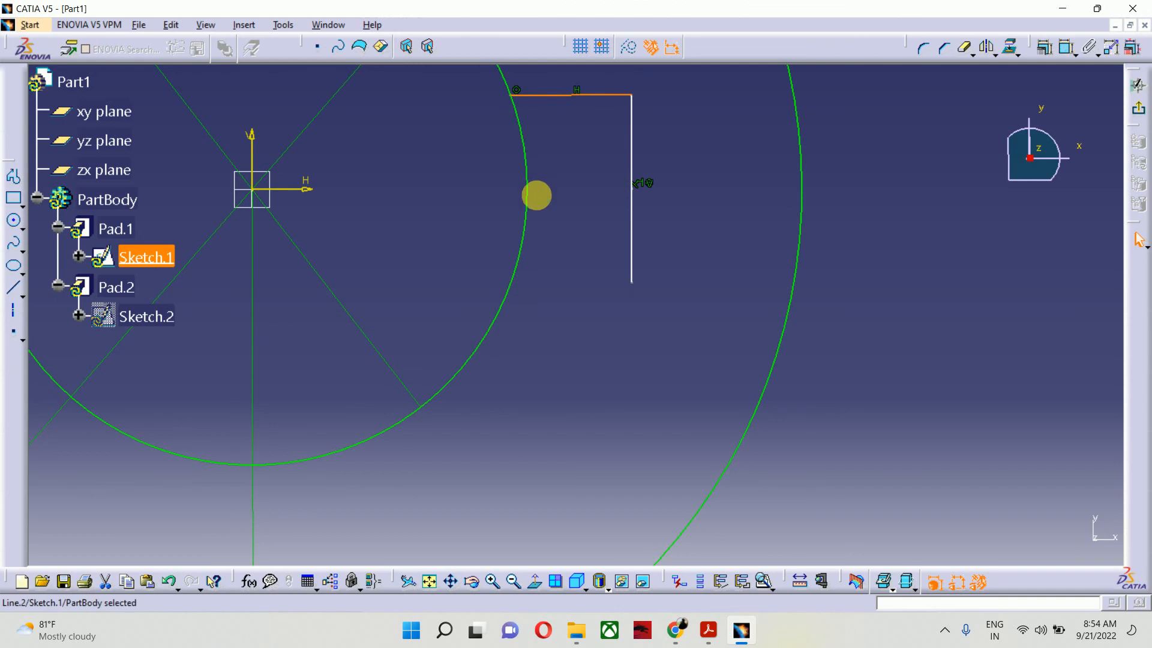
# Step: Mirror the horizontal keyway line about the horizontal axis and Quick Trim the bore's arc between the two lines
pyautogui.click(981, 54)
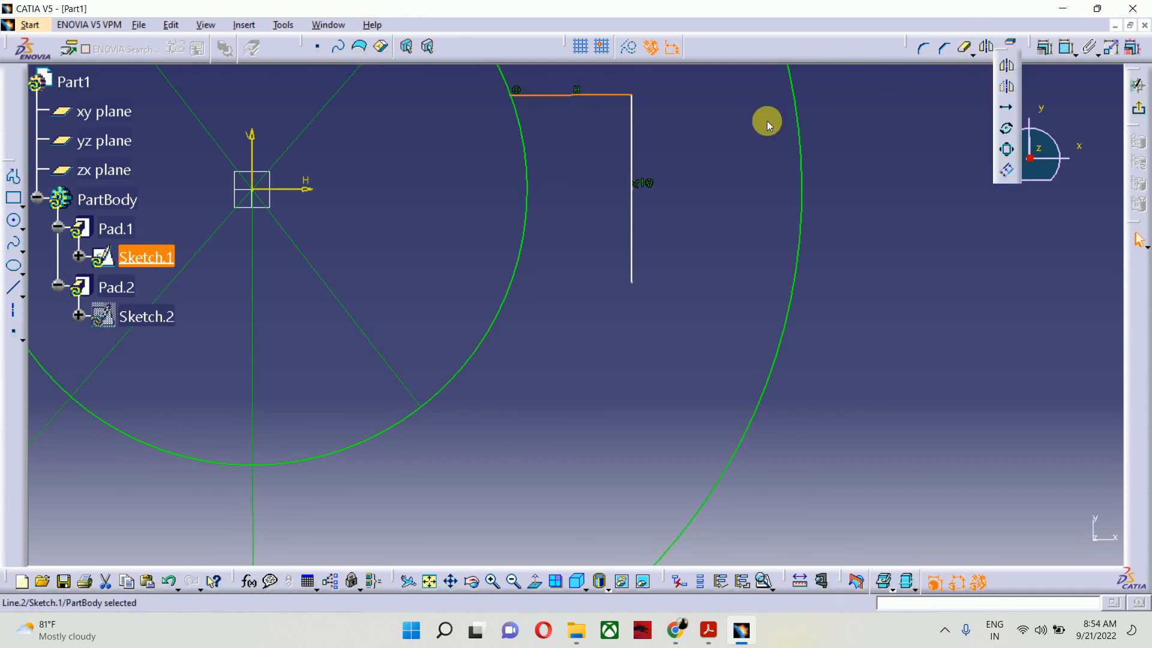
pyautogui.click(305, 189)
pyautogui.moveTo(526, 208); pyautogui.dragTo(529, 231, button='middle')
pyautogui.click(964, 48)
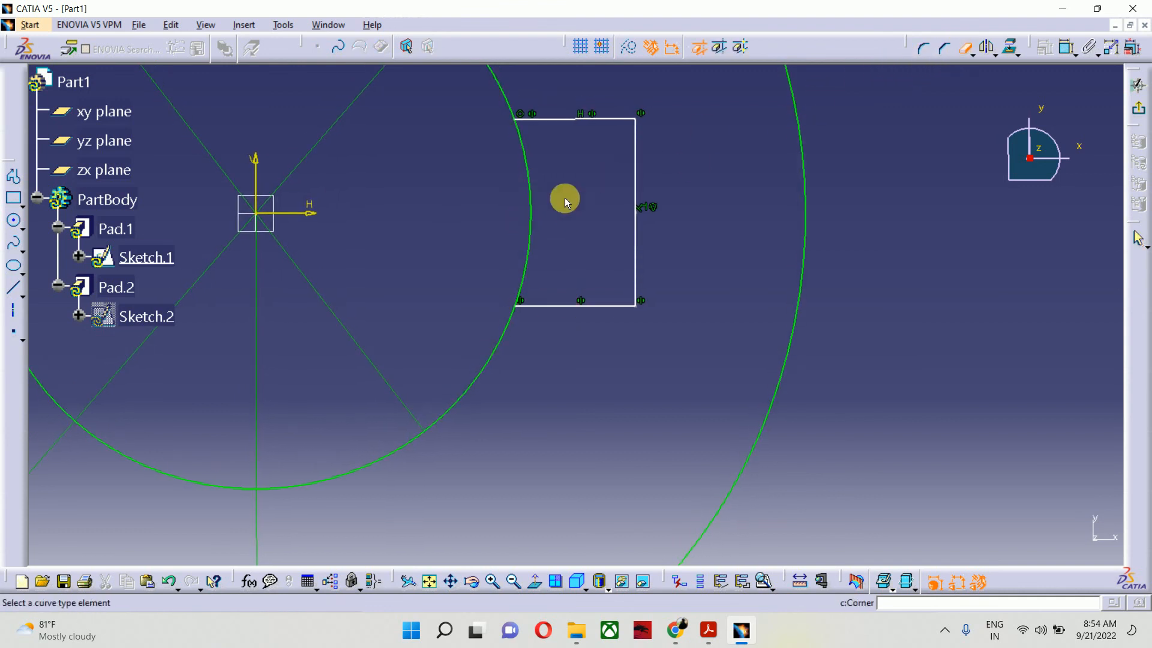
pyautogui.click(530, 210)
pyautogui.moveTo(528, 210)
pyautogui.mouseDown(button='middle')
pyautogui.moveTo(550, 196)
pyautogui.moveTo(557, 350)
pyautogui.moveTo(571, 322)
pyautogui.moveTo(710, 460)
pyautogui.mouseUp(button='middle')
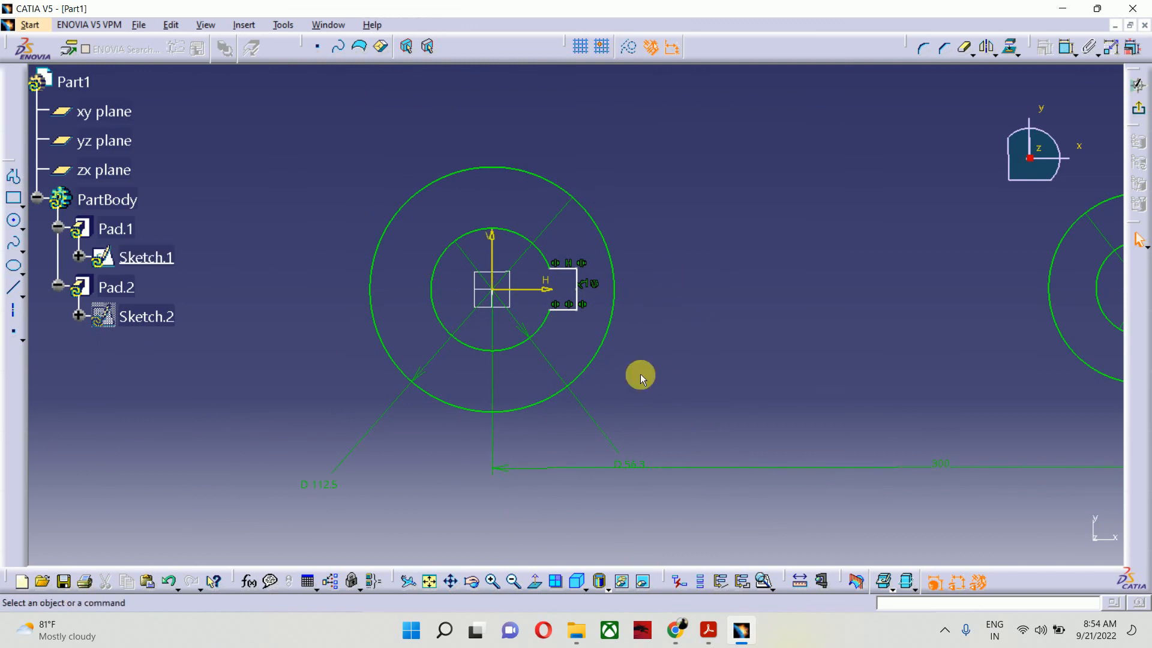
# Step: Dimension the keyway's vertical edge and set its width to 12.6 mm
pyautogui.click(1067, 47)
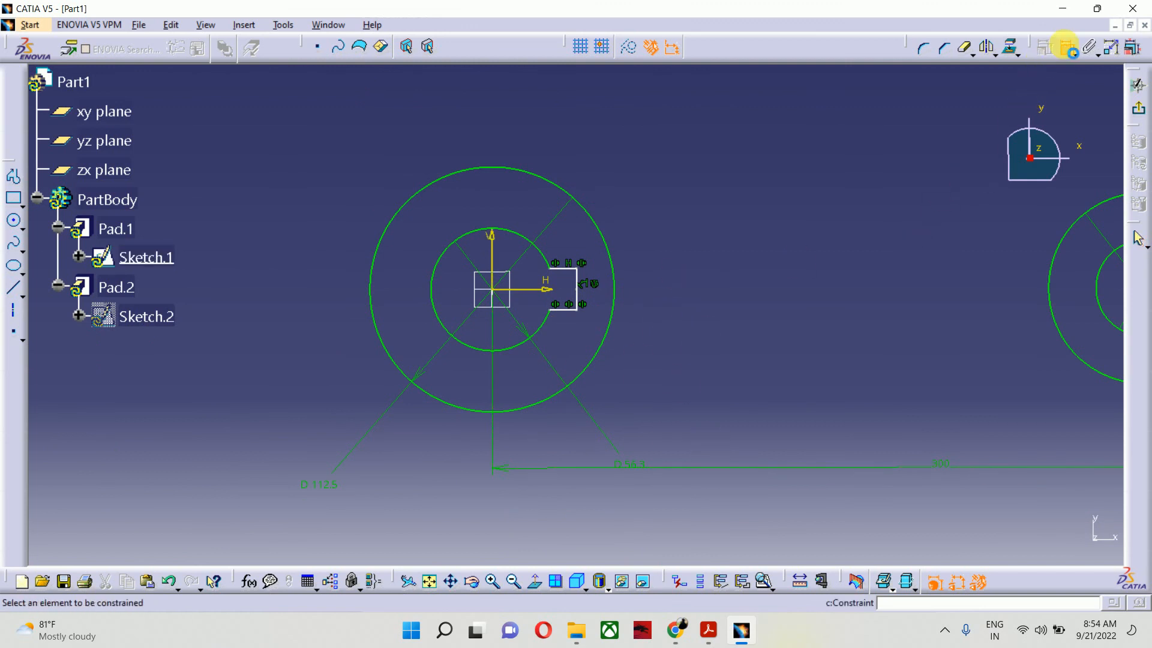
pyautogui.click(581, 281)
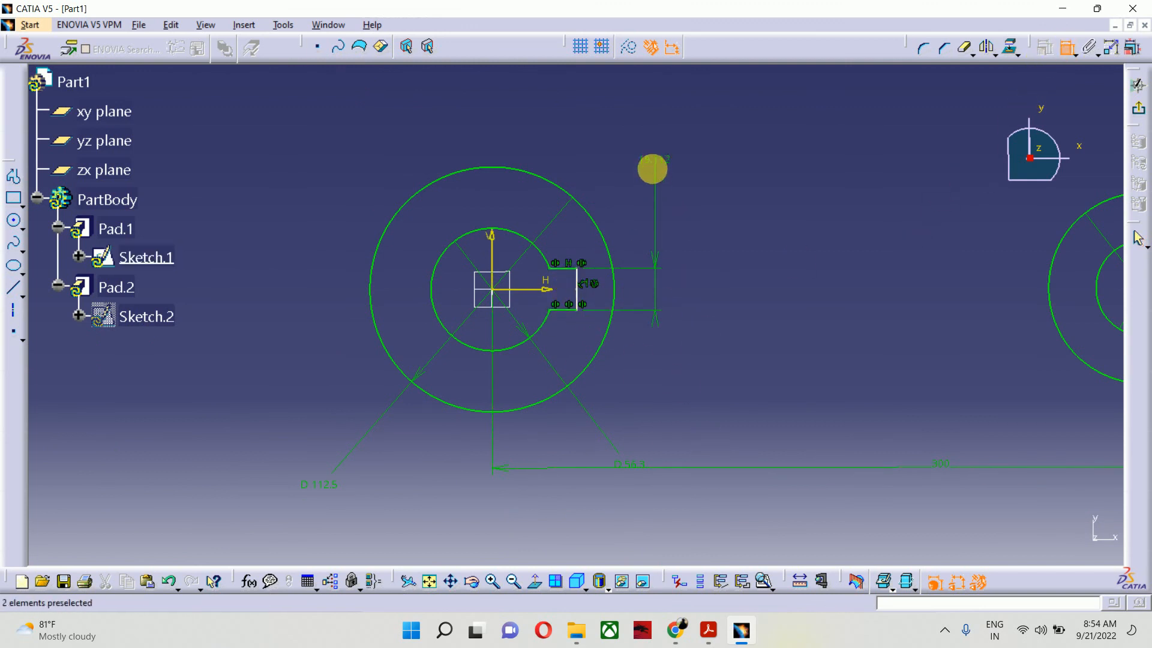
pyautogui.doubleClick(664, 161)
pyautogui.write('12')
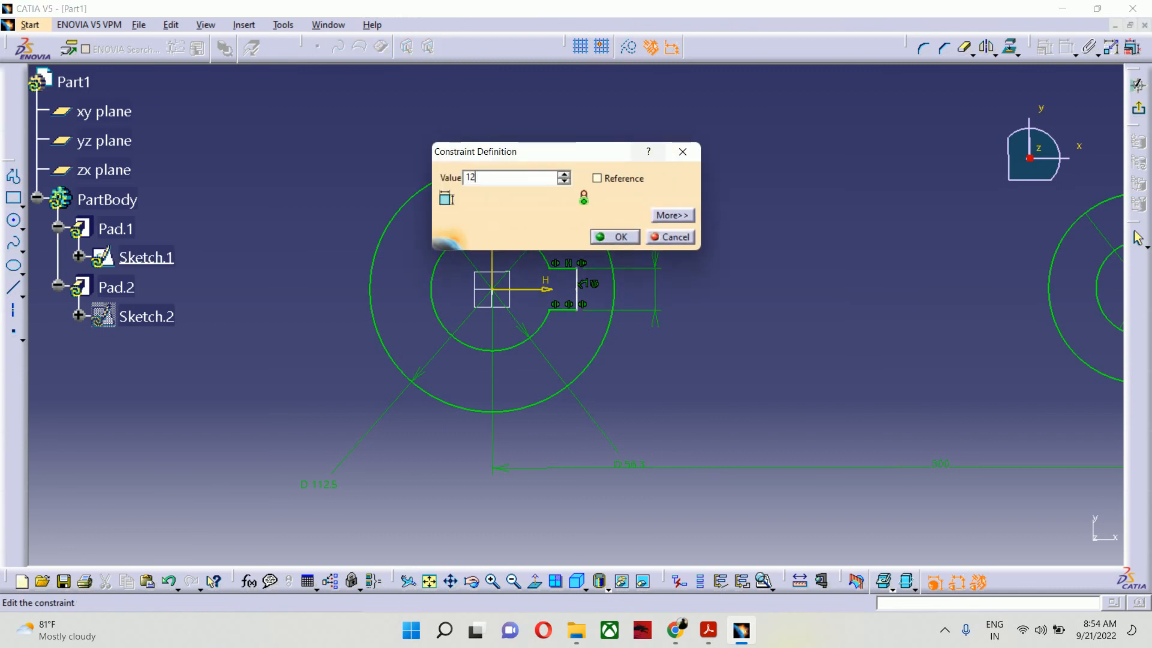
pyautogui.write('.')
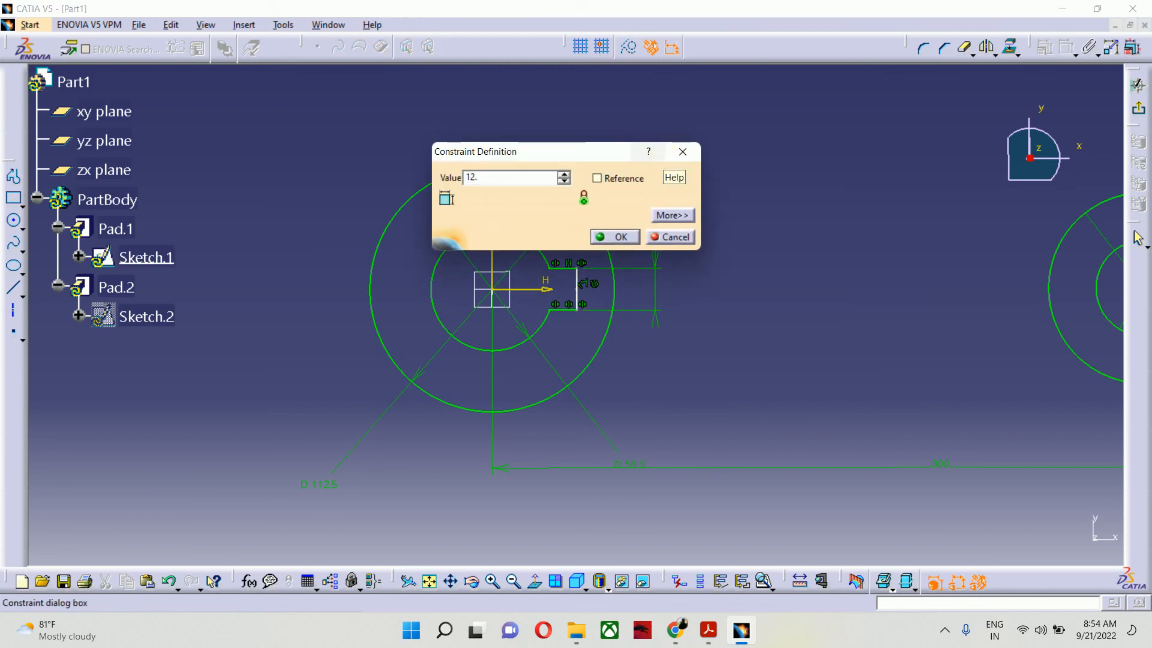
pyautogui.write('6mm')
pyautogui.press('Return')
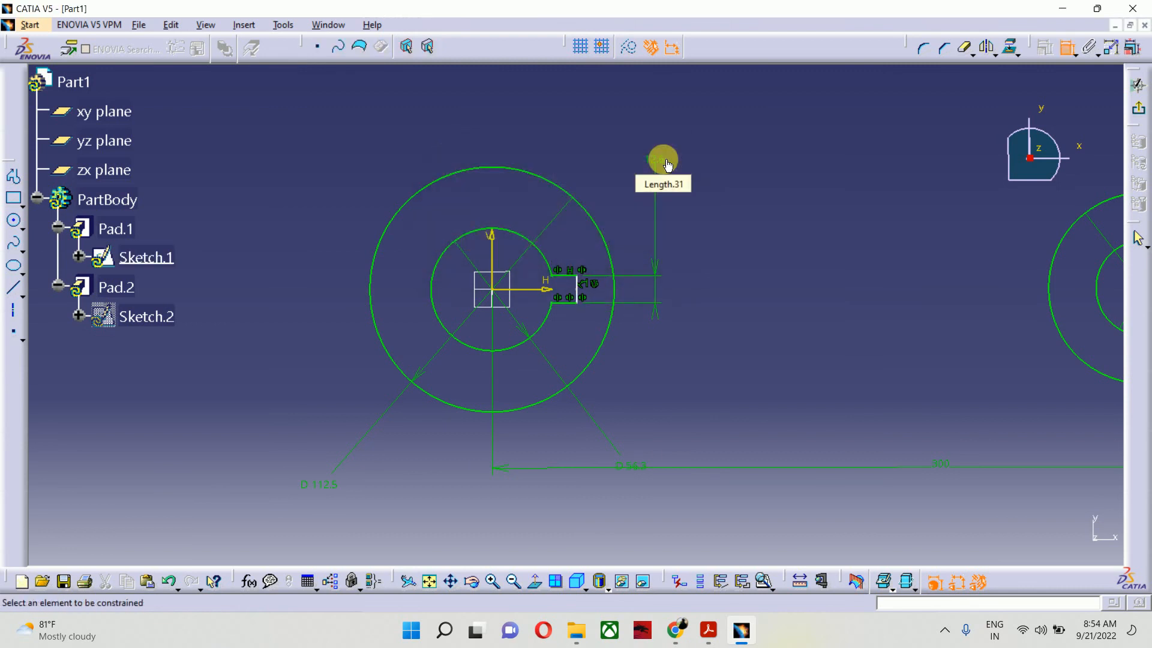
# Step: Dimension the keyway's upper horizontal edge and set its length to 7.5 mm
pyautogui.click(570, 276)
pyautogui.click(596, 119)
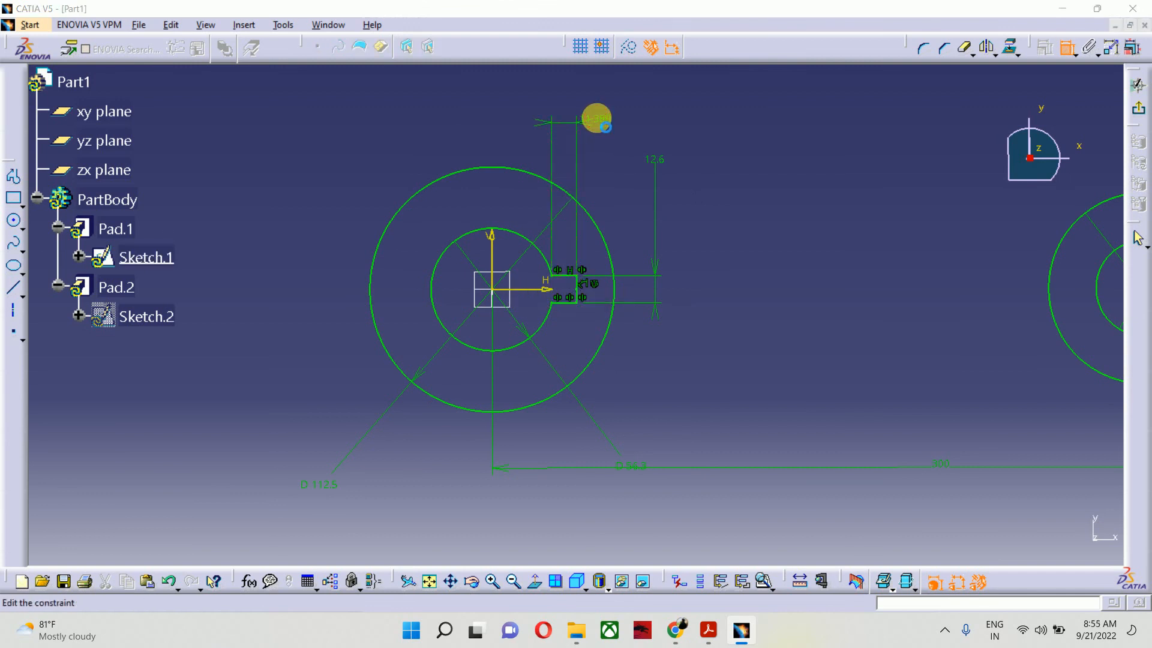
pyautogui.doubleClick(597, 120)
pyautogui.write('7.5')
pyautogui.press('Return')
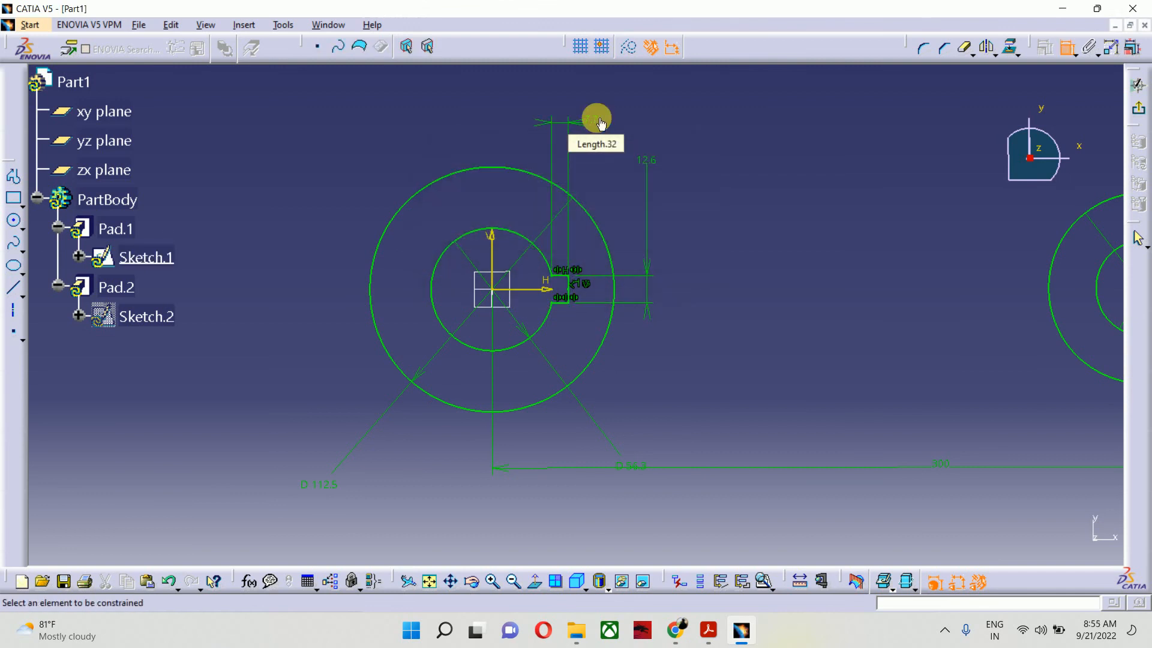
# Step: Leave the keyway sketch and set the view mode to shading with edges without smooth edges to inspect the finished arm
pyautogui.click(1138, 108)
pyautogui.moveTo(657, 168)
pyautogui.mouseDown(button='middle')
pyautogui.moveTo(651, 226)
pyautogui.moveTo(560, 236)
pyautogui.moveTo(527, 257)
pyautogui.moveTo(538, 282)
pyautogui.moveTo(372, 344)
pyautogui.moveTo(582, 399)
pyautogui.mouseUp(button='middle')
pyautogui.moveTo(648, 344)
pyautogui.mouseDown(button='middle')
pyautogui.moveTo(624, 308)
pyautogui.moveTo(616, 186)
pyautogui.mouseUp(button='middle')
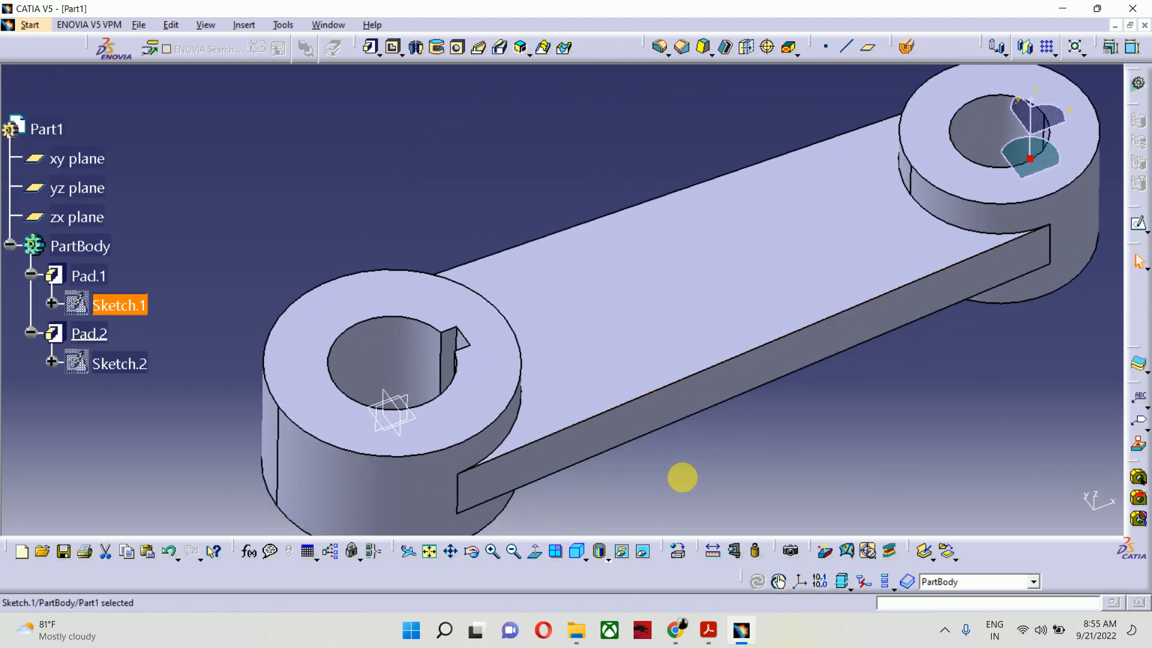
pyautogui.click(598, 551)
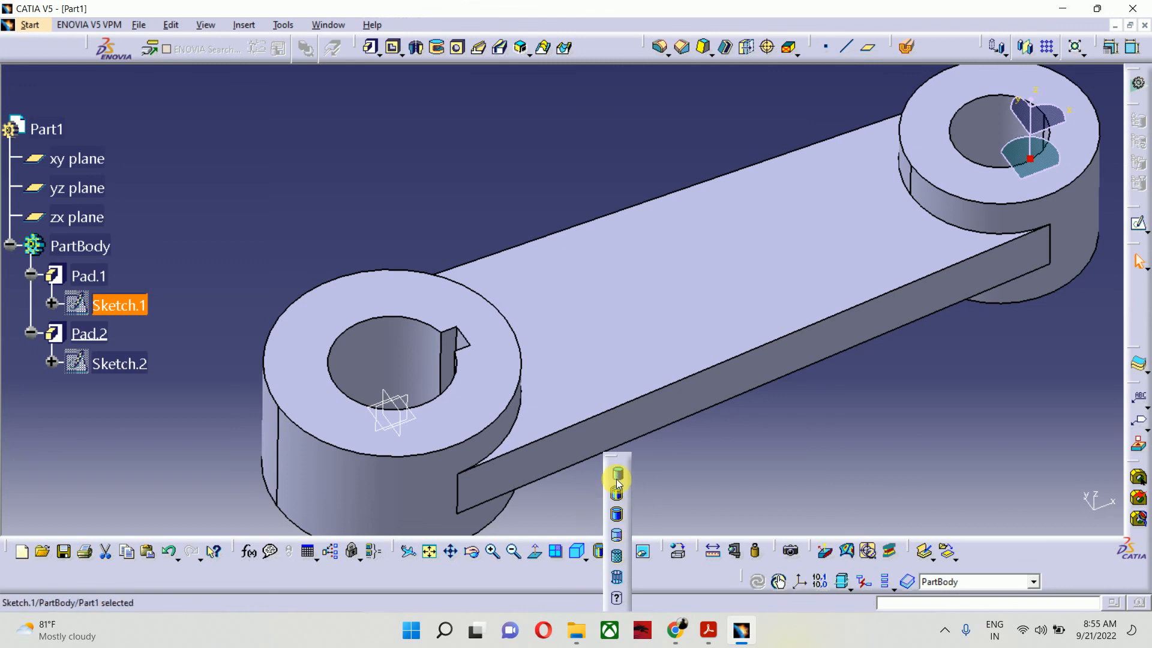
pyautogui.click(616, 514)
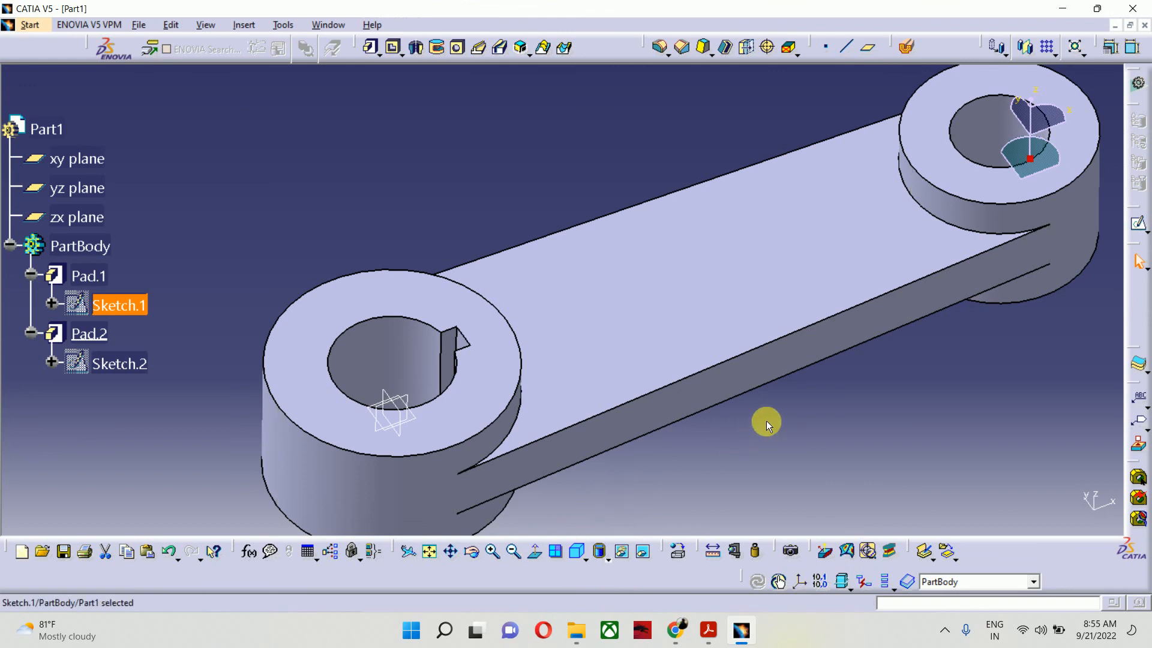
pyautogui.moveTo(765, 420); pyautogui.dragTo(660, 336, button='middle')
pyautogui.moveTo(466, 309); pyautogui.dragTo(605, 371, button='middle')
# Step: Switch to the PDF drawing and examine the arm, shaft, retainer, plate, nut and screw dimensions in Figures 7 to 11
pyautogui.click(707, 630)
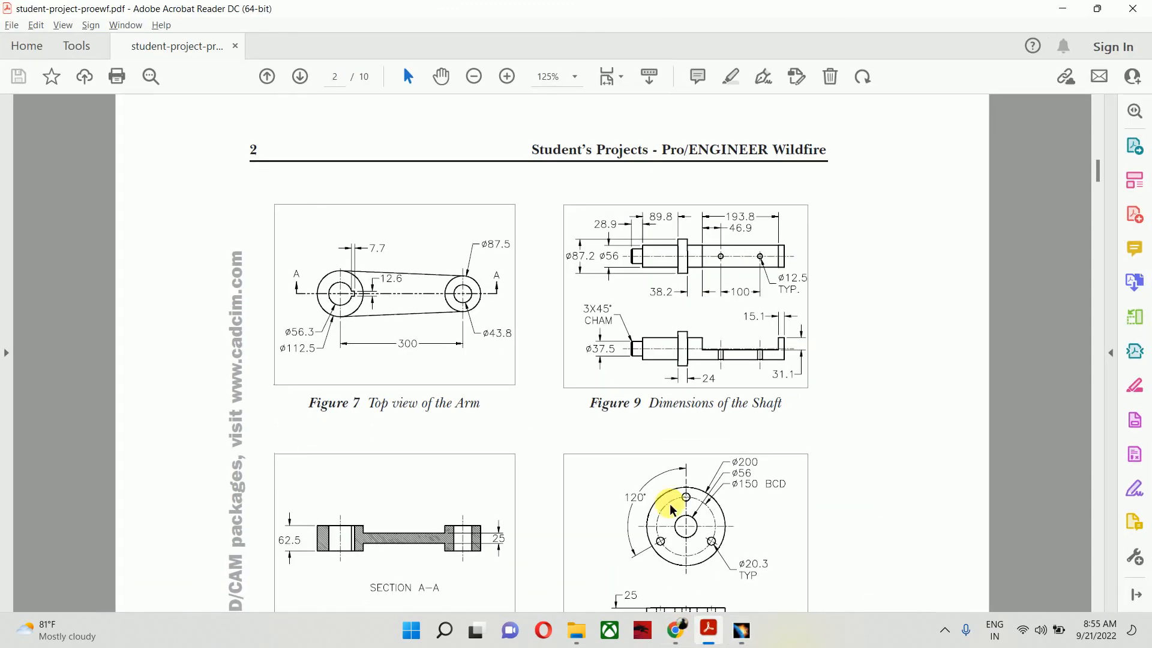
pyautogui.scroll(3, 424, 391)
pyautogui.scroll(-1, 432, 396)
pyautogui.scroll(-5, 420, 384)
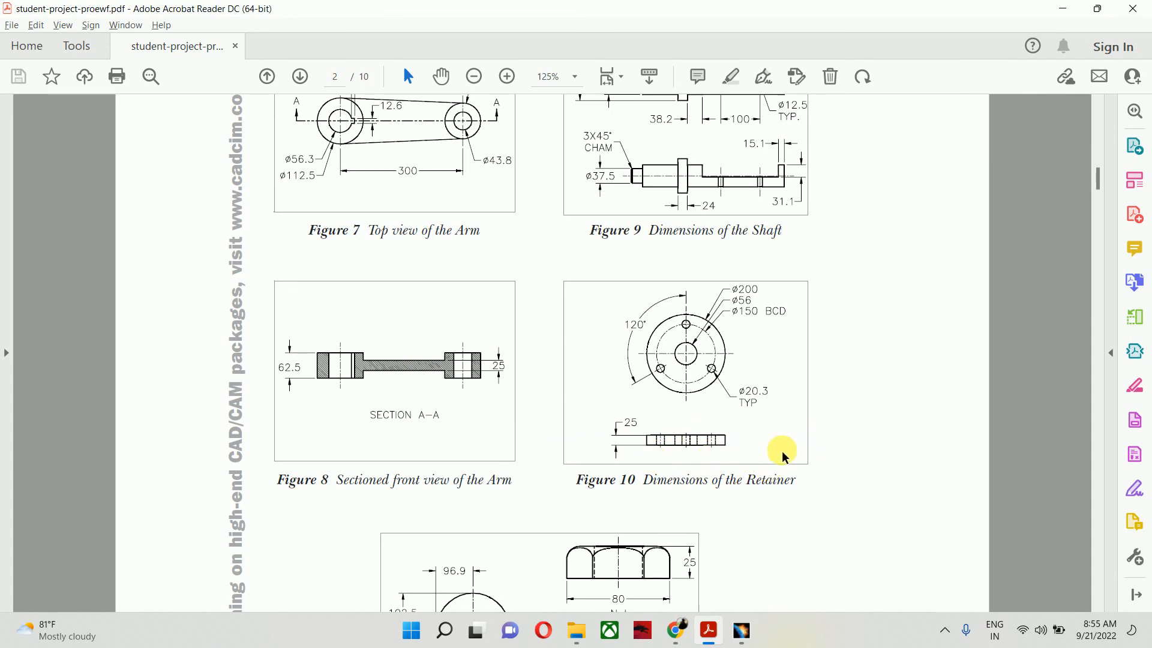
pyautogui.scroll(-2, 720, 437)
pyautogui.scroll(-2, 708, 414)
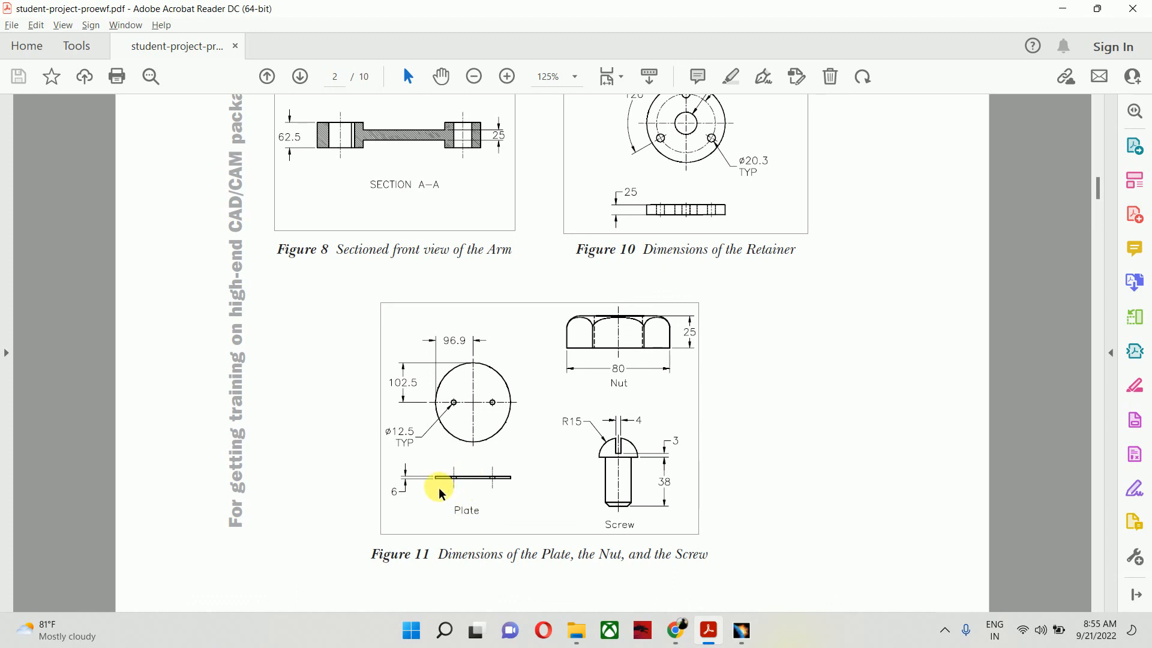
pyautogui.scroll(3, 491, 480)
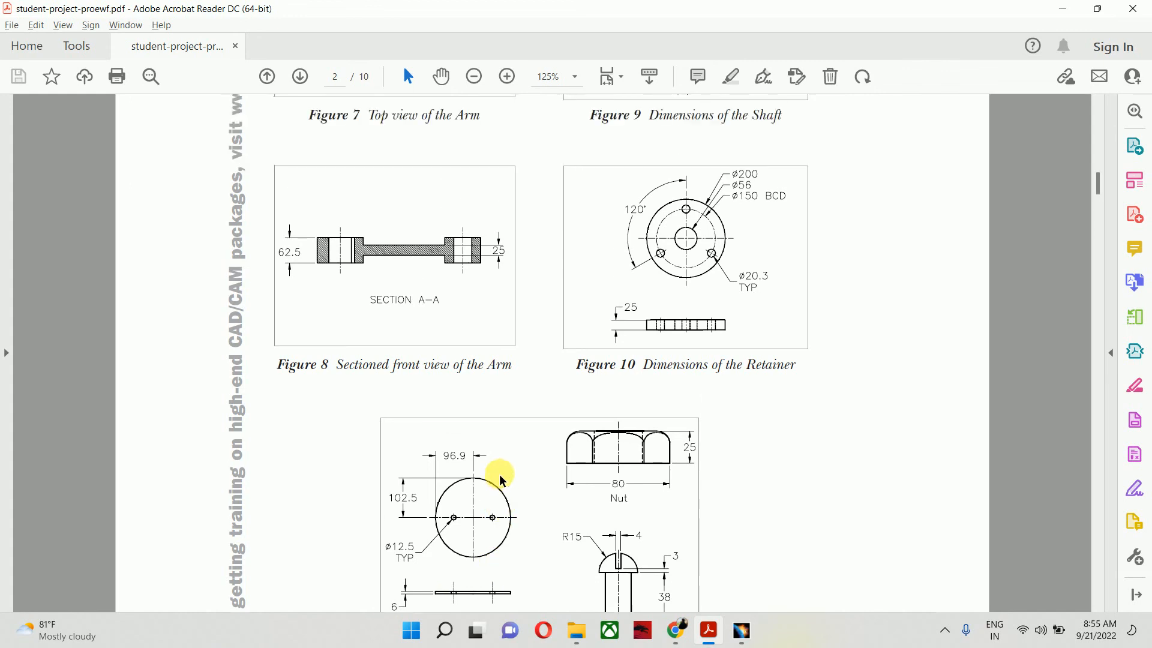
pyautogui.scroll(2, 503, 480)
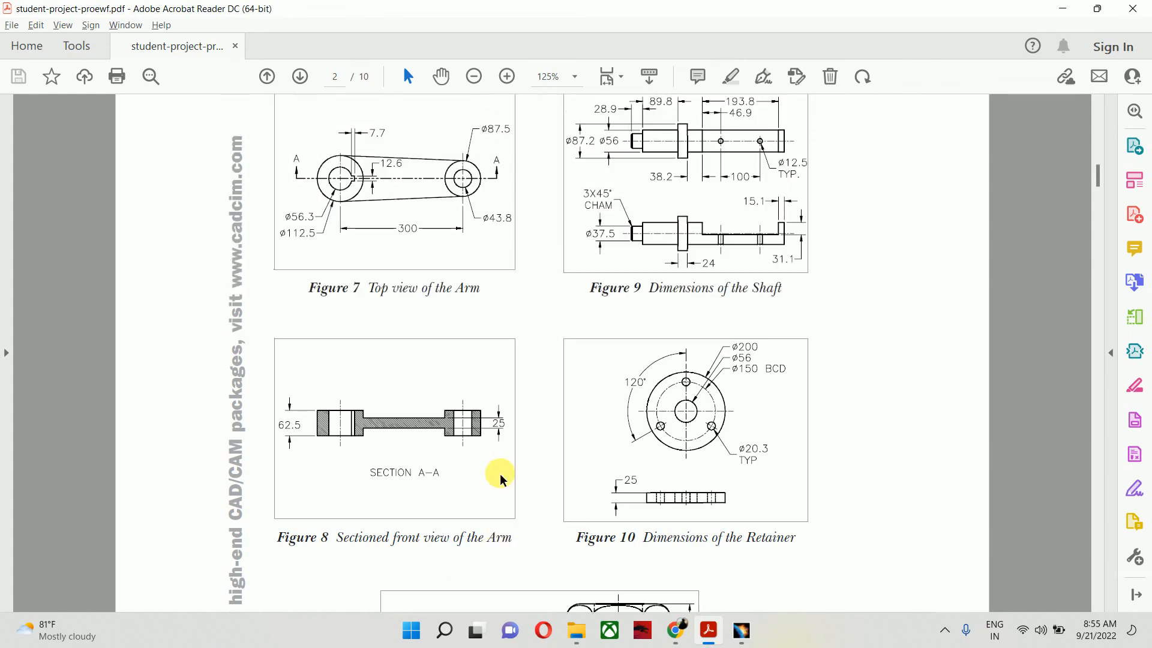
pyautogui.scroll(1, 530, 470)
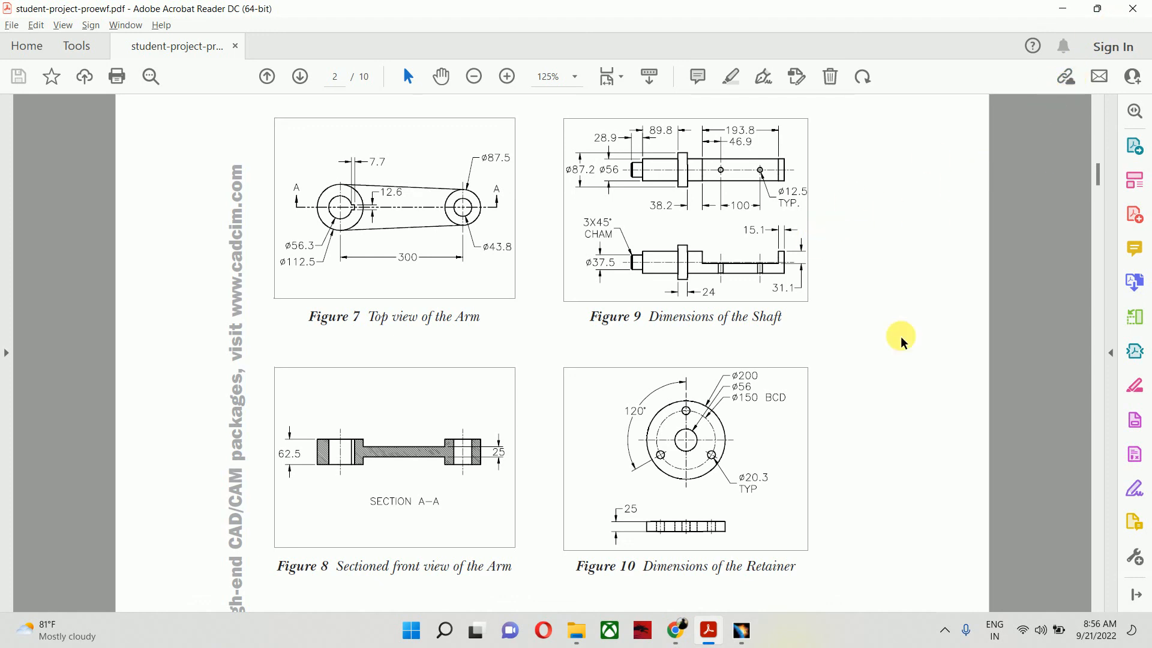
pyautogui.scroll(-8, 684, 298)
pyautogui.scroll(2, 659, 342)
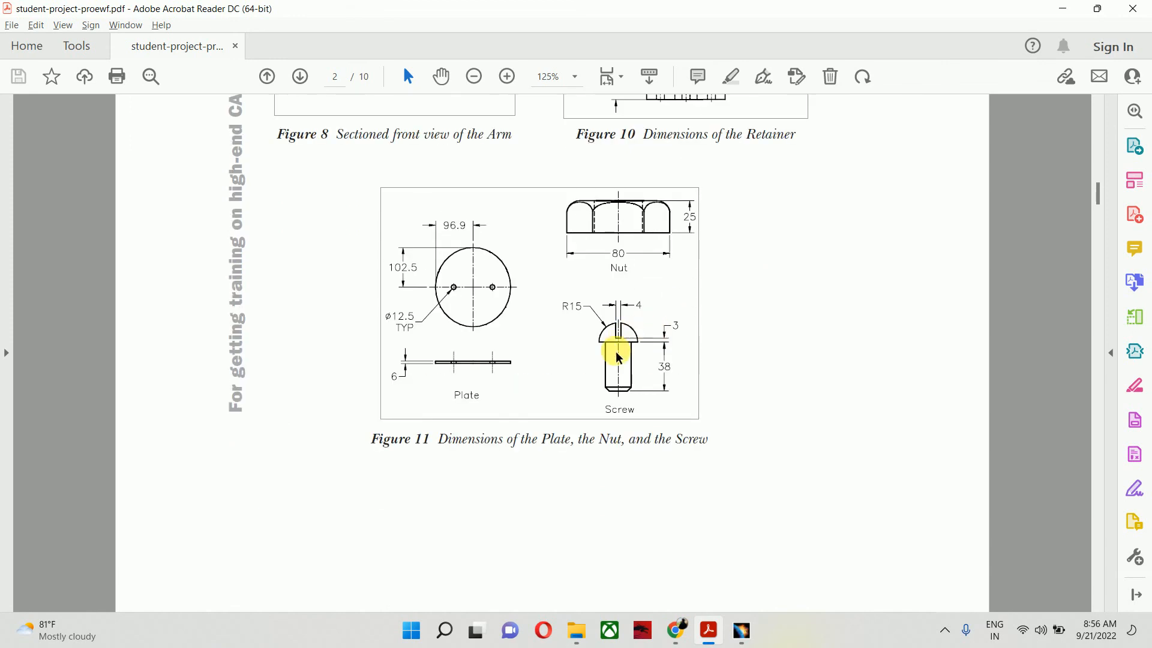
pyautogui.scroll(6, 671, 324)
pyautogui.scroll(2, 693, 322)
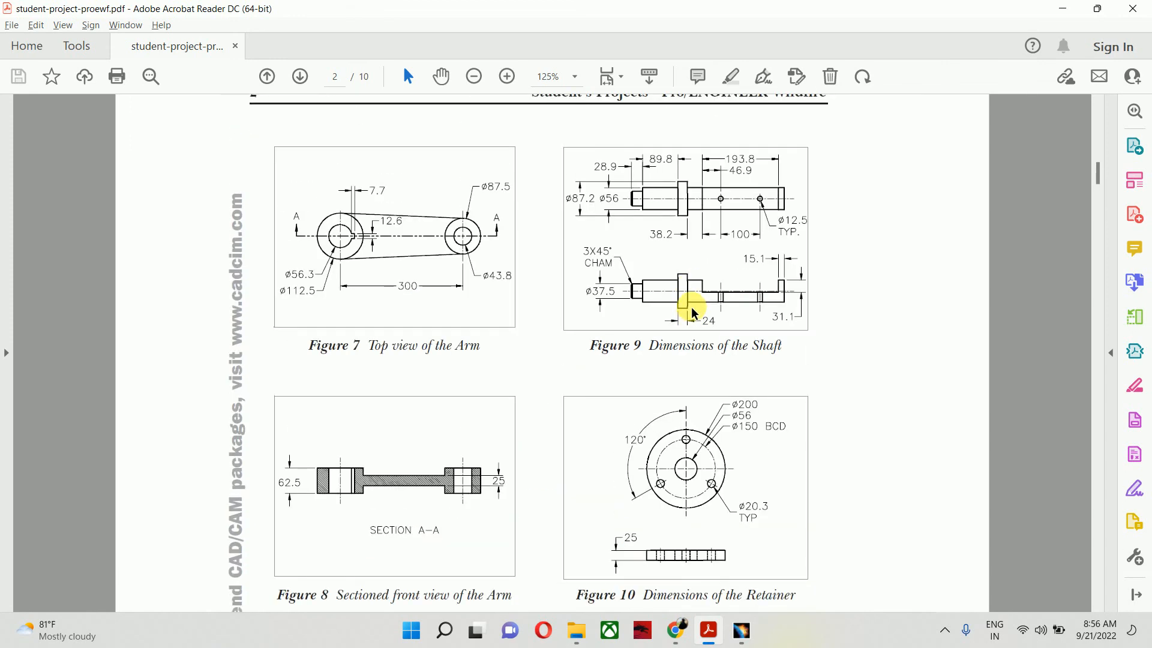
pyautogui.scroll(-1, 871, 302)
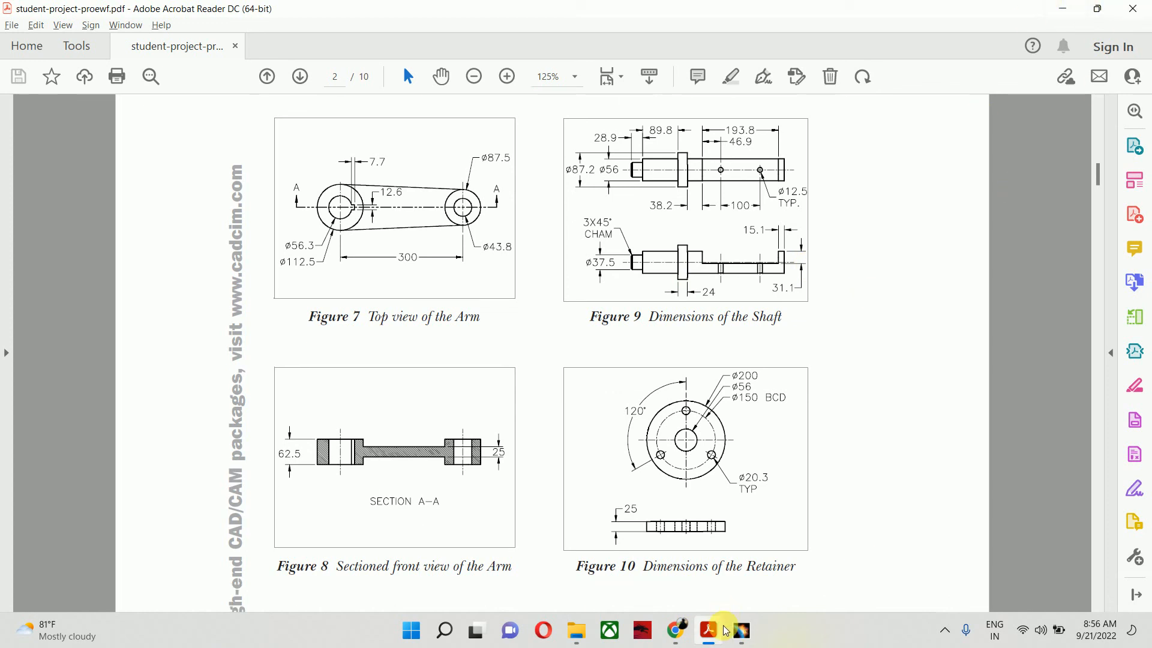
# Step: Return to CATIA, close the arm's part document, and minimize the PDF drawing
pyautogui.click(739, 630)
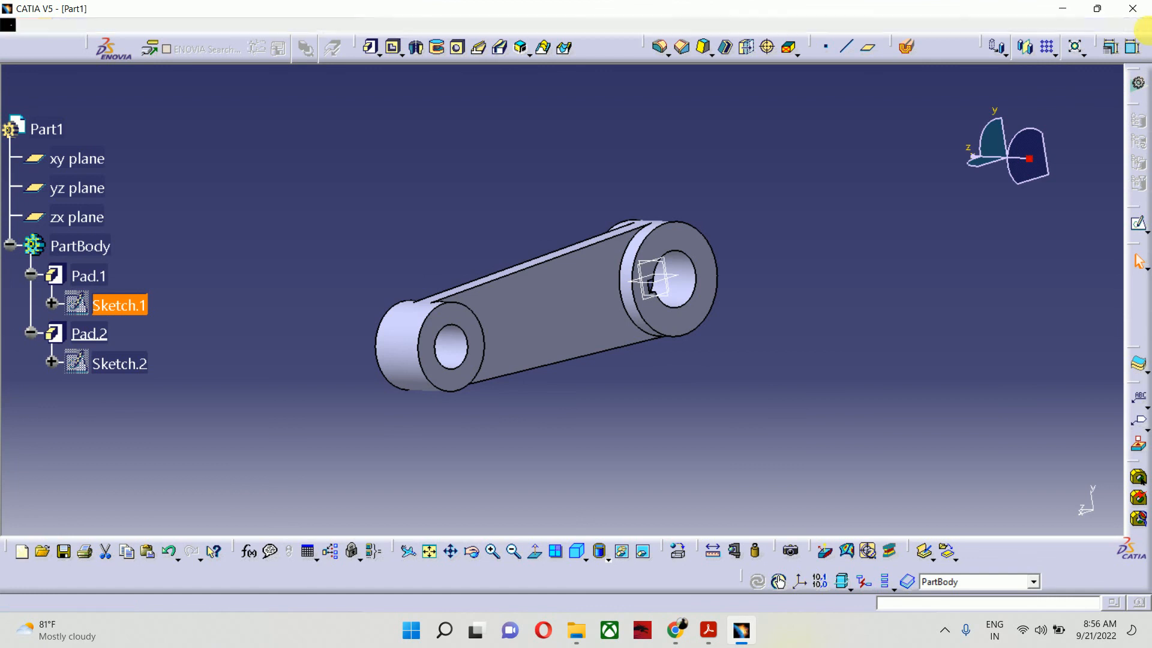
pyautogui.click(1144, 24)
pyautogui.click(611, 344)
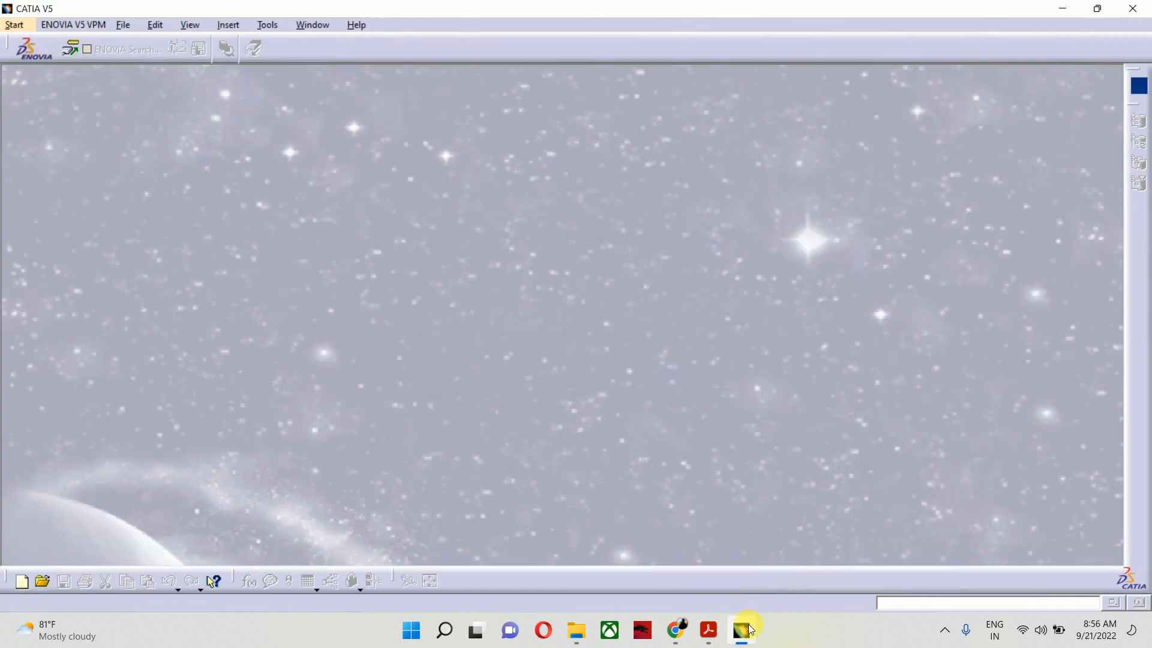
pyautogui.click(708, 630)
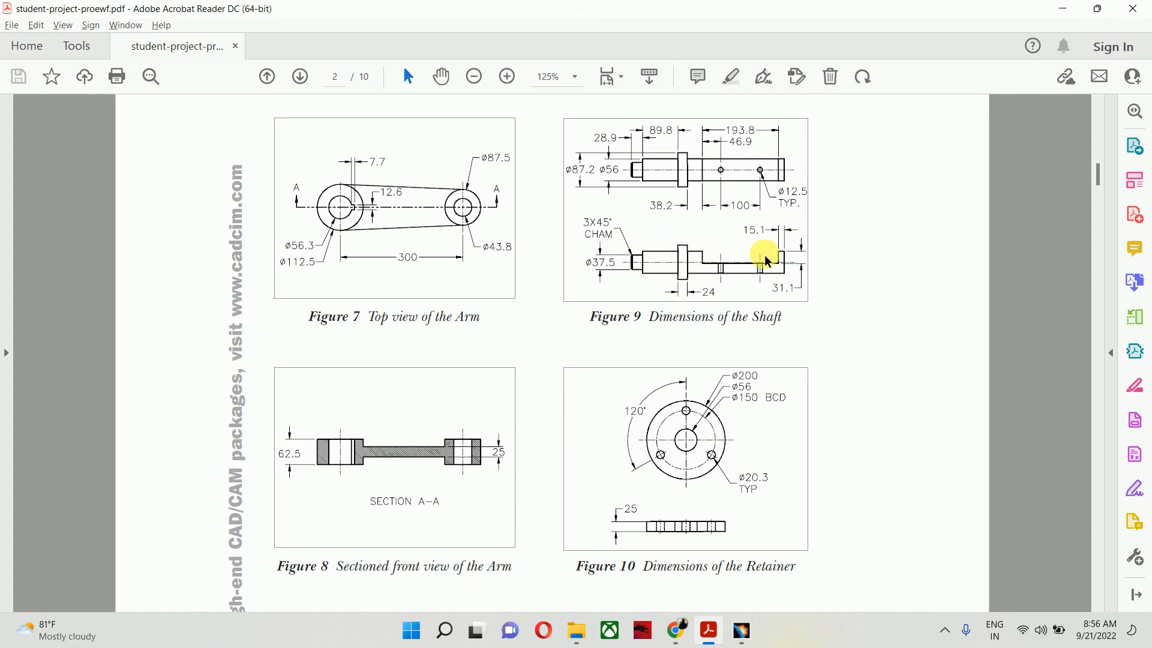
pyautogui.click(1060, 9)
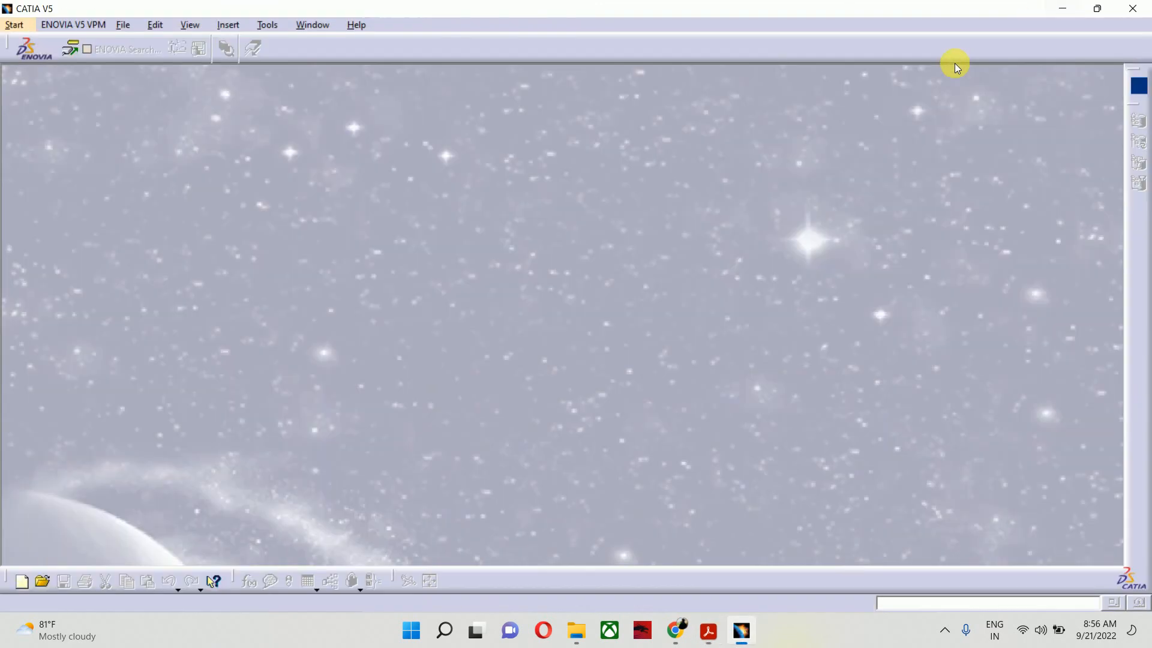
# Step: Create a new hybrid-design part named Part1 and open a sketch on its yz plane
pyautogui.click(28, 28)
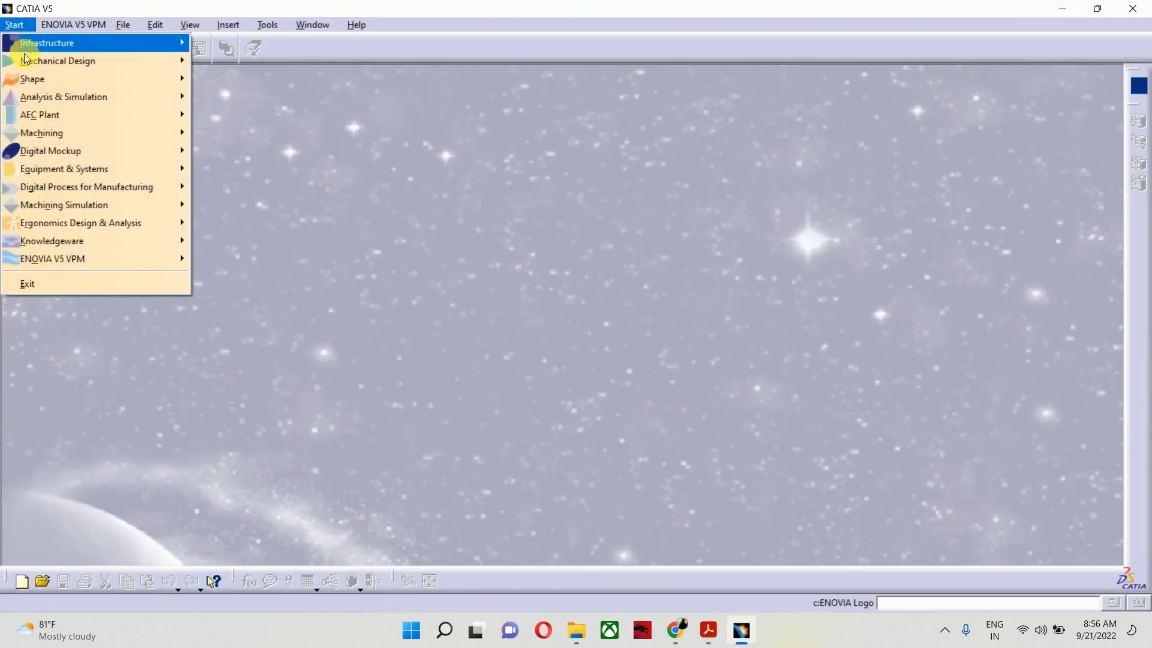
pyautogui.moveTo(60, 58)
pyautogui.click(213, 59)
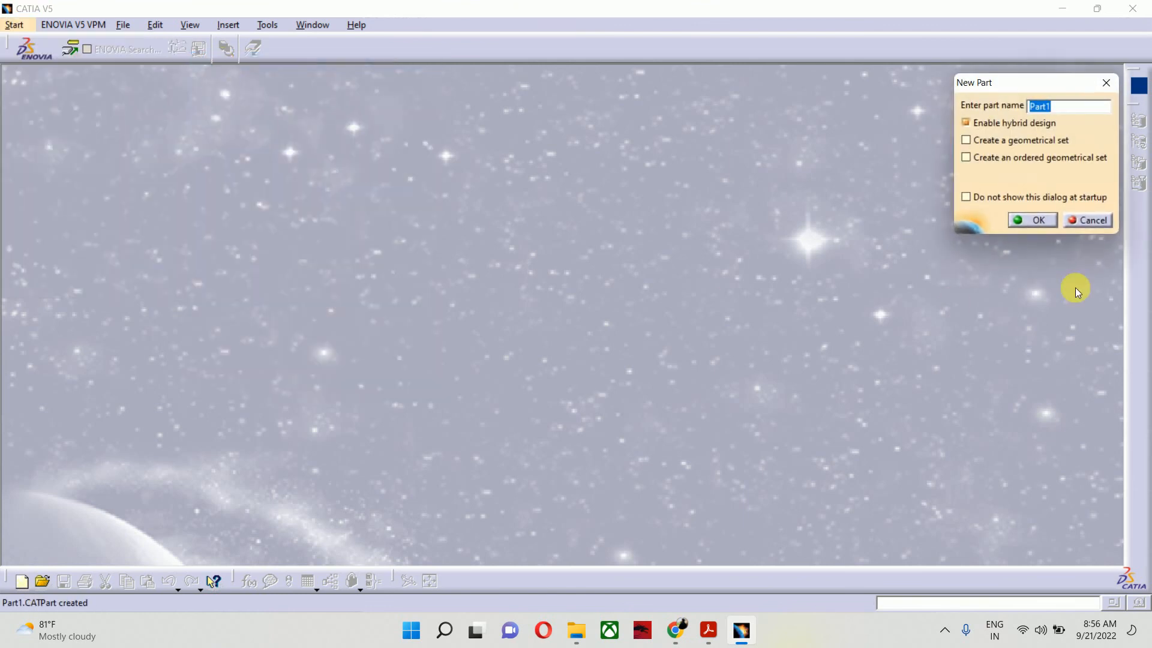
pyautogui.click(1027, 221)
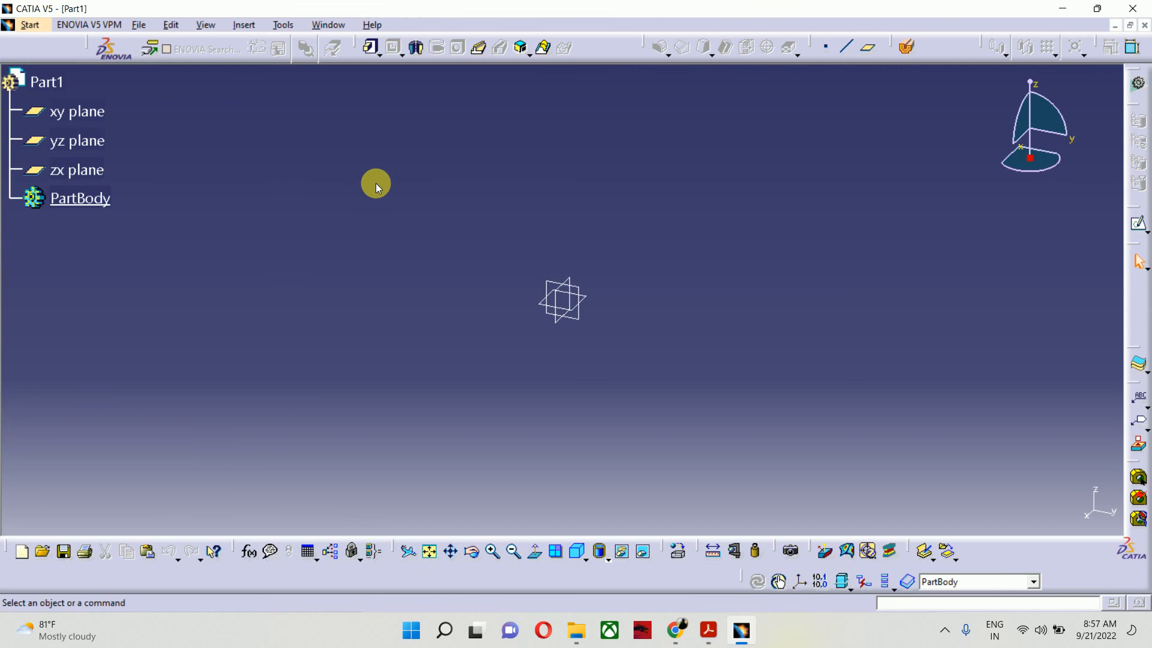
pyautogui.click(553, 285)
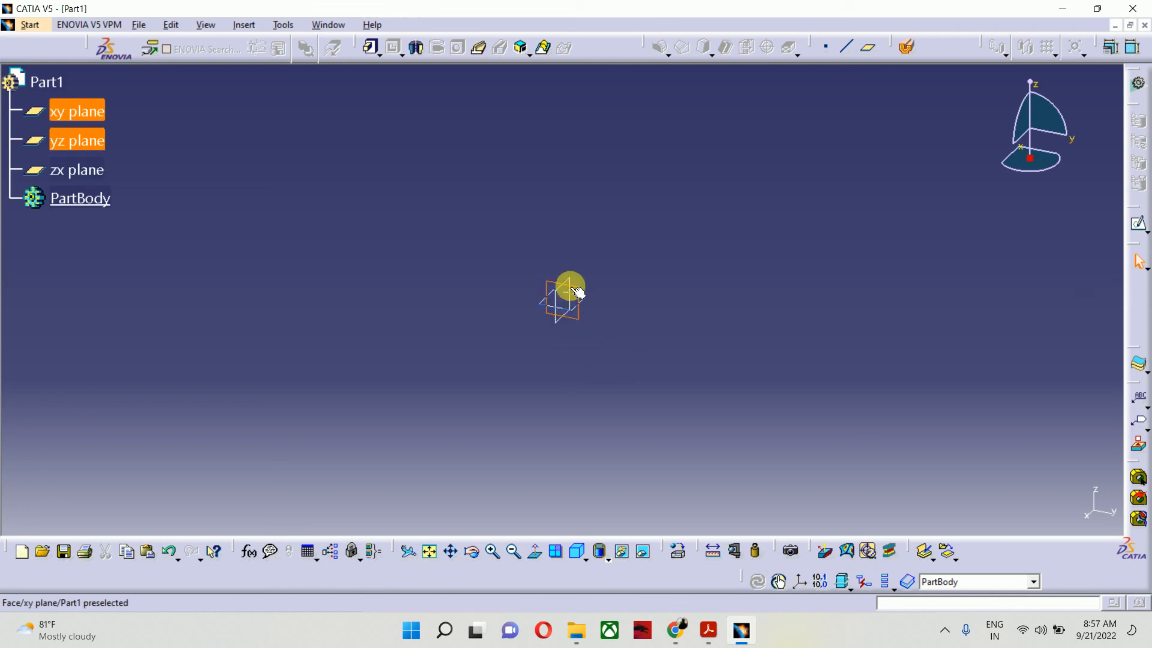
pyautogui.click(1131, 222)
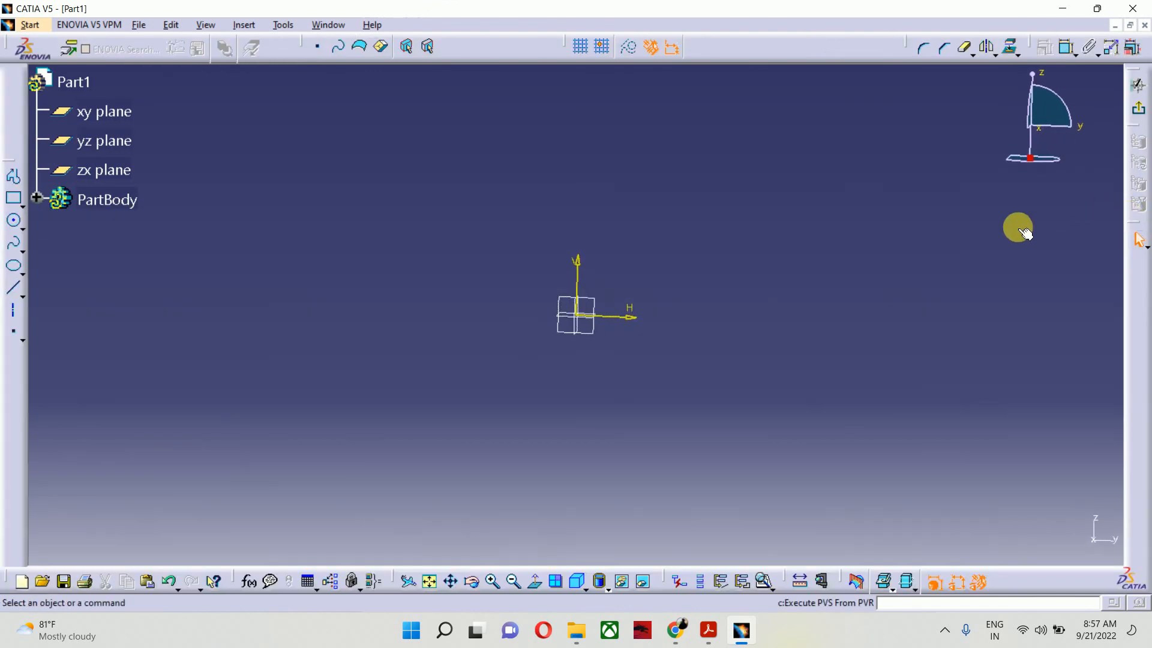
pyautogui.moveTo(546, 317); pyautogui.dragTo(526, 317, button='middle')
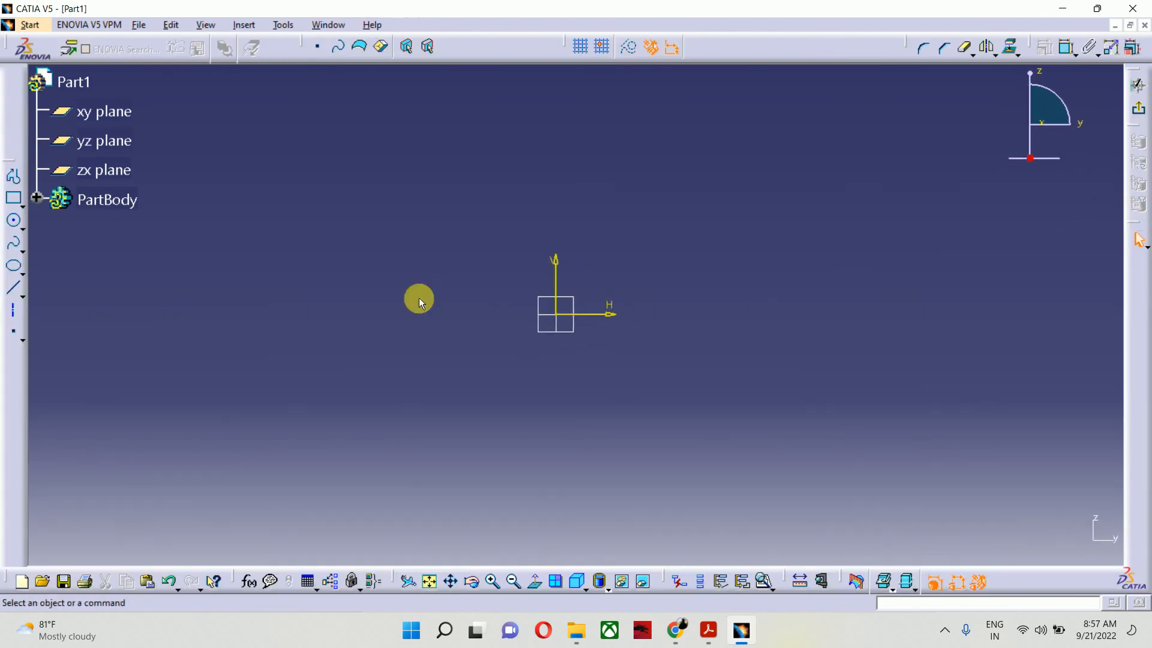
# Step: Draw a circle with a radius of about 76 mm centred on the sketch origin
pyautogui.click(13, 220)
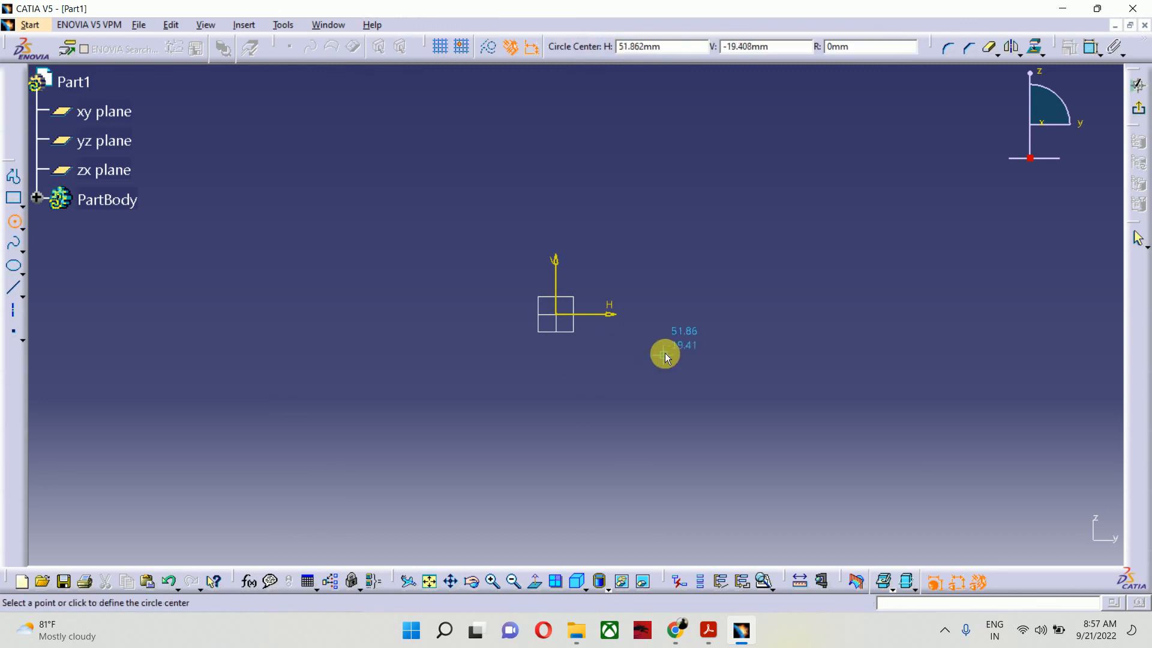
pyautogui.click(561, 318)
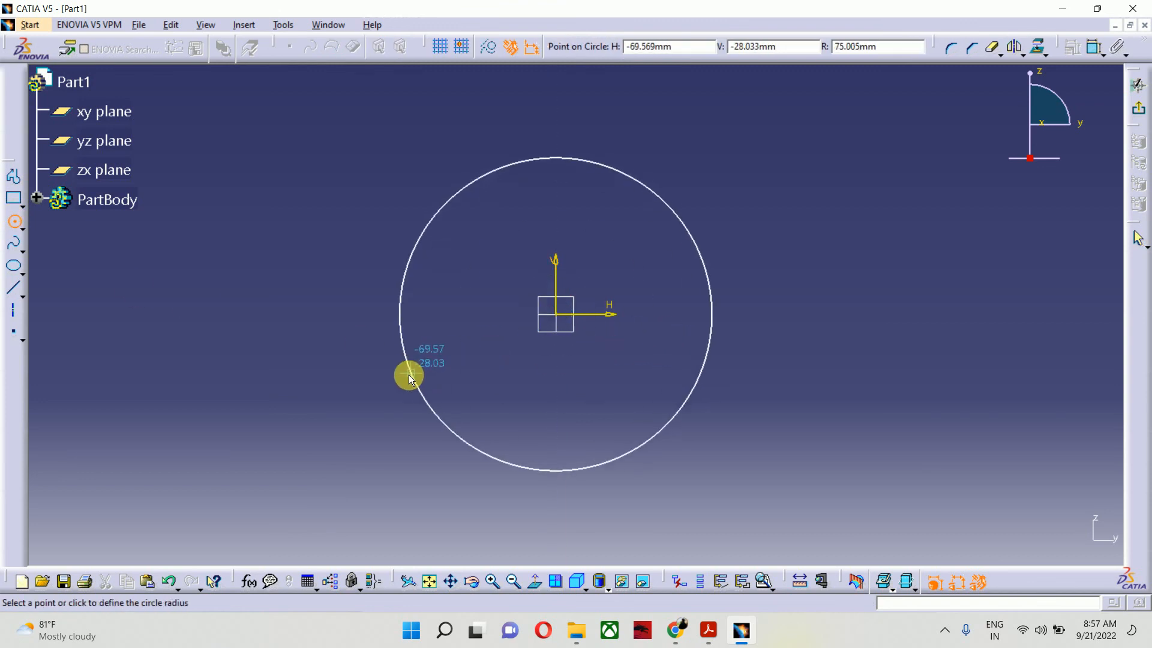
pyautogui.click(406, 375)
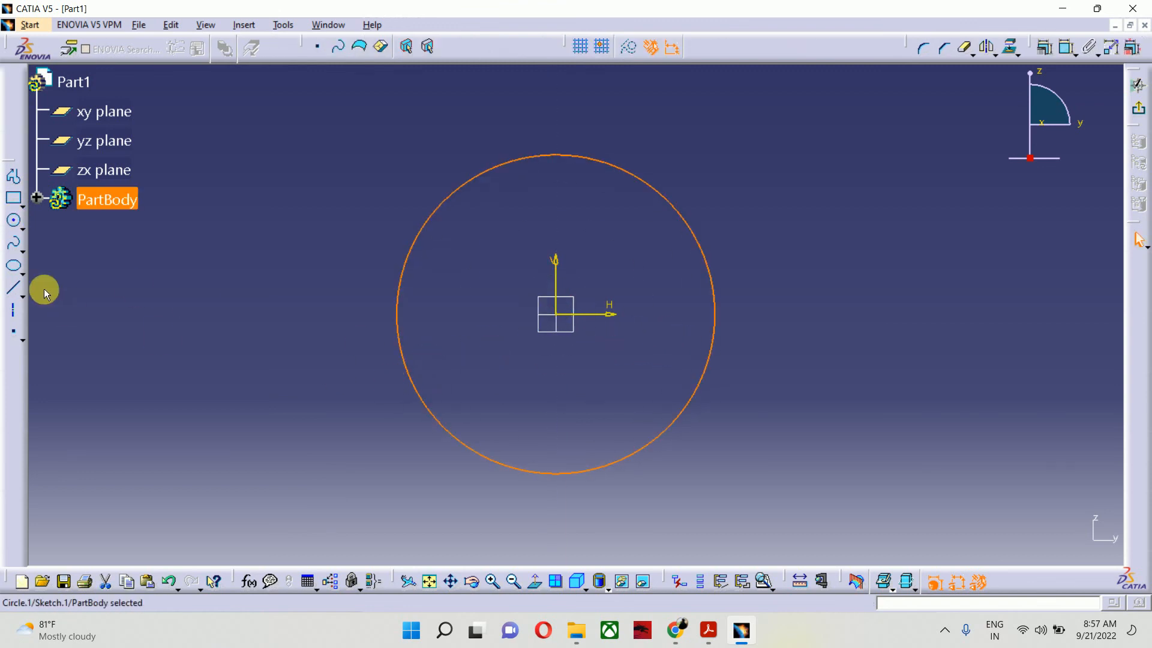
# Step: Draw a horizontal line across the circle's full diameter and Quick Trim the arc below it
pyautogui.click(13, 288)
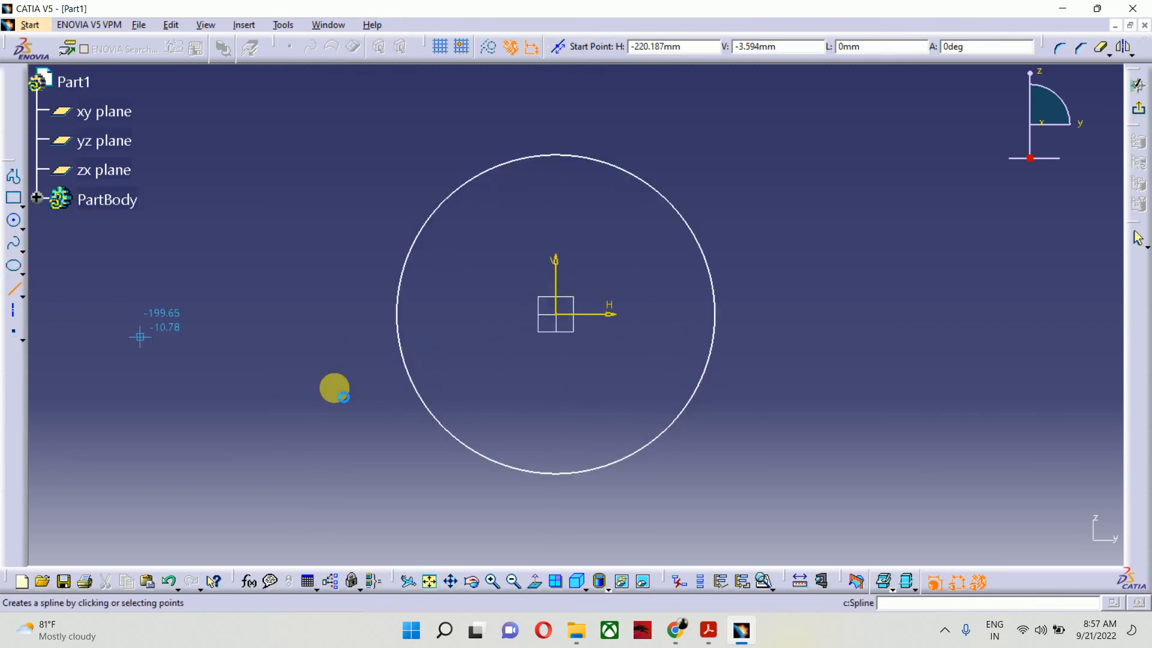
pyautogui.click(398, 314)
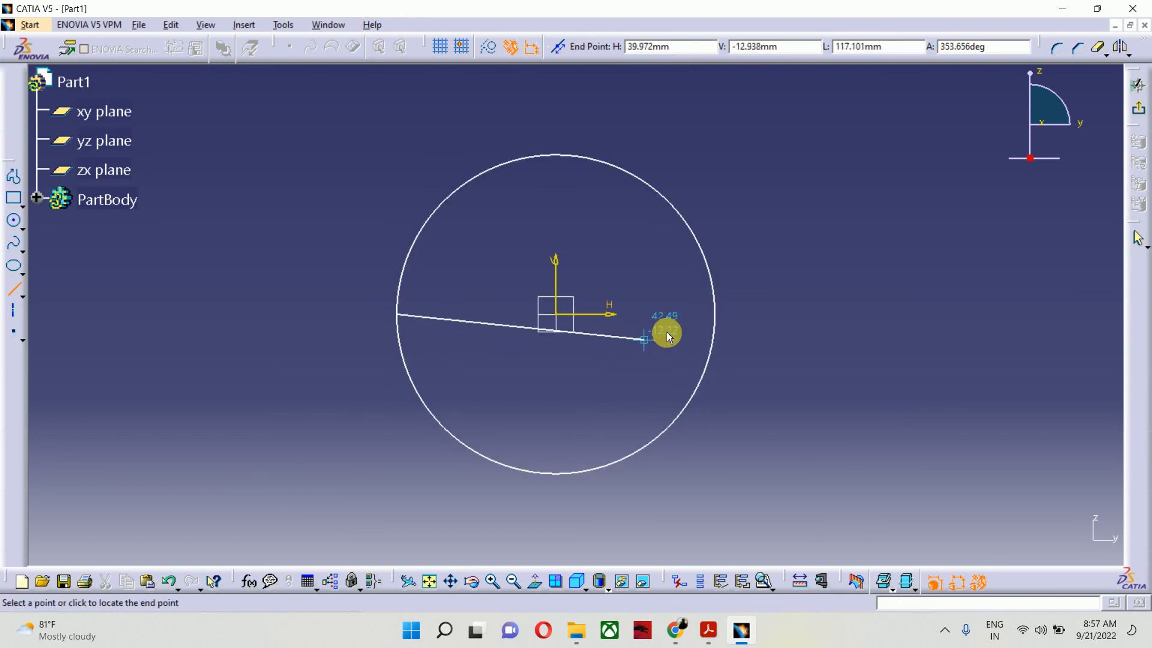
pyautogui.click(720, 313)
pyautogui.click(788, 340)
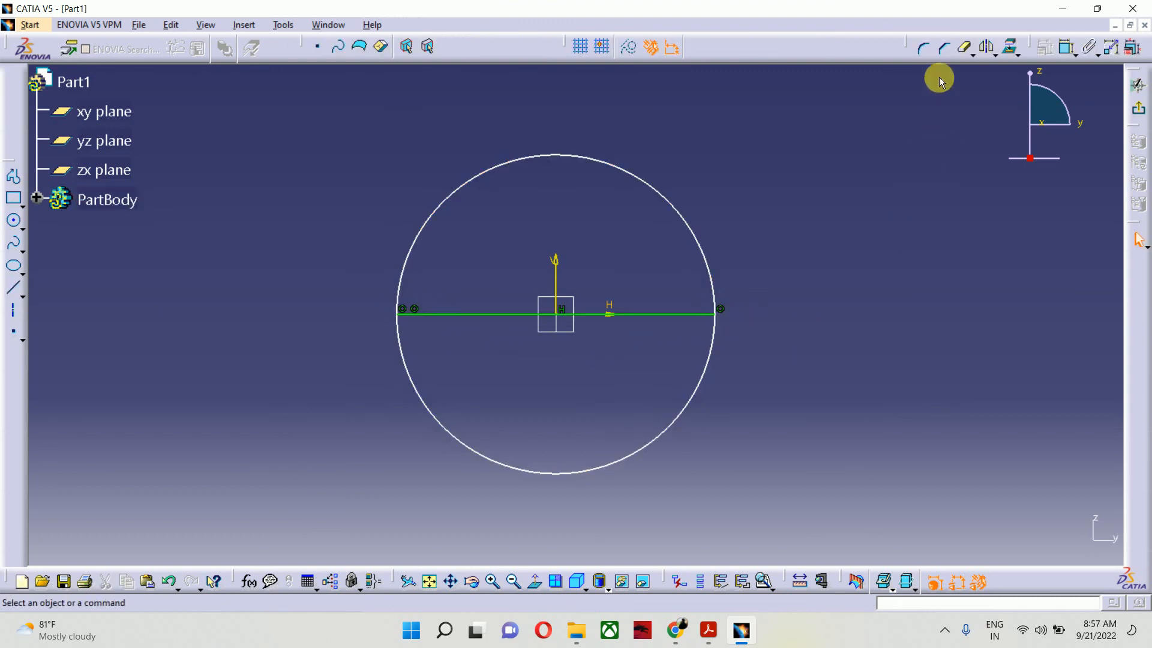
pyautogui.click(964, 47)
pyautogui.click(701, 364)
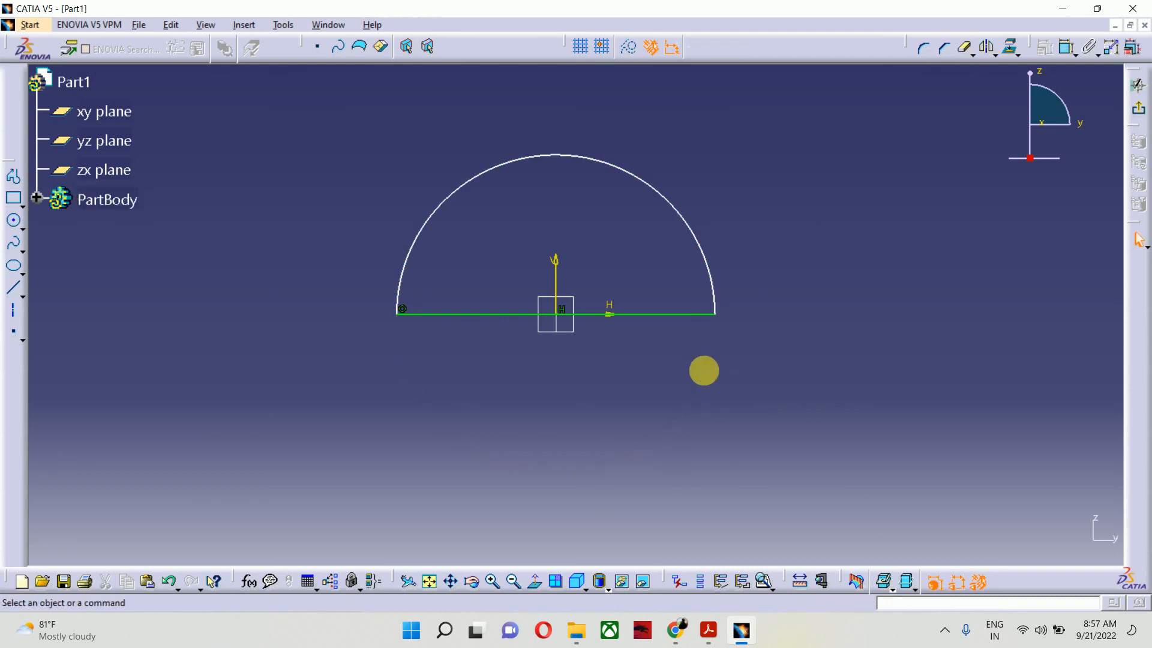
# Step: Dimension the semicircular arc's radius and set it to 50 mm
pyautogui.click(1067, 47)
pyautogui.click(717, 171)
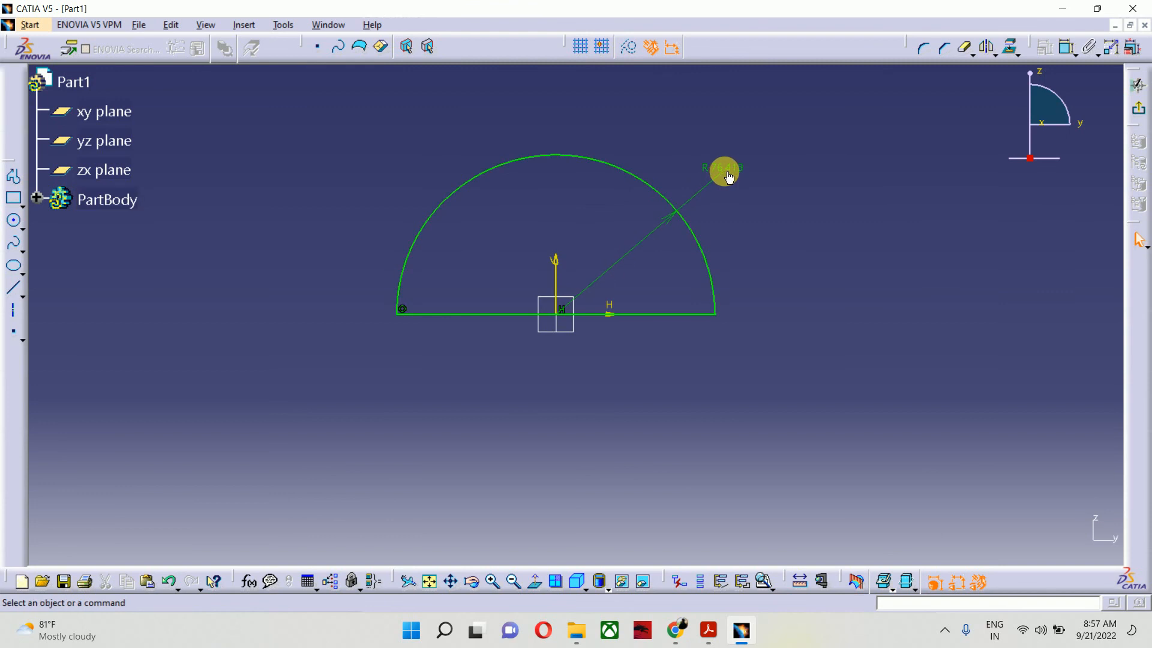
pyautogui.doubleClick(728, 172)
pyautogui.write('50mm')
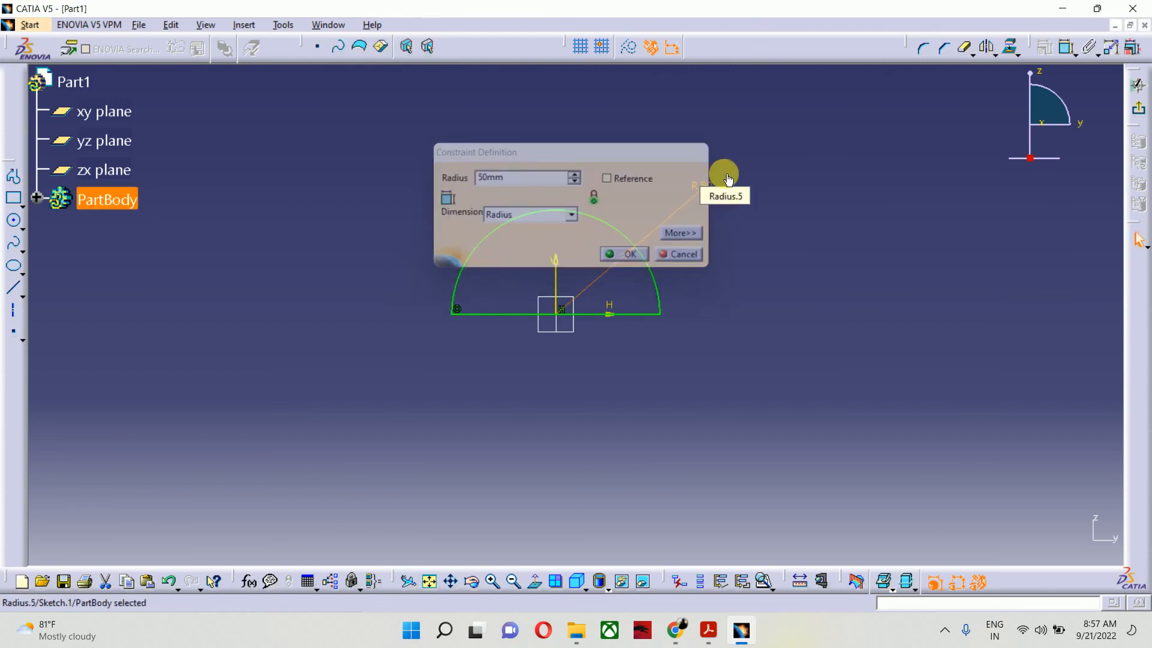
pyautogui.press('Return')
# Step: Exit the sketch and revolve the semicircle with Shaft about its straight edge, using a first angle of 180 degrees
pyautogui.click(1137, 110)
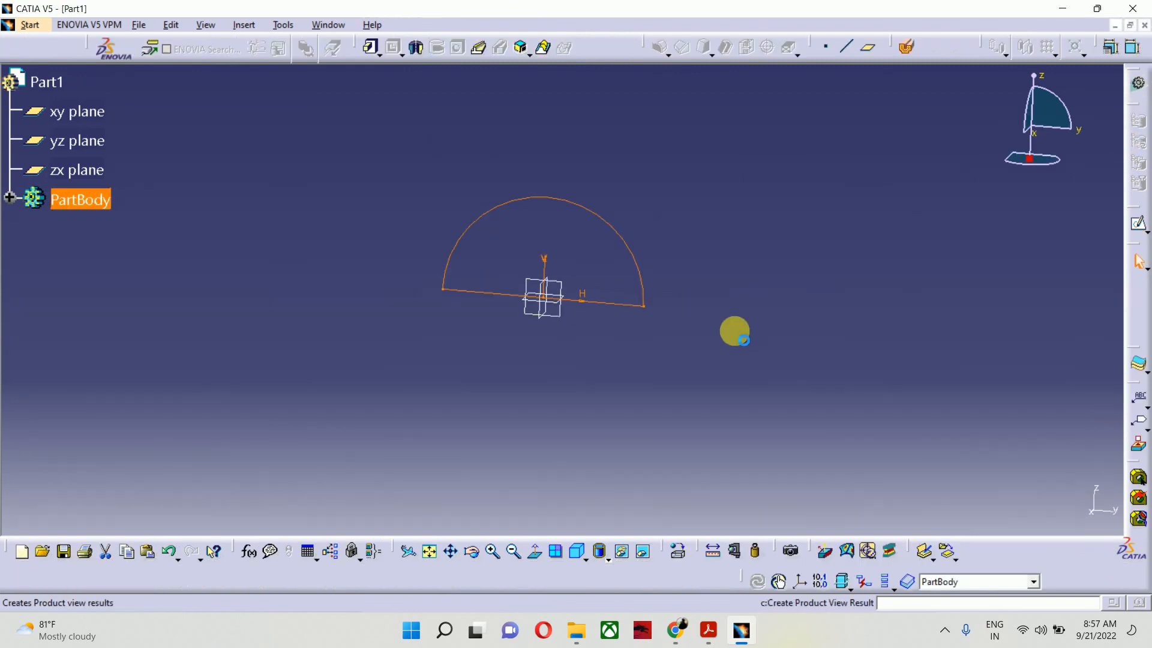
pyautogui.click(416, 48)
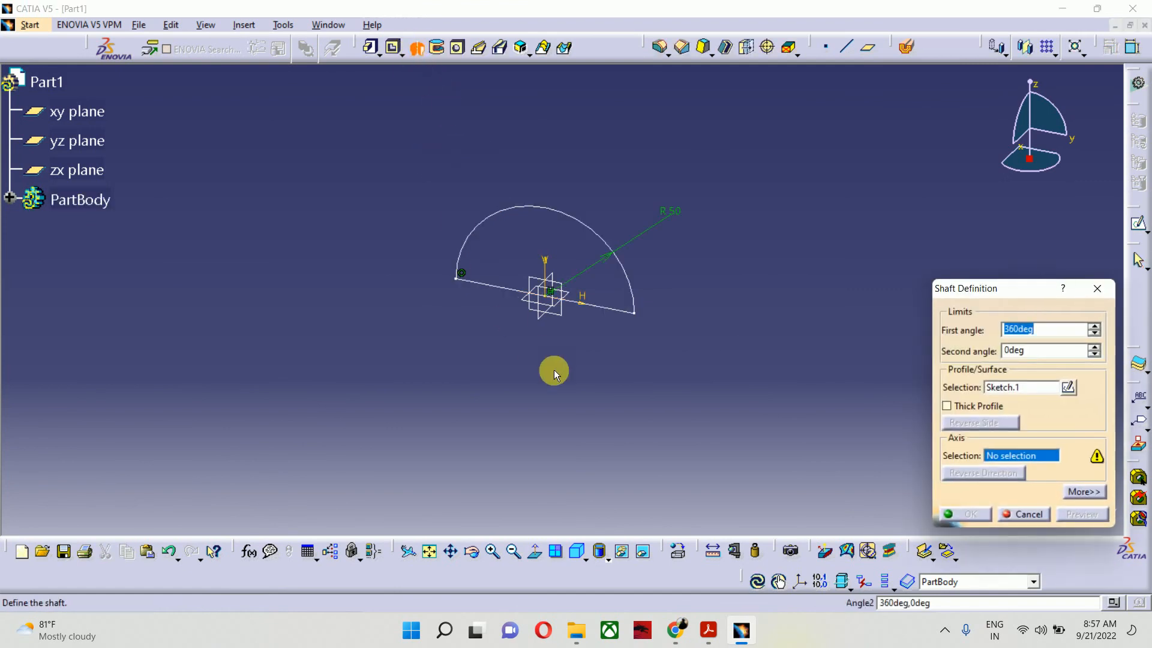
pyautogui.click(617, 316)
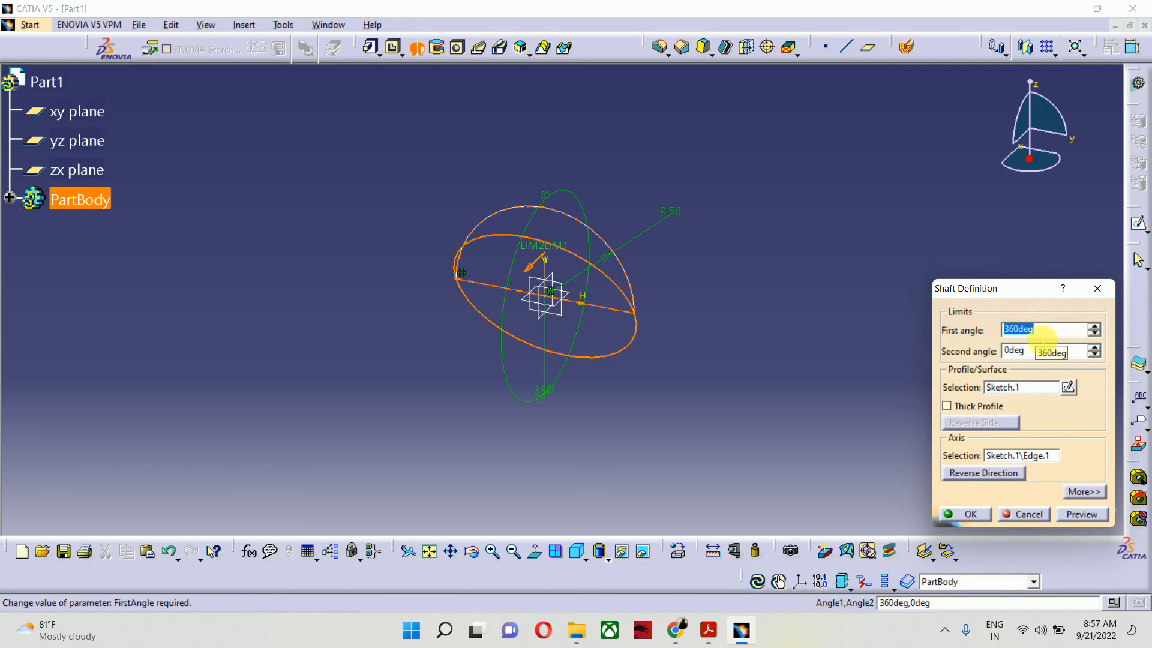
pyautogui.press('Return')
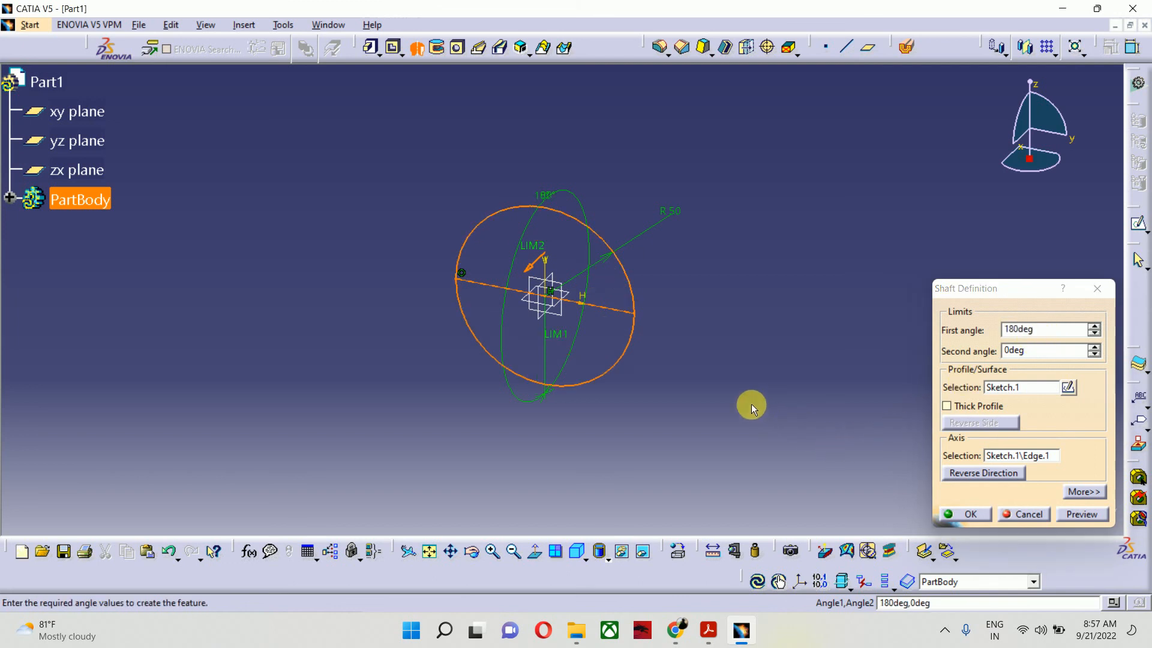
# Step: Preview the semicircle's Shaft revolve, set its first angle to 360 degrees and complete it as a full sphere
pyautogui.click(1086, 514)
pyautogui.moveTo(748, 466)
pyautogui.mouseDown(button='middle')
pyautogui.moveTo(537, 480)
pyautogui.moveTo(370, 444)
pyautogui.moveTo(520, 405)
pyautogui.mouseUp(button='middle')
pyautogui.doubleClick(1022, 329)
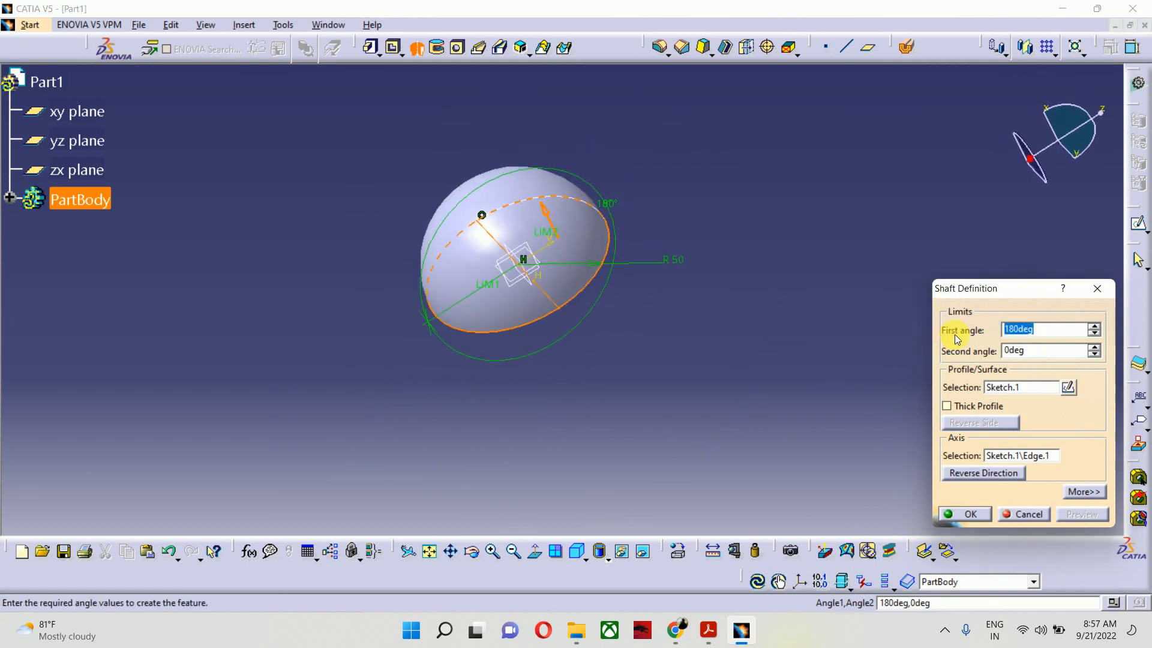
pyautogui.write('360')
pyautogui.click(836, 258)
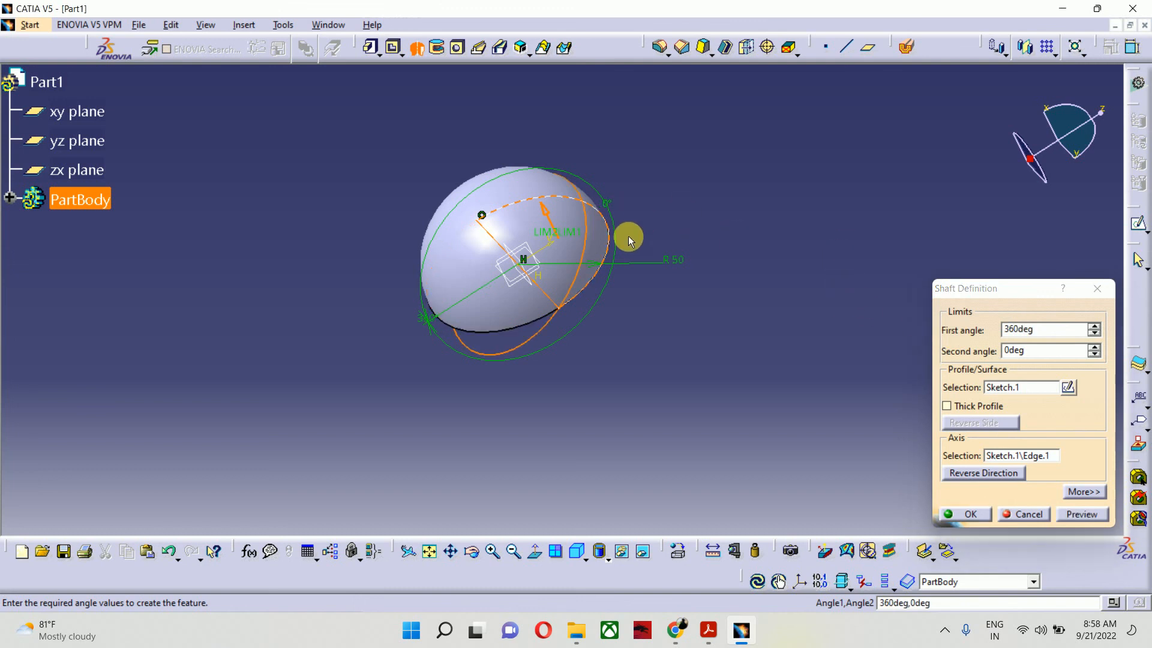
pyautogui.click(1082, 514)
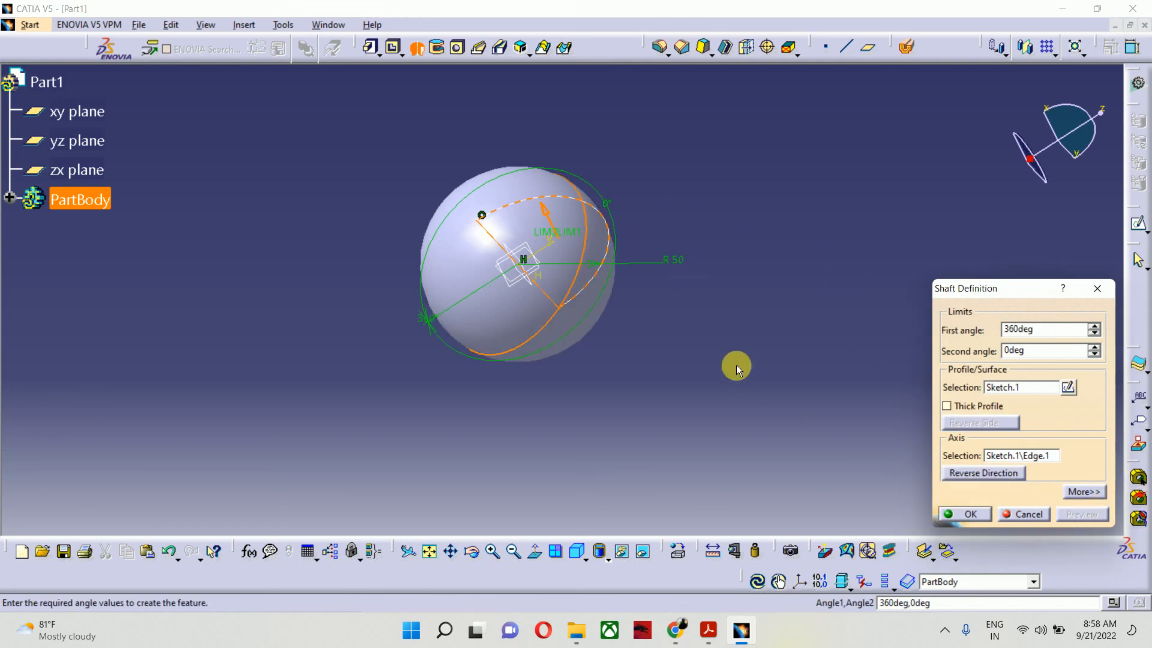
pyautogui.moveTo(735, 364); pyautogui.dragTo(540, 286, button='middle')
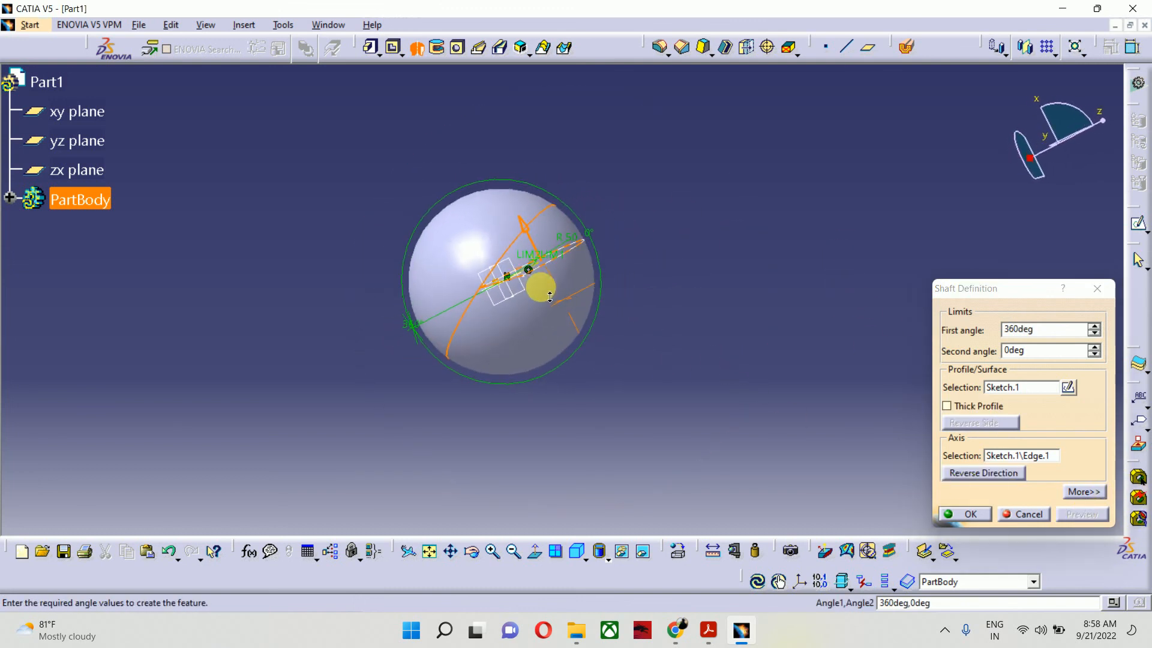
pyautogui.click(953, 515)
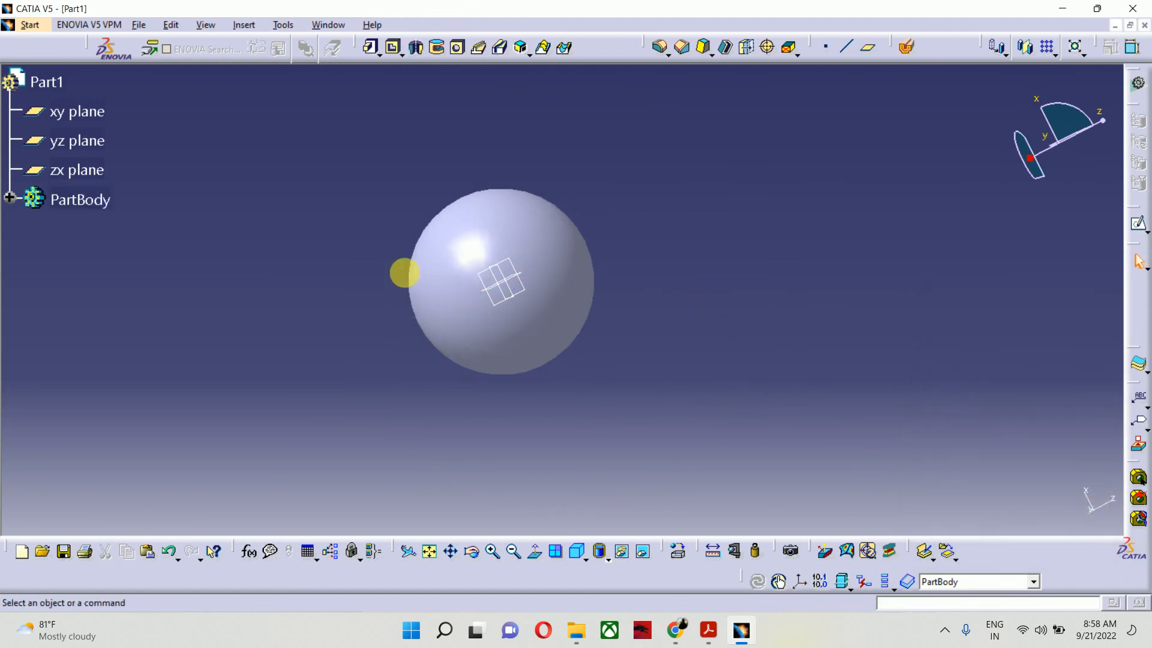
# Step: Undo the sphere and its sketch, and view the Shaft drawing in the Adobe Acrobat PDF
pyautogui.hotkey('ctrl', 'z')
pyautogui.hotkey('ctrl', 'z')
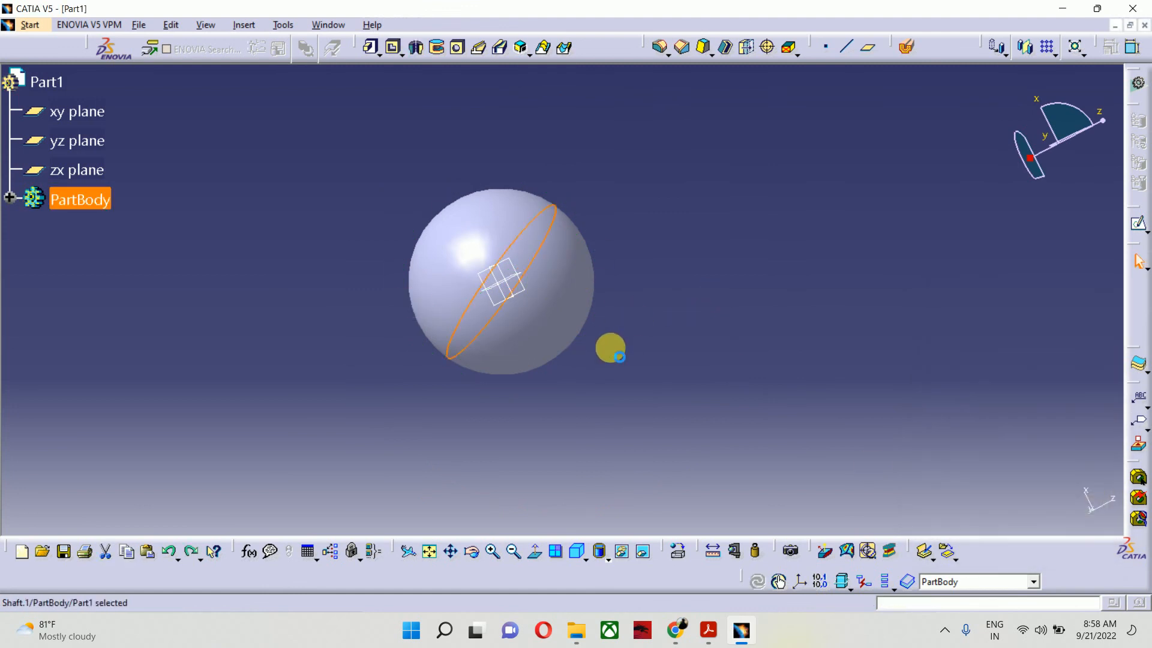
pyautogui.moveTo(585, 322)
pyautogui.mouseDown(button='middle')
pyautogui.moveTo(473, 265)
pyautogui.moveTo(557, 298)
pyautogui.moveTo(575, 332)
pyautogui.mouseUp(button='middle')
pyautogui.click(708, 631)
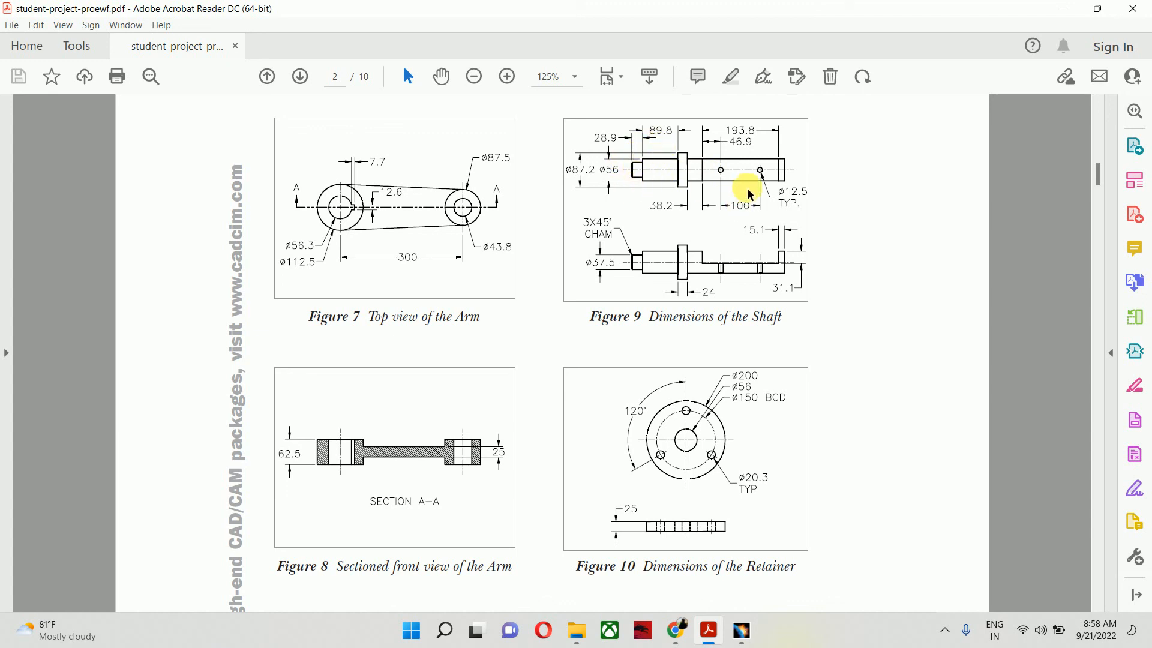
pyautogui.click(1060, 8)
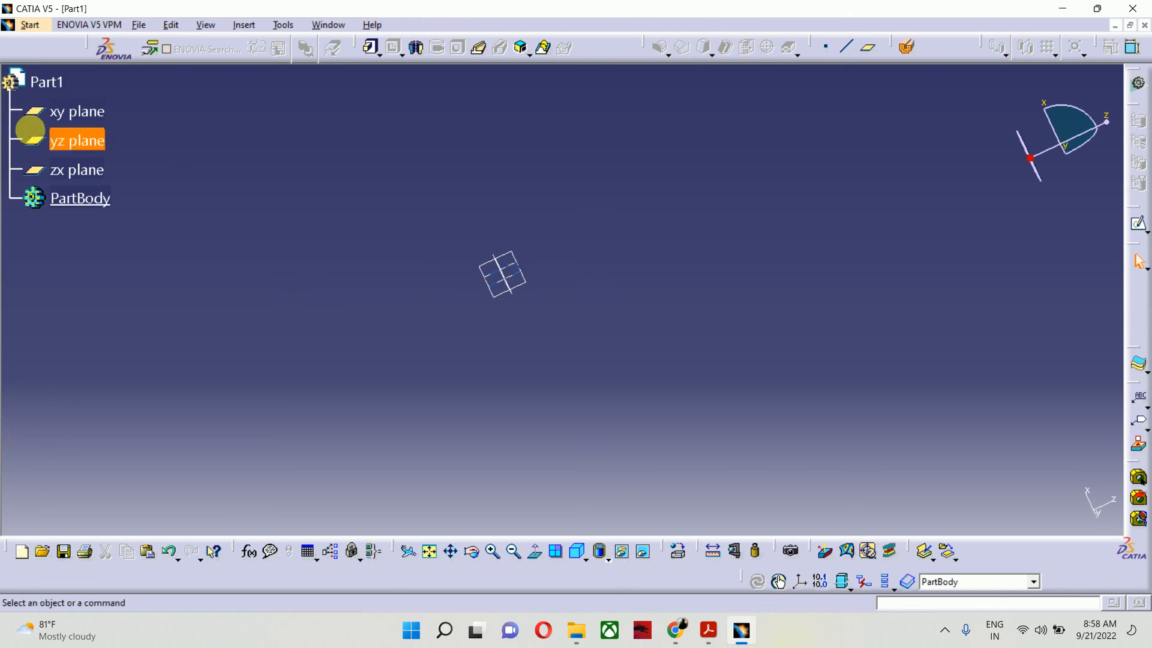
pyautogui.click(69, 111)
pyautogui.moveTo(339, 273); pyautogui.dragTo(527, 228, button='middle')
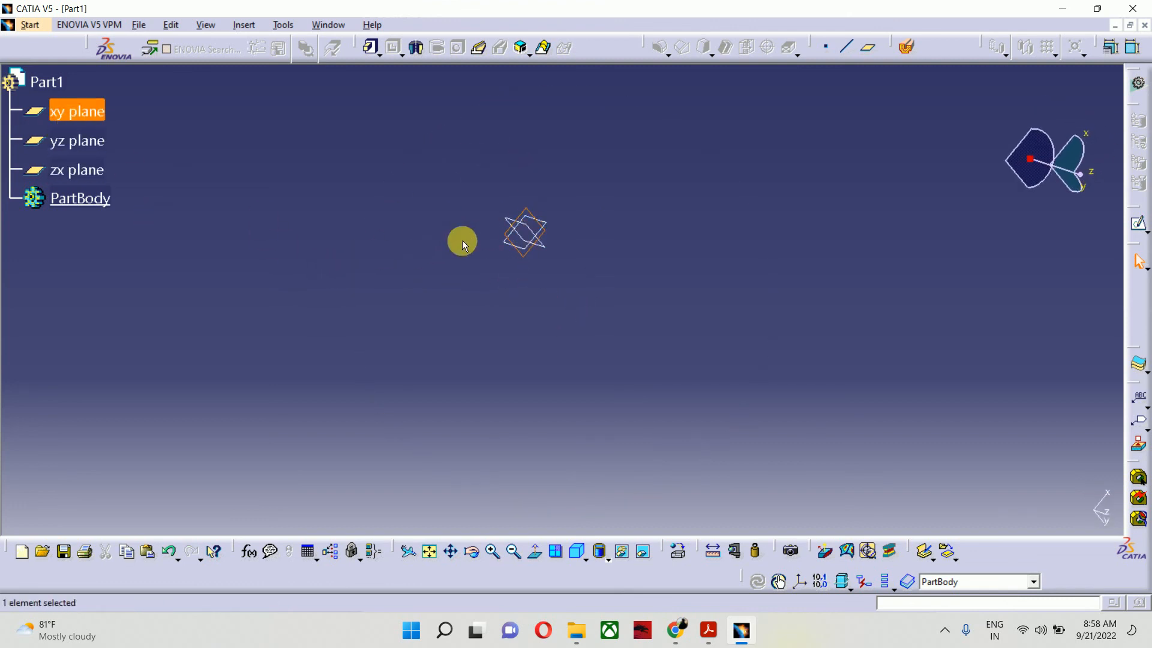
pyautogui.click(432, 553)
pyautogui.moveTo(630, 283); pyautogui.dragTo(609, 425, button='middle')
pyautogui.click(556, 346)
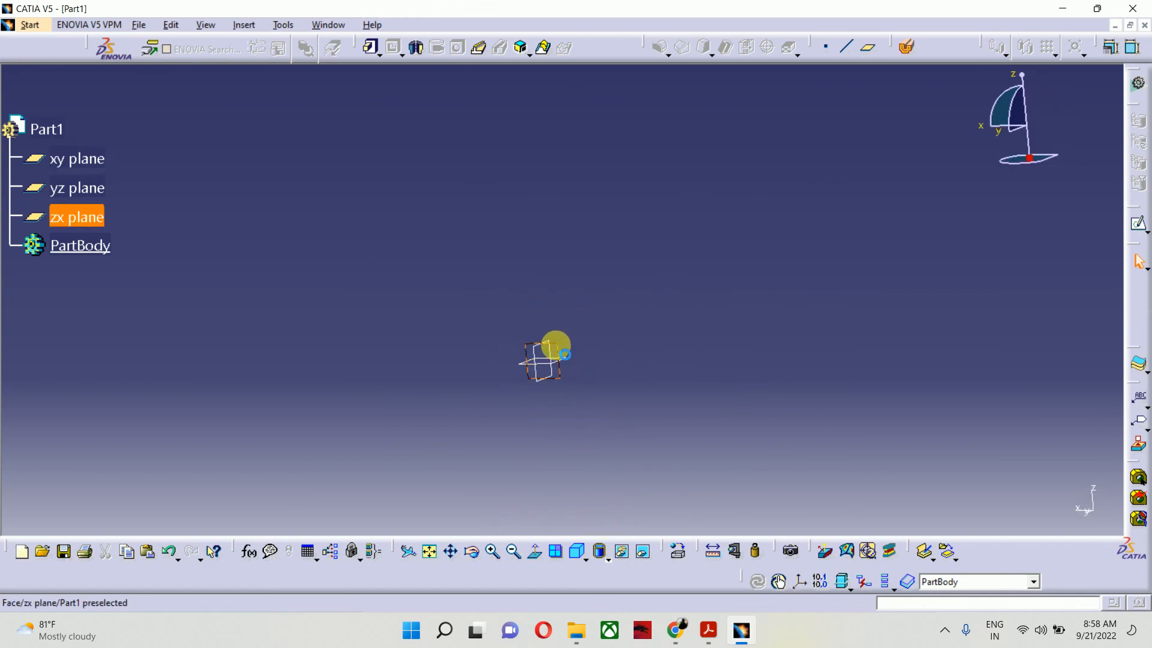
pyautogui.click(1137, 221)
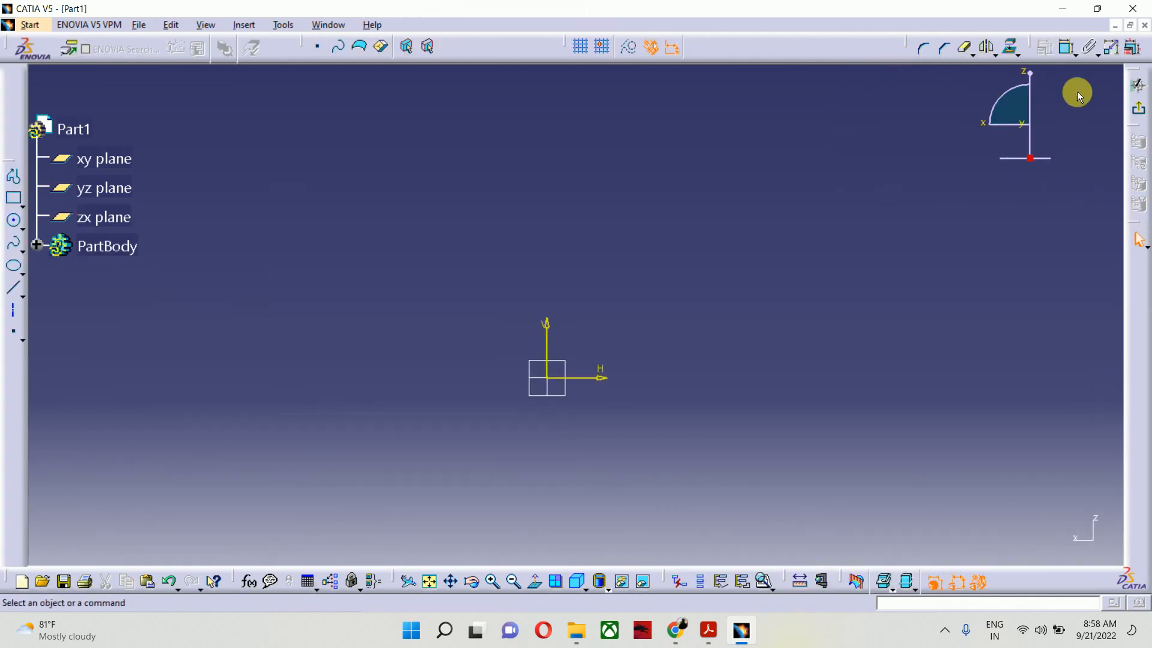
pyautogui.click(1137, 85)
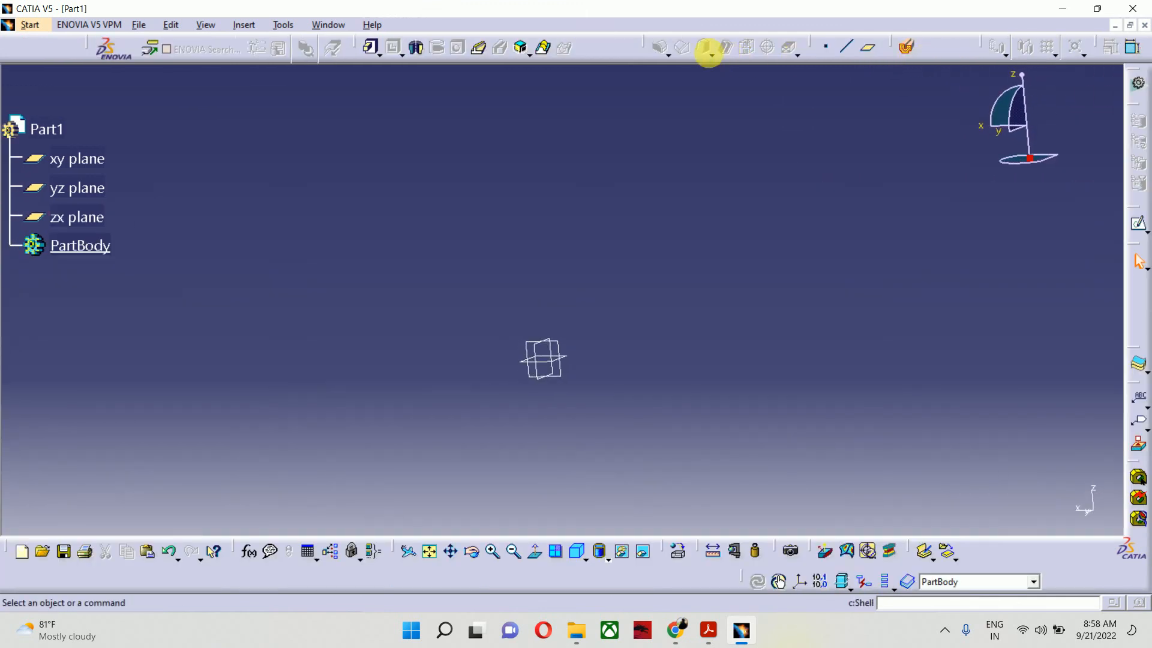
pyautogui.moveTo(812, 45); pyautogui.dragTo(632, 140)
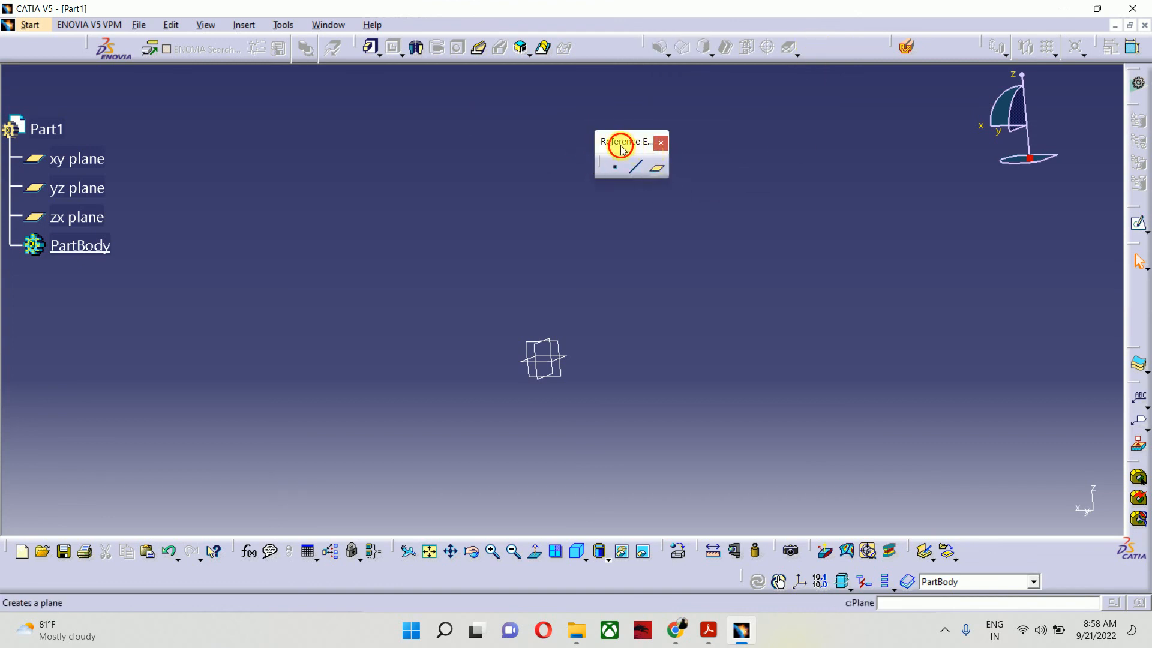
pyautogui.moveTo(619, 143); pyautogui.dragTo(676, 40)
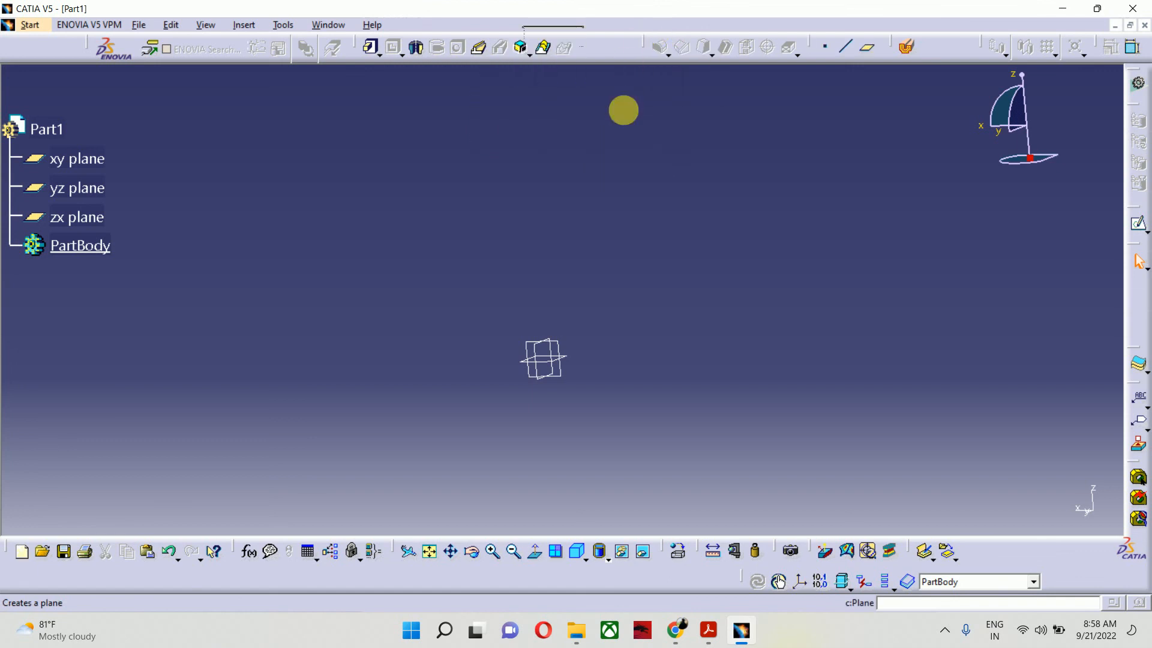
# Step: Open a sketch on the zx plane and start a Profile at the sketch origin
pyautogui.click(533, 338)
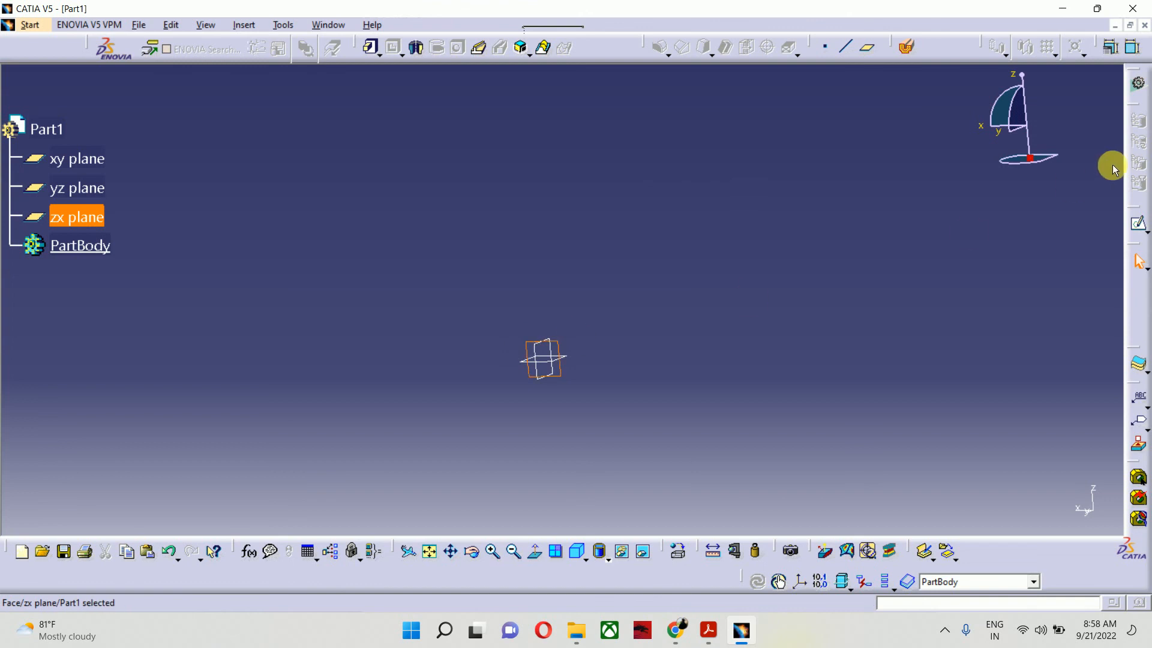
pyautogui.click(1138, 223)
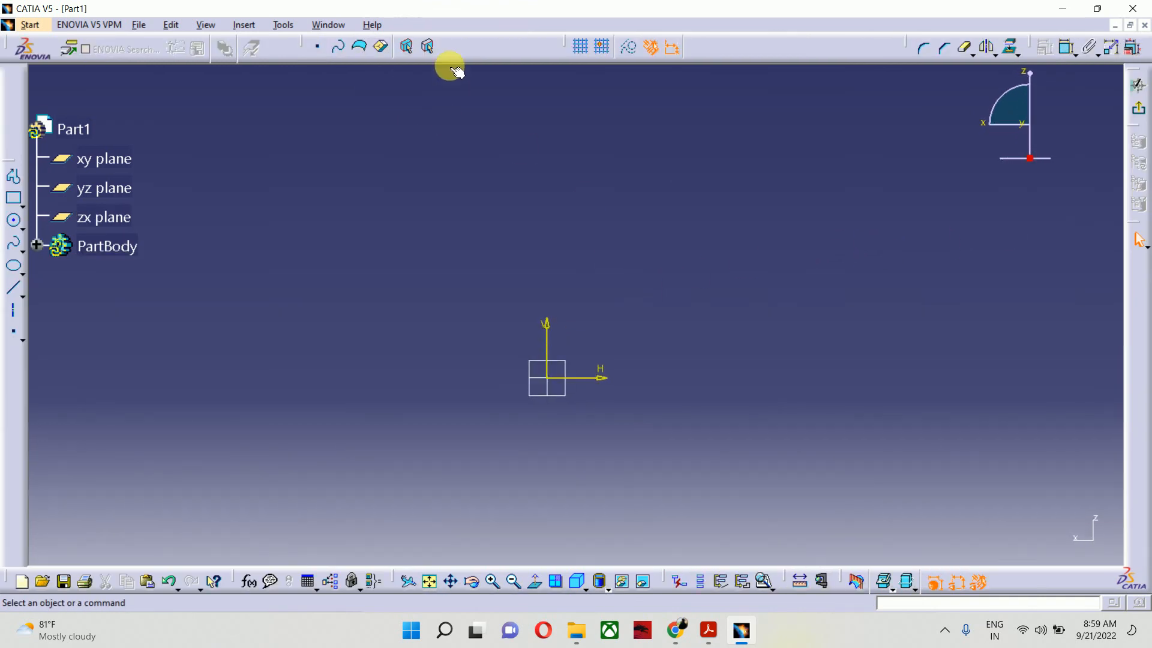
pyautogui.click(14, 178)
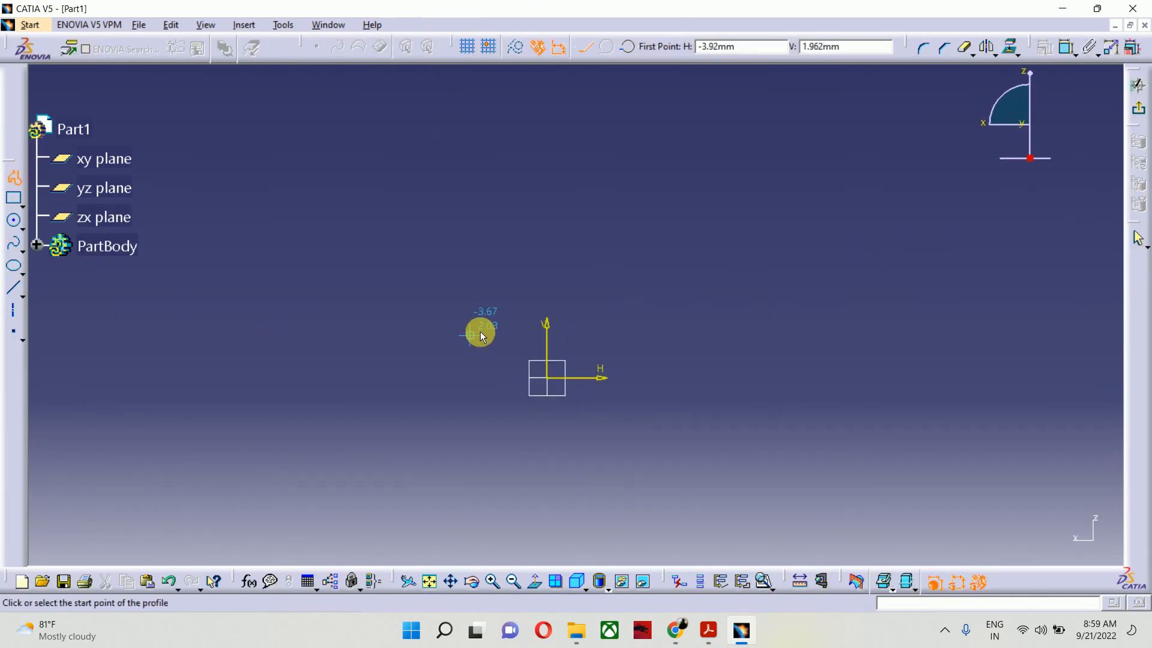
pyautogui.click(546, 377)
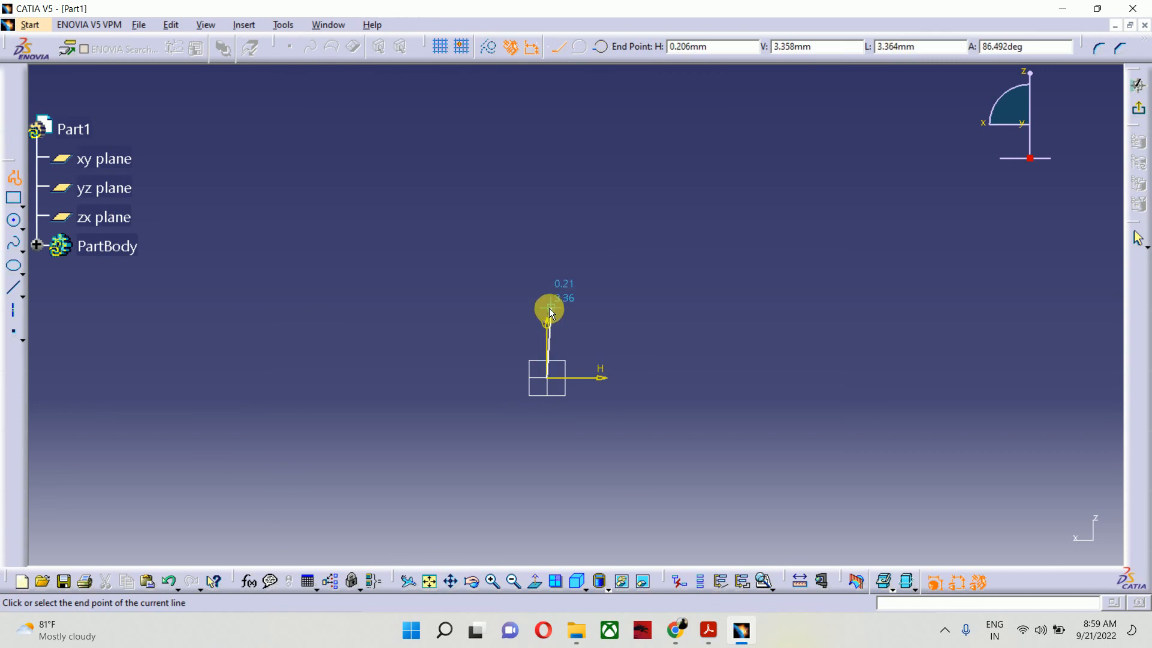
# Step: Check the dimensions of the Shaft in the Acrobat PDF drawing and return to the open CATIA sketch
pyautogui.click(742, 630)
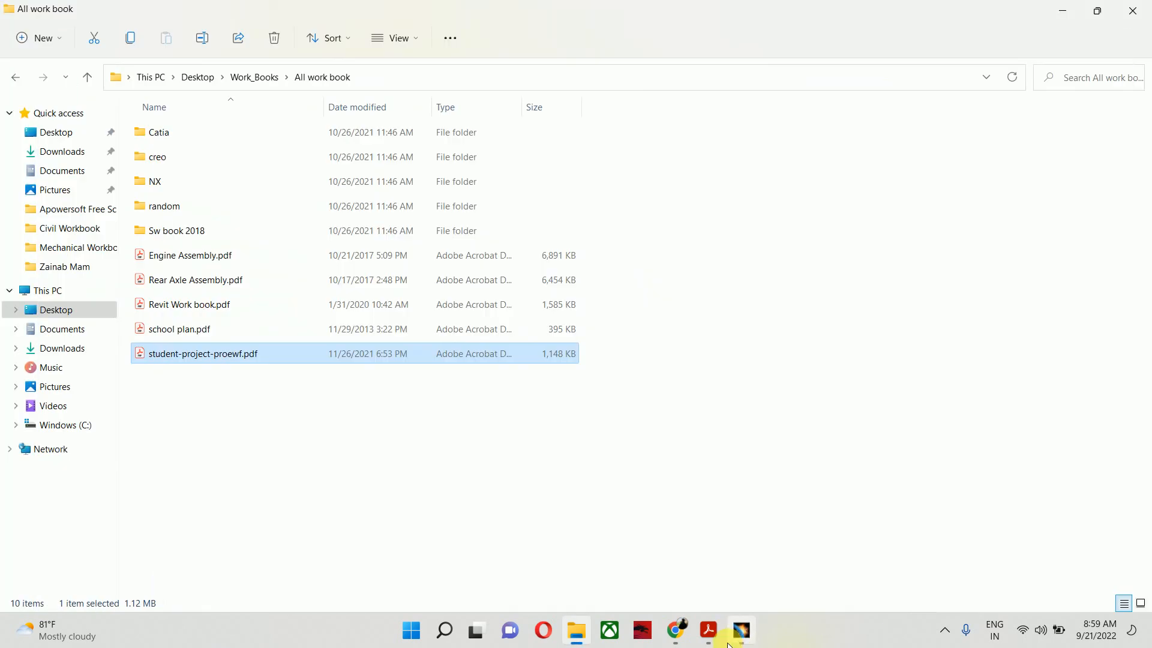
pyautogui.click(709, 632)
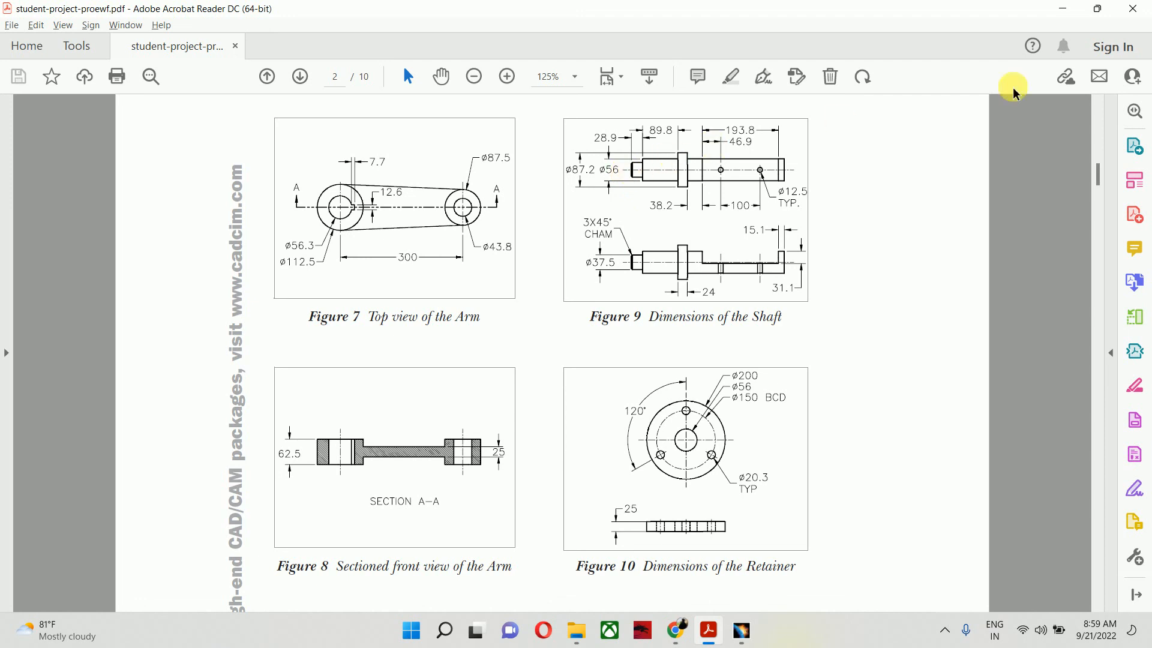
pyautogui.click(1062, 10)
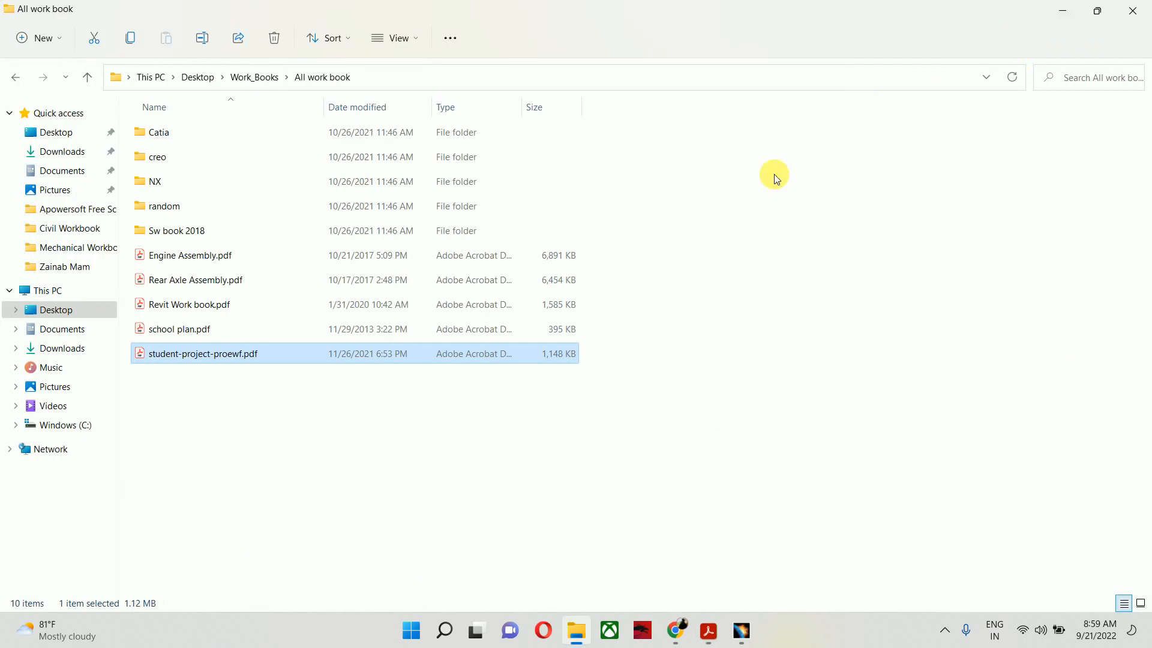
pyautogui.click(1130, 6)
pyautogui.click(738, 629)
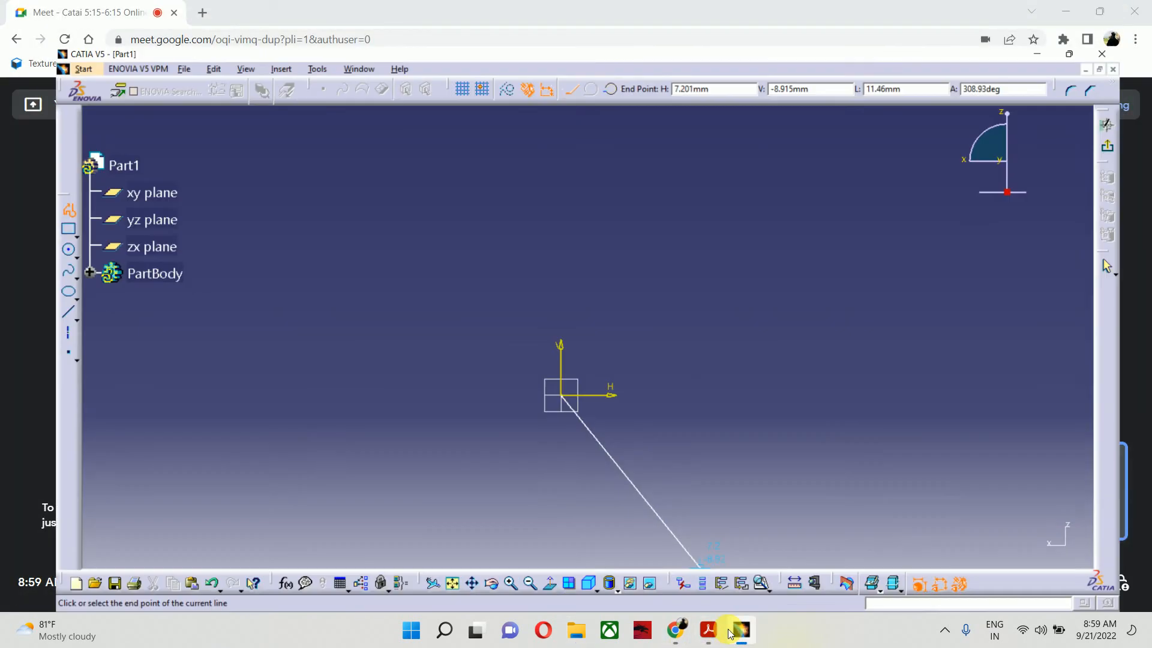
# Step: Draw the shaft outline from the origin: a first step about 12.5 mm high, a taller second step and a collar top ending about 65 mm along
pyautogui.moveTo(560, 326)
pyautogui.mouseDown(button='middle')
pyautogui.moveTo(548, 313)
pyautogui.moveTo(553, 379)
pyautogui.moveTo(408, 490)
pyautogui.mouseUp(button='middle')
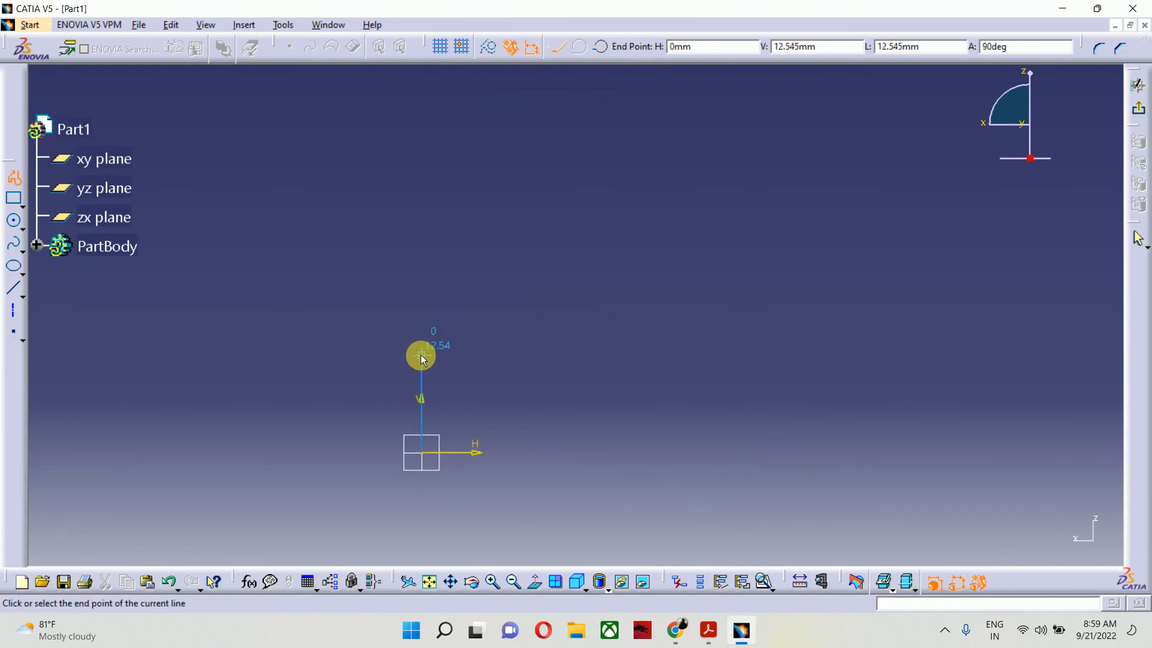
pyautogui.click(421, 356)
pyautogui.click(547, 355)
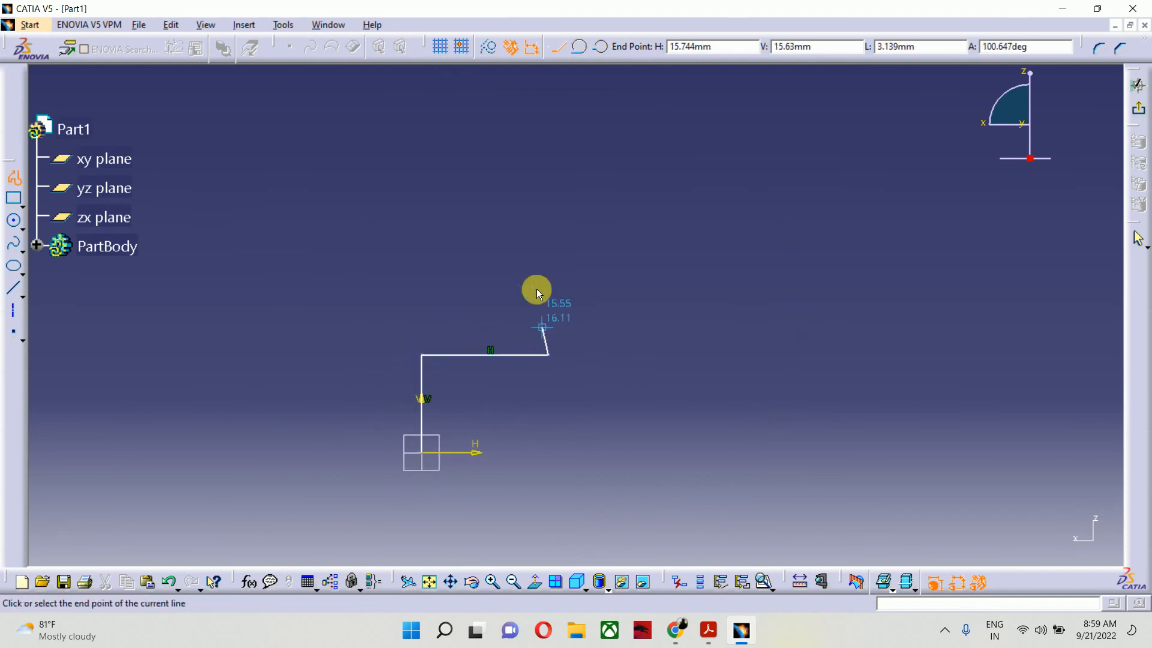
pyautogui.click(547, 277)
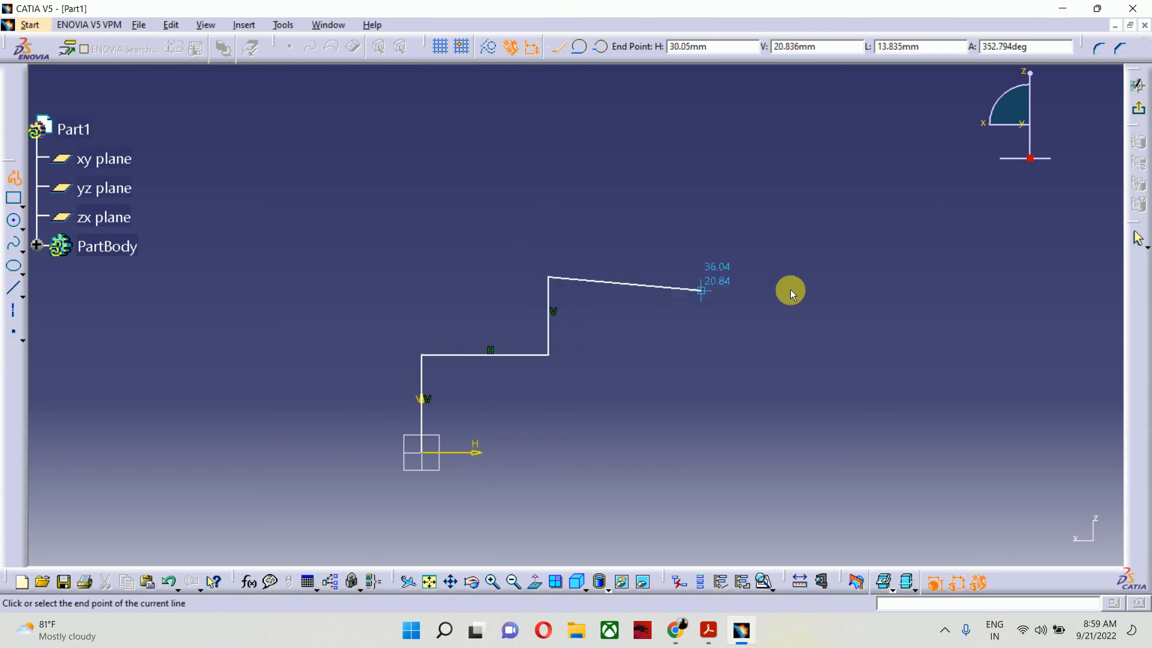
pyautogui.click(843, 276)
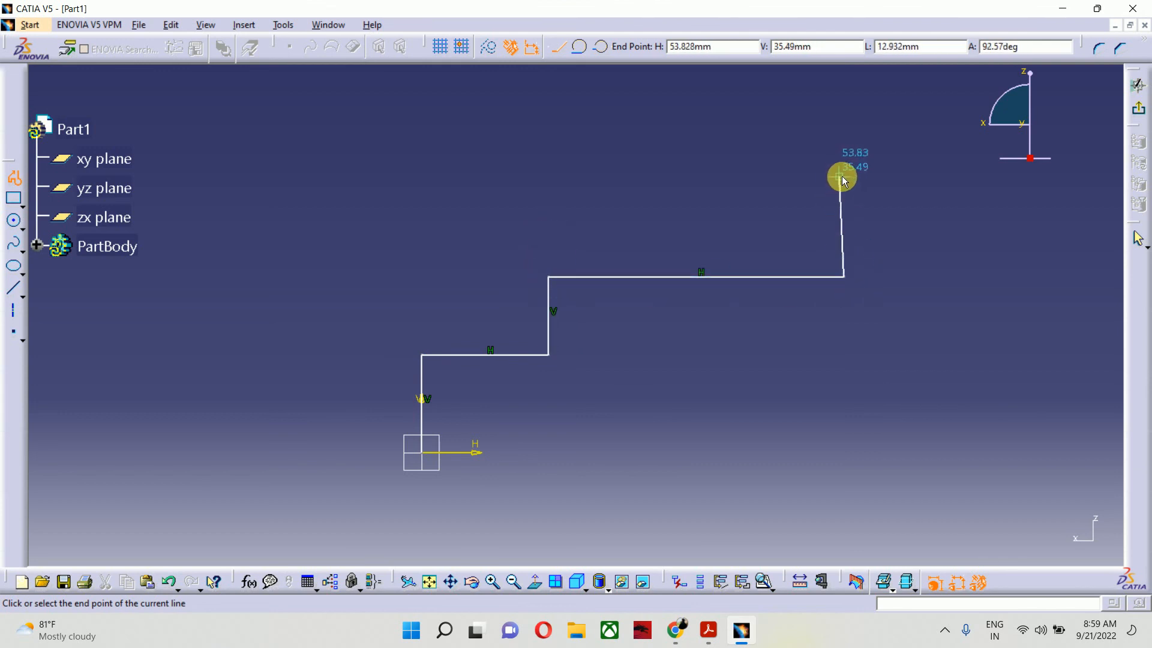
pyautogui.click(843, 177)
pyautogui.click(927, 178)
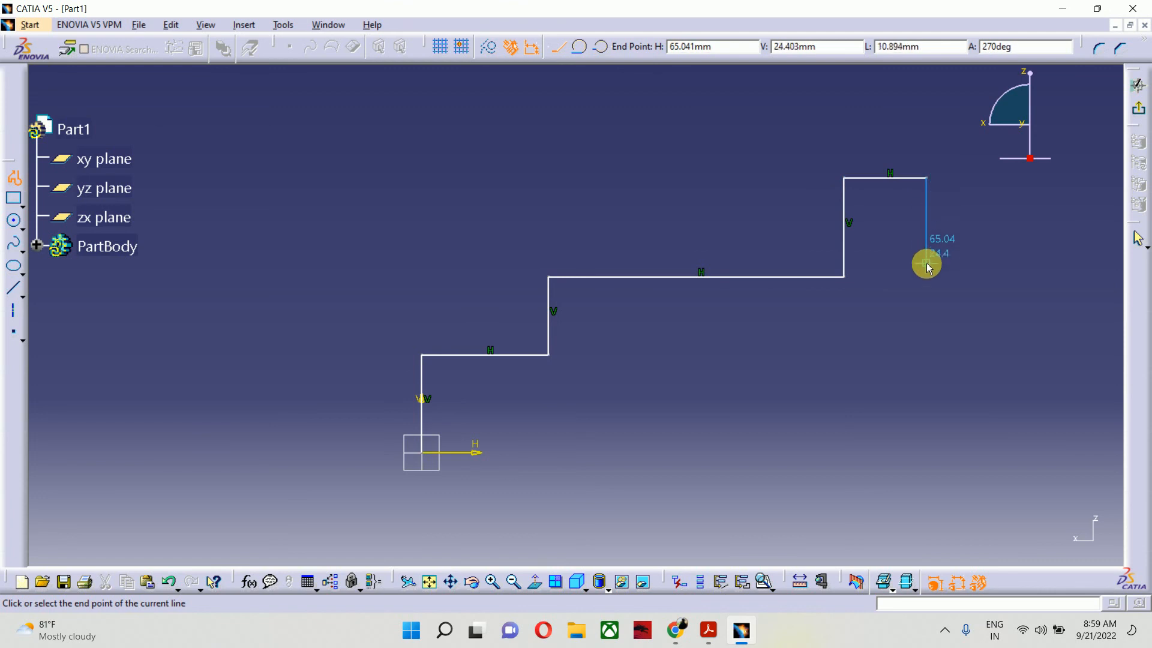
# Step: Finish the outline with the collar's far side, a body about 22.6 mm high ending about 197 mm along, and a straight line back to the origin
pyautogui.moveTo(926, 277)
pyautogui.mouseDown(button='middle')
pyautogui.moveTo(268, 317)
pyautogui.moveTo(308, 427)
pyautogui.mouseUp(button='middle')
pyautogui.click(268, 318)
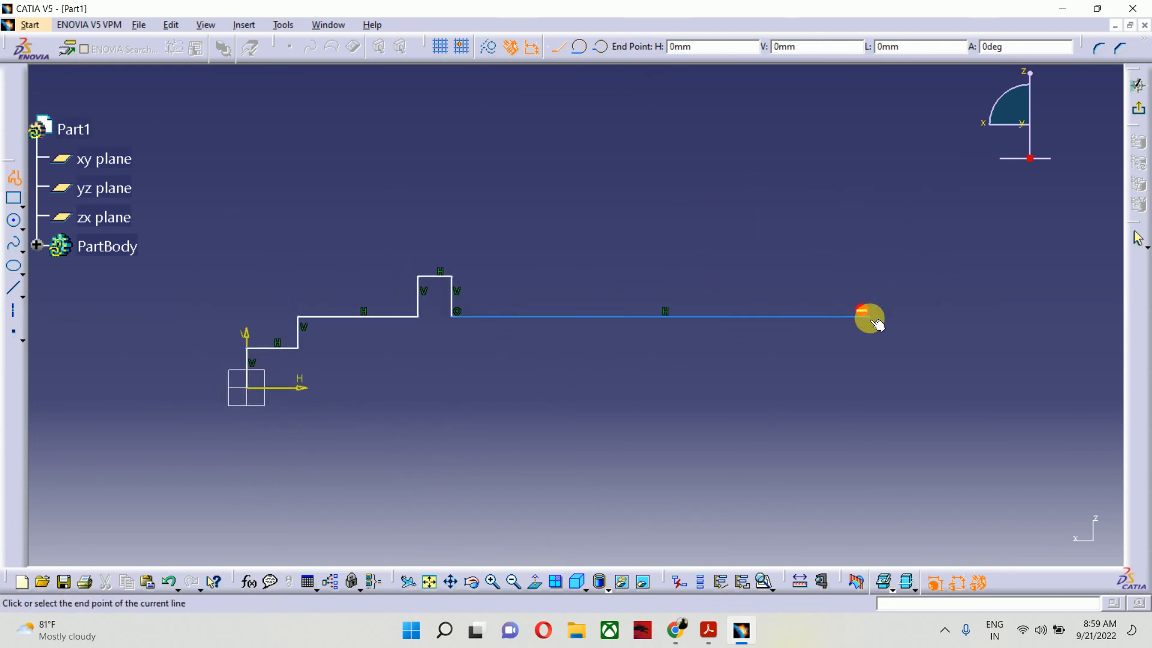
pyautogui.click(869, 317)
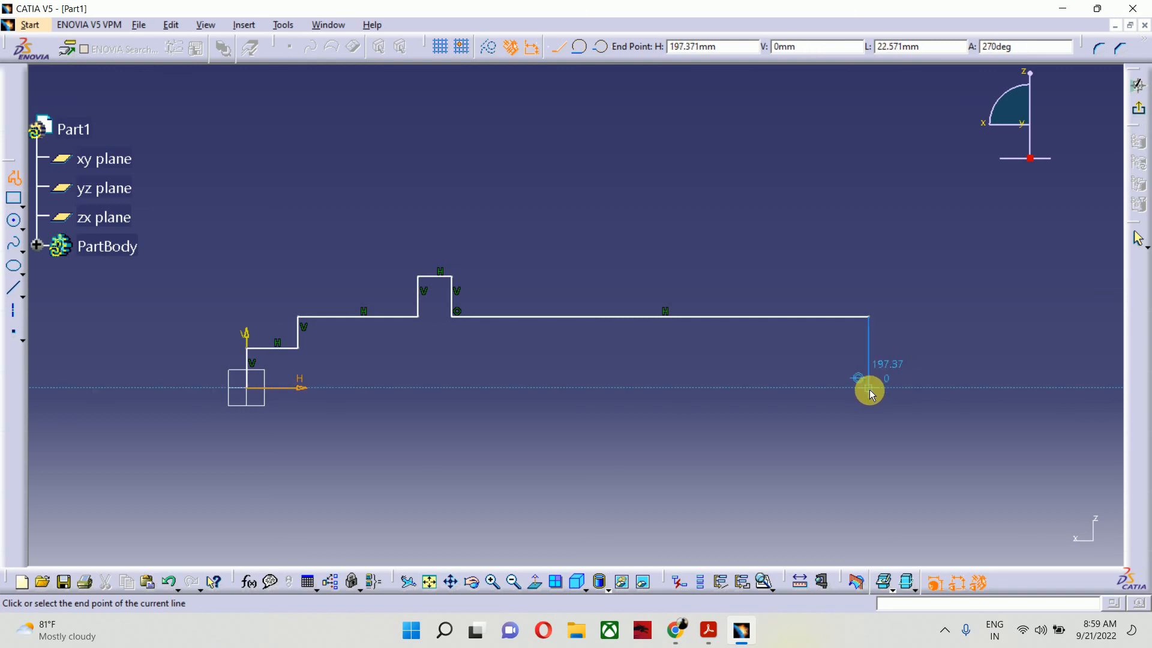
pyautogui.click(870, 388)
pyautogui.click(246, 390)
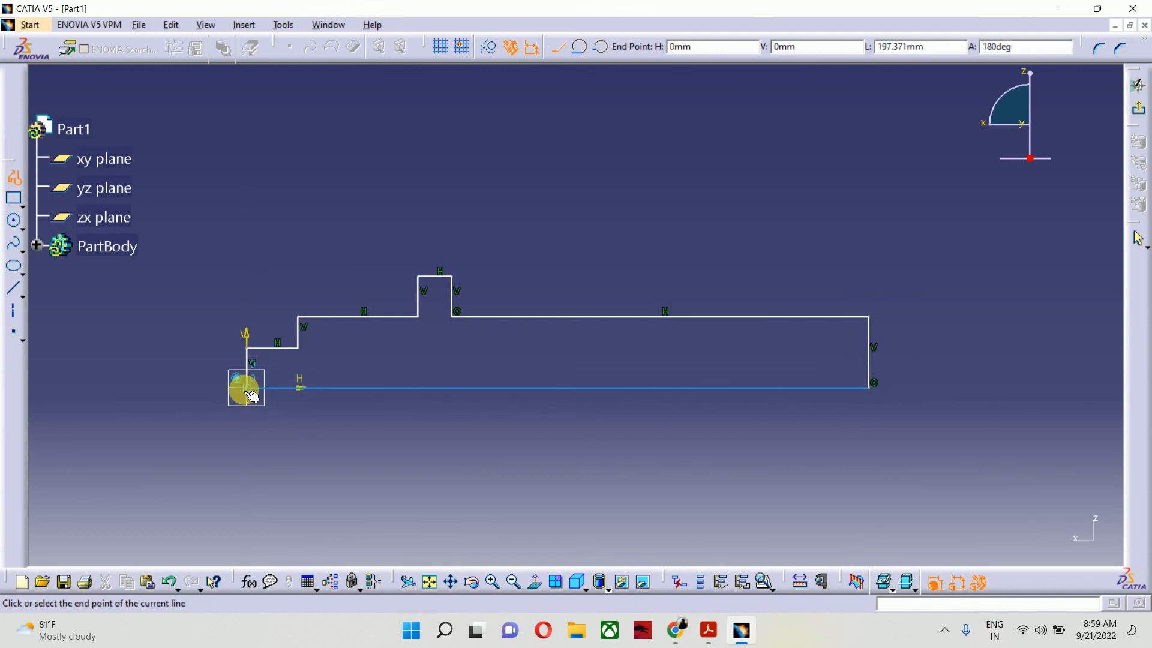
pyautogui.click(558, 415)
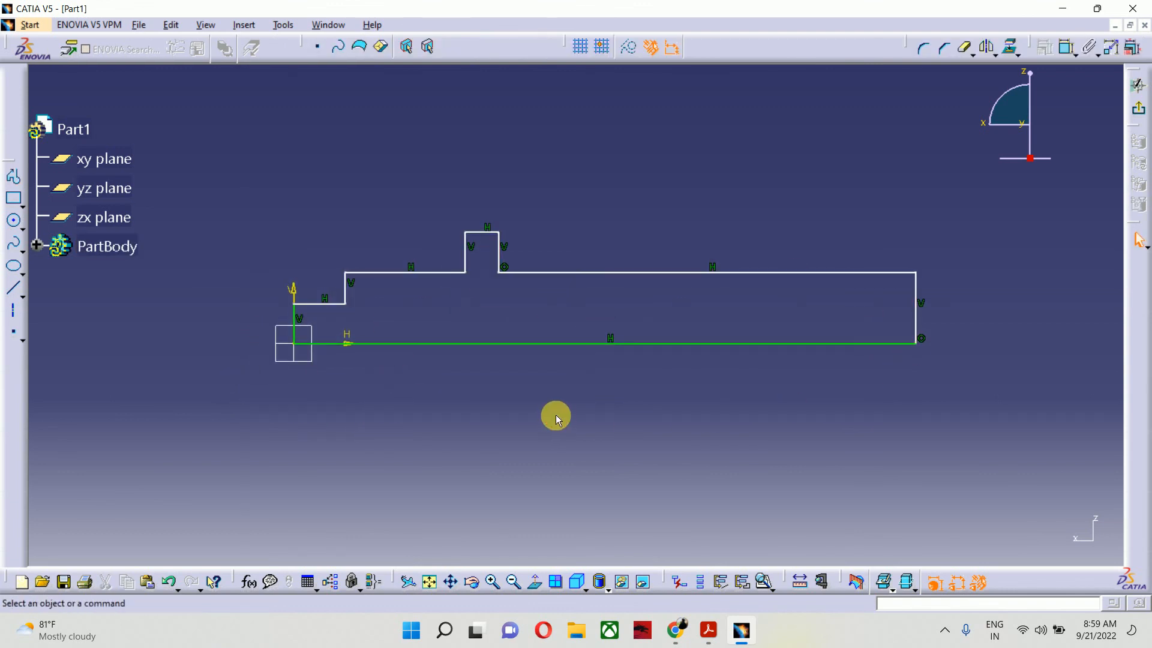
pyautogui.moveTo(555, 414); pyautogui.dragTo(653, 381, button='middle')
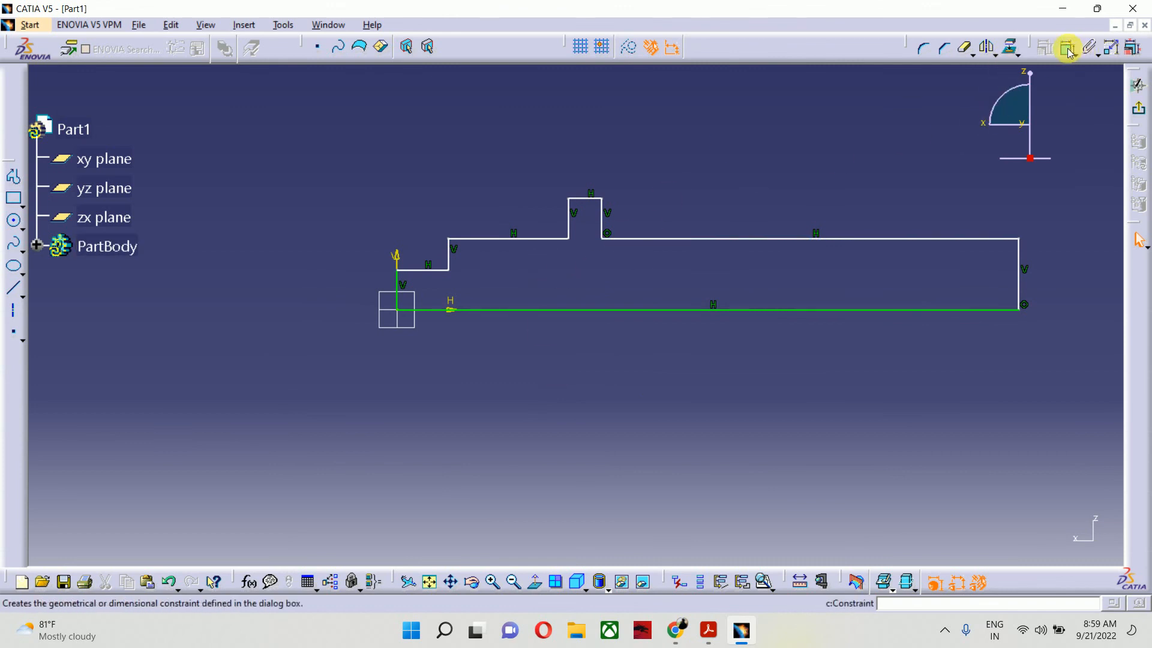
# Step: Exit the sketch and revolve the stepped profile 360 degrees with Shaft about its long base edge
pyautogui.click(1138, 85)
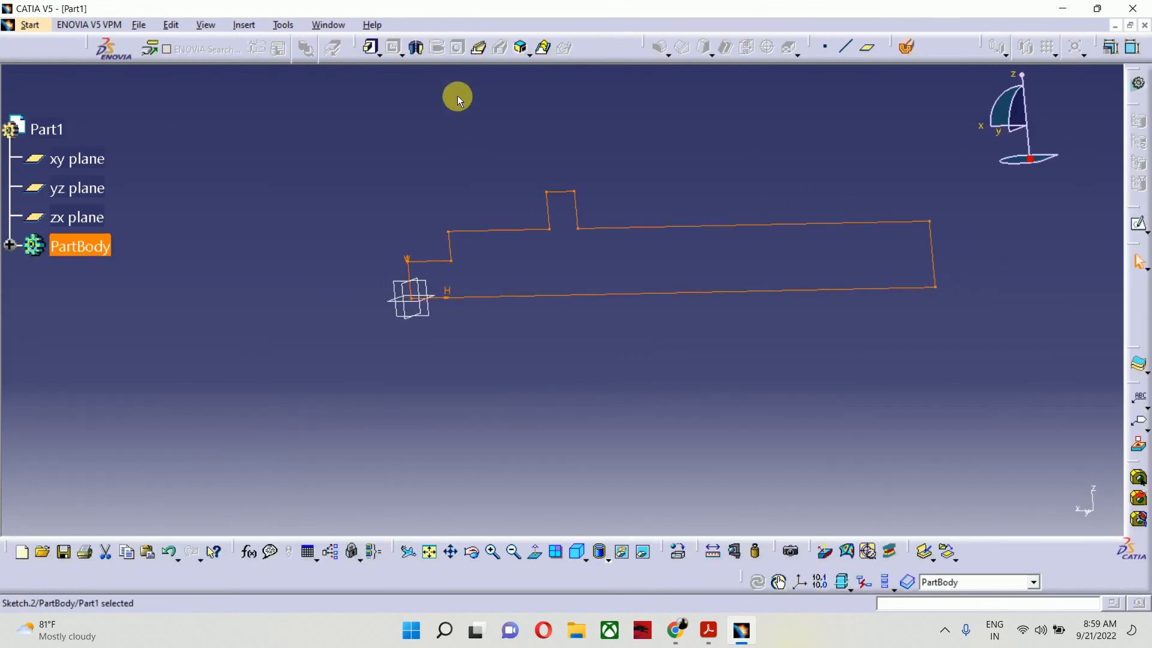
pyautogui.click(416, 47)
pyautogui.click(505, 297)
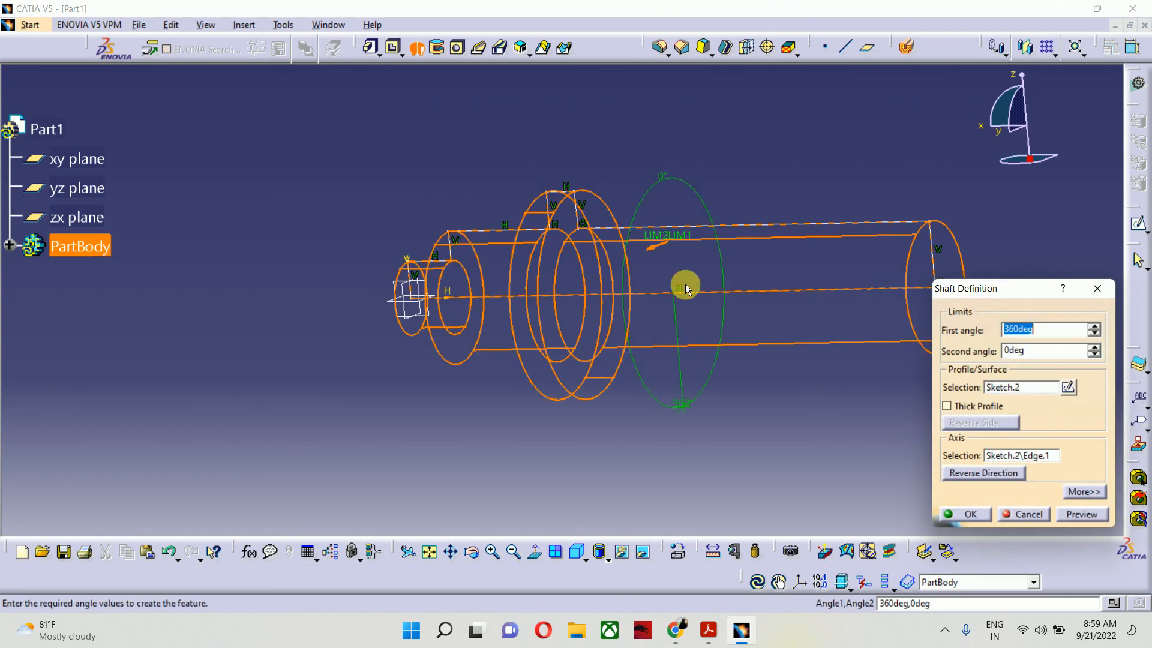
pyautogui.click(971, 514)
pyautogui.moveTo(414, 350); pyautogui.dragTo(452, 304, button='middle')
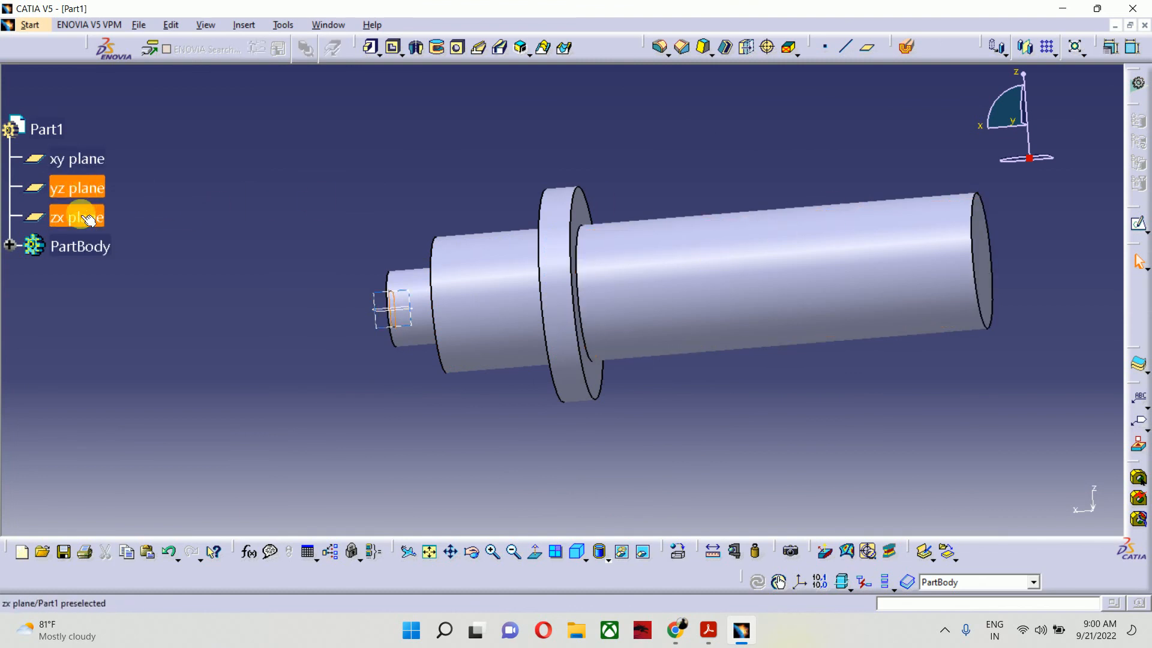
# Step: Sketch a rectangle on the zx plane over the long shaft body, from above it to just below the axis, short of both ends
pyautogui.click(165, 220)
pyautogui.click(1140, 259)
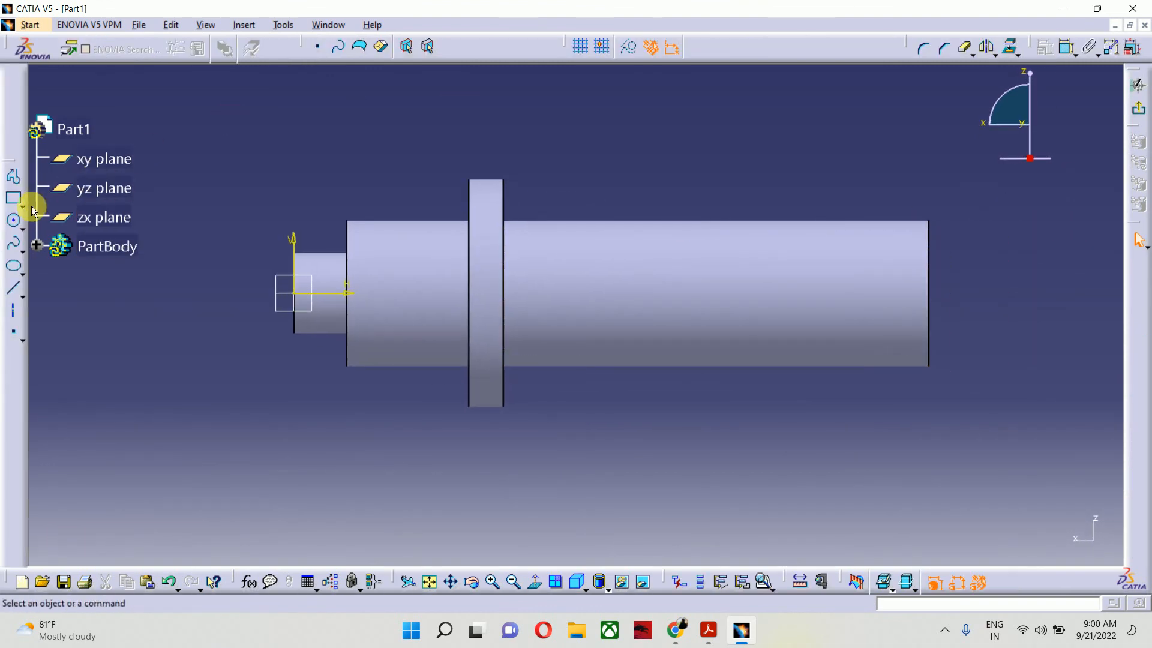
pyautogui.click(13, 199)
pyautogui.click(564, 201)
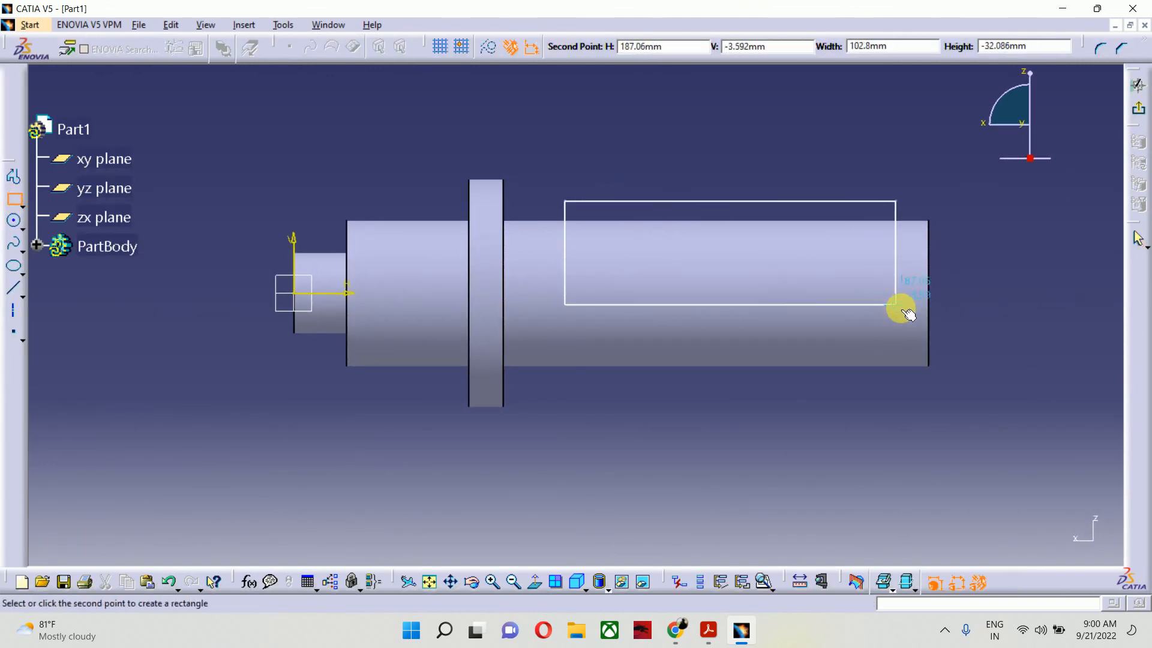
pyautogui.click(881, 328)
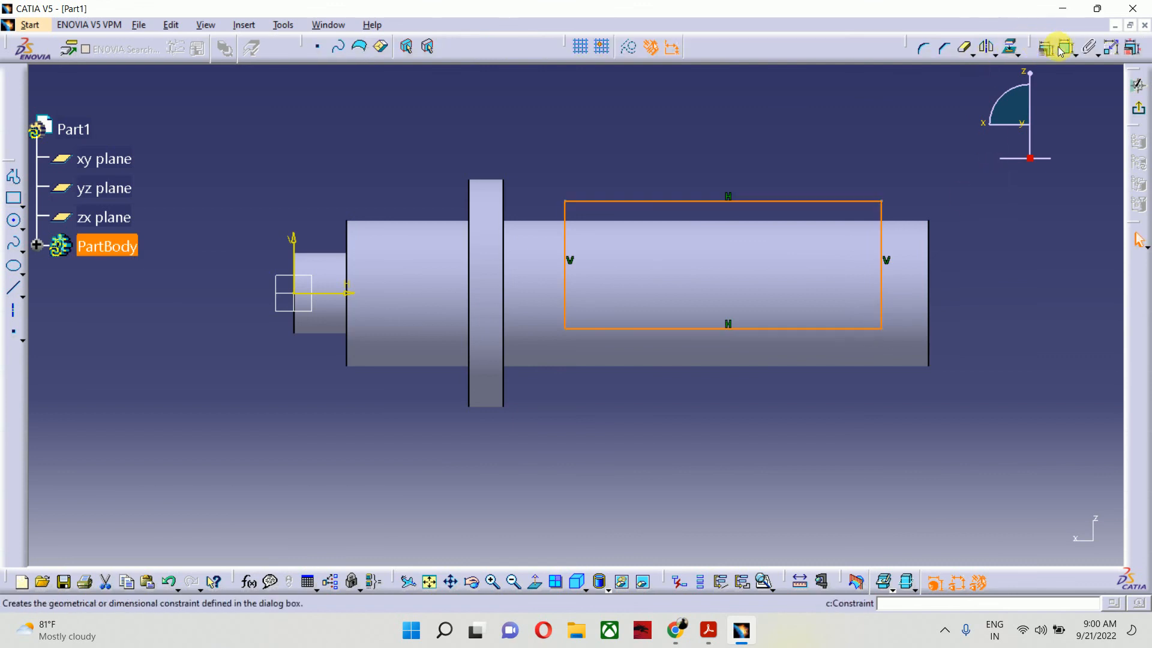
pyautogui.click(1138, 85)
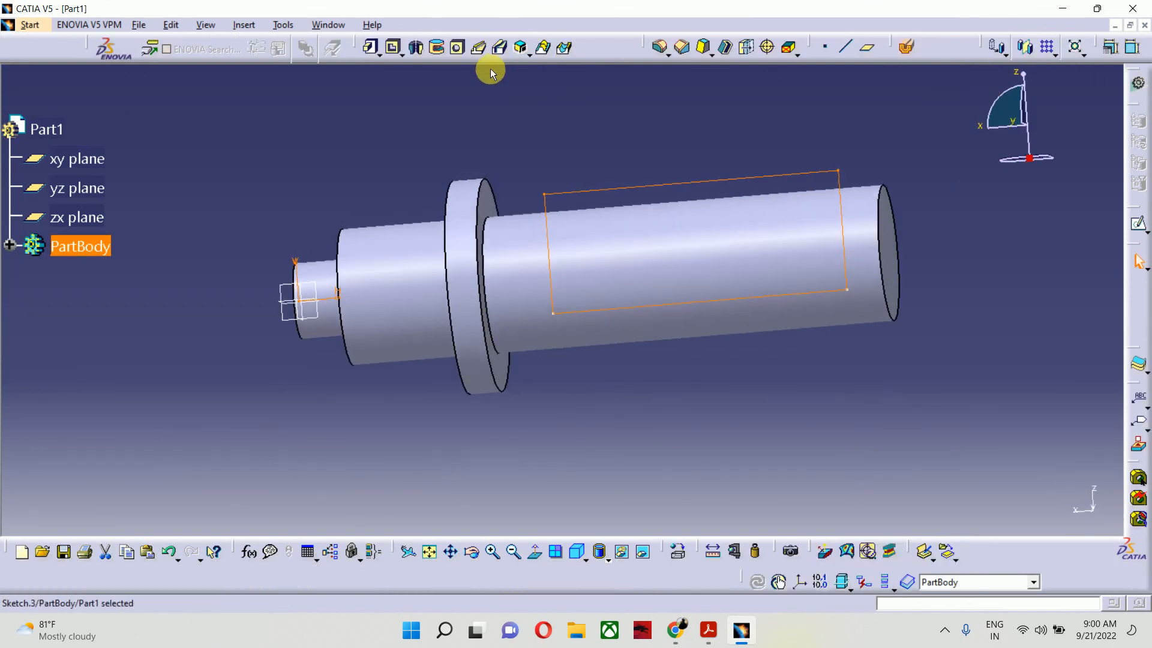
# Step: Cut the rectangle out of the long shaft body with a Pocket, setting both the first and second limits to Up to next
pyautogui.click(393, 47)
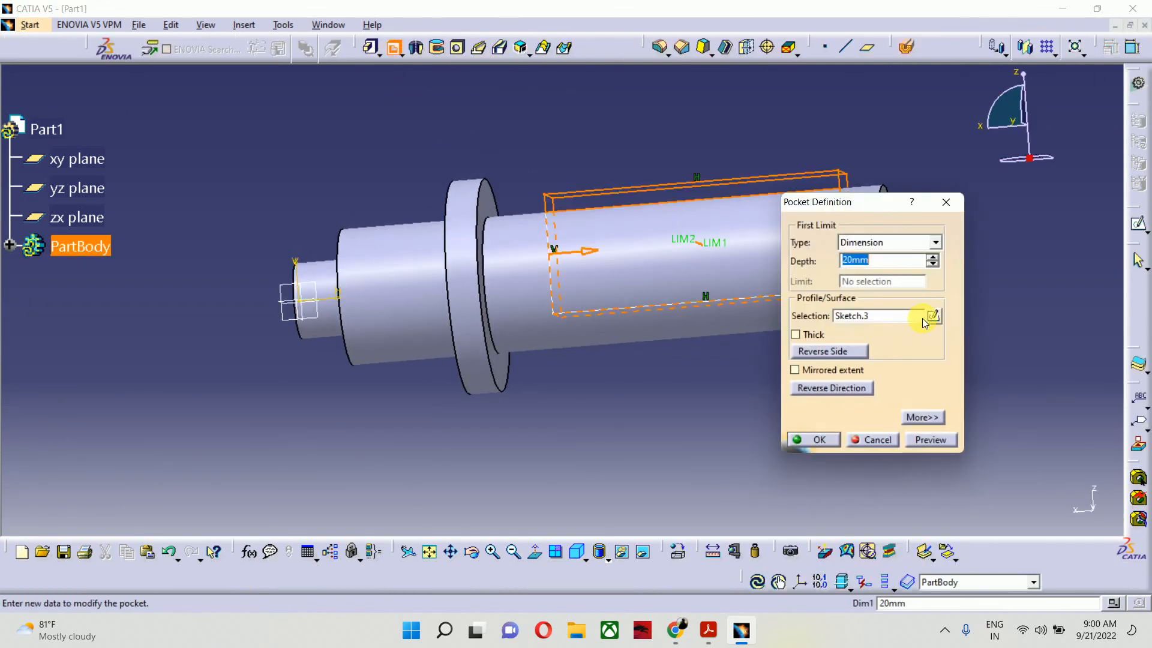
pyautogui.click(863, 246)
pyautogui.click(872, 273)
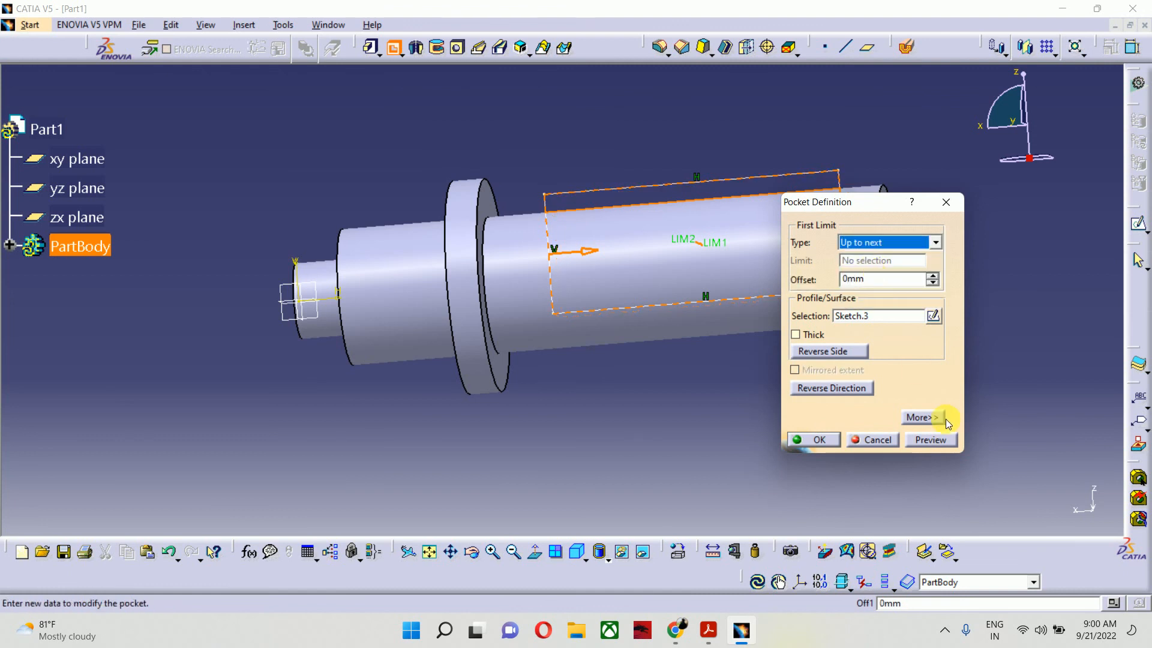
pyautogui.click(923, 417)
pyautogui.click(1021, 241)
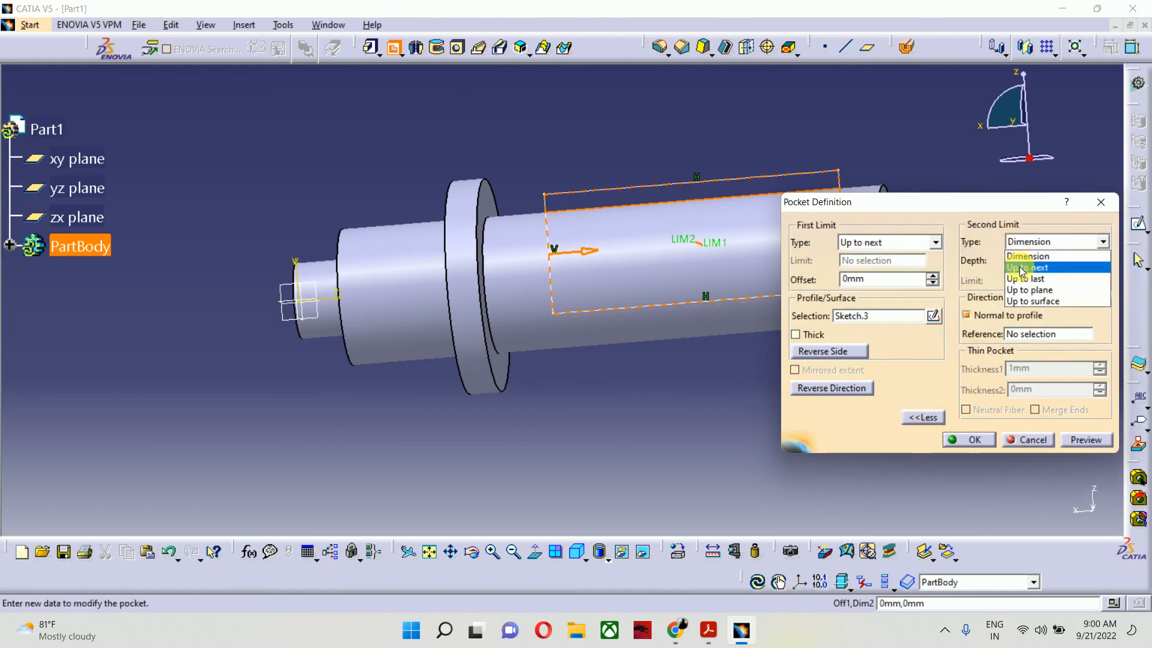
pyautogui.click(1027, 267)
pyautogui.click(965, 441)
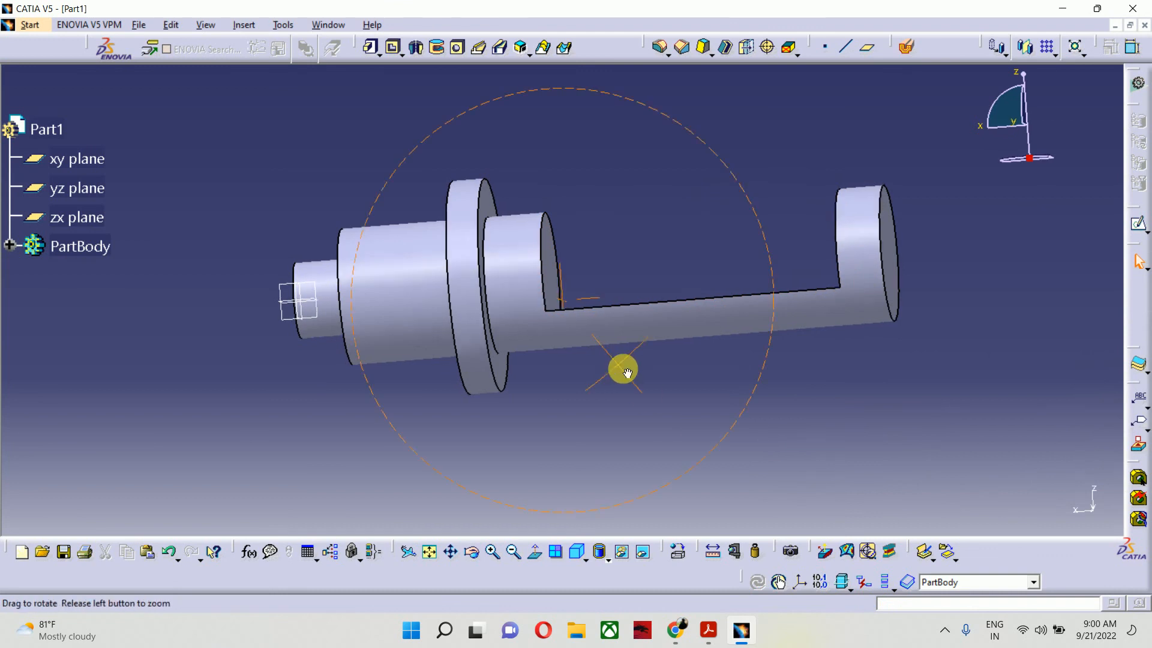
pyautogui.moveTo(622, 368); pyautogui.dragTo(732, 321, button='middle')
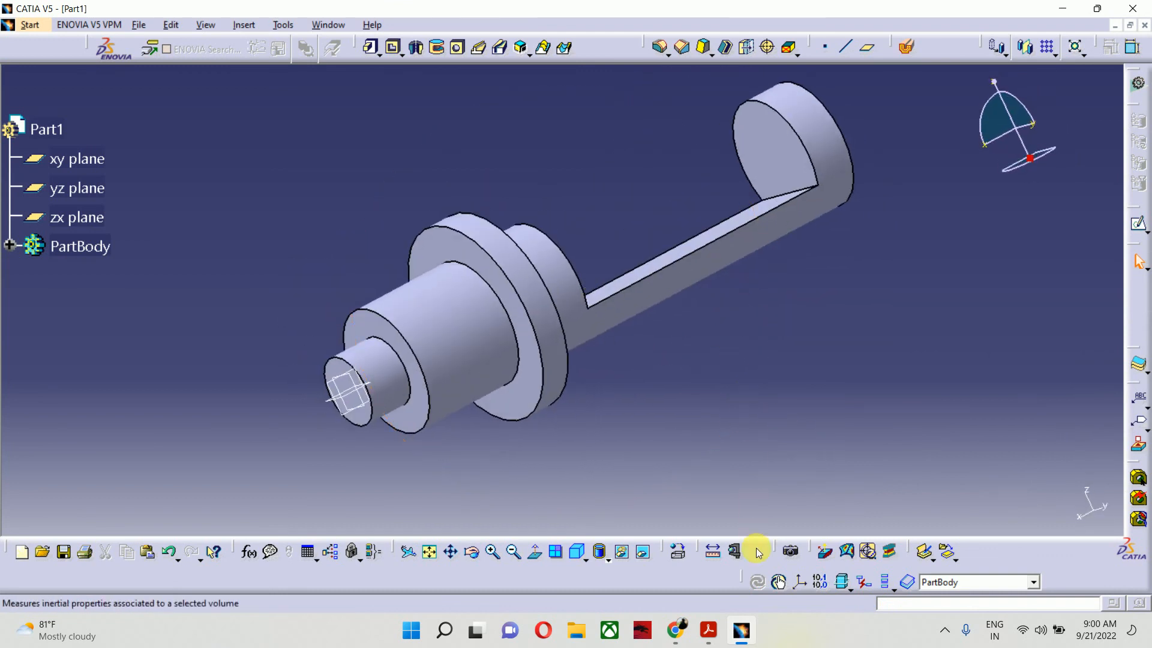
# Step: Check the Shaft's dimensions in the Acrobat PDF drawing, close the document and return to the CATIA part
pyautogui.click(709, 630)
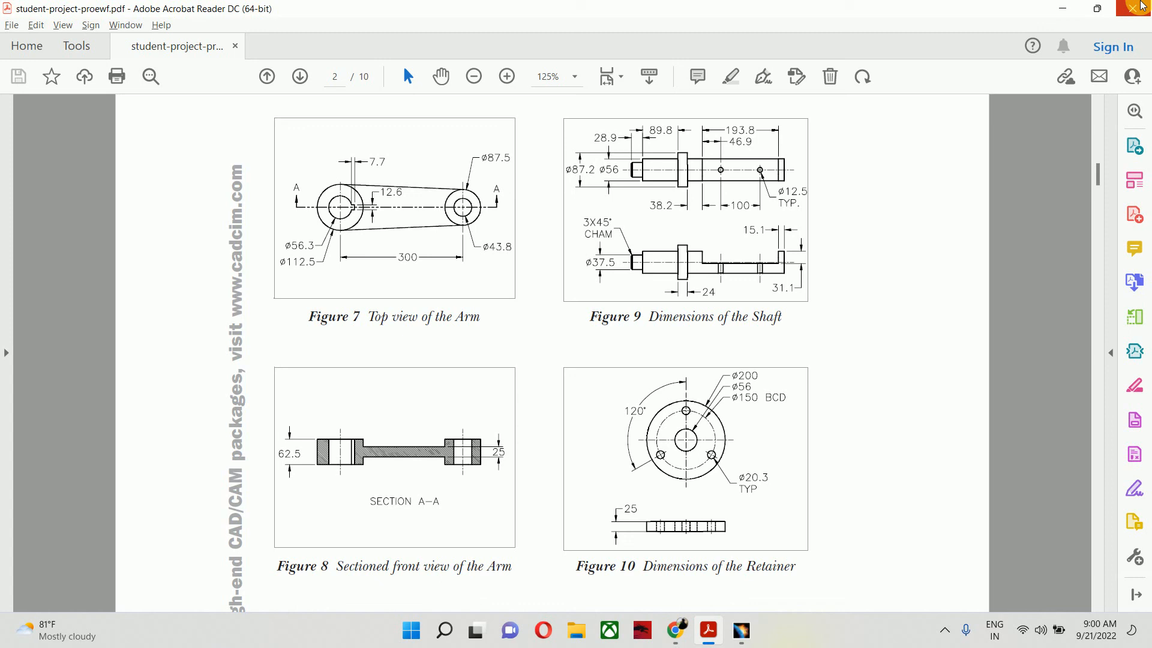
pyautogui.click(1143, 6)
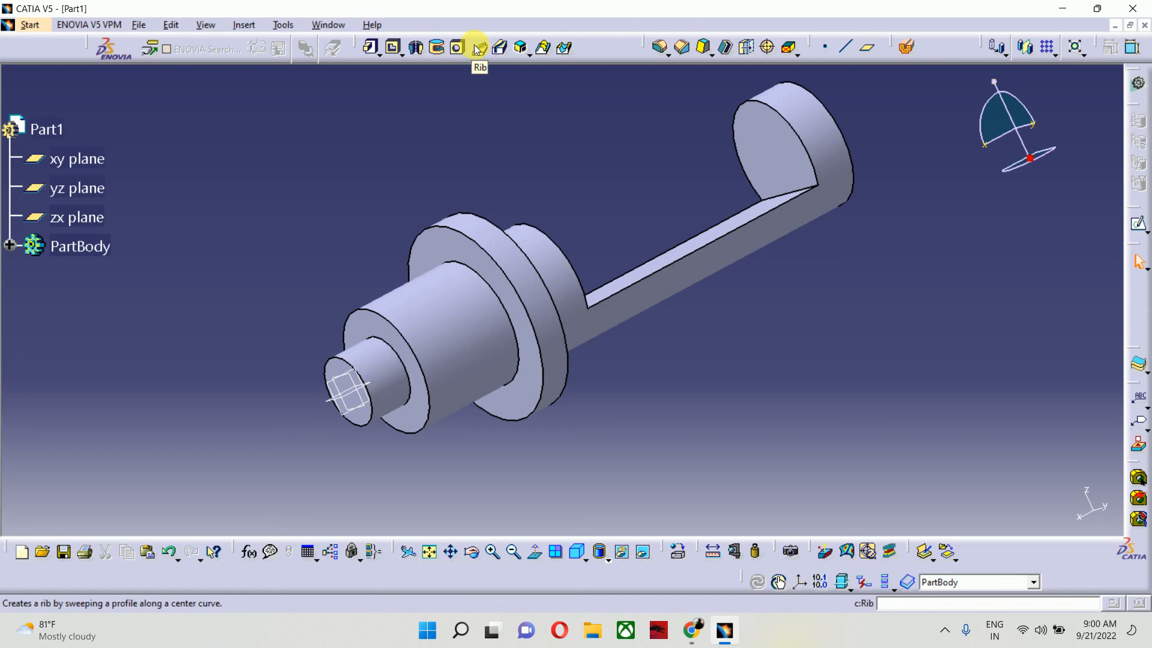
pyautogui.click(437, 50)
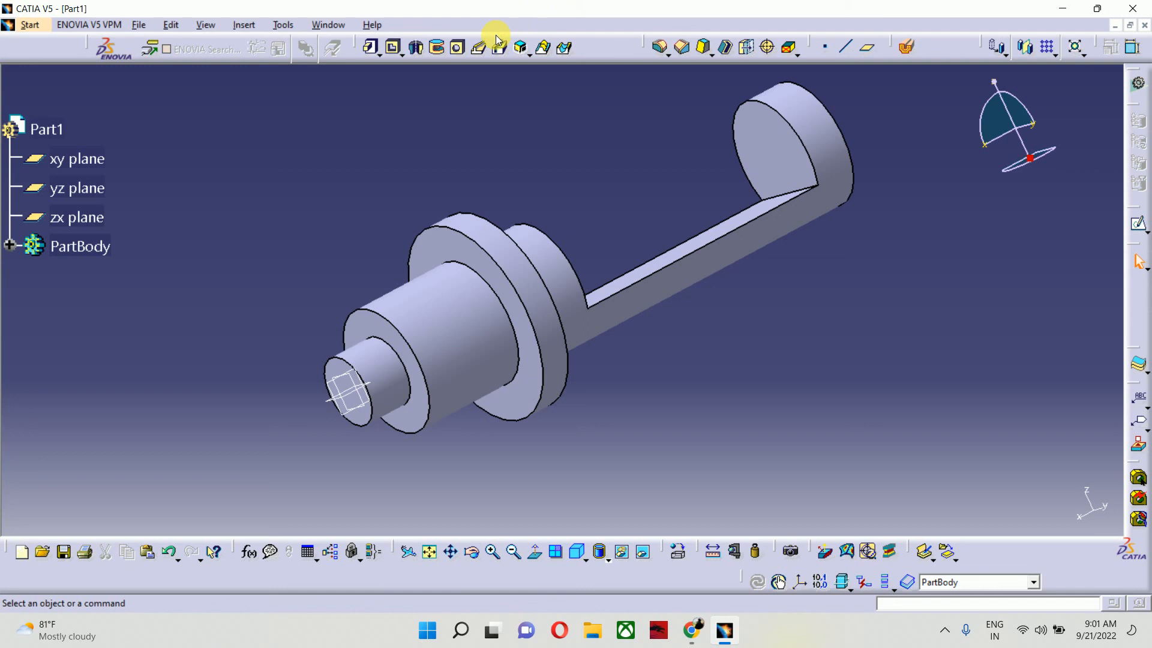
# Step: Switch the part to the Generative Shape Design workbench
pyautogui.click(33, 30)
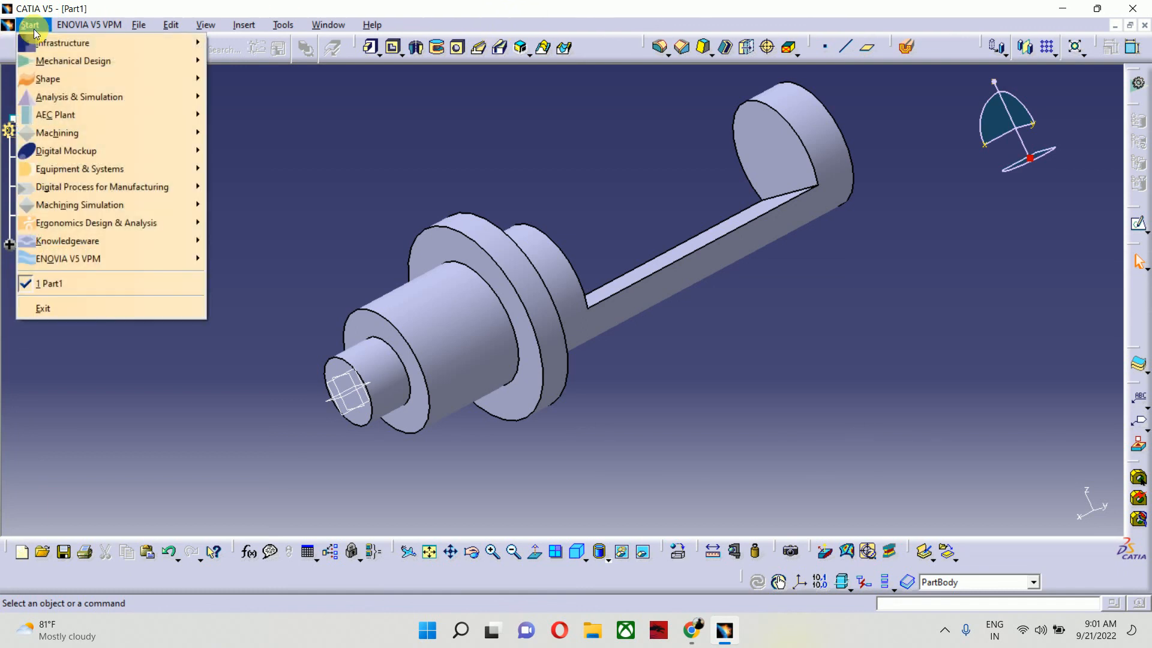
pyautogui.moveTo(99, 78)
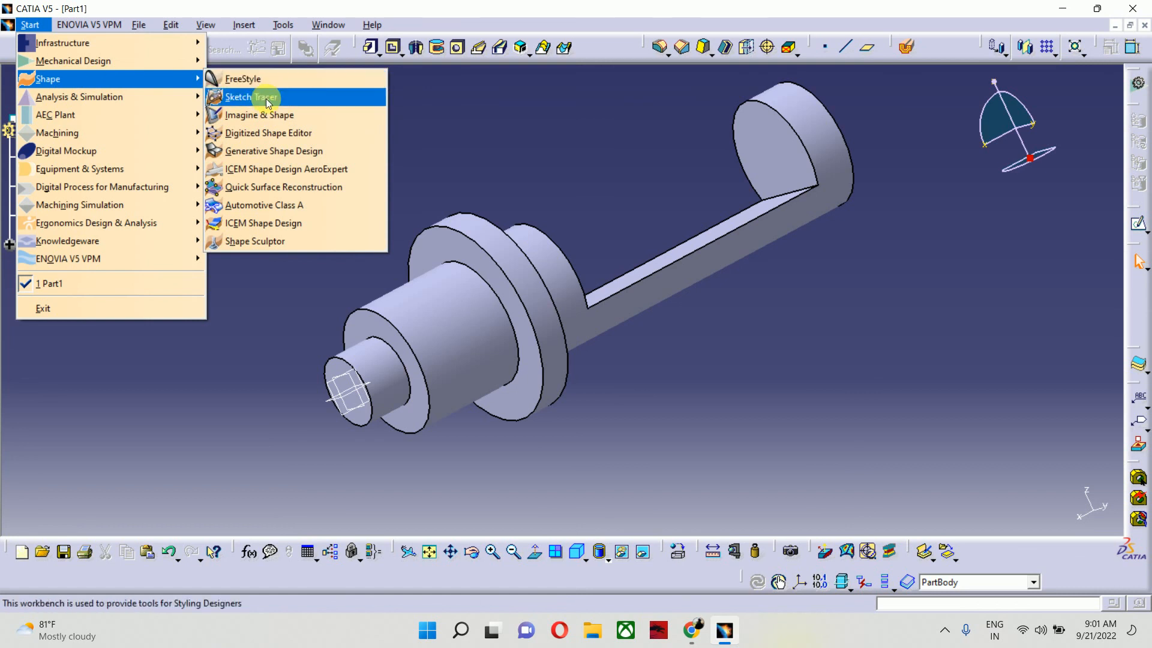
pyautogui.click(284, 169)
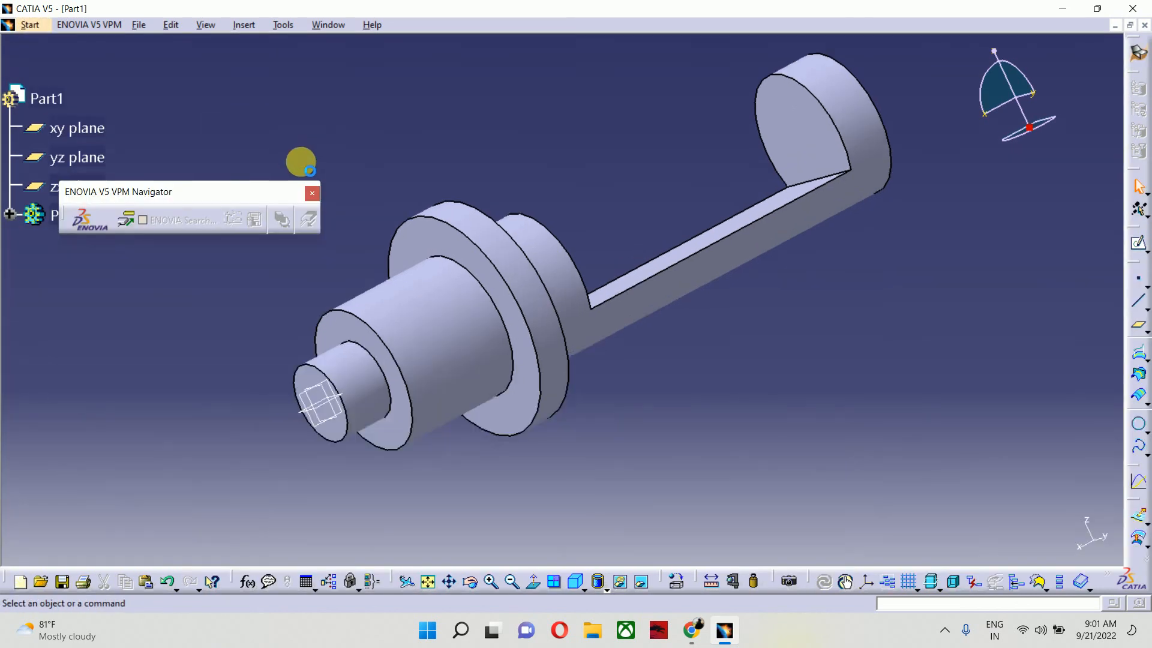
# Step: Dock the wireframe and Surfaces toolbars side by side in the row above the model
pyautogui.moveTo(1136, 344); pyautogui.dragTo(538, 136)
pyautogui.moveTo(547, 42); pyautogui.dragTo(524, 52)
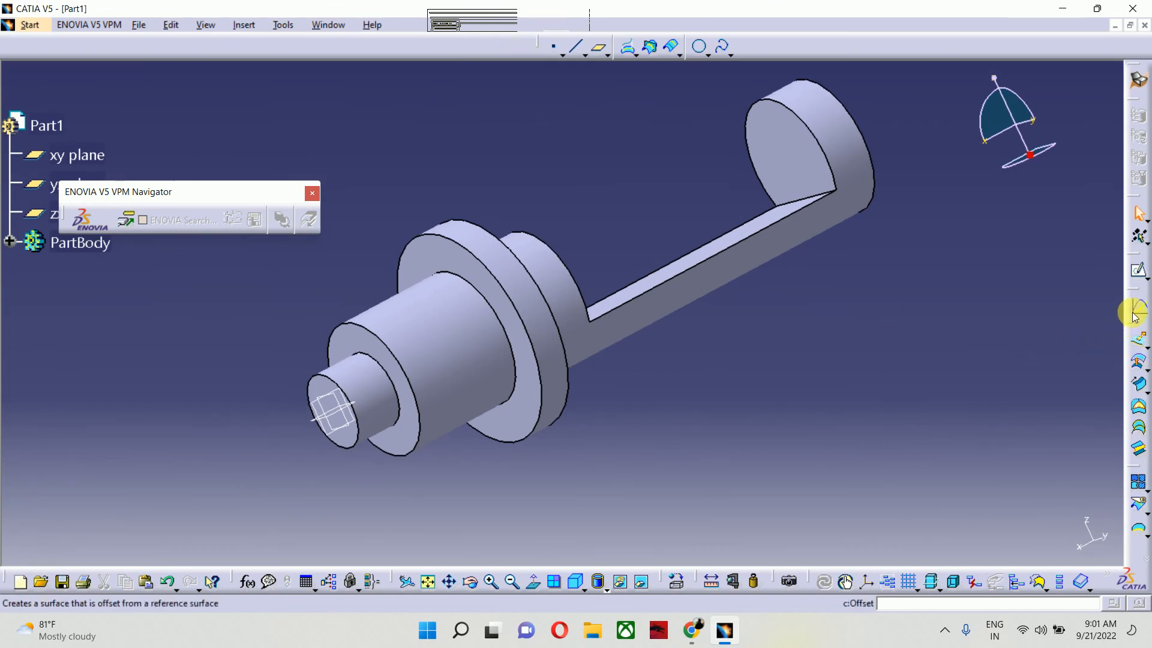
pyautogui.moveTo(1135, 329); pyautogui.dragTo(362, 142)
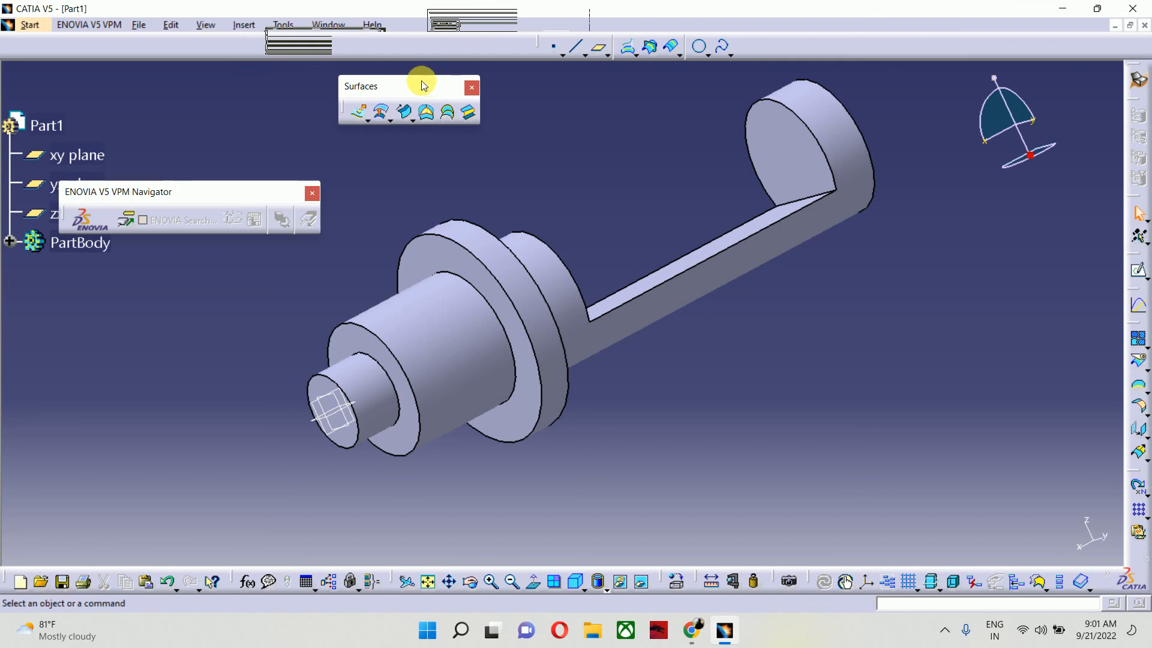
pyautogui.moveTo(423, 85); pyautogui.dragTo(422, 48)
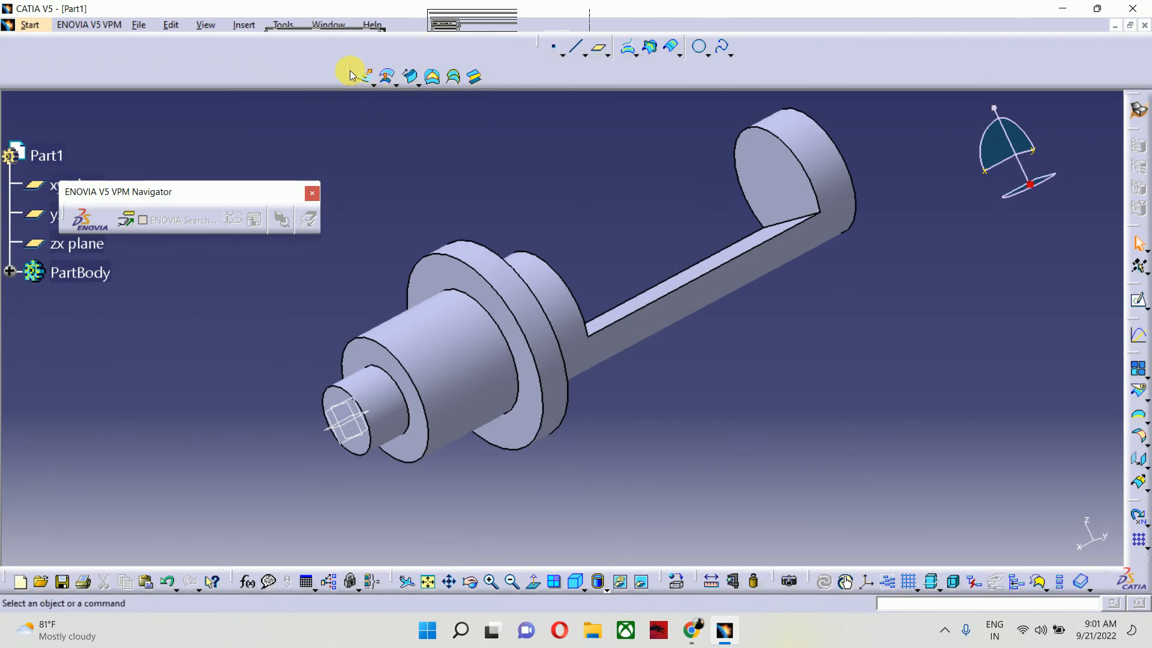
pyautogui.moveTo(352, 70)
pyautogui.mouseDown()
pyautogui.moveTo(344, 51)
pyautogui.moveTo(355, 56)
pyautogui.mouseUp()
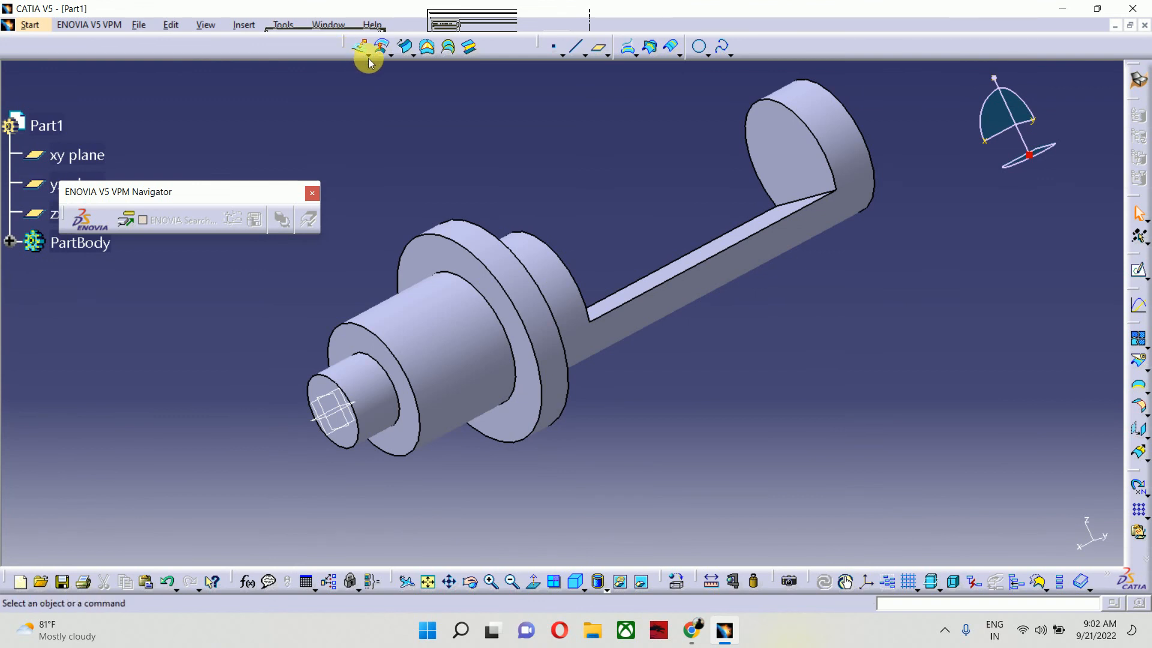